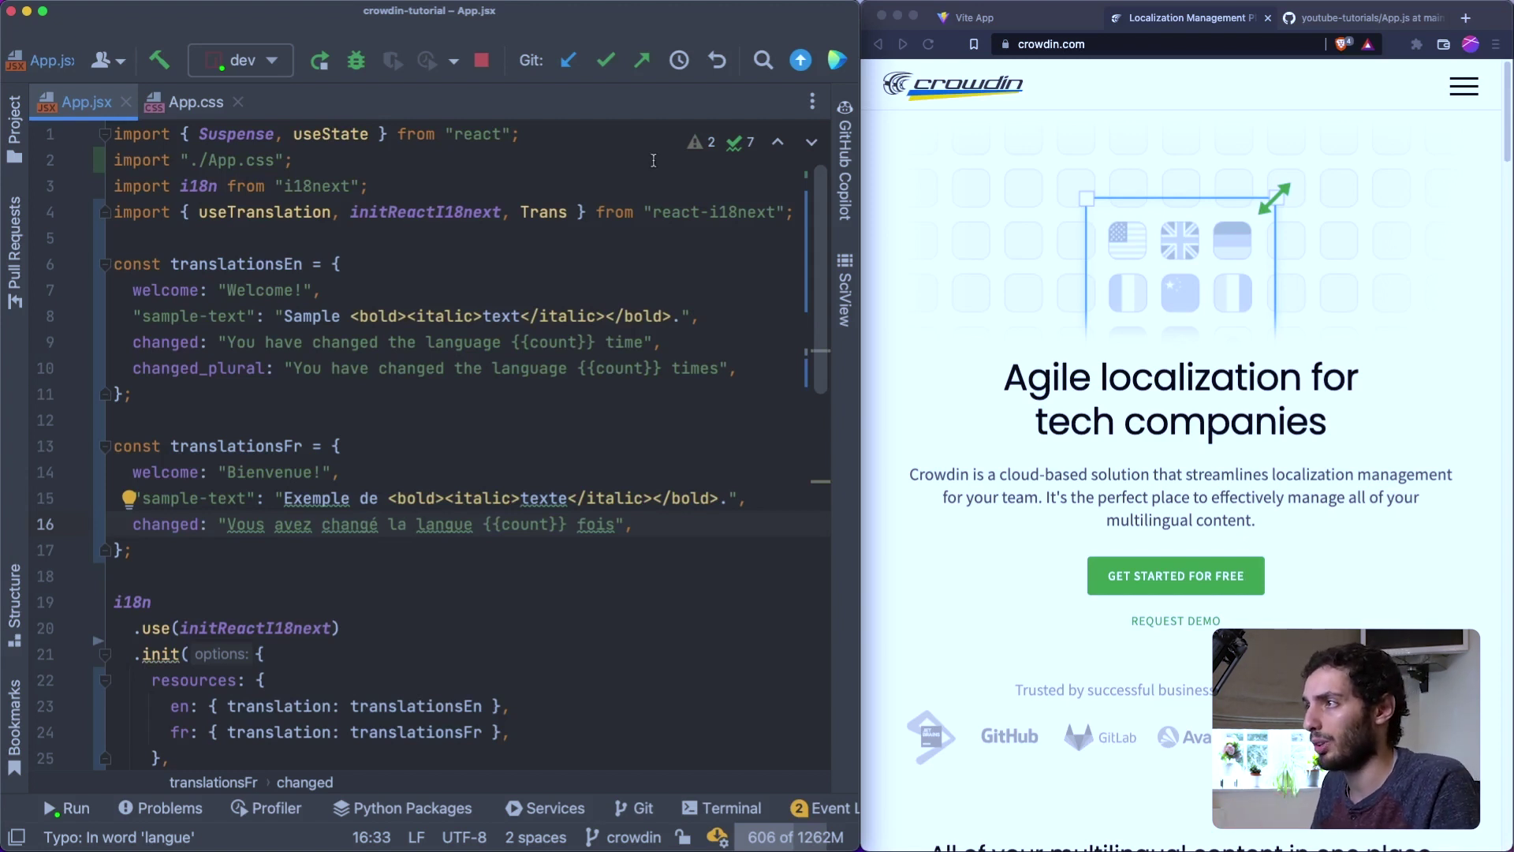
- Examine the original App.js source of the react-localisation tutorial in its GitHub repository in the browser
click(601, 473)
drag(576, 602, 415, 499)
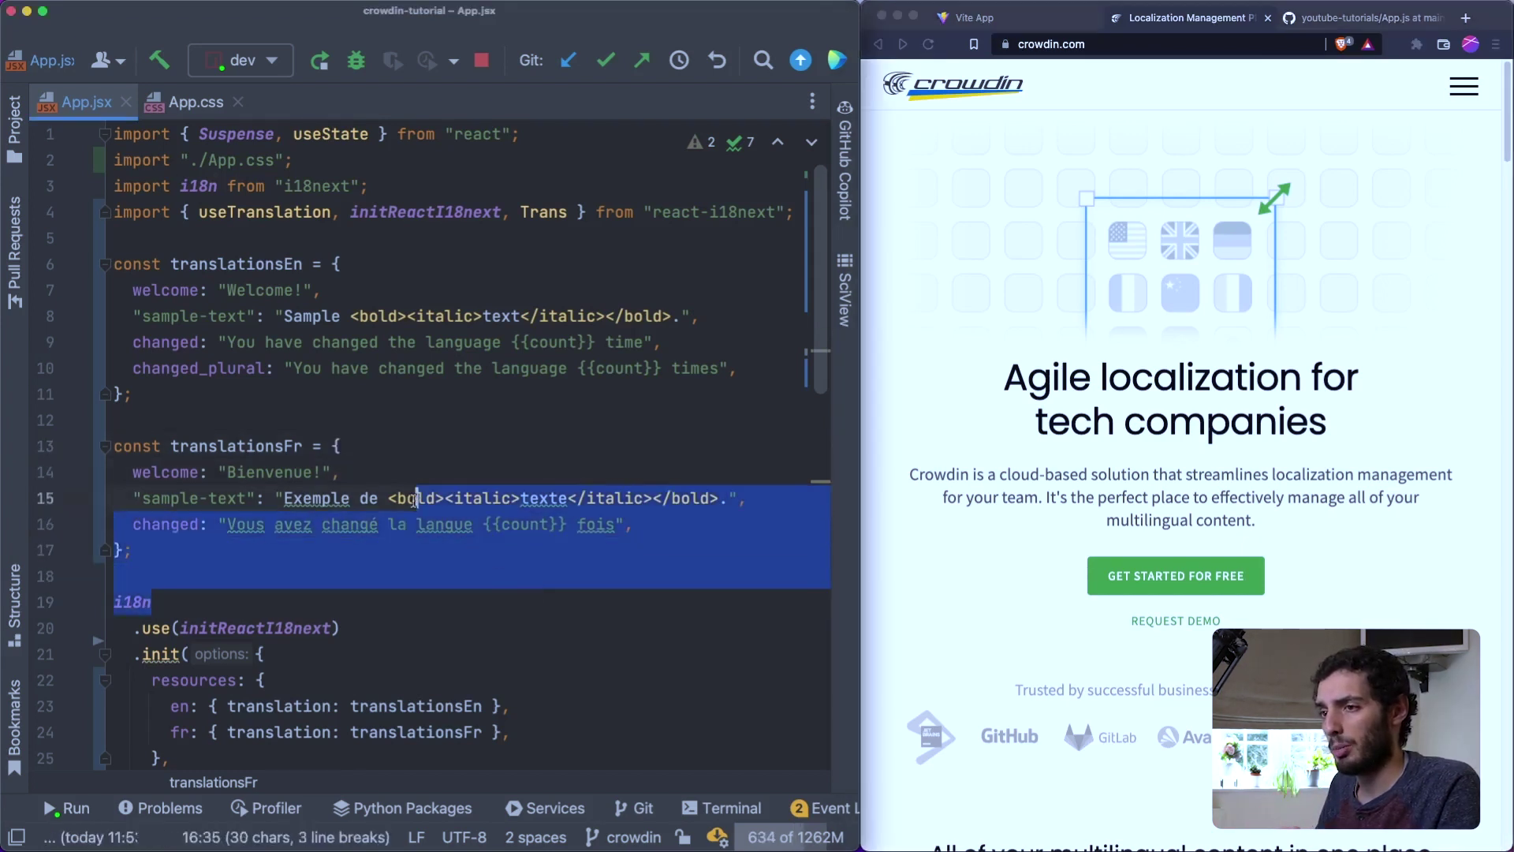
click(1340, 224)
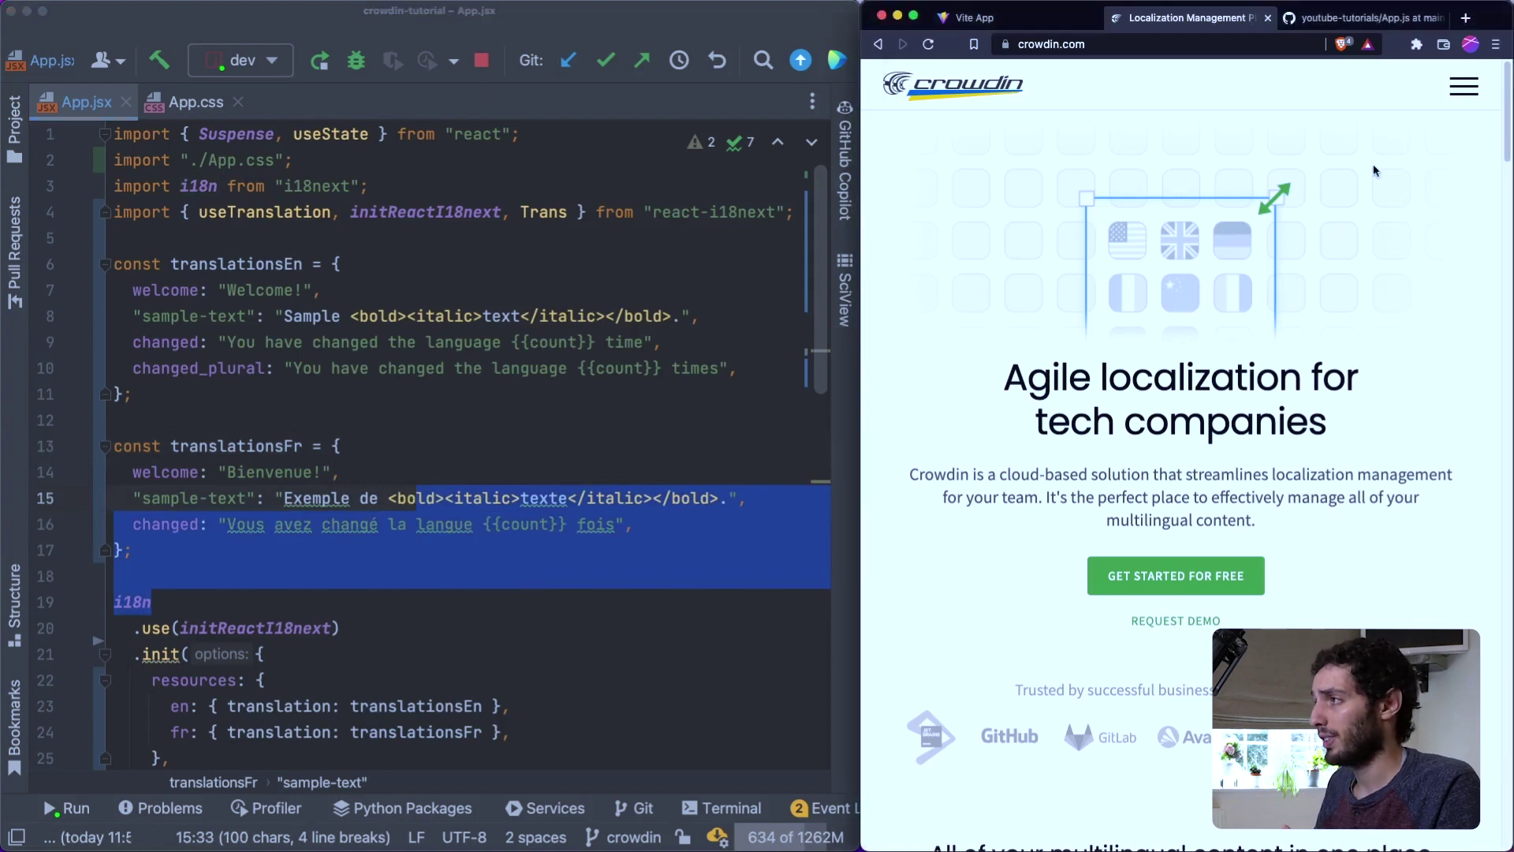
click(1375, 15)
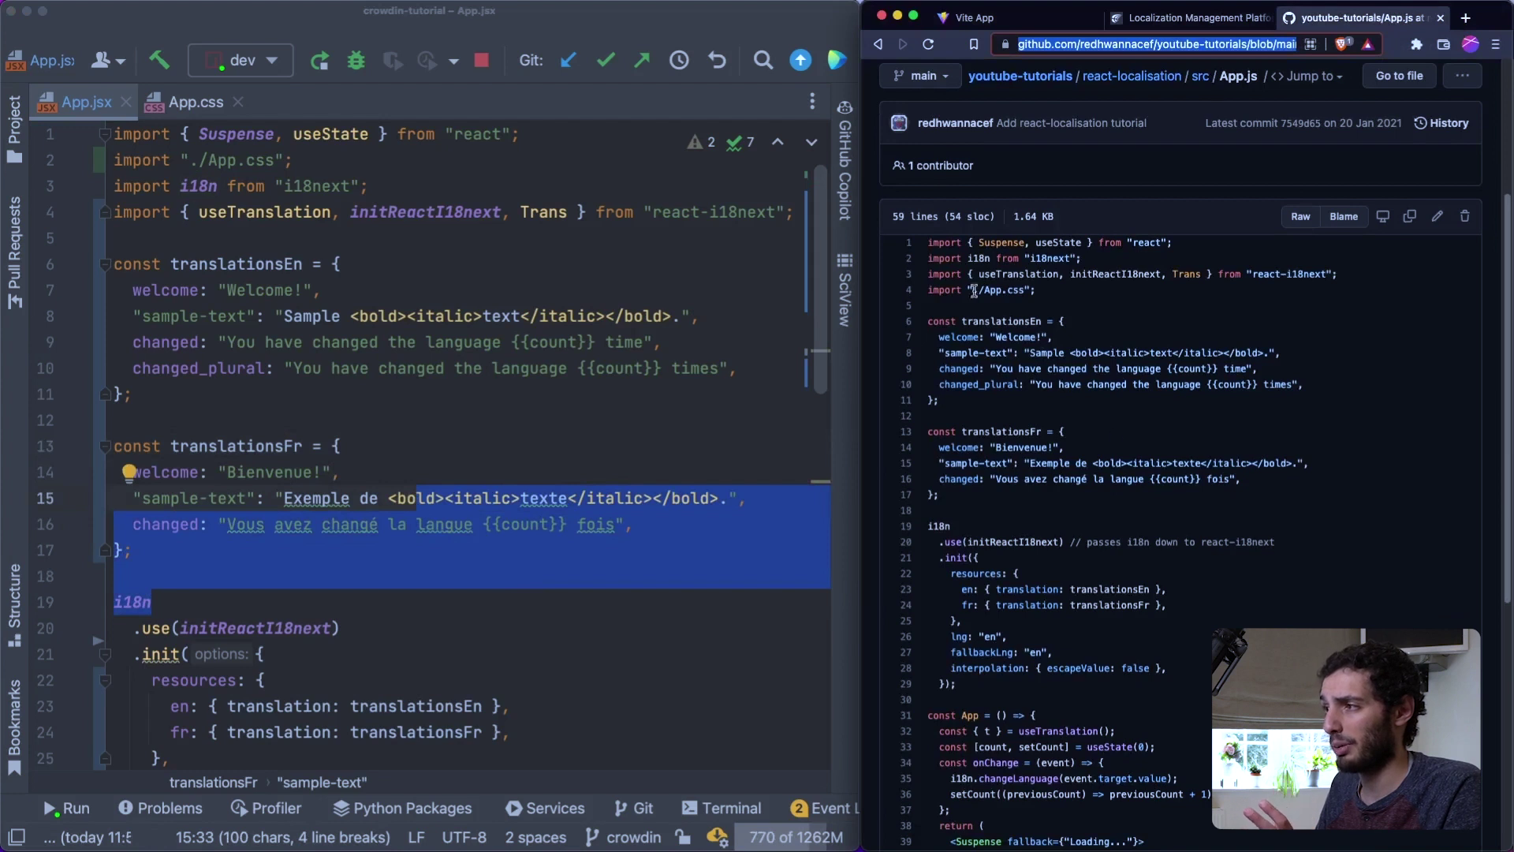
double_click(971, 257)
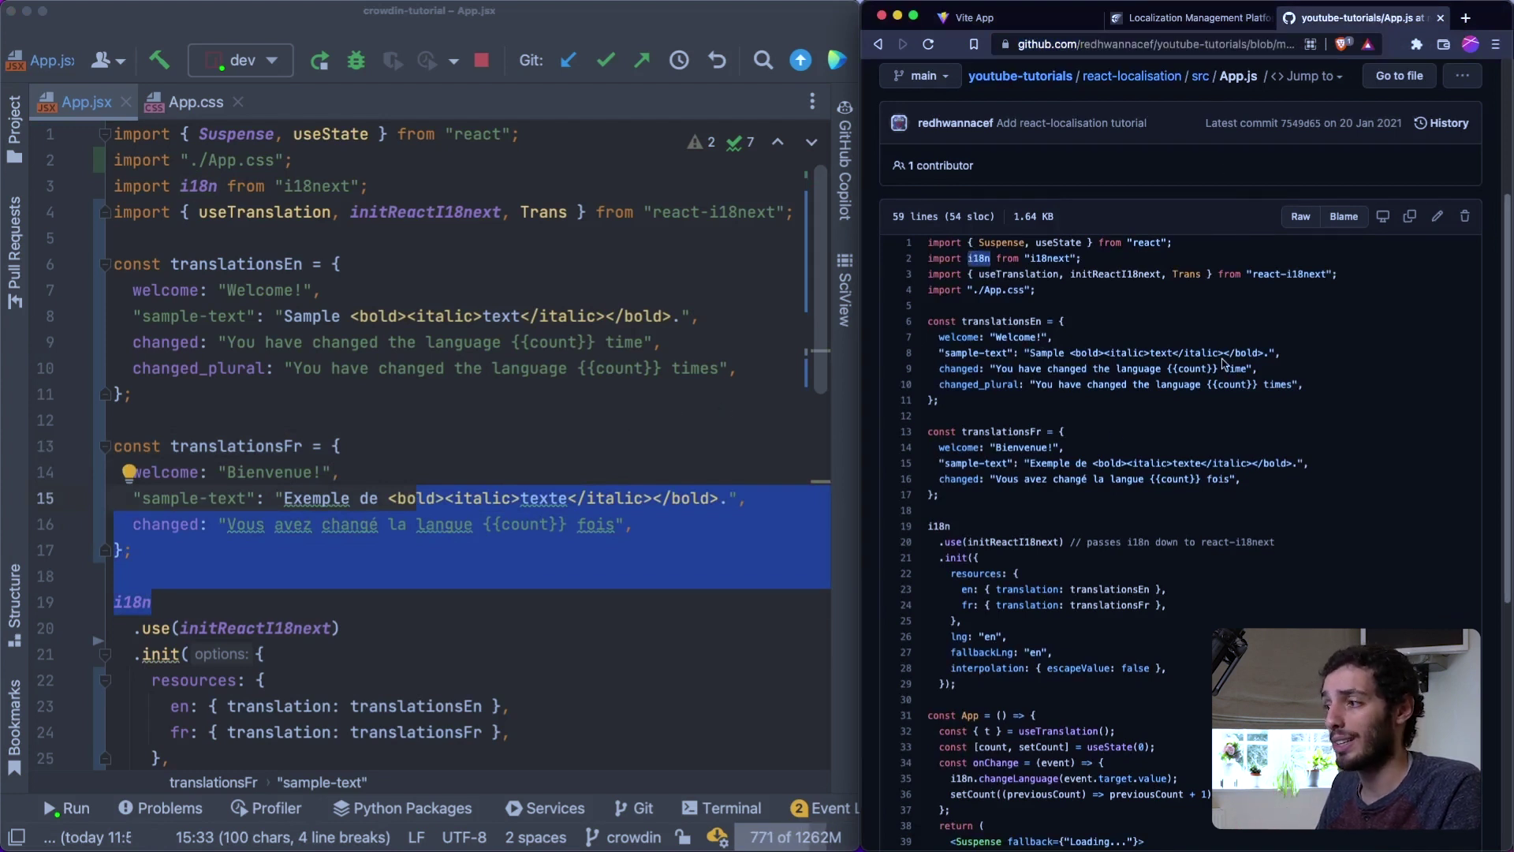
scroll(1162, 546, down, 5)
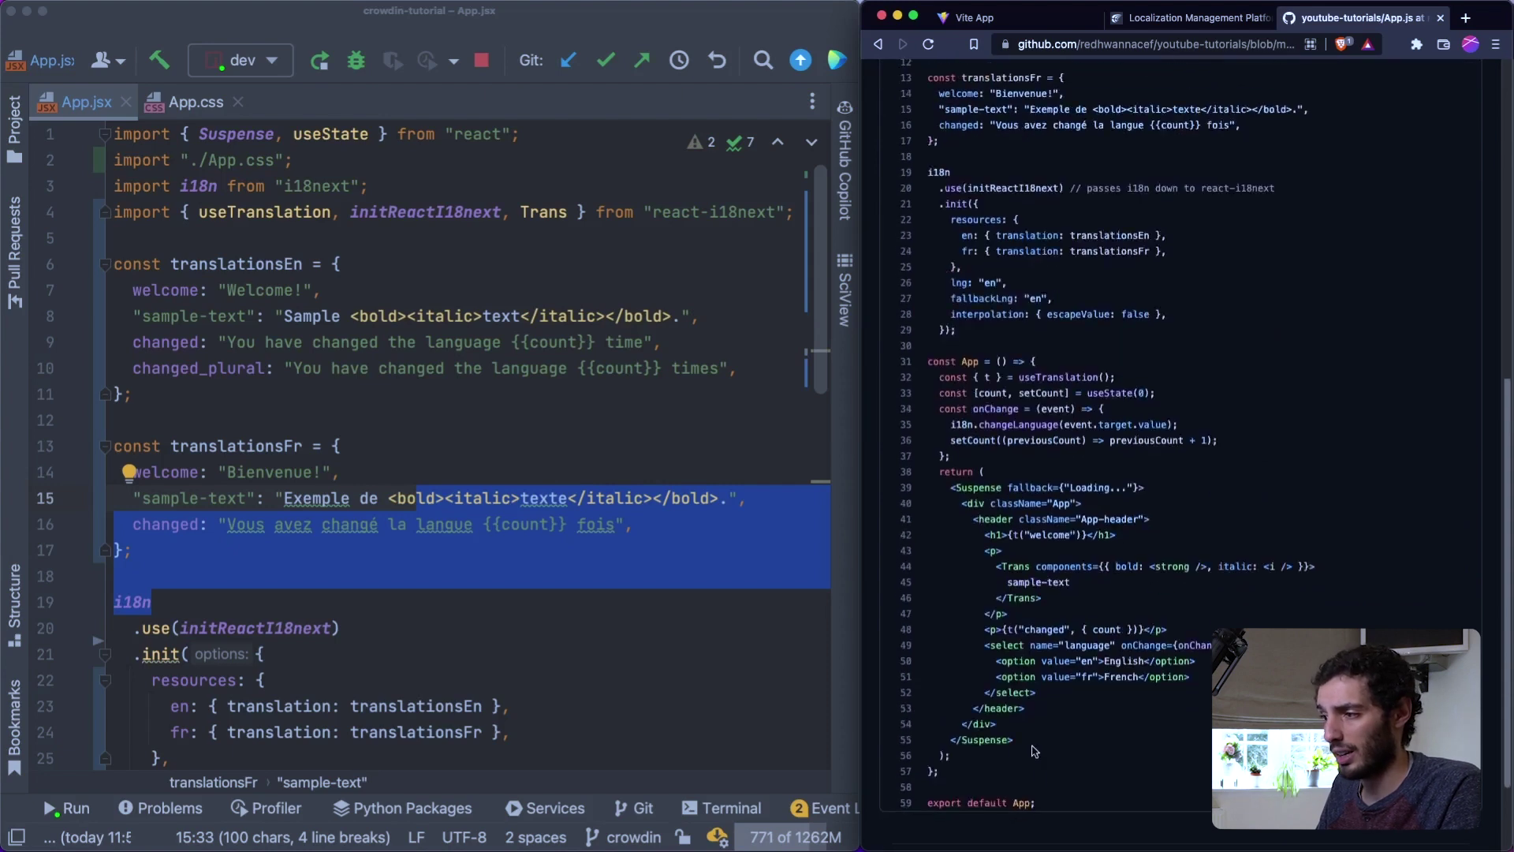
scroll(1087, 657, up, 4)
- Switch the language of the app running on localhost:3000 to French and back to English, checking the language-change text
click(1025, 24)
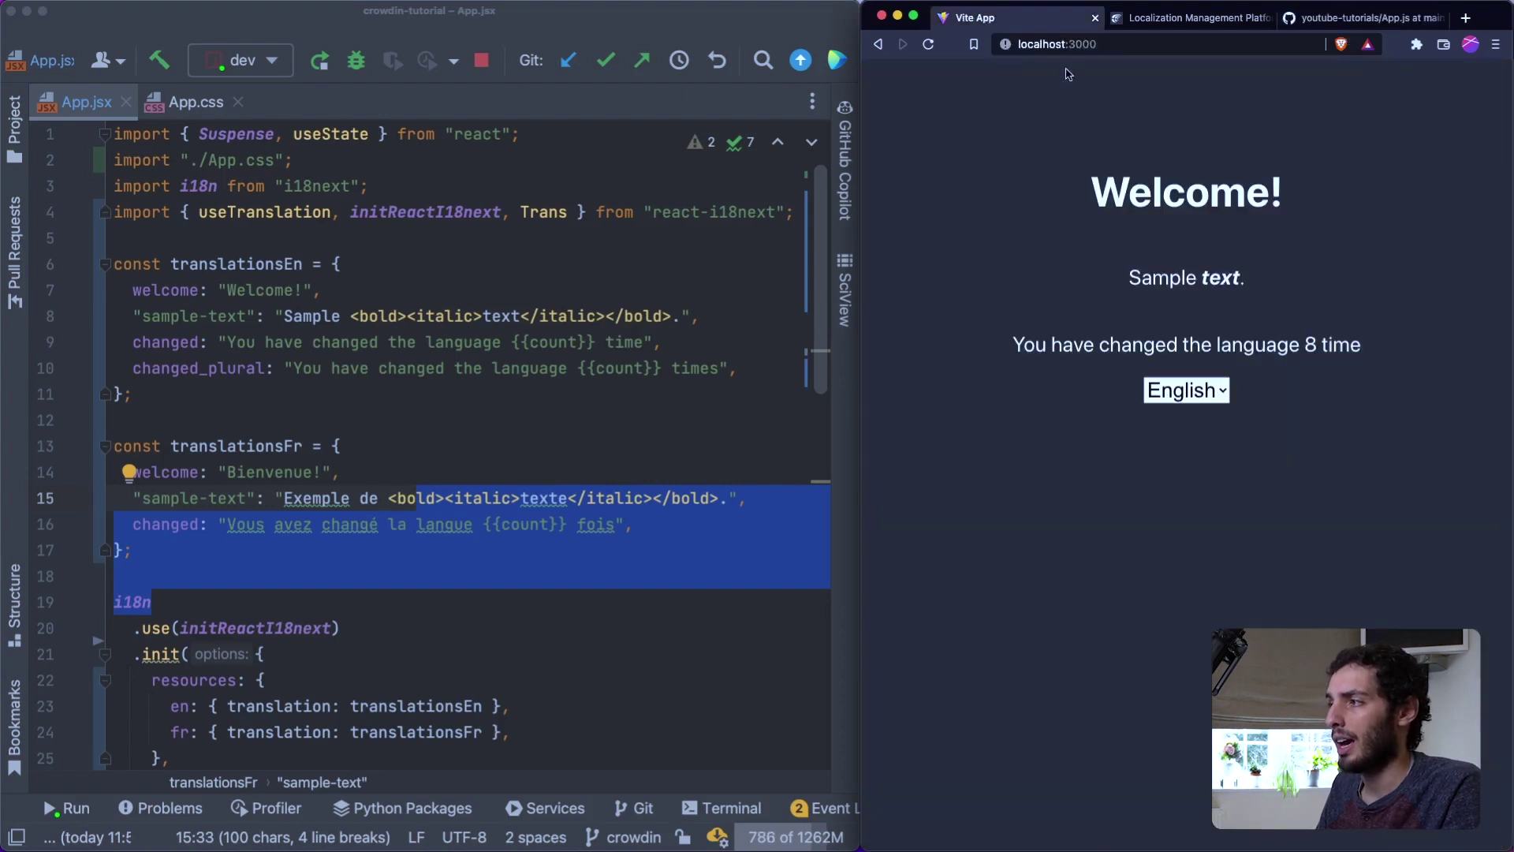
click(1191, 390)
click(1196, 424)
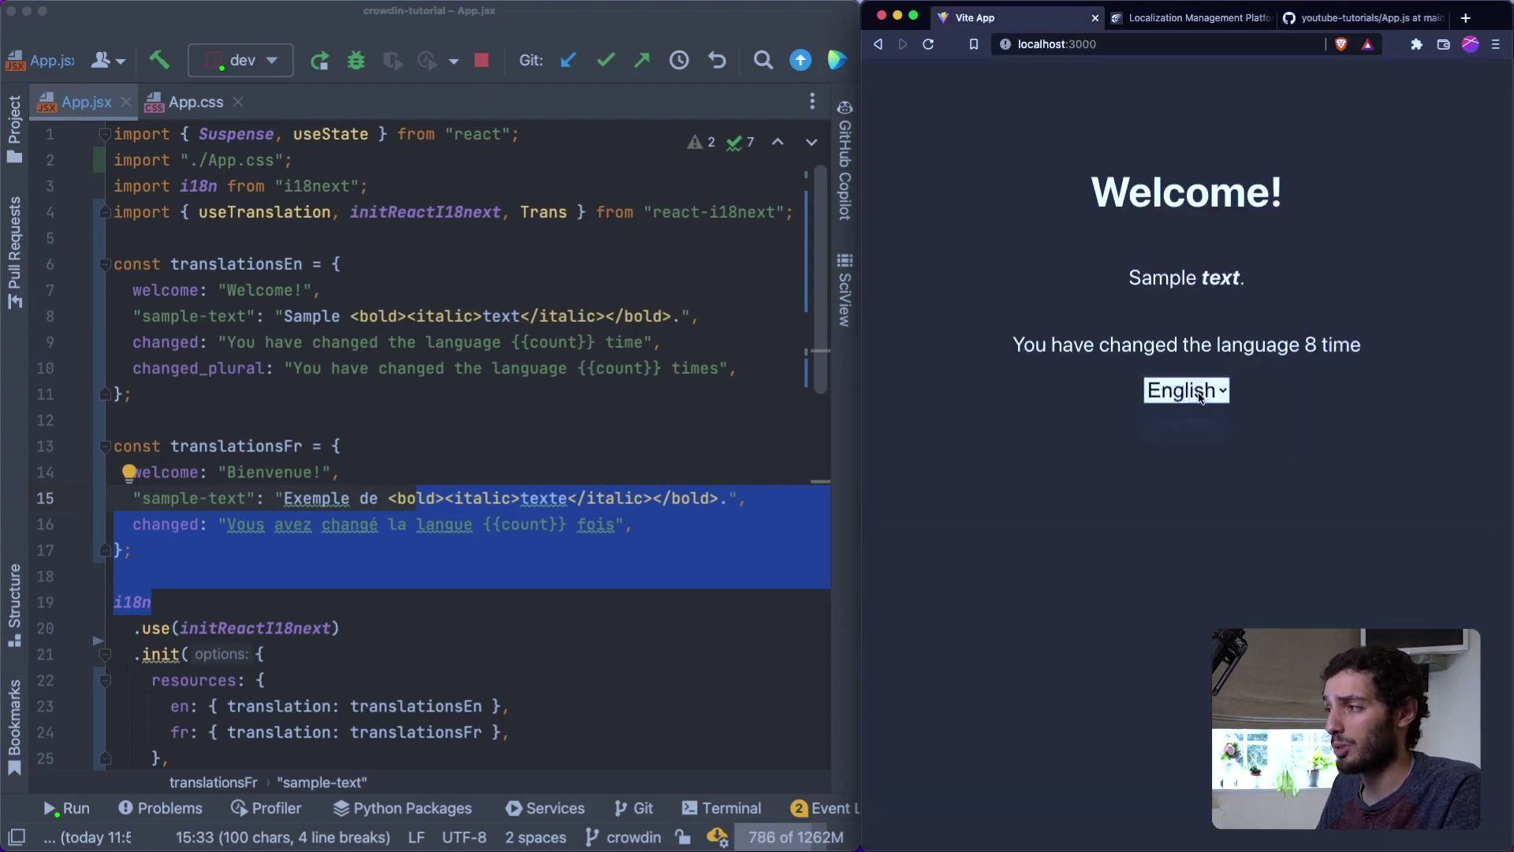
click(1199, 393)
click(1203, 368)
drag(1387, 353, 1165, 350)
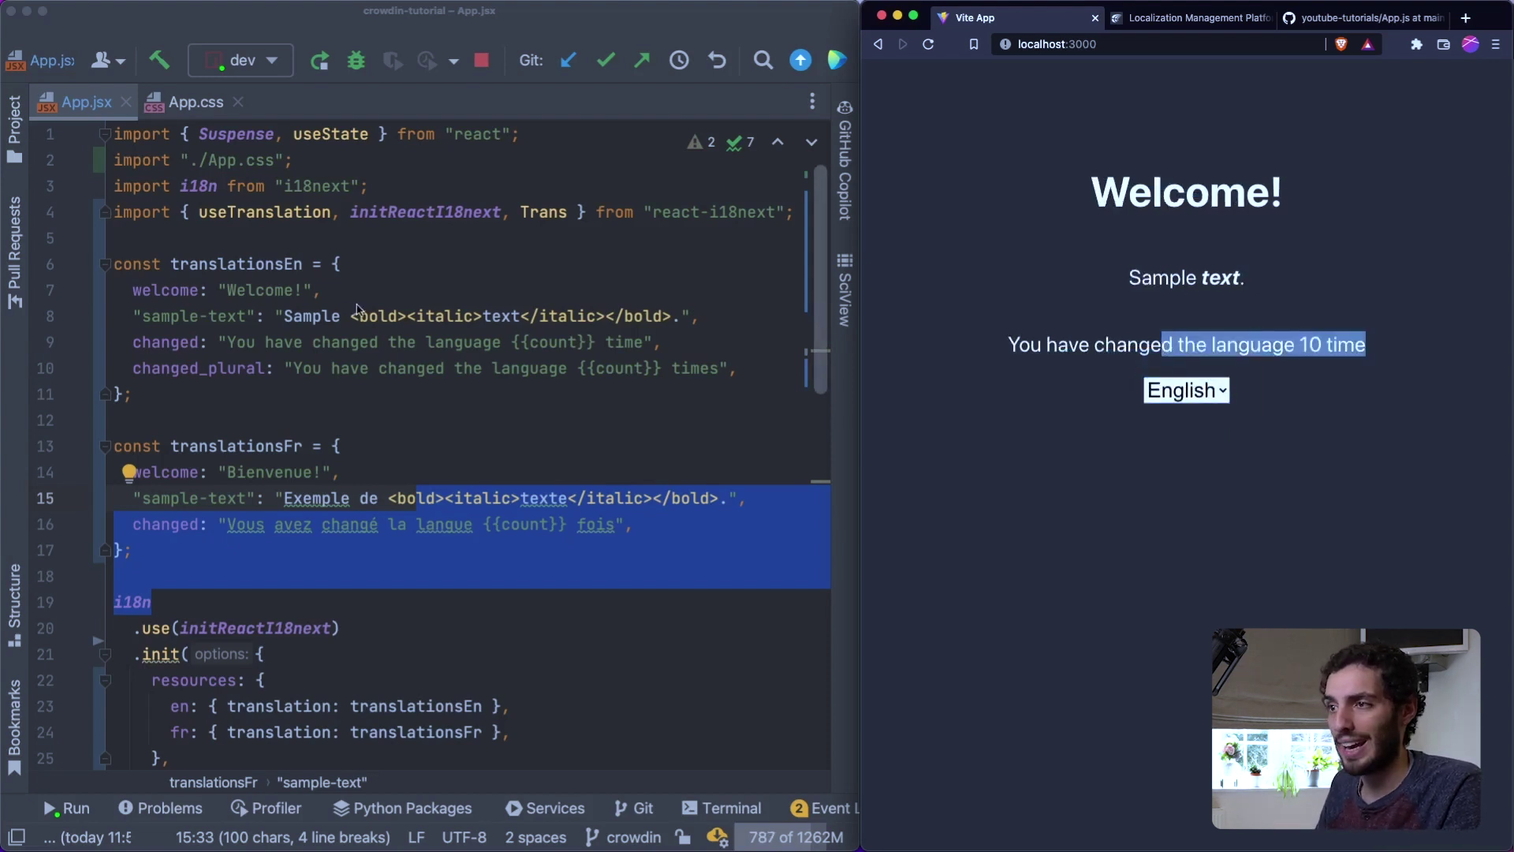
- Review App.jsx in the code editor, focusing on the hardcoded English and French translation objects
click(202, 188)
scroll(447, 412, down, 9)
scroll(447, 407, up, 9)
click(458, 392)
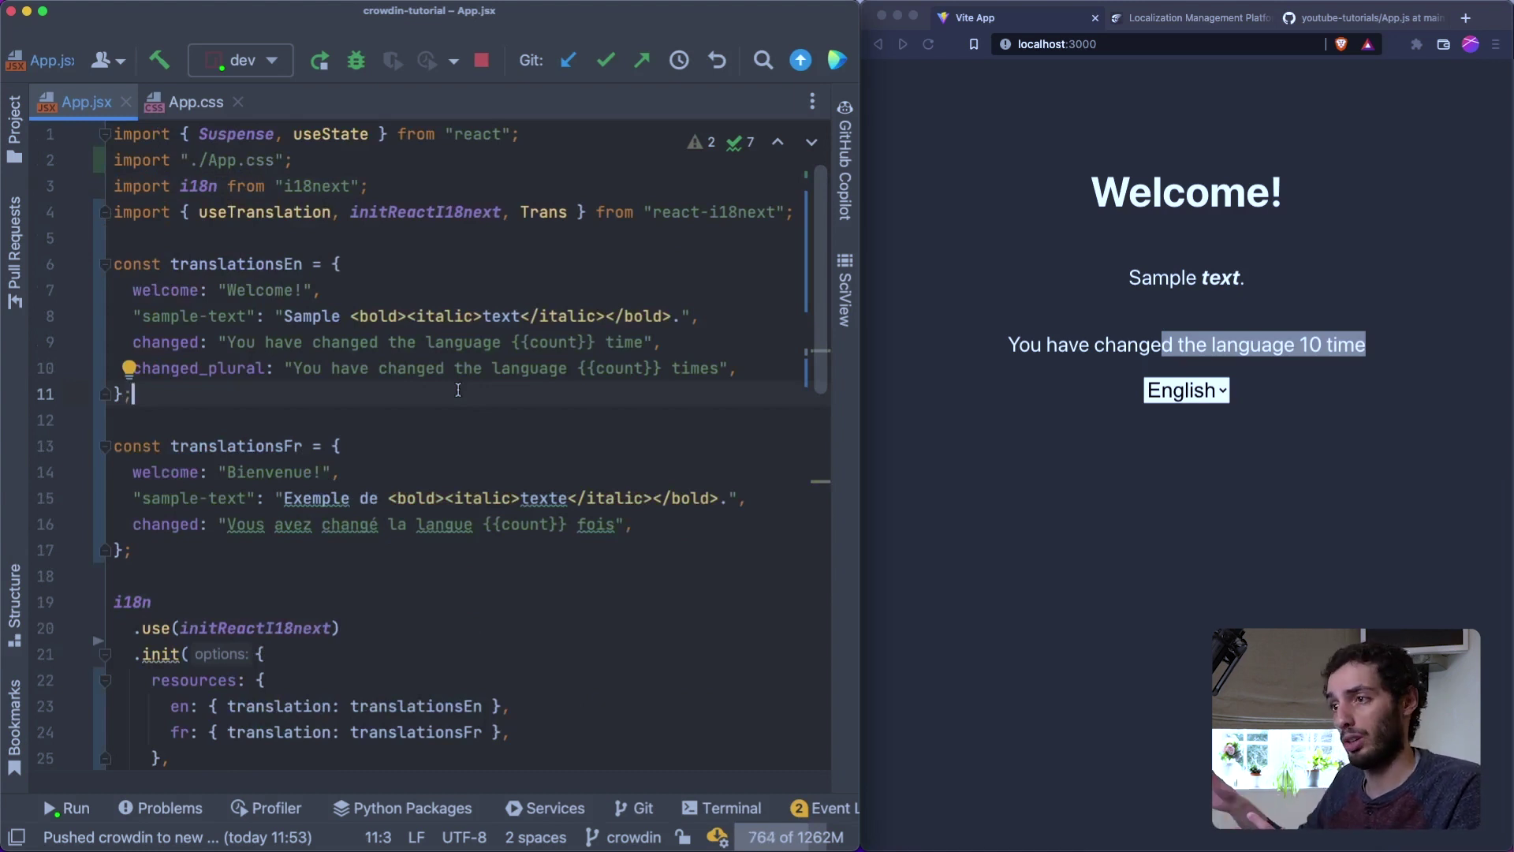
drag(114, 264, 217, 553)
key(super+c)
click(217, 553)
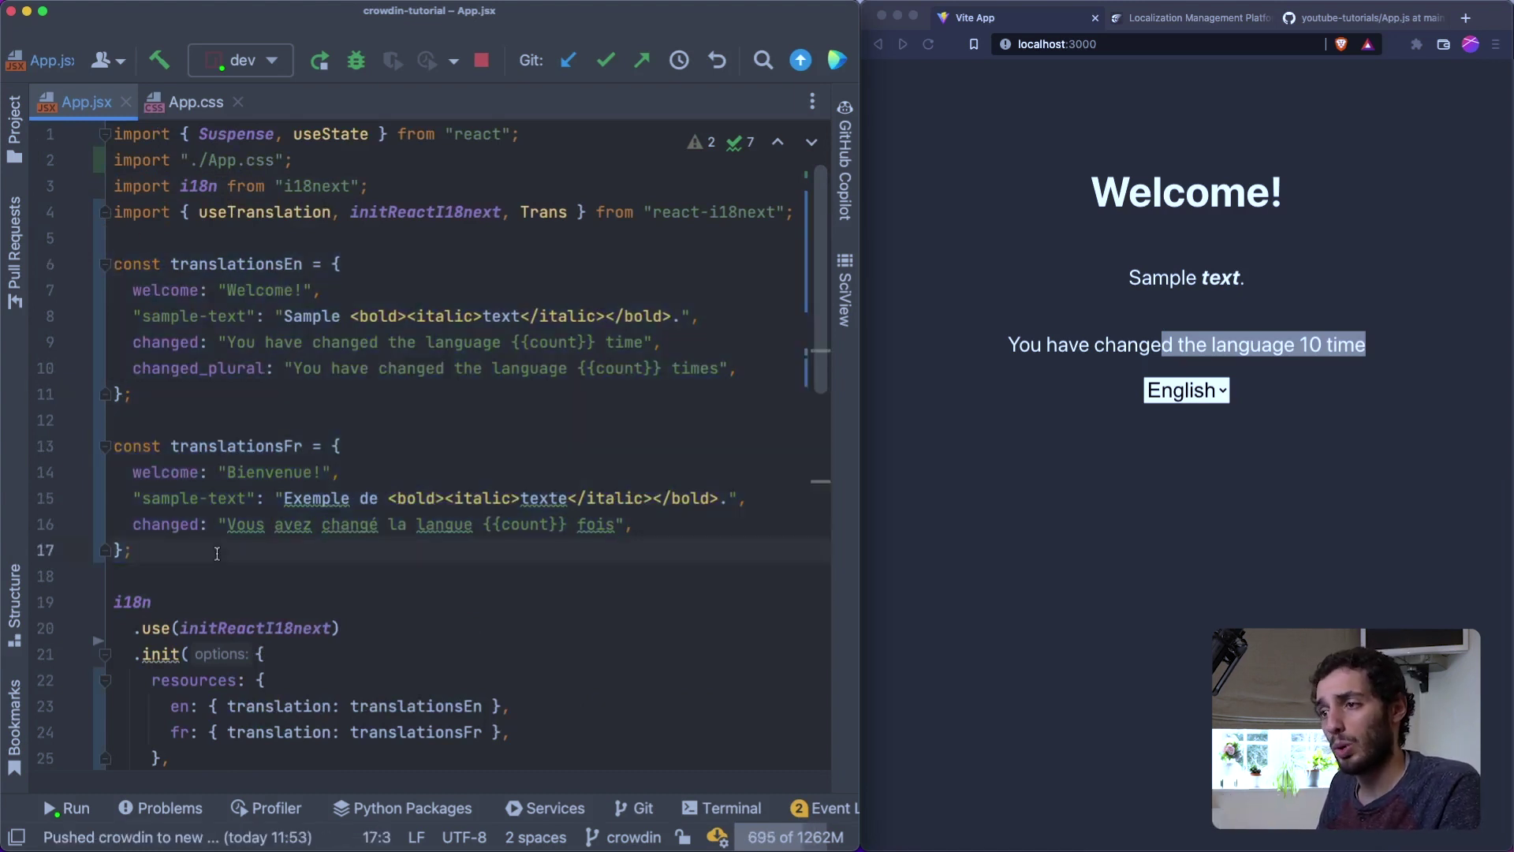
- Examine how translationsEn and translationsFr are wired into the resources of the i18n initialisation
scroll(217, 552, down, 5)
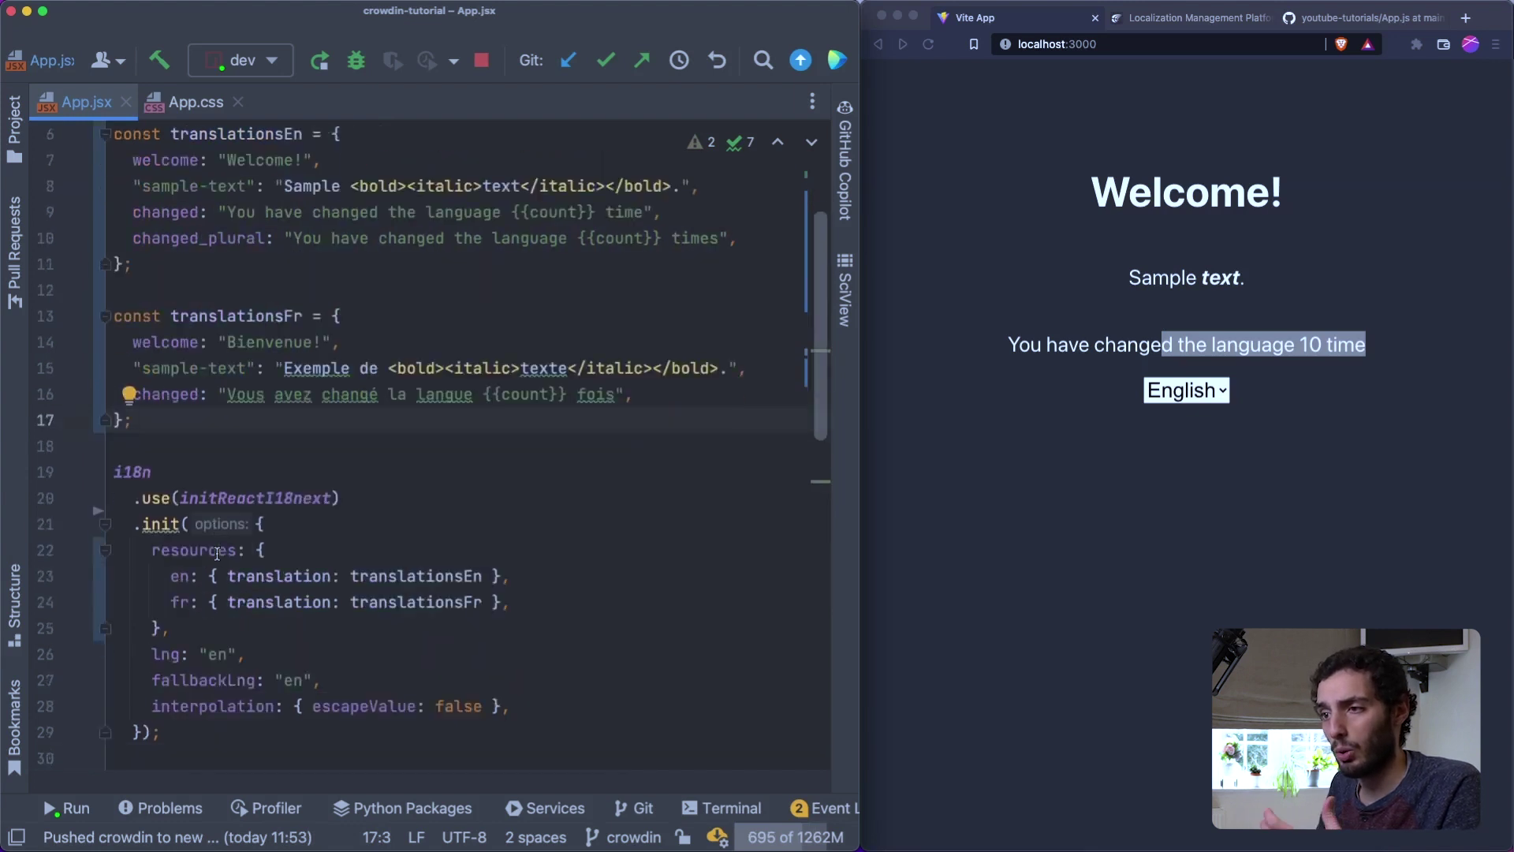
drag(114, 341, 315, 550)
click(556, 467)
drag(556, 467, 122, 179)
scroll(123, 418, up, 2)
scroll(123, 178, up, 3)
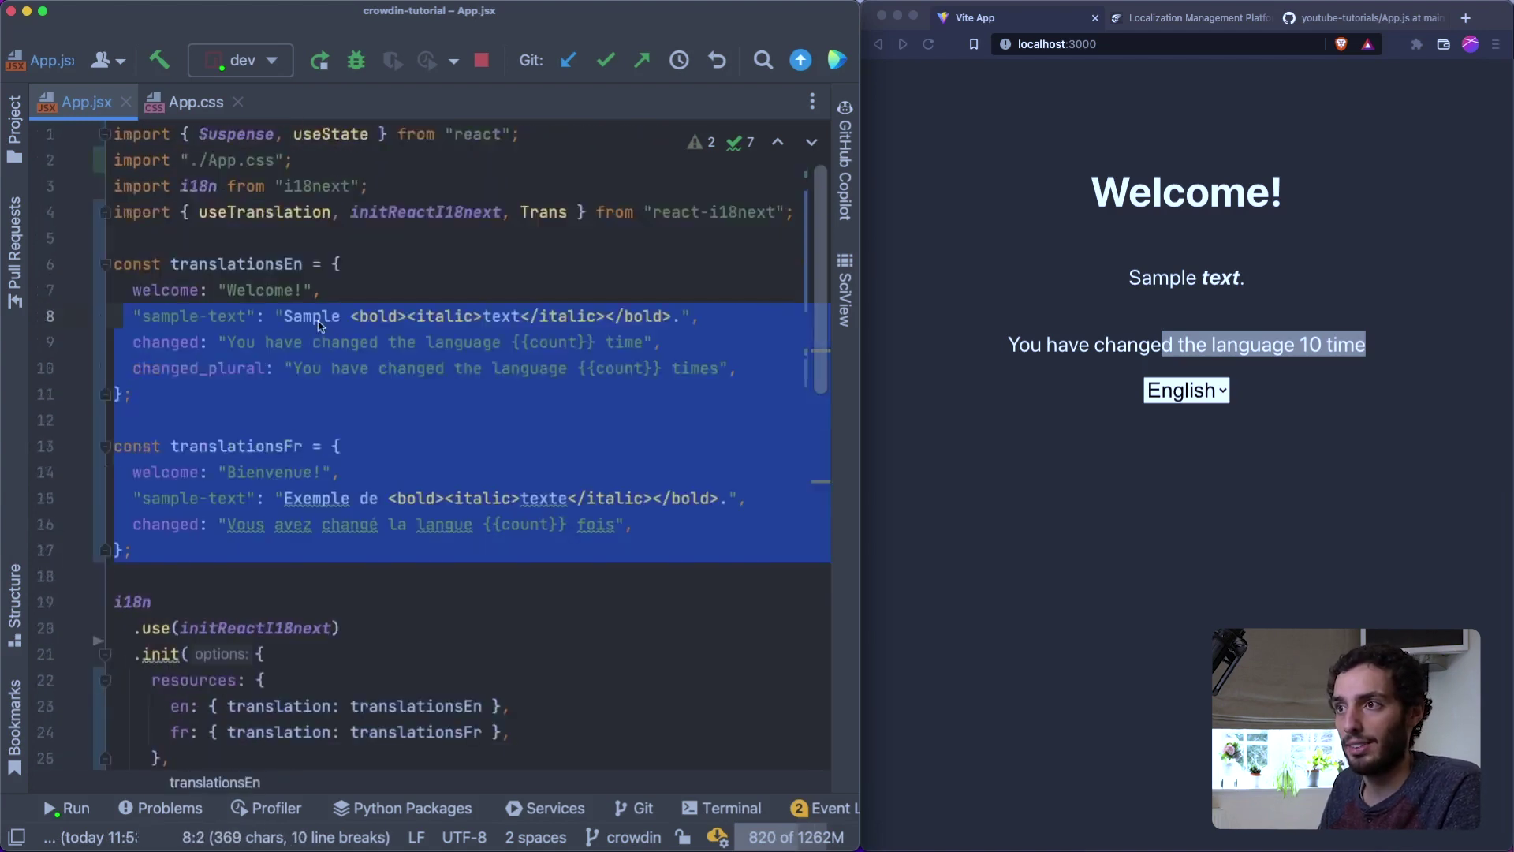
scroll(347, 258, down, 1)
drag(114, 550, 53, 255)
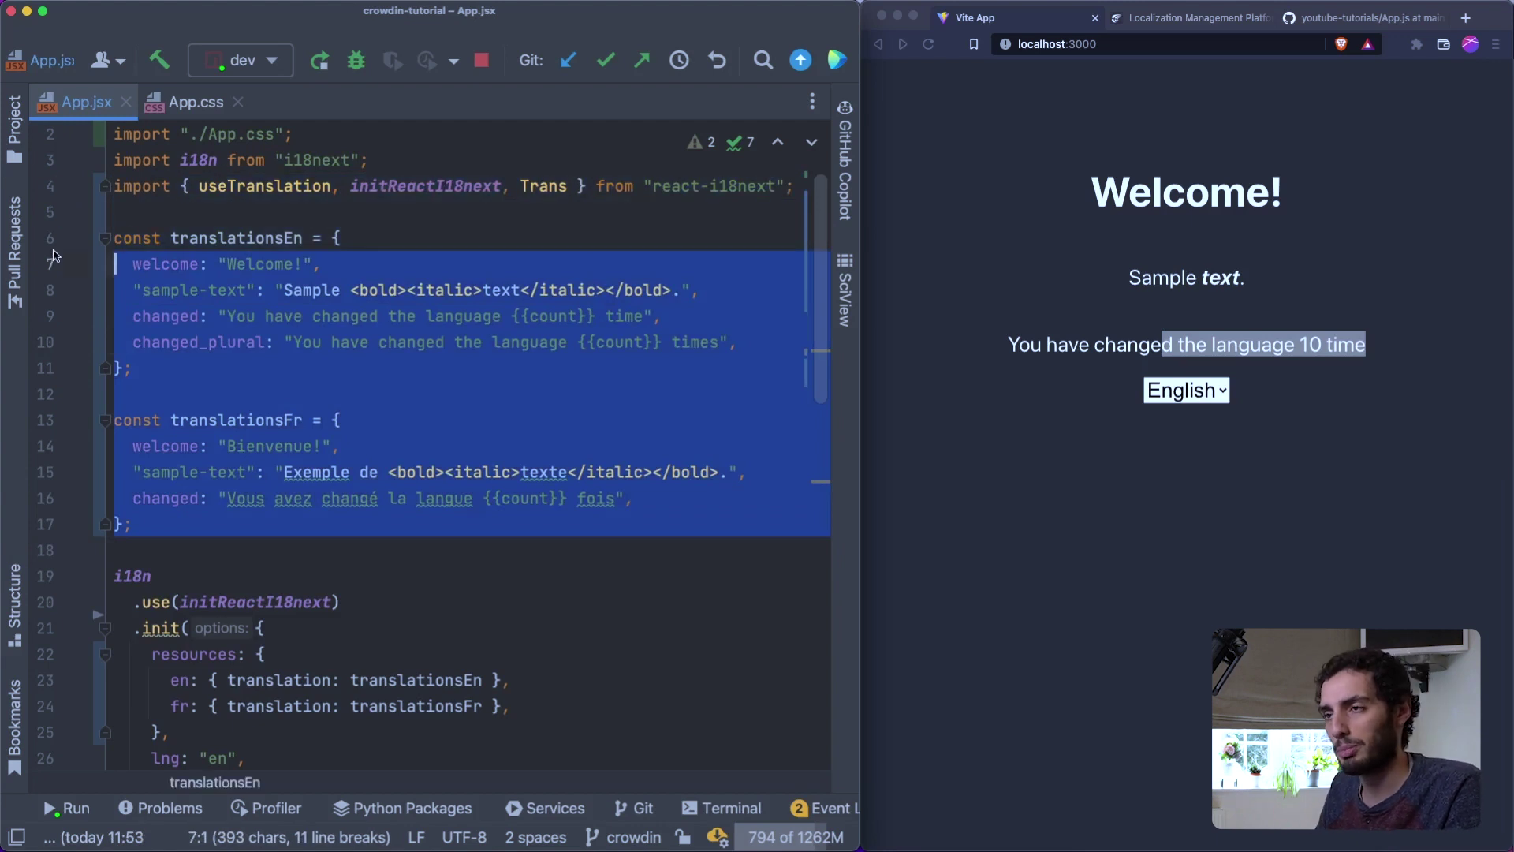
click(291, 467)
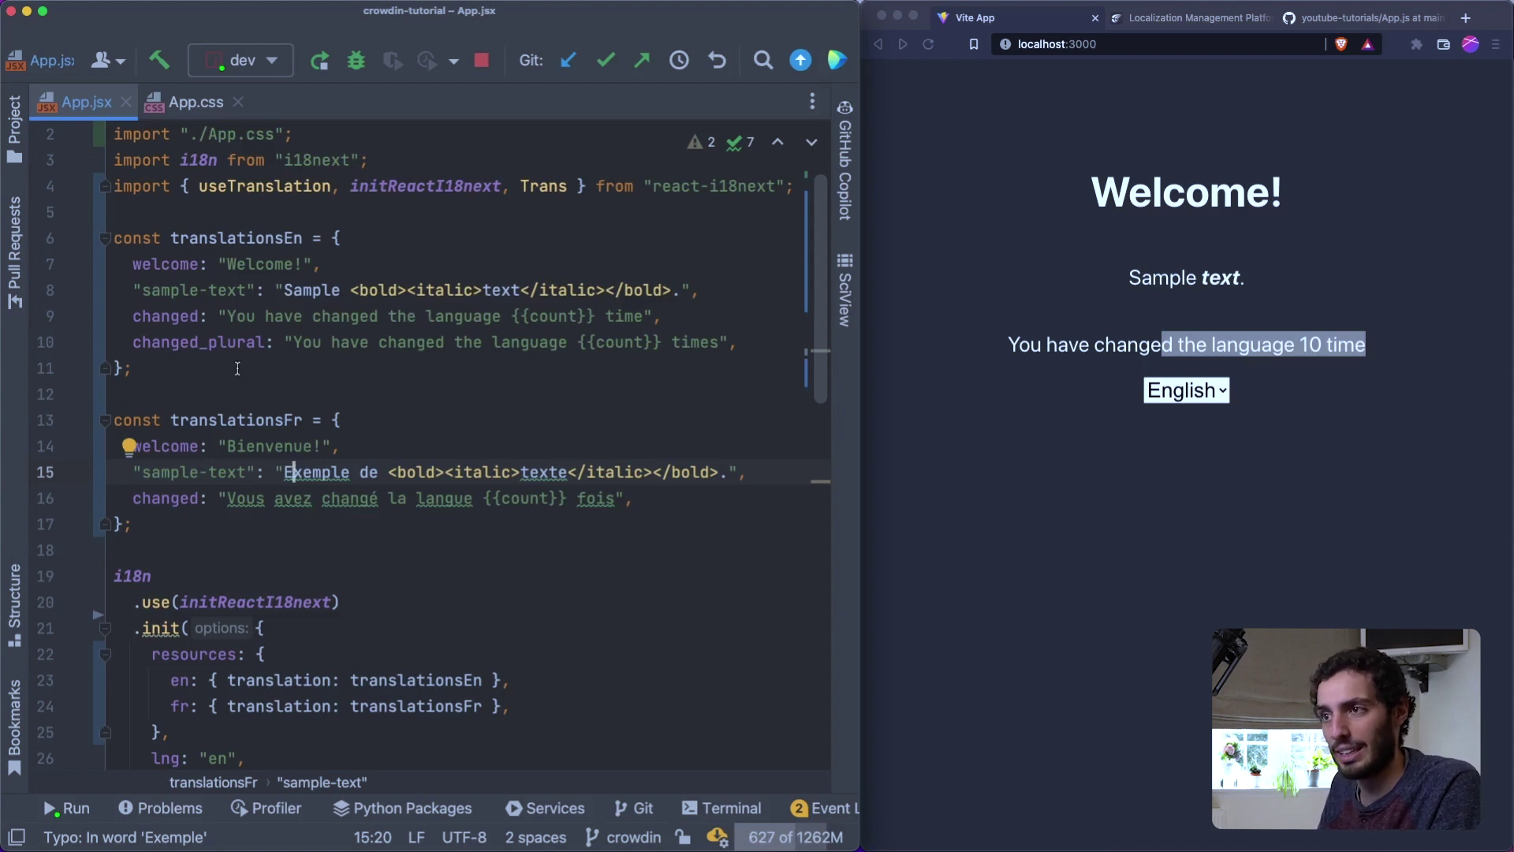
- Update both translation objects to use the key sampleText for the sample text and changed_one and changed_other for the language-change messages
click(193, 316)
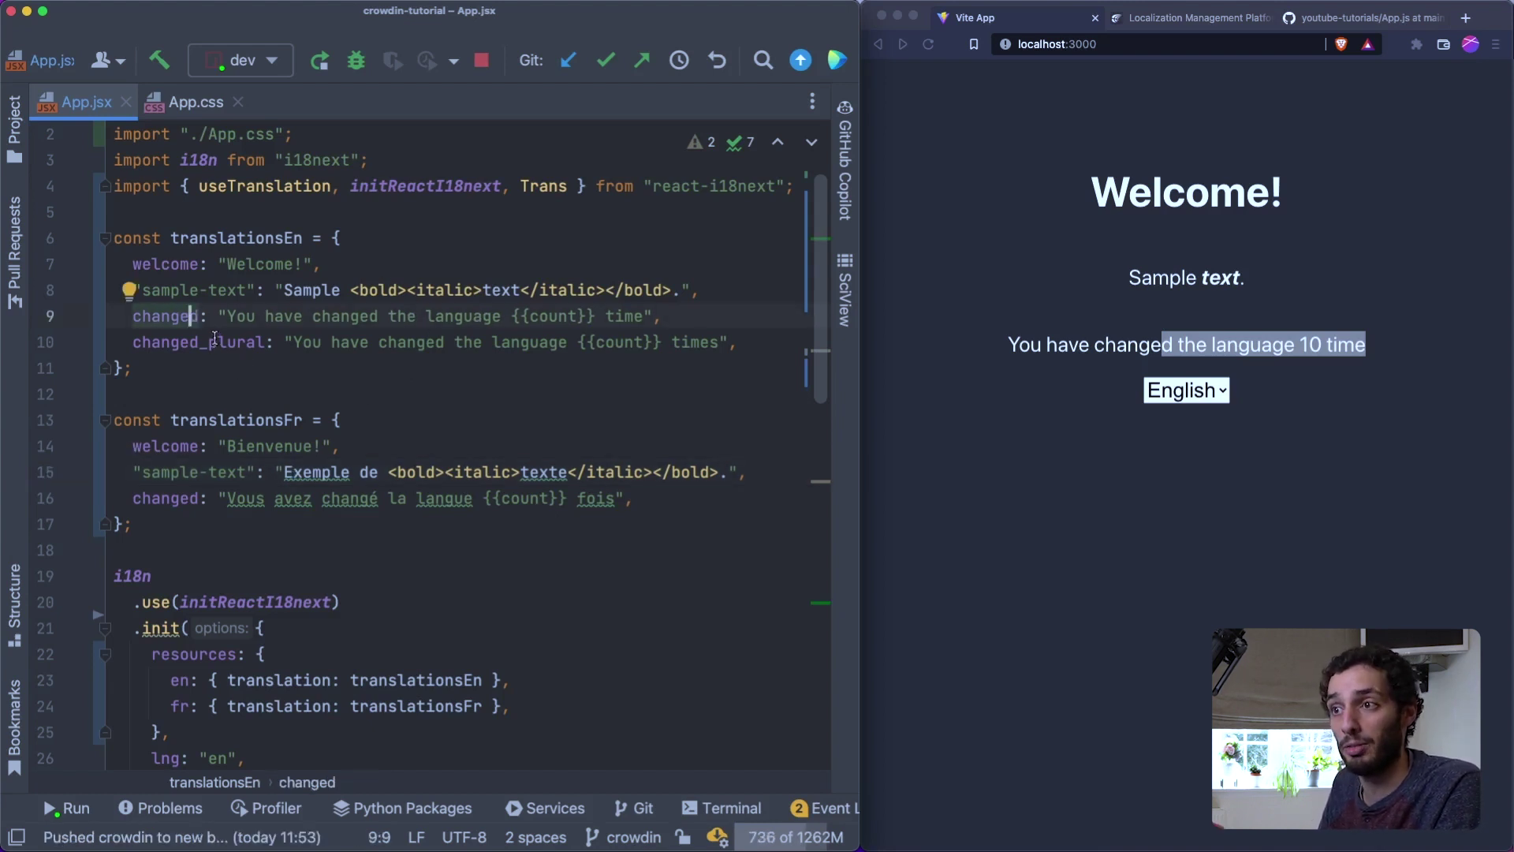
click(214, 341)
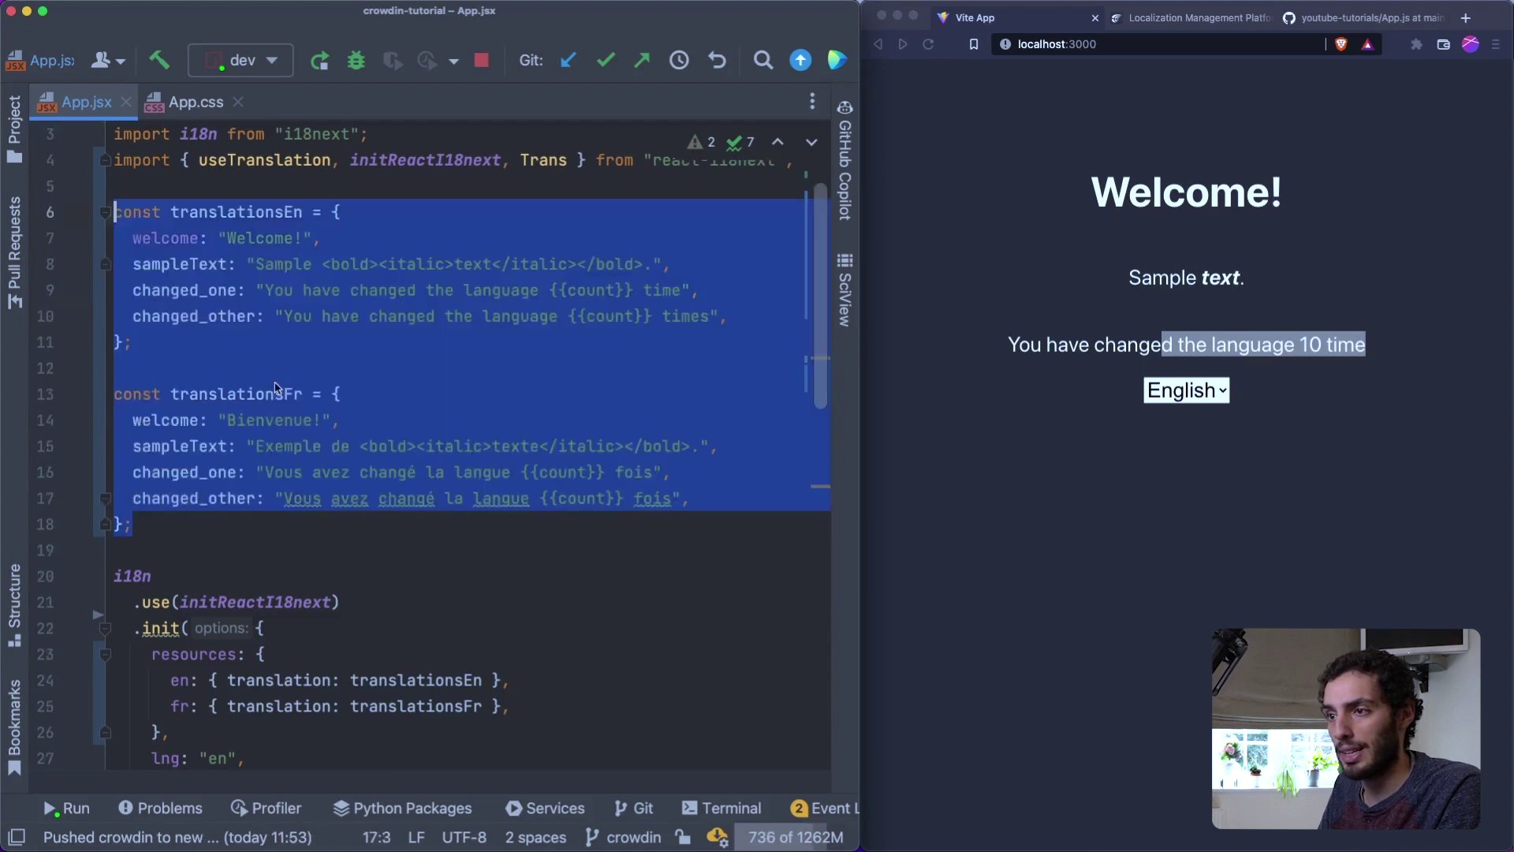
key(super+v)
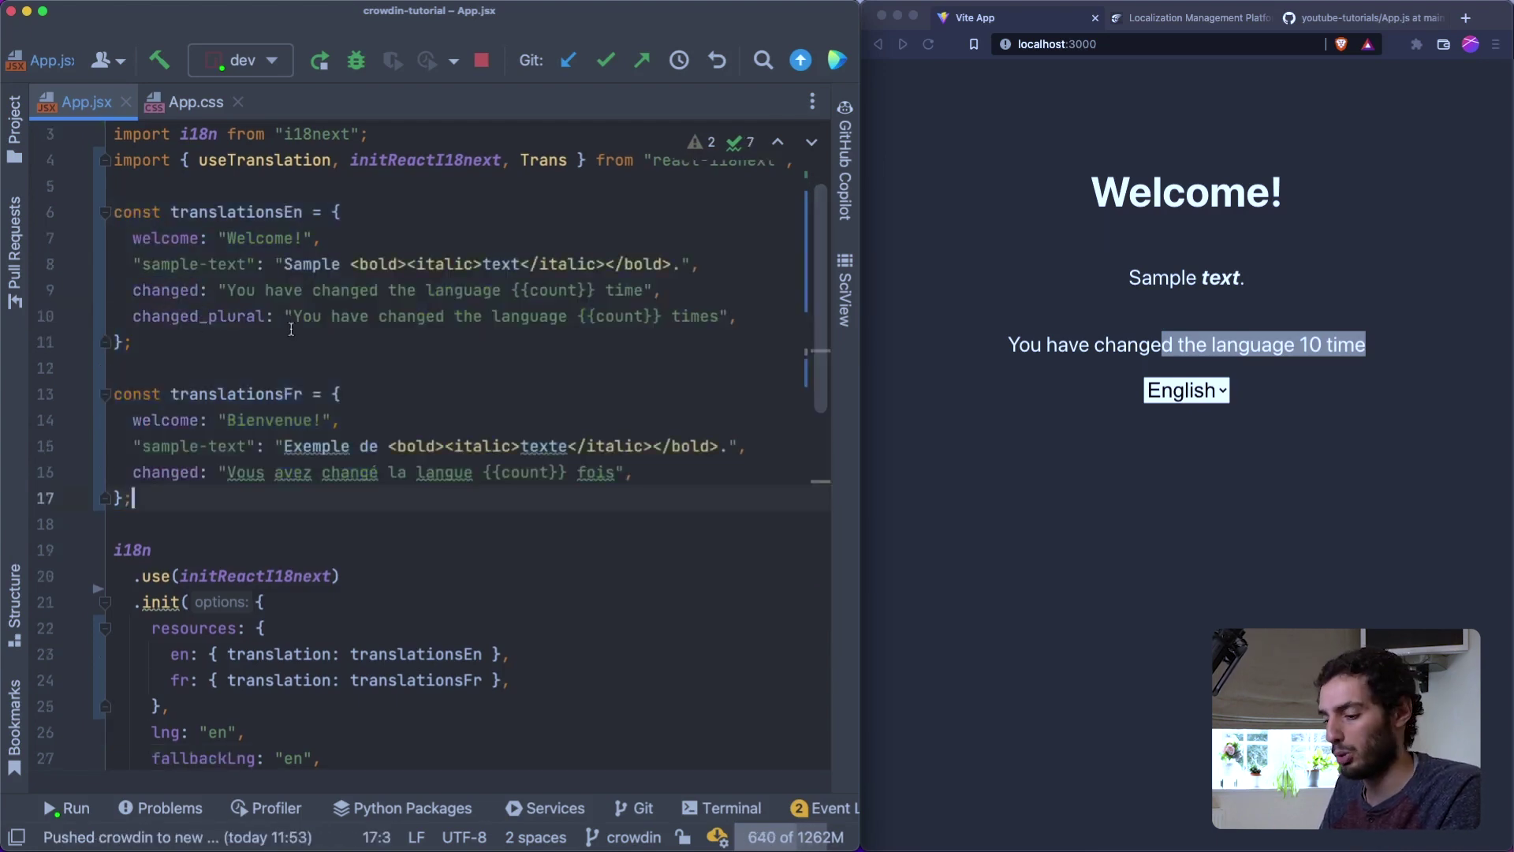
key(super+z)
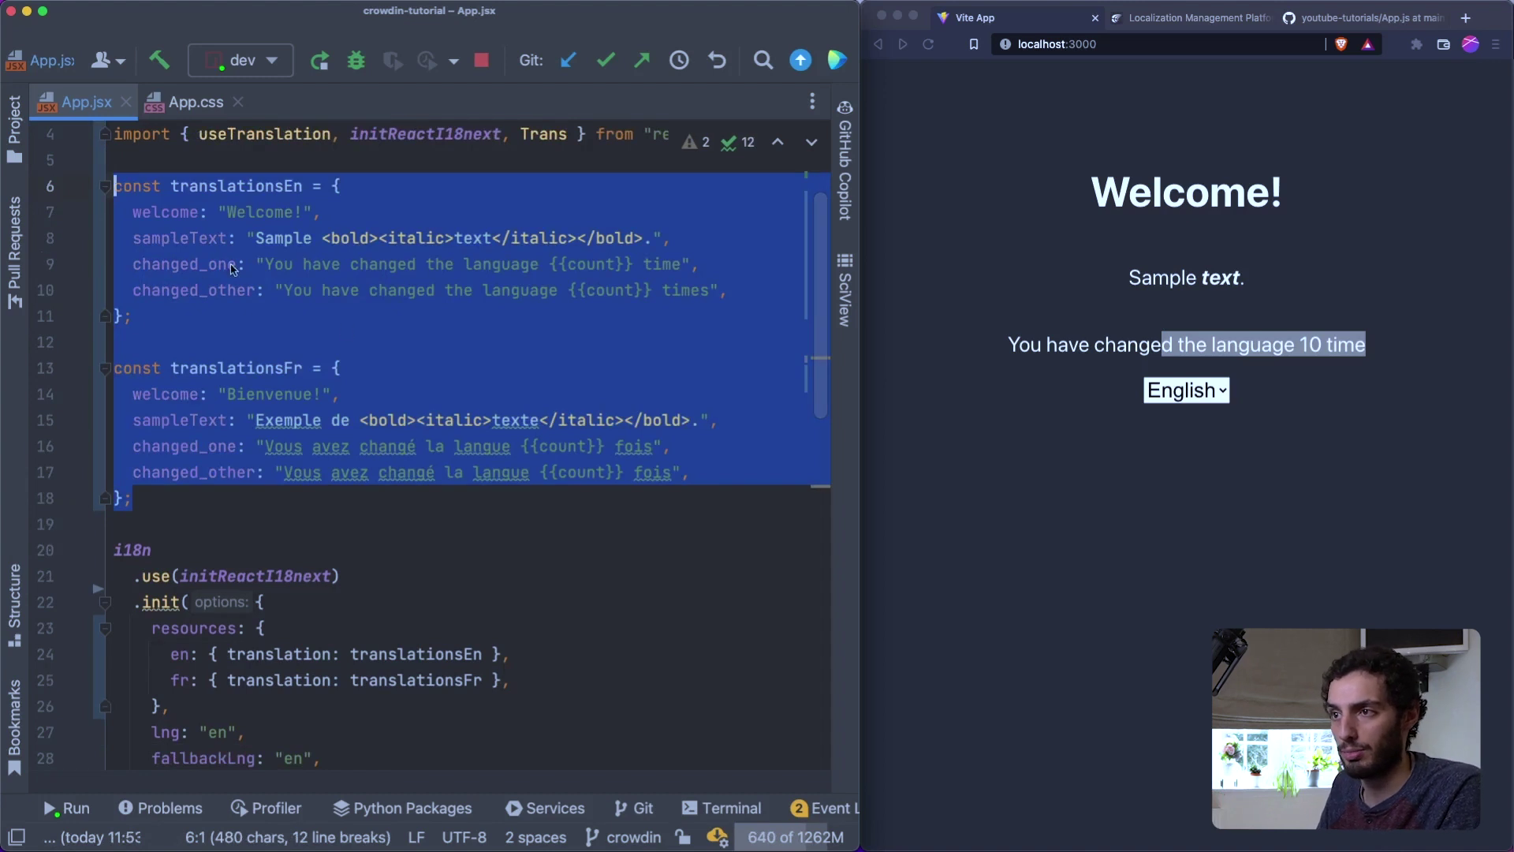
click(233, 271)
drag(227, 270, 208, 271)
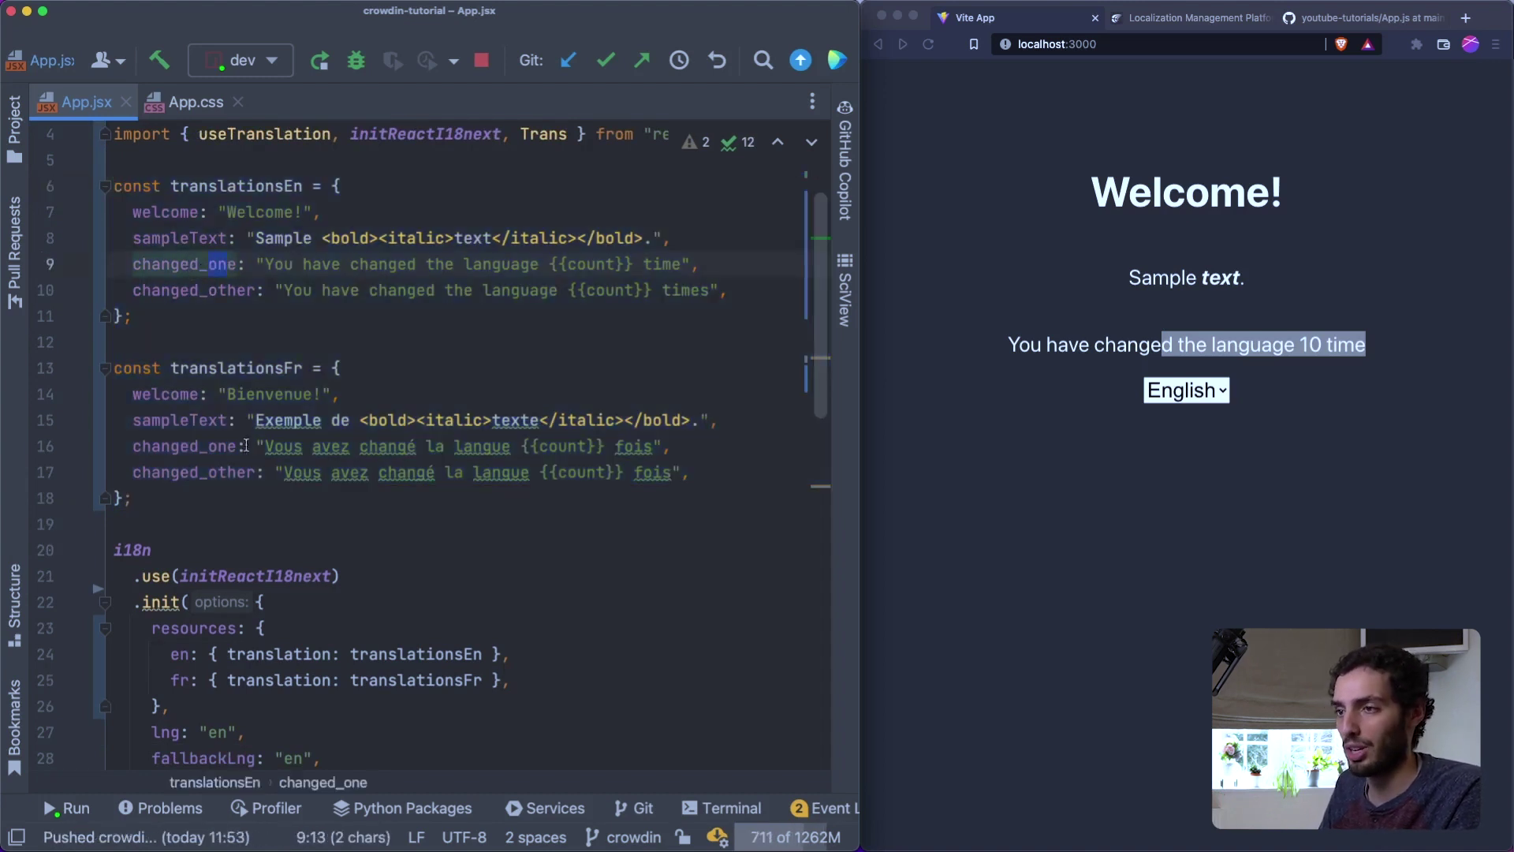
drag(134, 447, 303, 472)
click(473, 467)
- Import HttpBackend from "i18next-http-backend" below the react-i18next import
key(super+z)
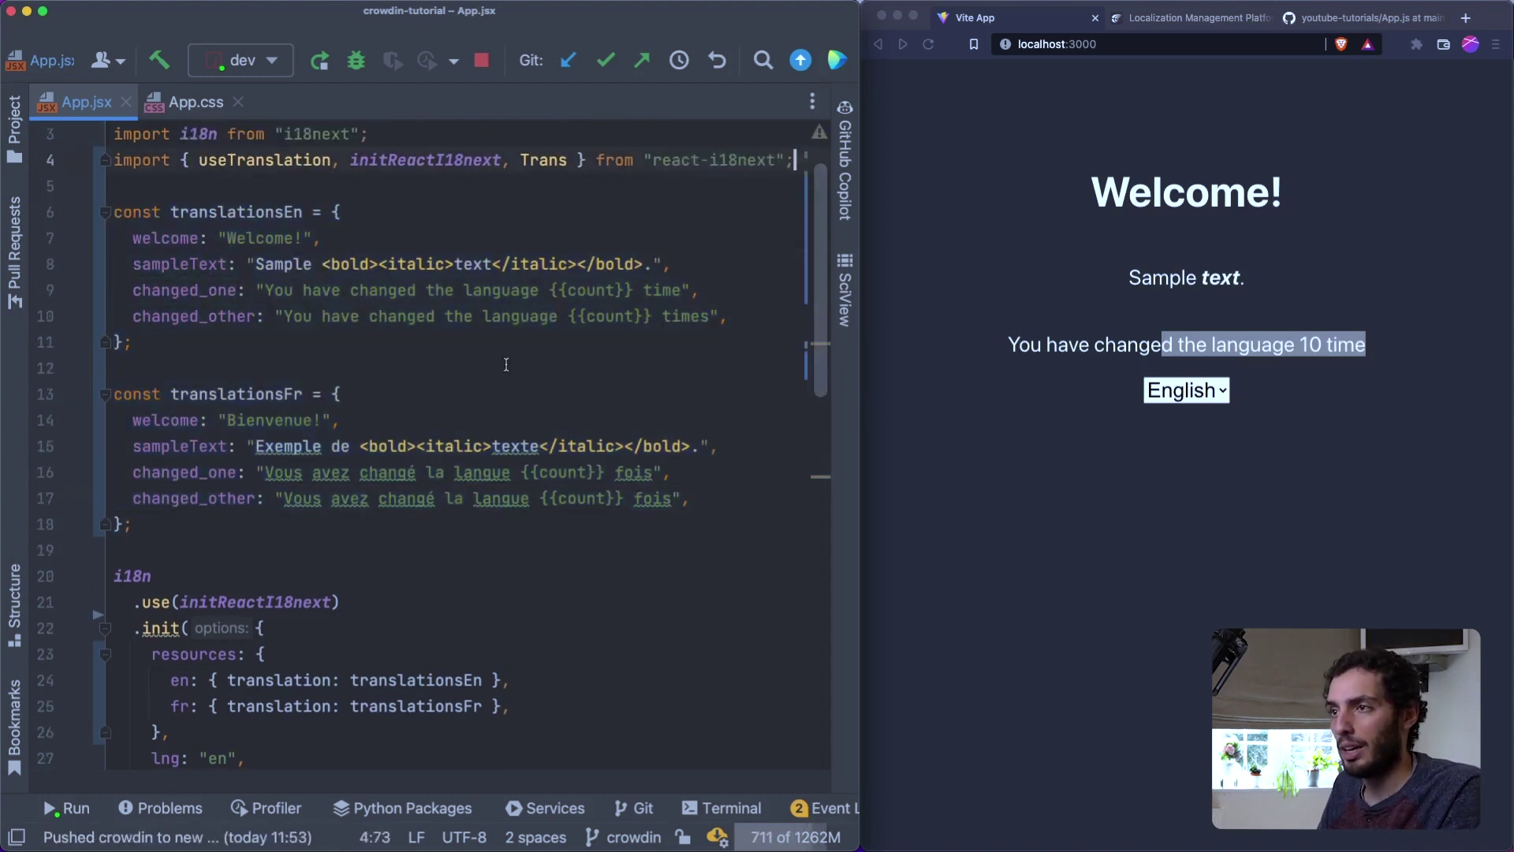
key(super+z)
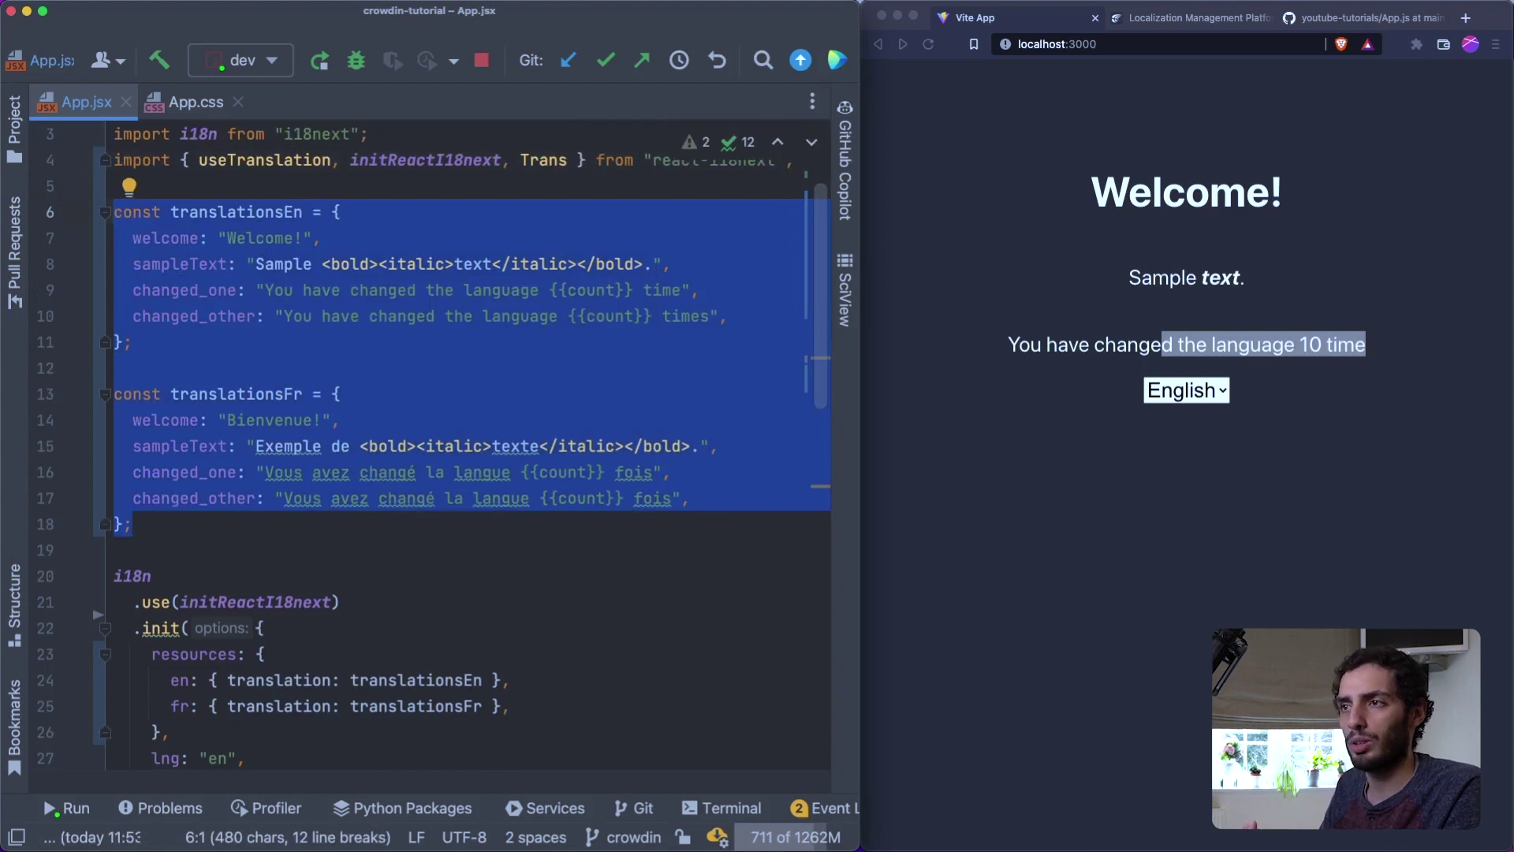
scroll(209, 202, up, 2)
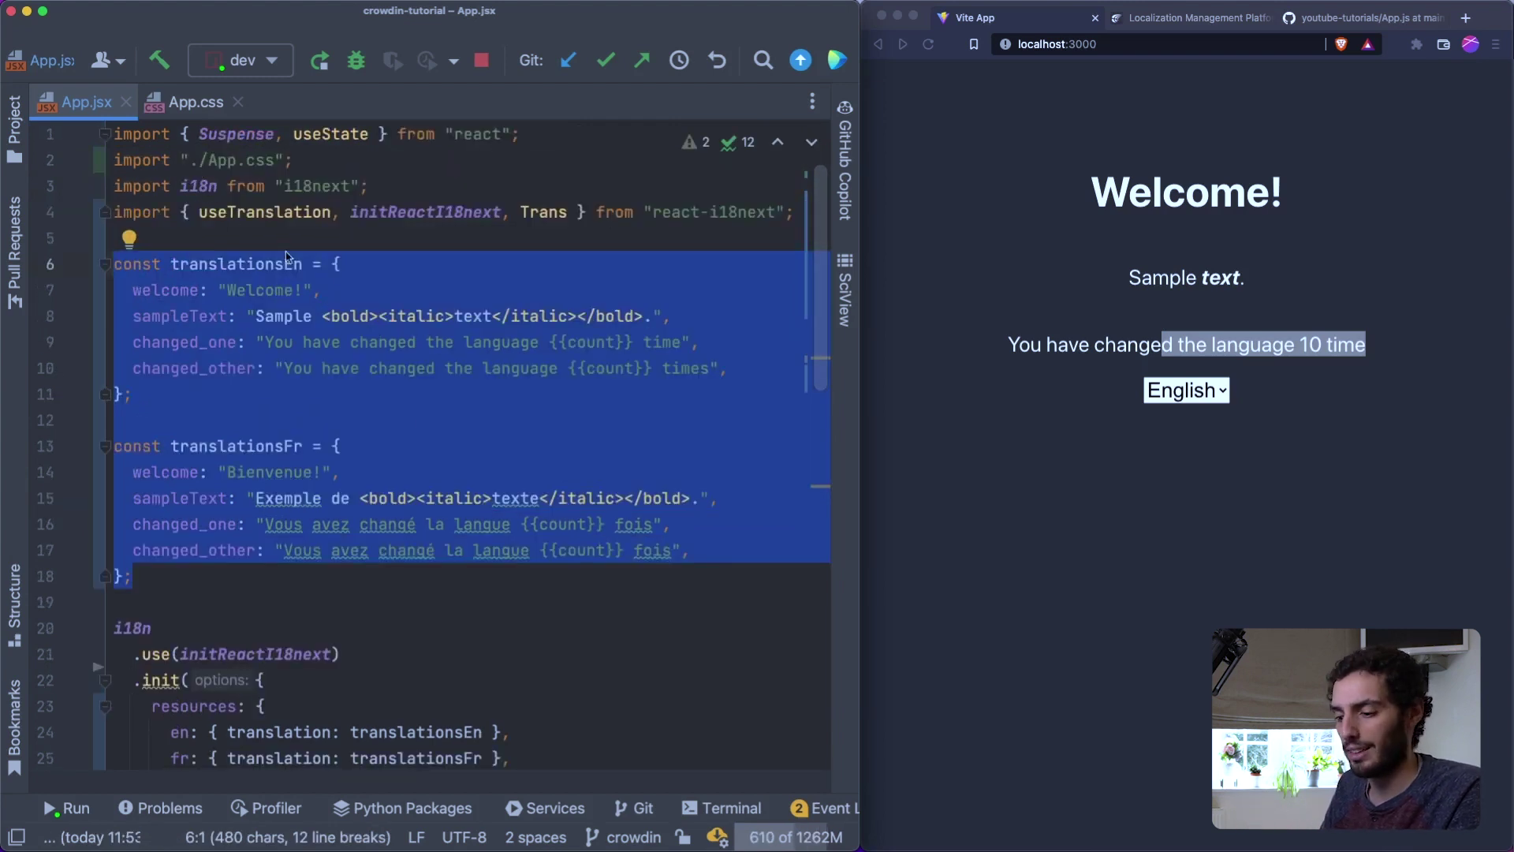
key(super+z)
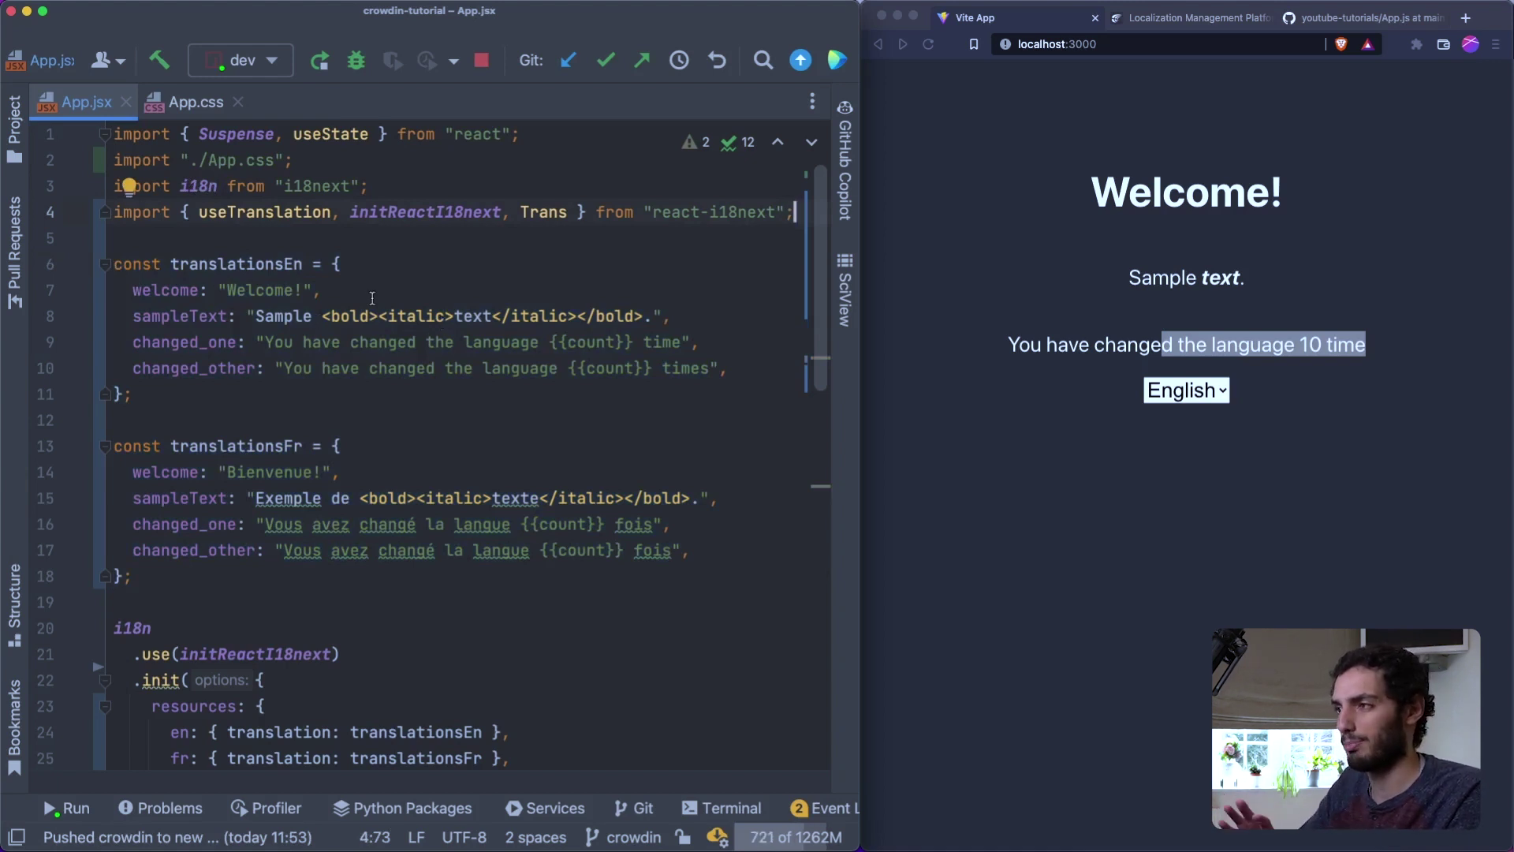
key(super+z)
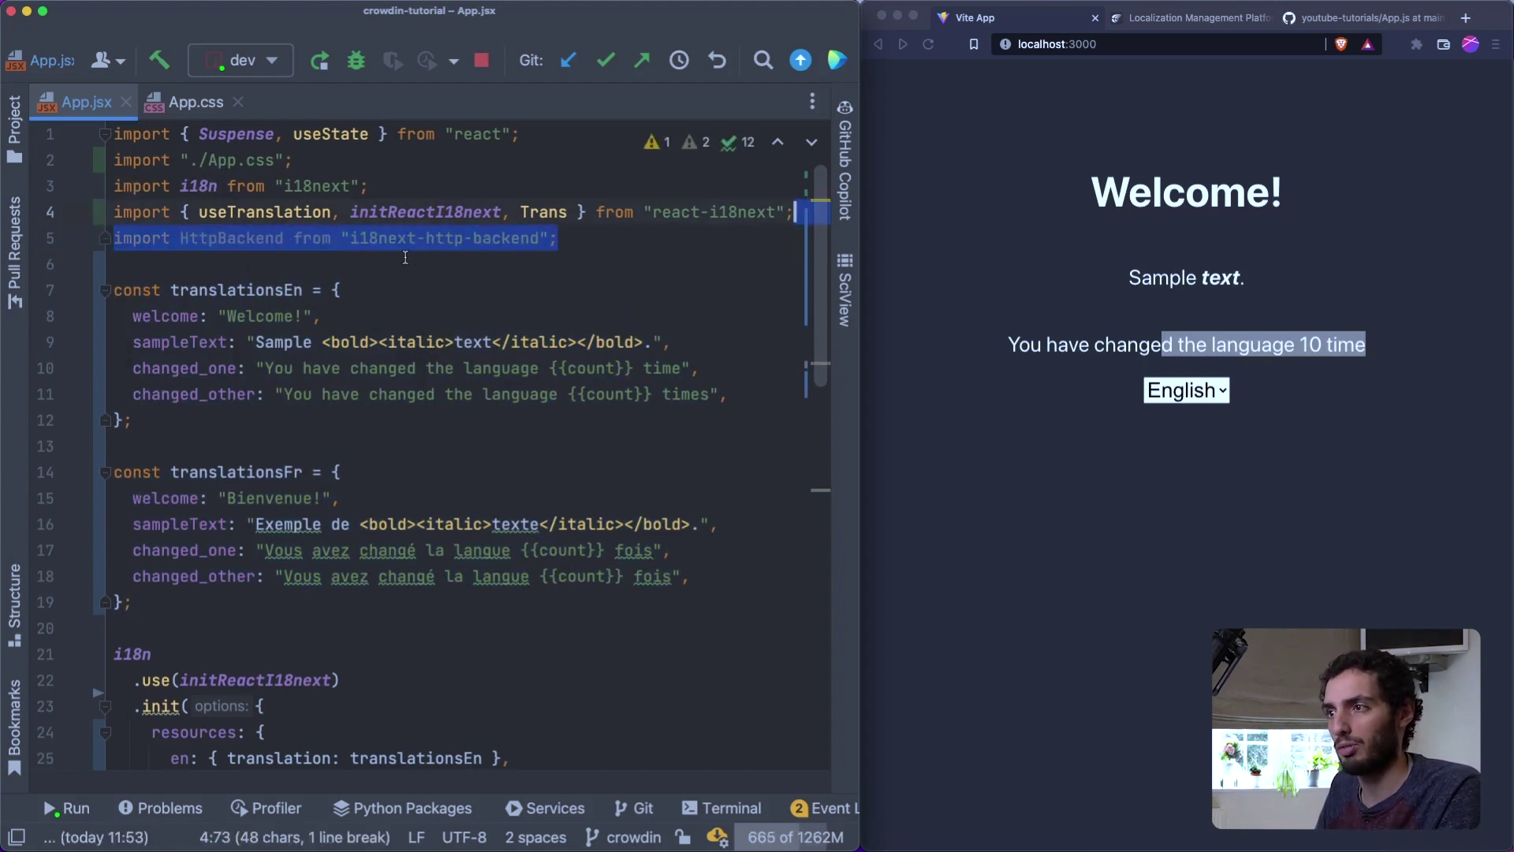
- Chain .use(HttpBackend) onto i18n after .use(initReactI18next)
click(341, 680)
scroll(340, 680, down, 4)
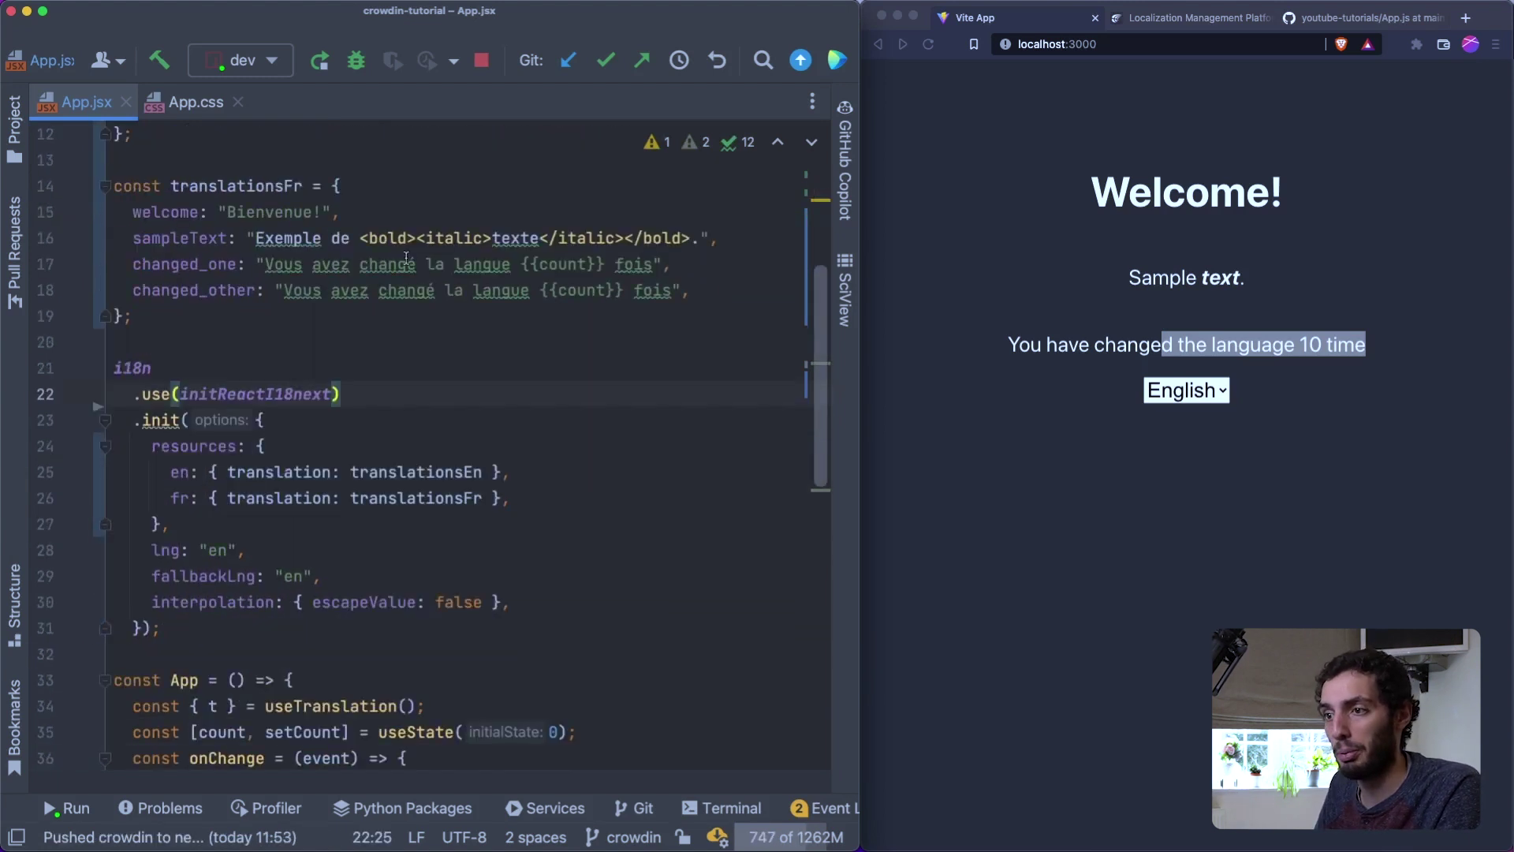
key(super+z)
key(Up)
key(Up)
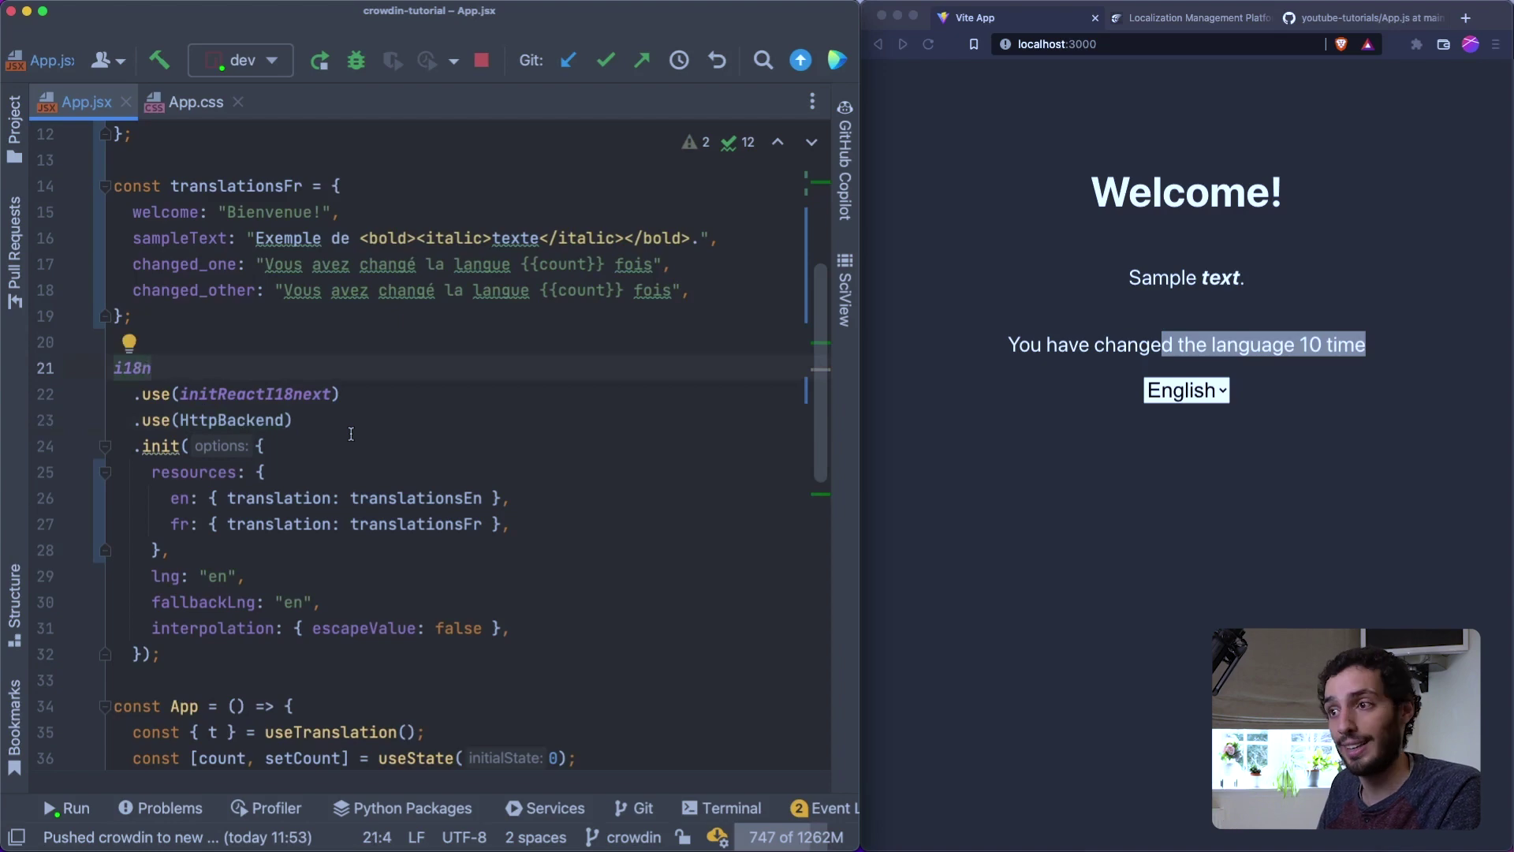
key(super+z)
key(super+shift+z)
key(shift+Up)
key(shift+Up)
- Replace the resources option in the i18n init with backend: { loadPath: "/translations/{{lng}}.json" }
scroll(237, 441, up, 3)
drag(227, 420, 158, 159)
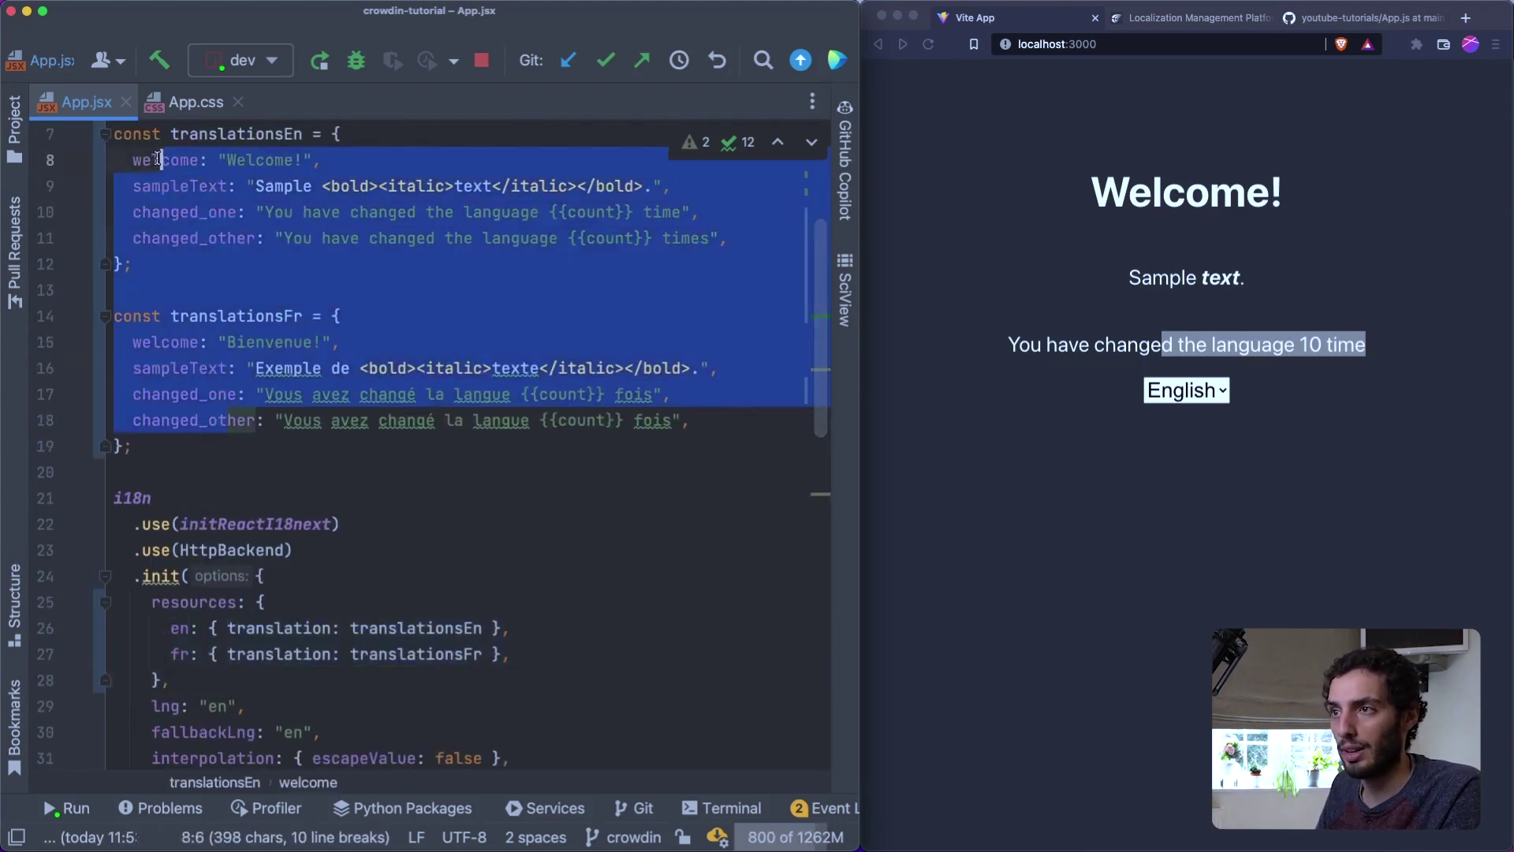
scroll(237, 315, down, 2)
click(381, 546)
key(super+z)
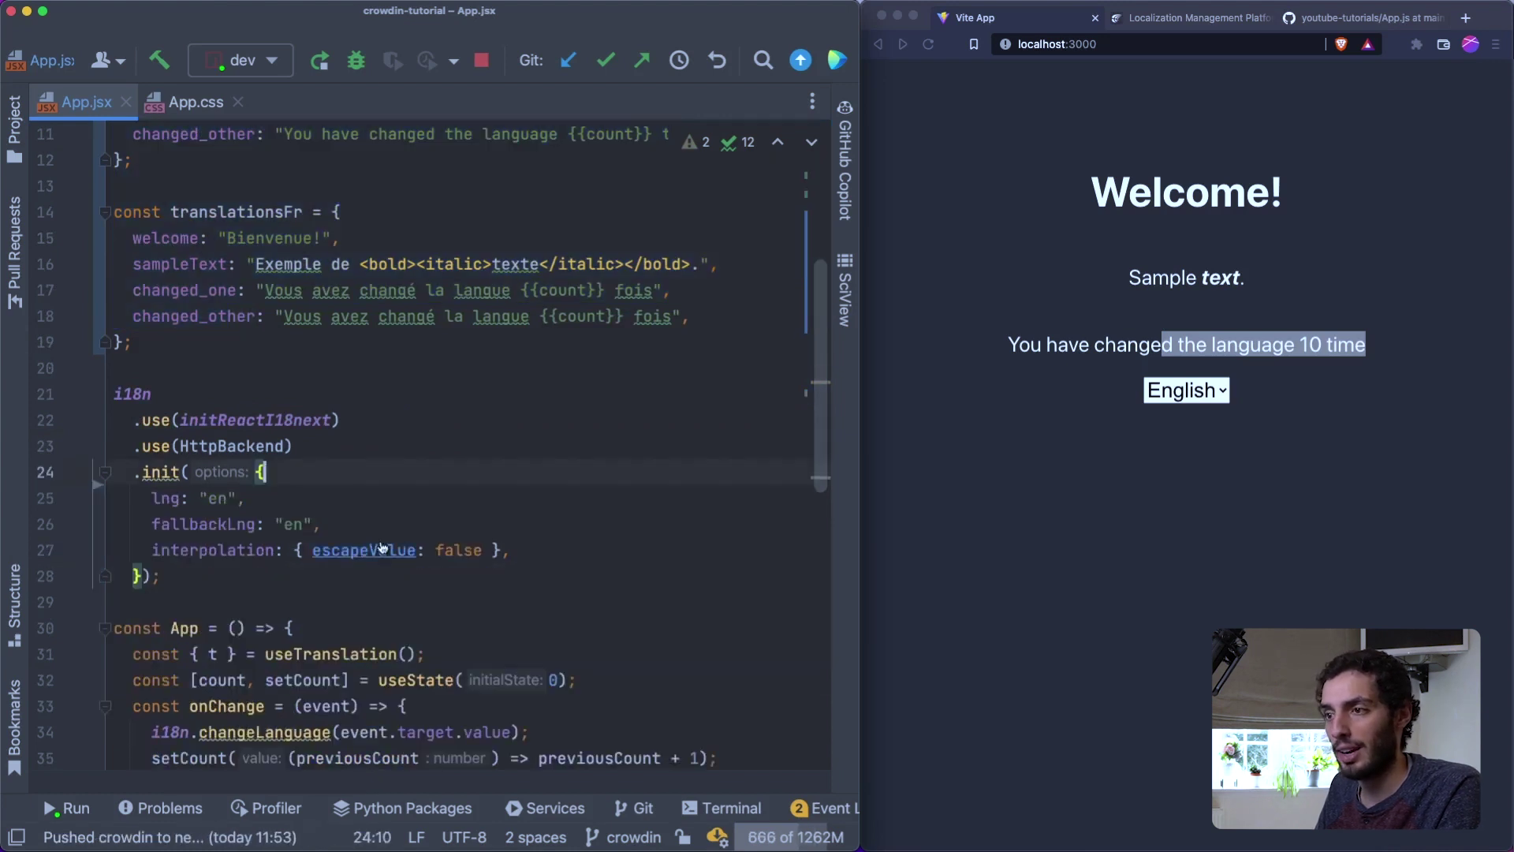
key(super+z)
key(super+z)
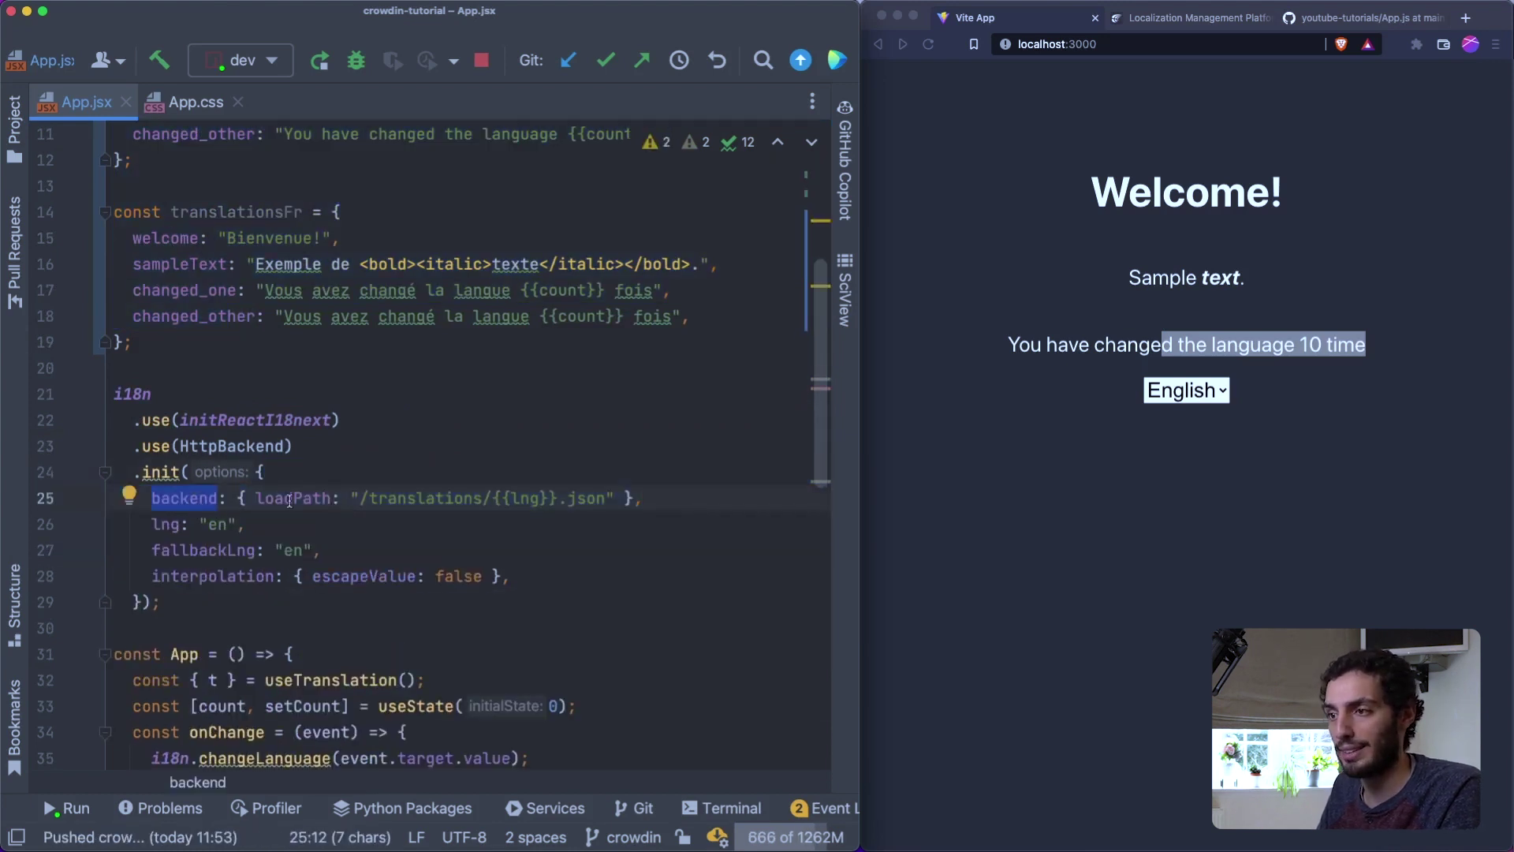
click(293, 499)
drag(352, 498, 548, 498)
click(378, 499)
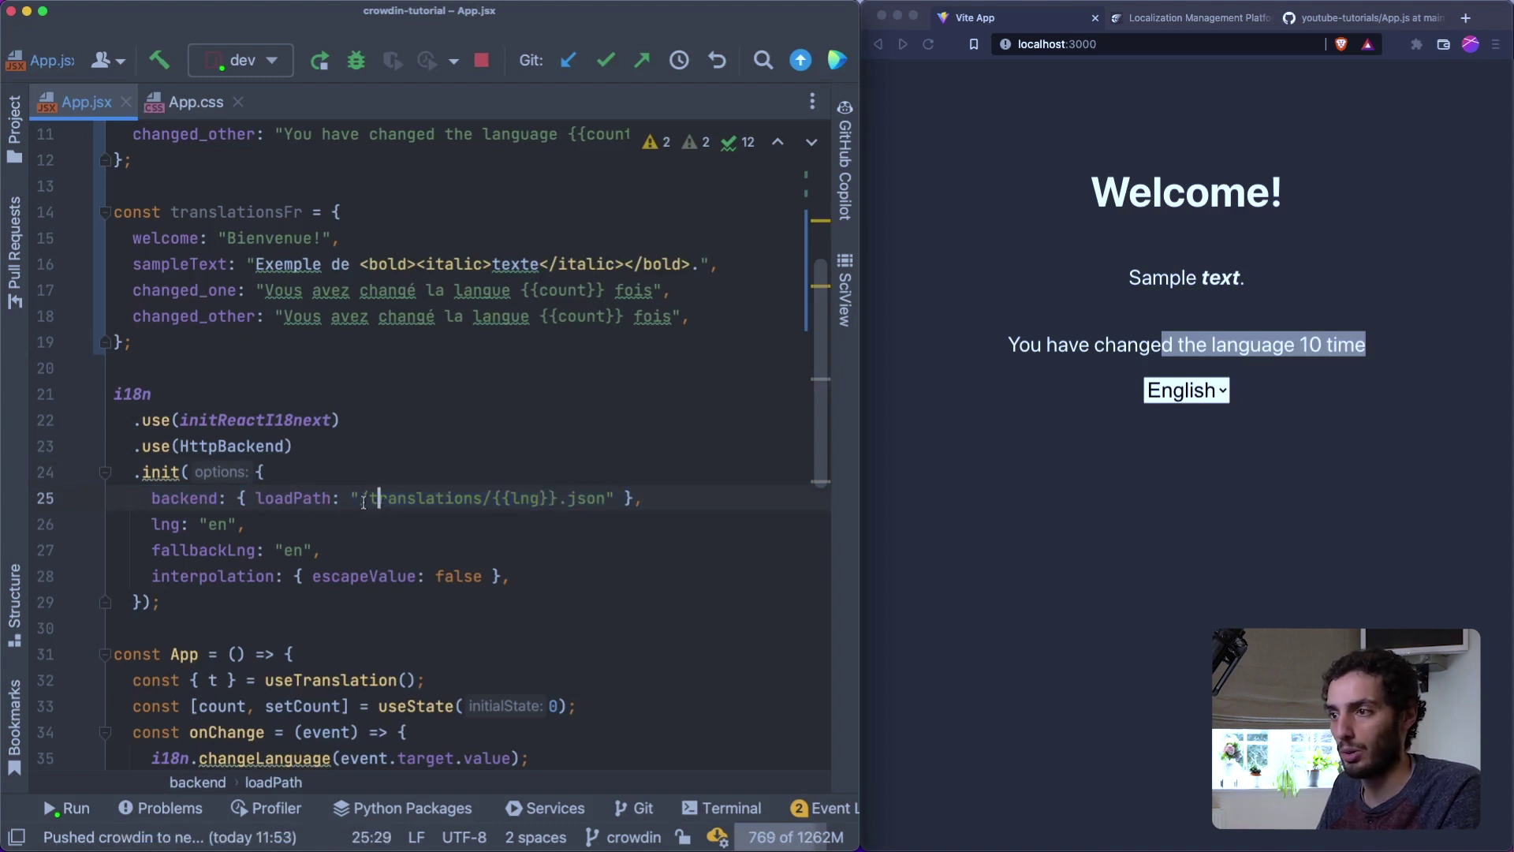
drag(493, 499, 559, 493)
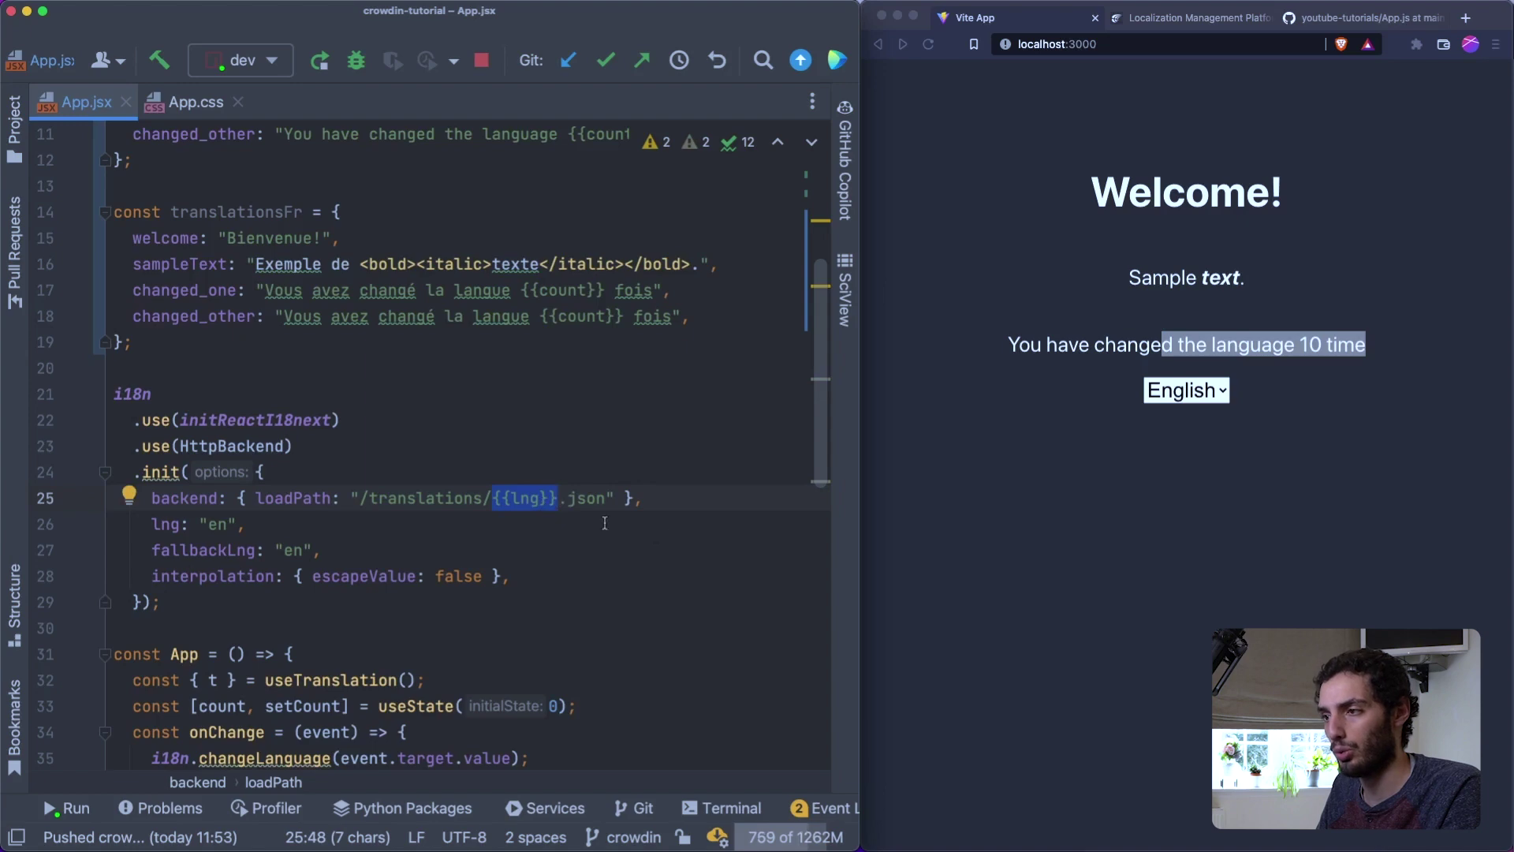
drag(569, 498, 606, 498)
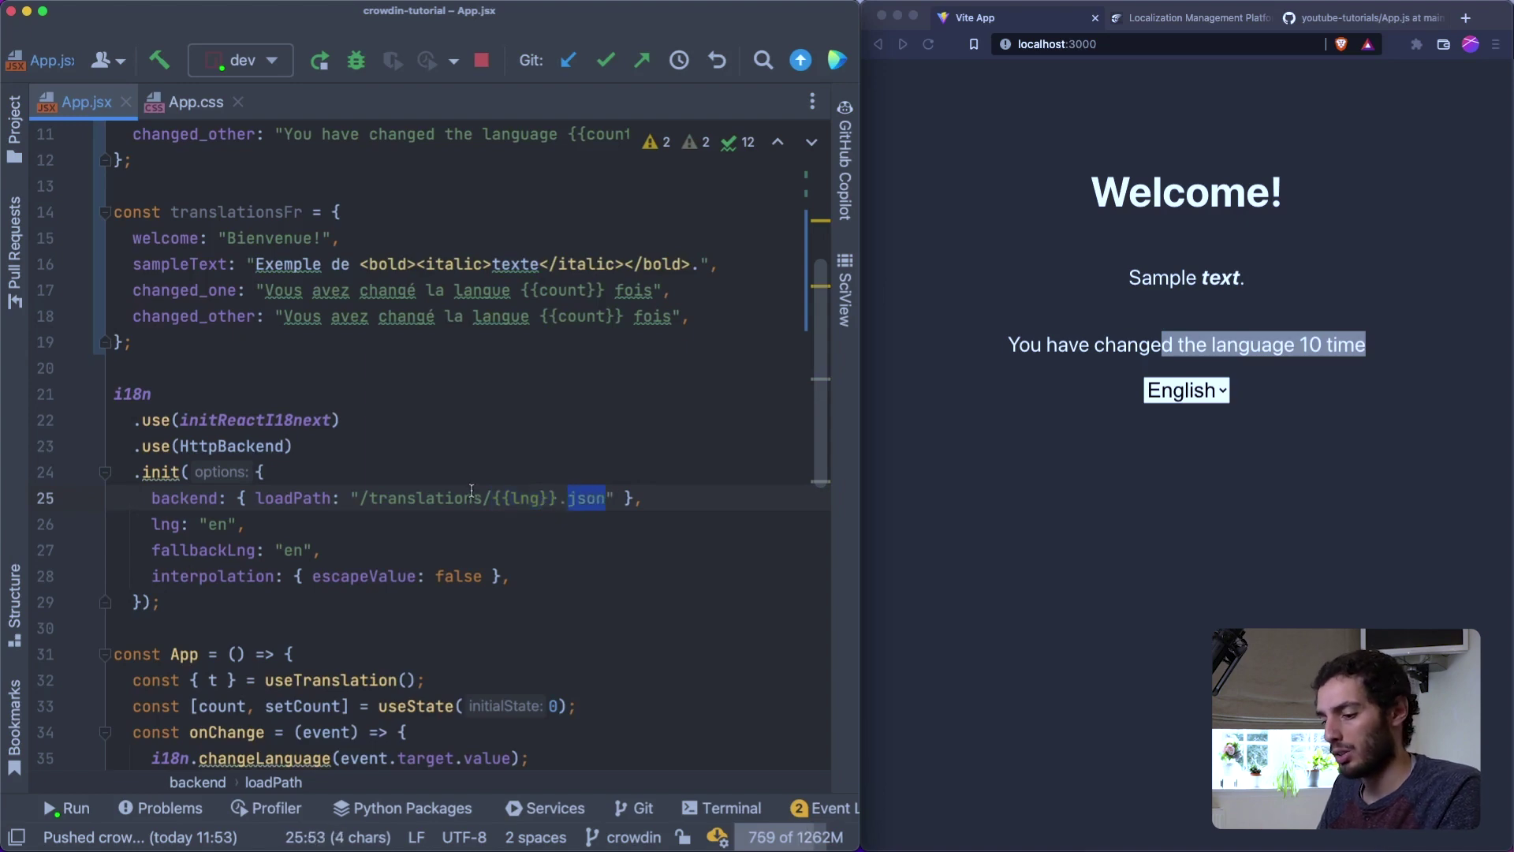
- Delete the hardcoded French translations object translationsFr from App.jsx
scroll(182, 366, up, 5)
drag(154, 602, 331, 290)
key(BackSpace)
- Delete the hardcoded translationsEn object and the leftover blank lines above the i18n setup
click(157, 437)
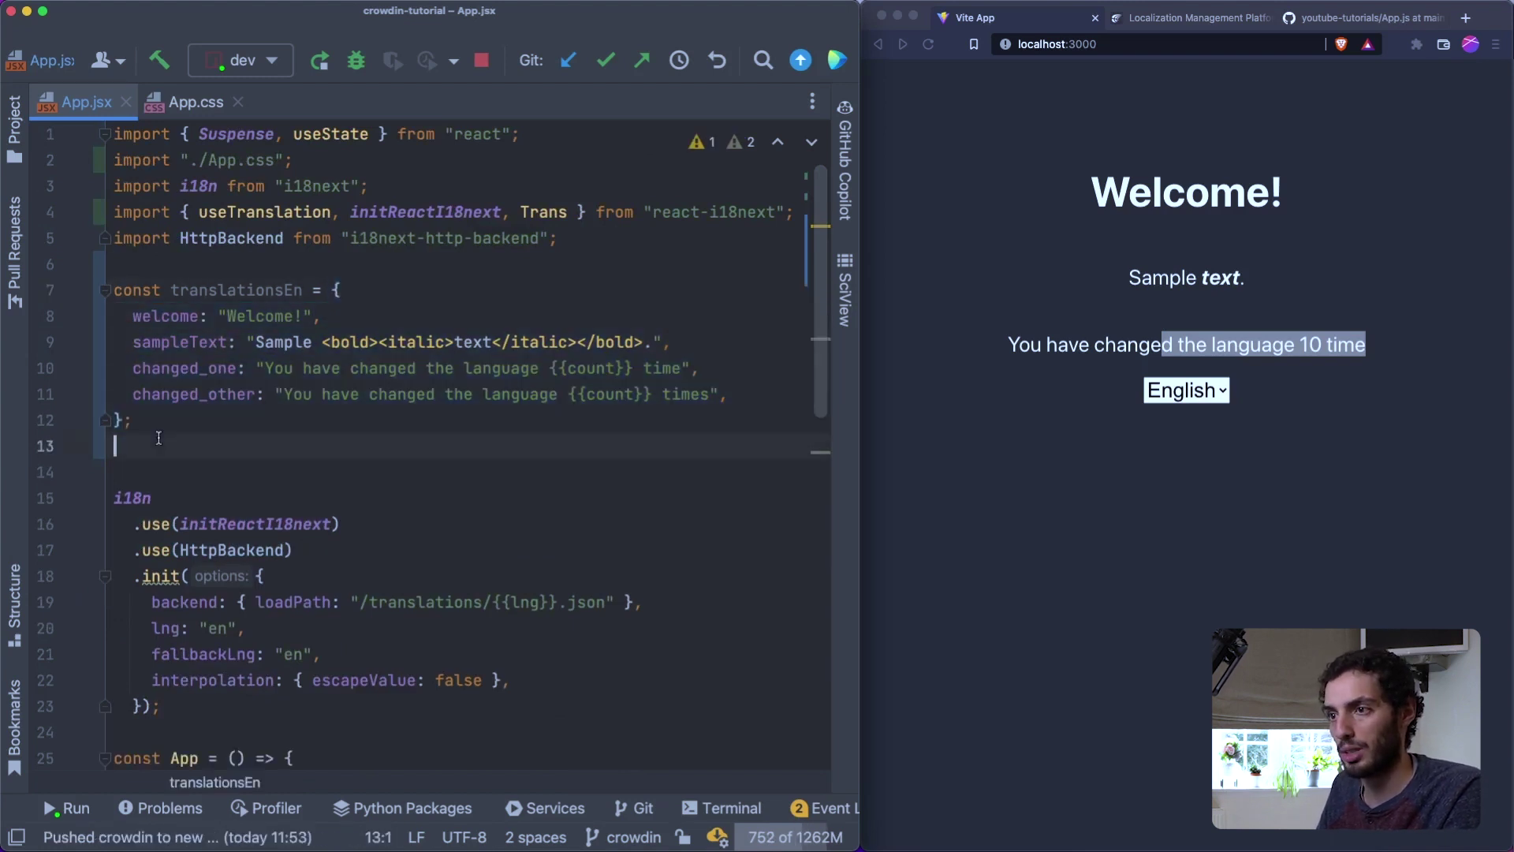
key(shift+Up)
key(shift+Up)
key(shift+Up)
key(shift+Up)
key(shift+Up)
key(shift+Up)
key(shift+Up)
key(BackSpace)
key(BackSpace)
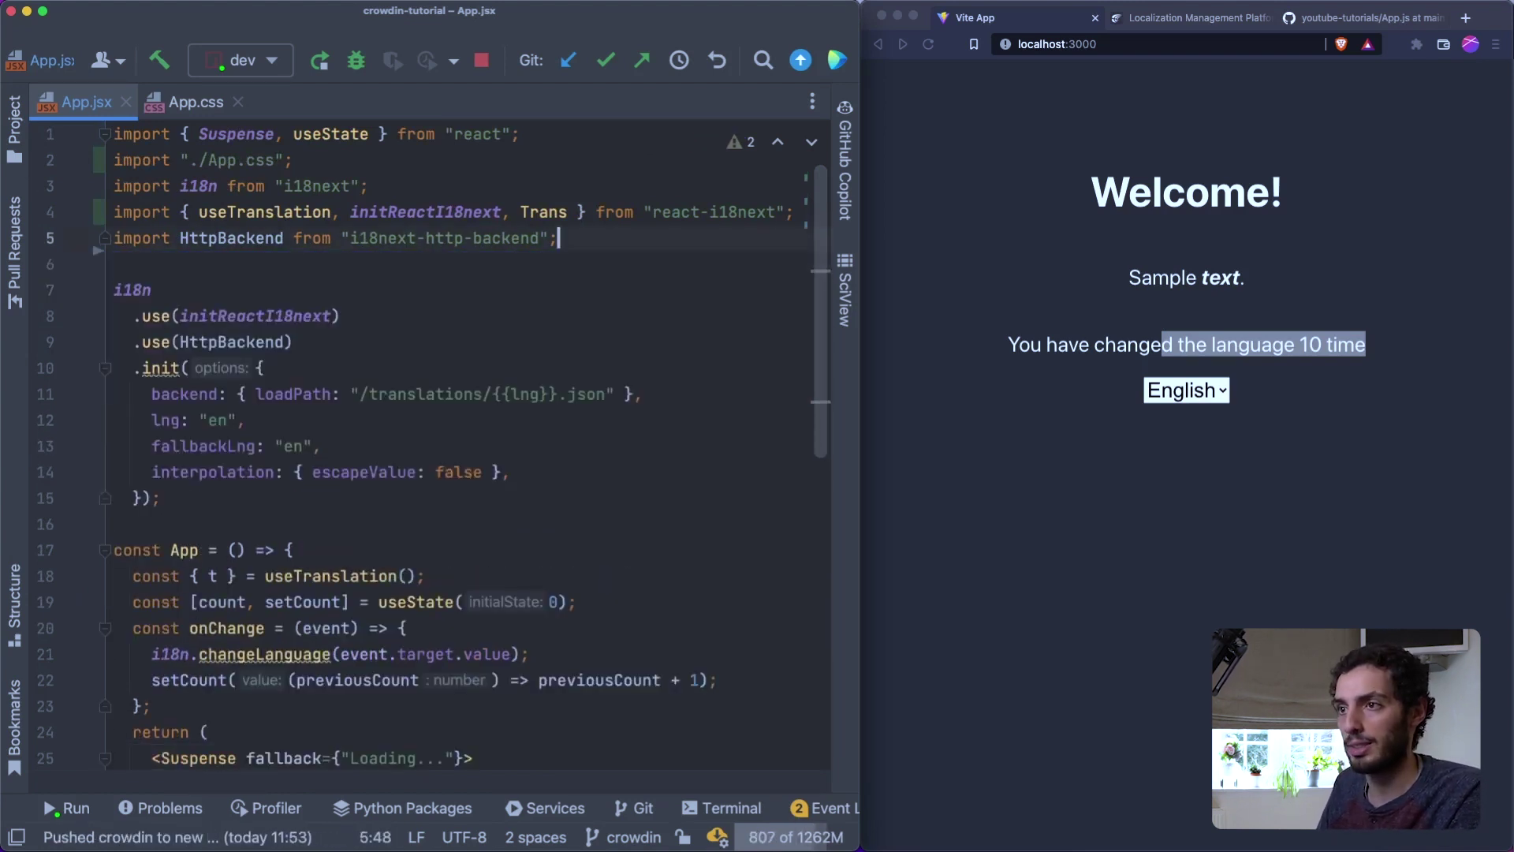
- Create the file public/translations/en.json in the crowdin-tutorial project root without adding it to Git
click(16, 126)
right_click(134, 134)
mouse_move(272, 148)
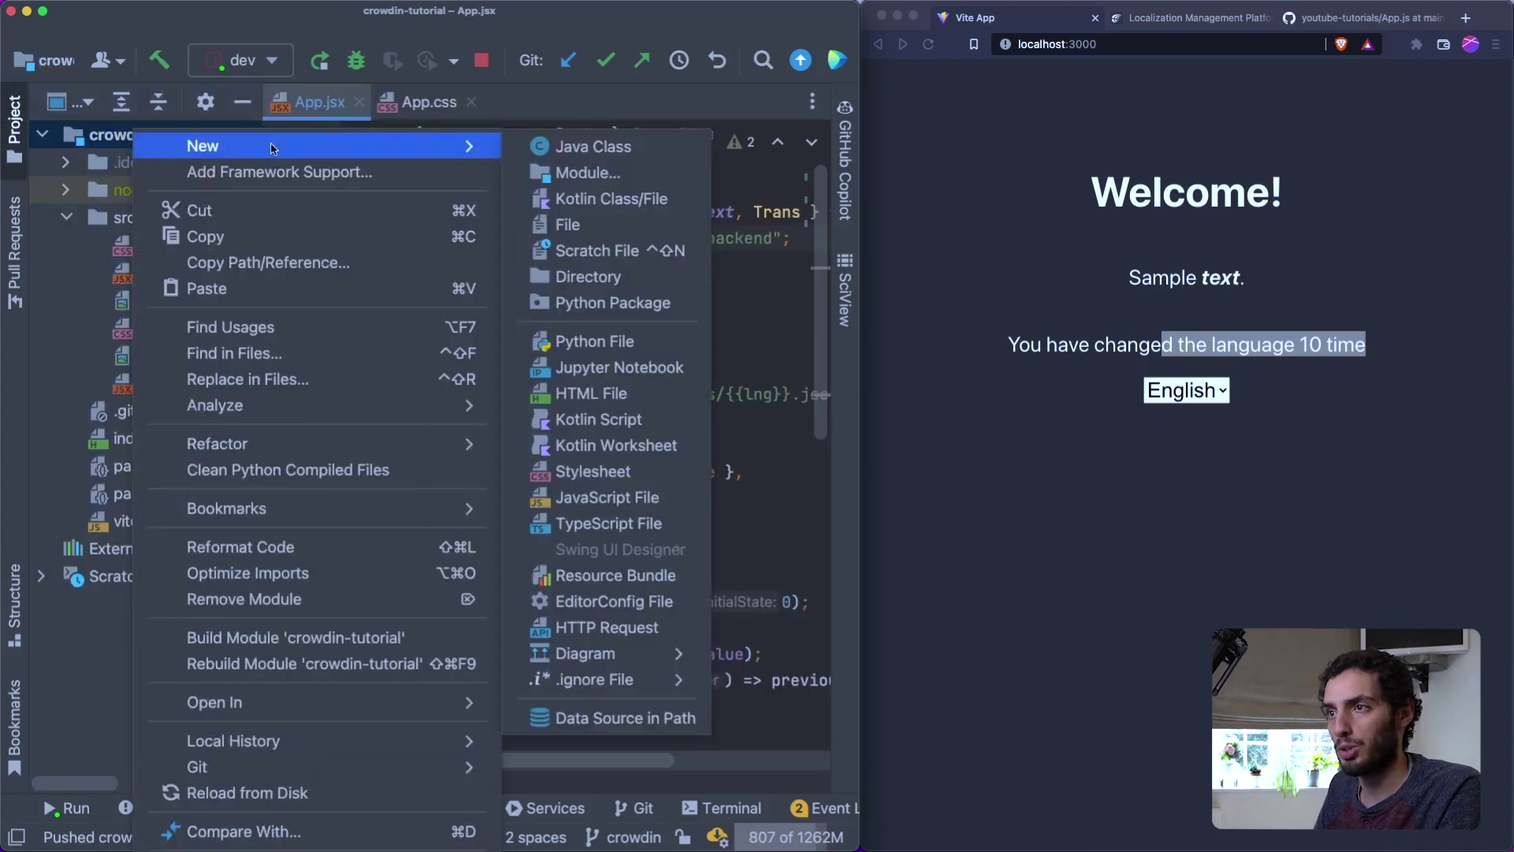
click(597, 229)
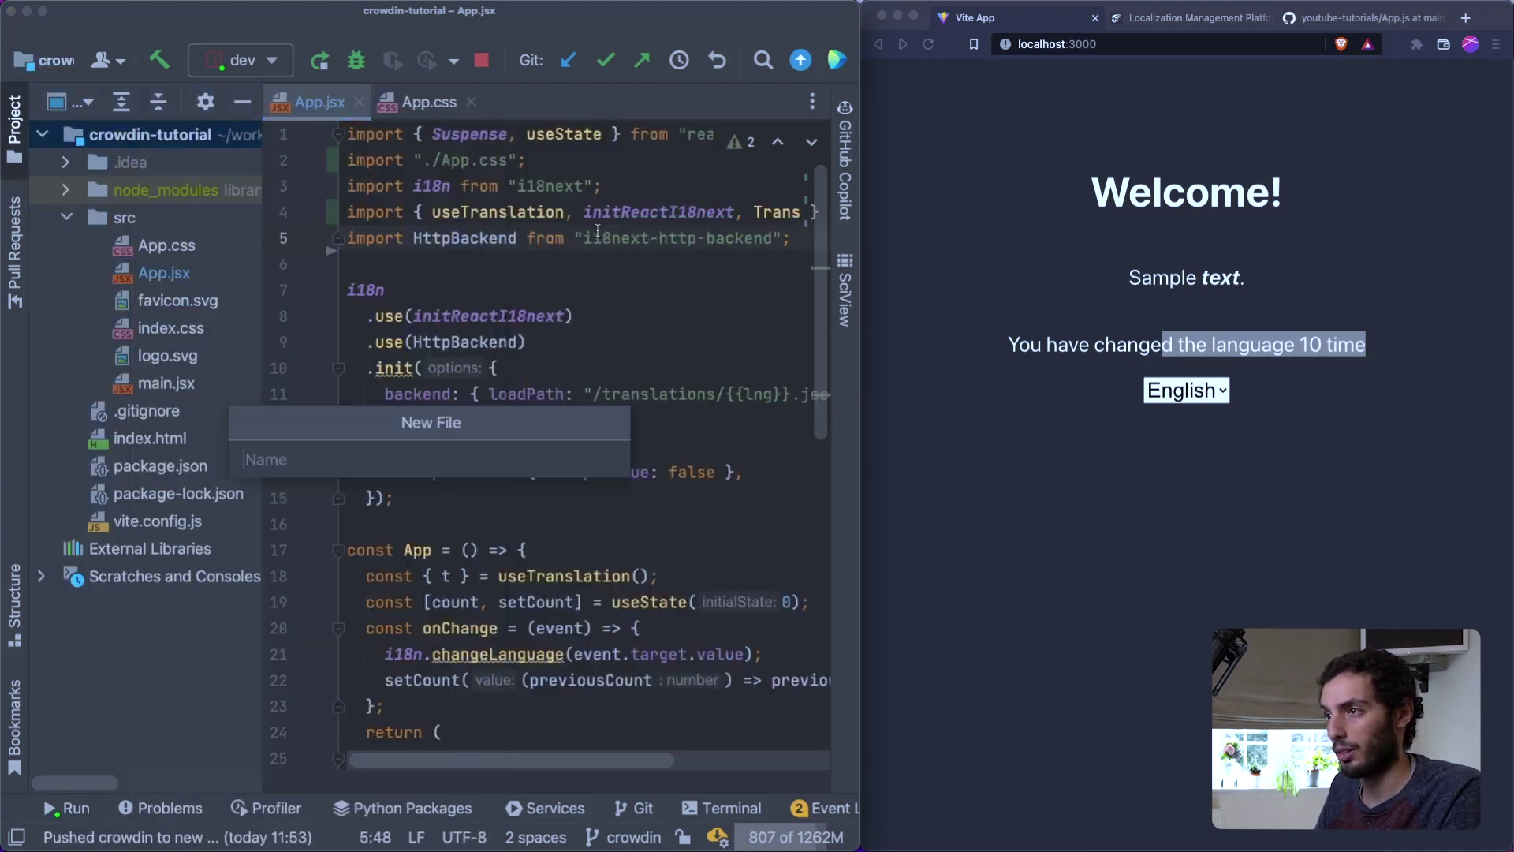
text(public/translations)
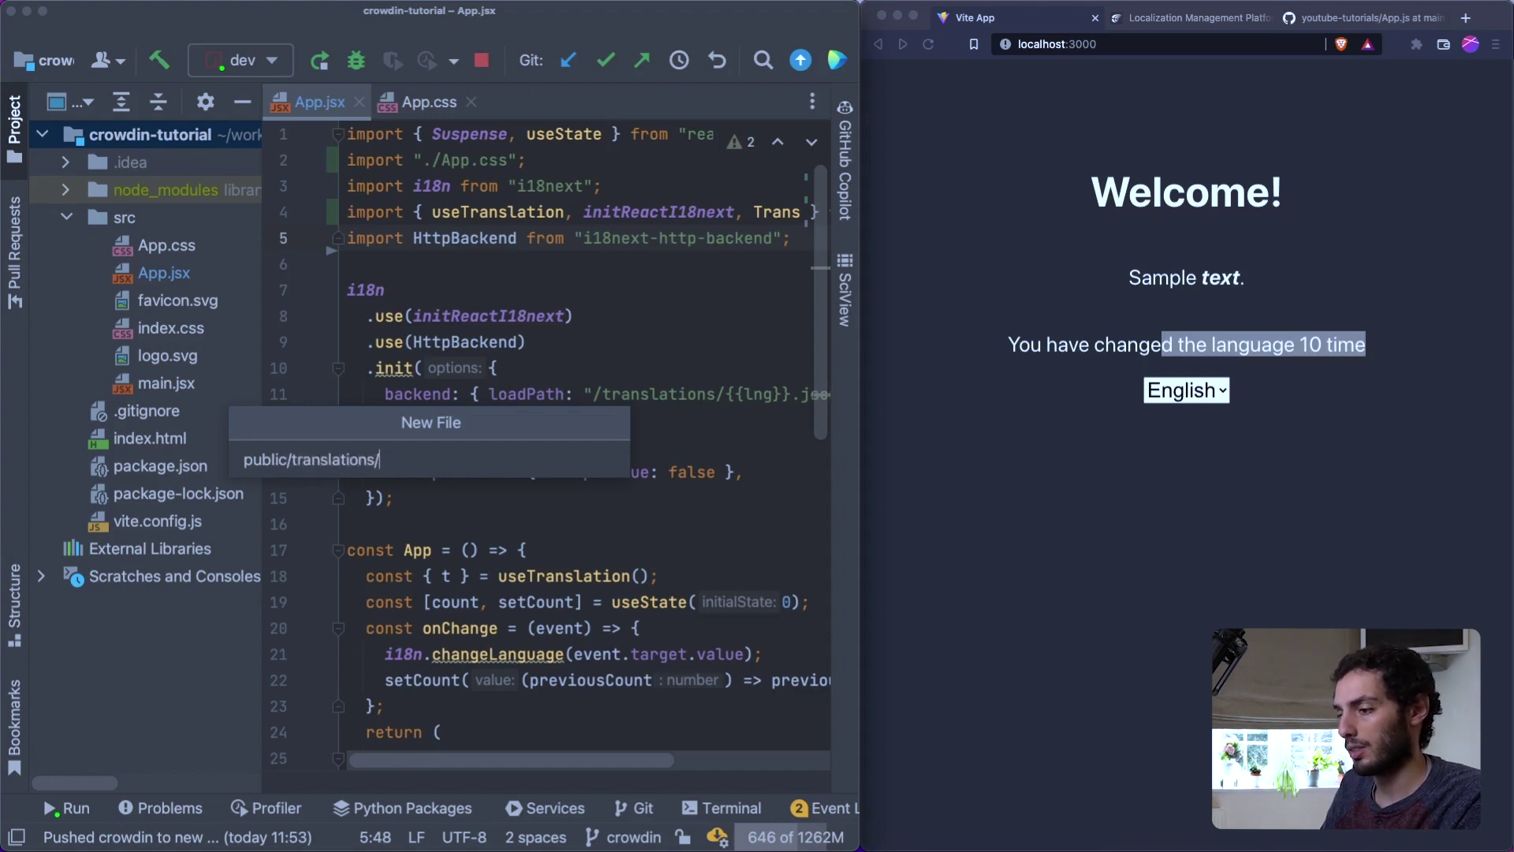
text(/en.json)
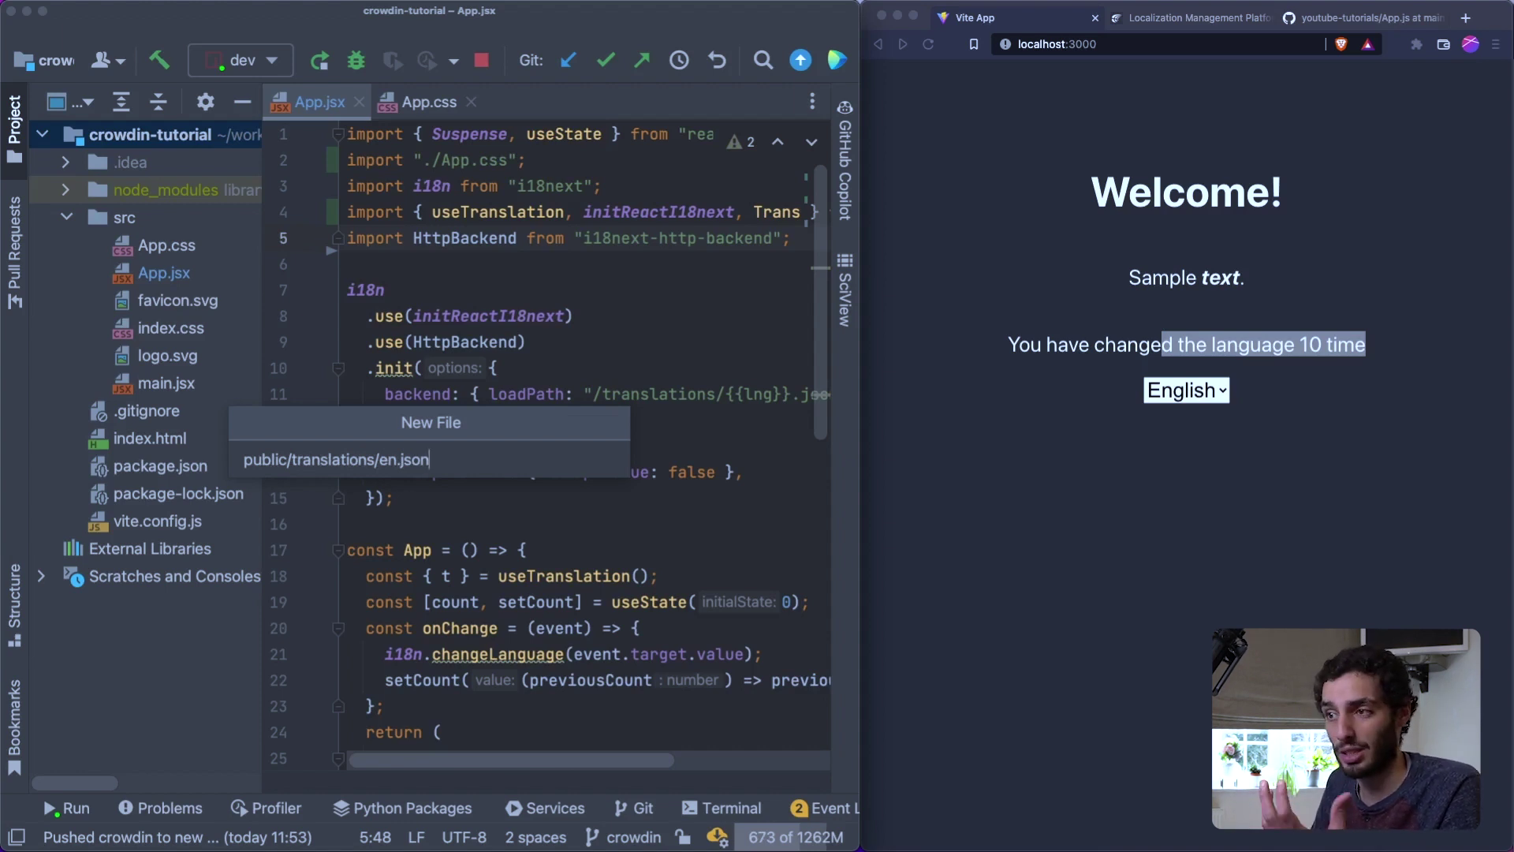
key(Return)
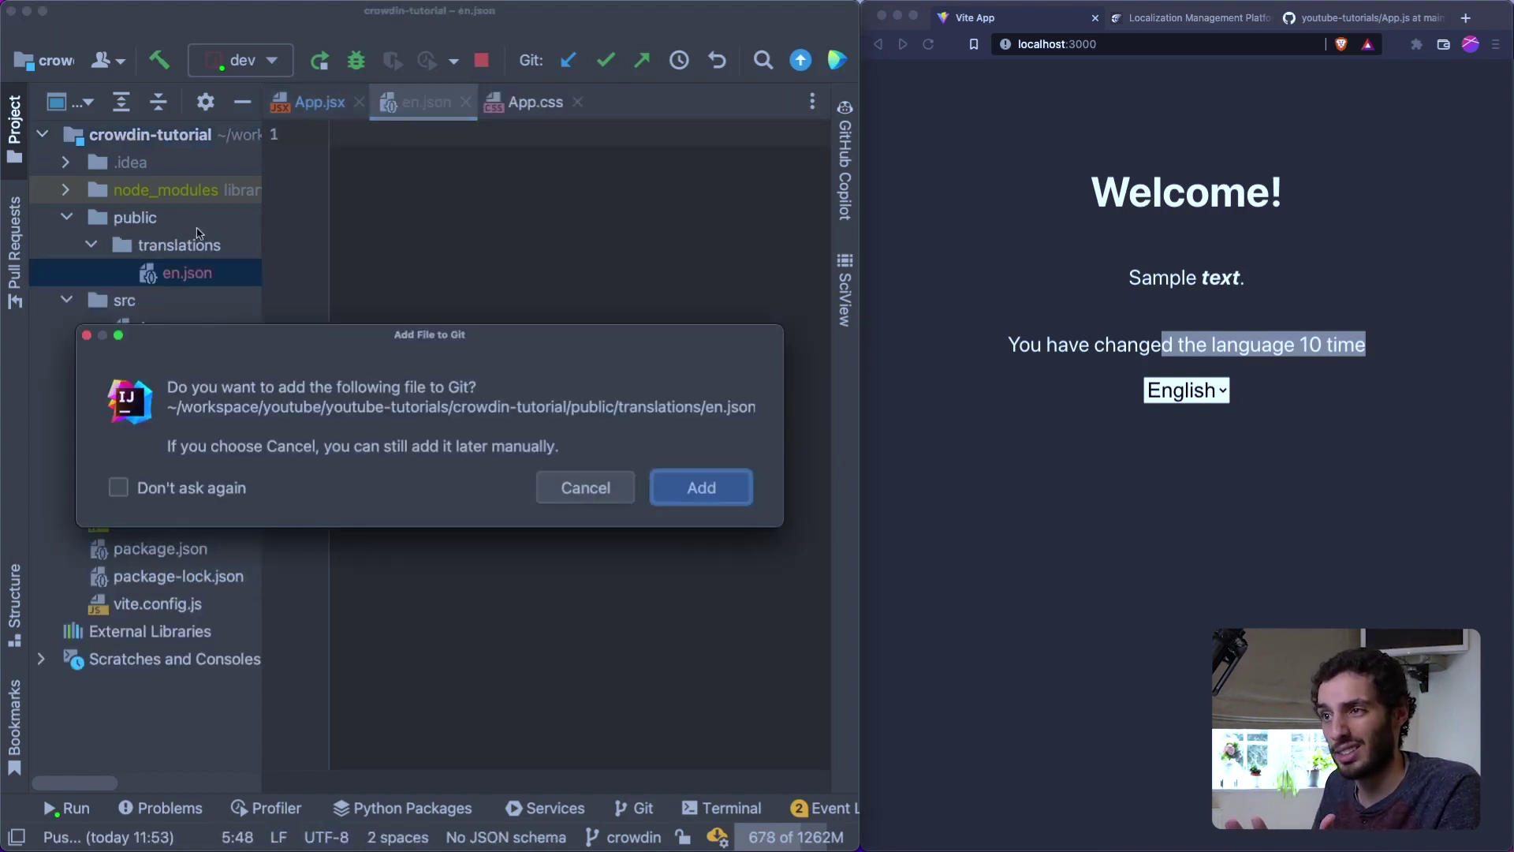
click(701, 487)
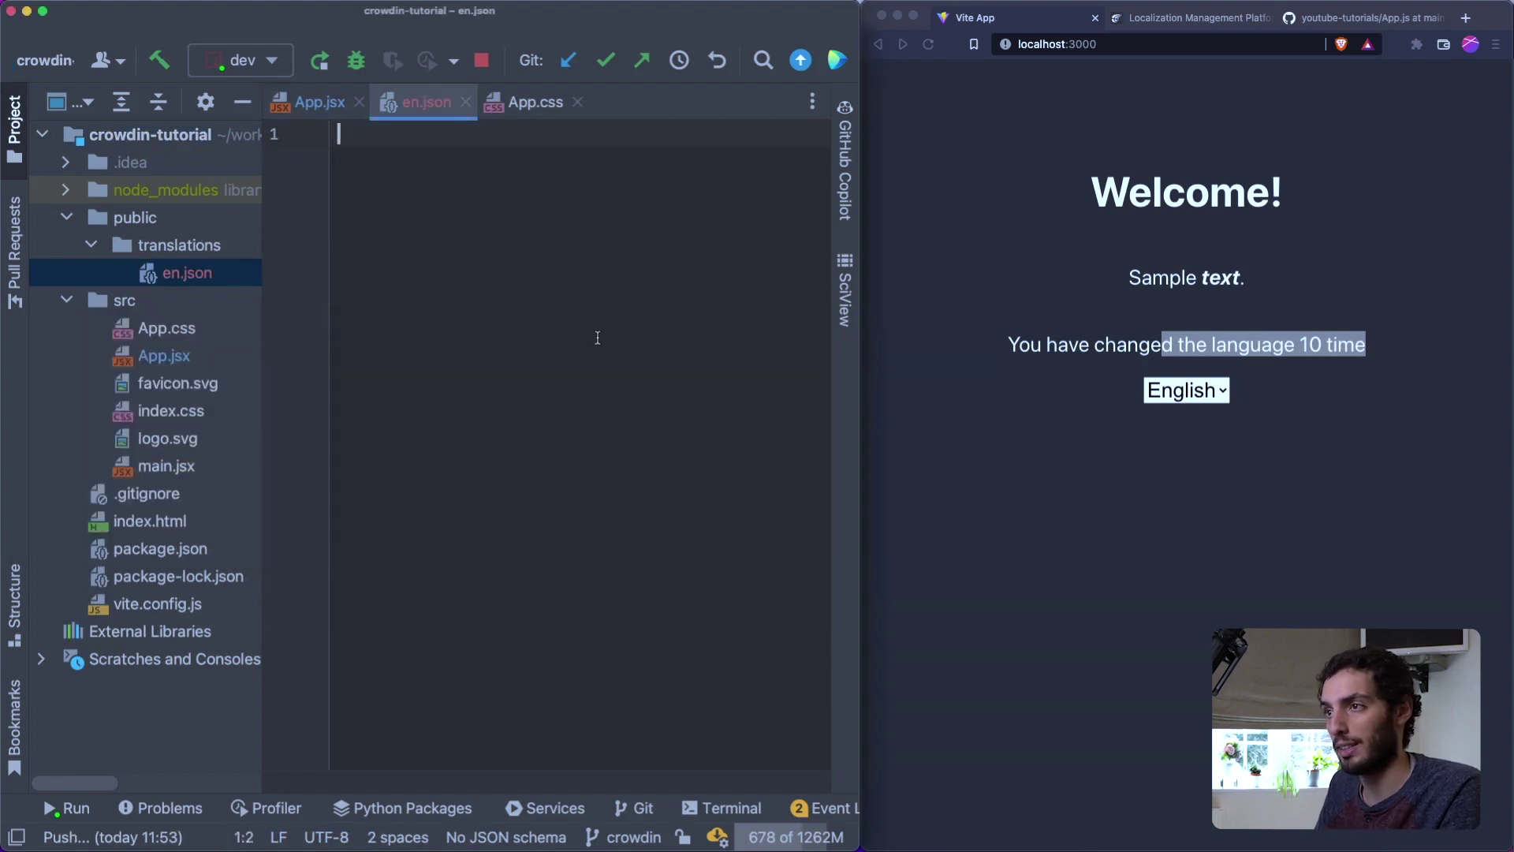
- Paste the English translations object into en.json and wrap its four keys in double quotes
key(super+v)
drag(386, 159, 386, 239)
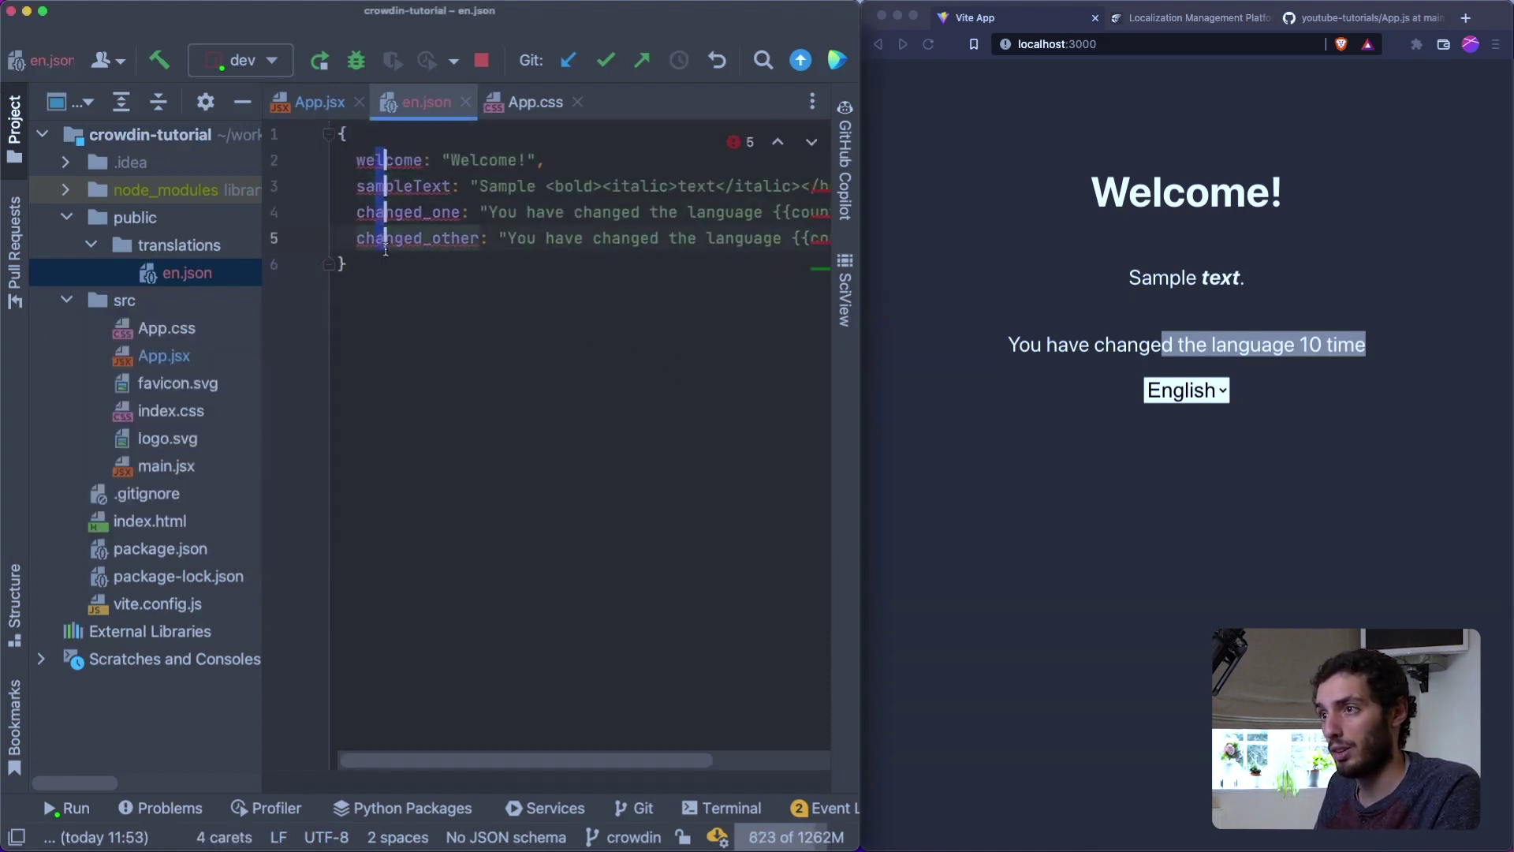
text(")
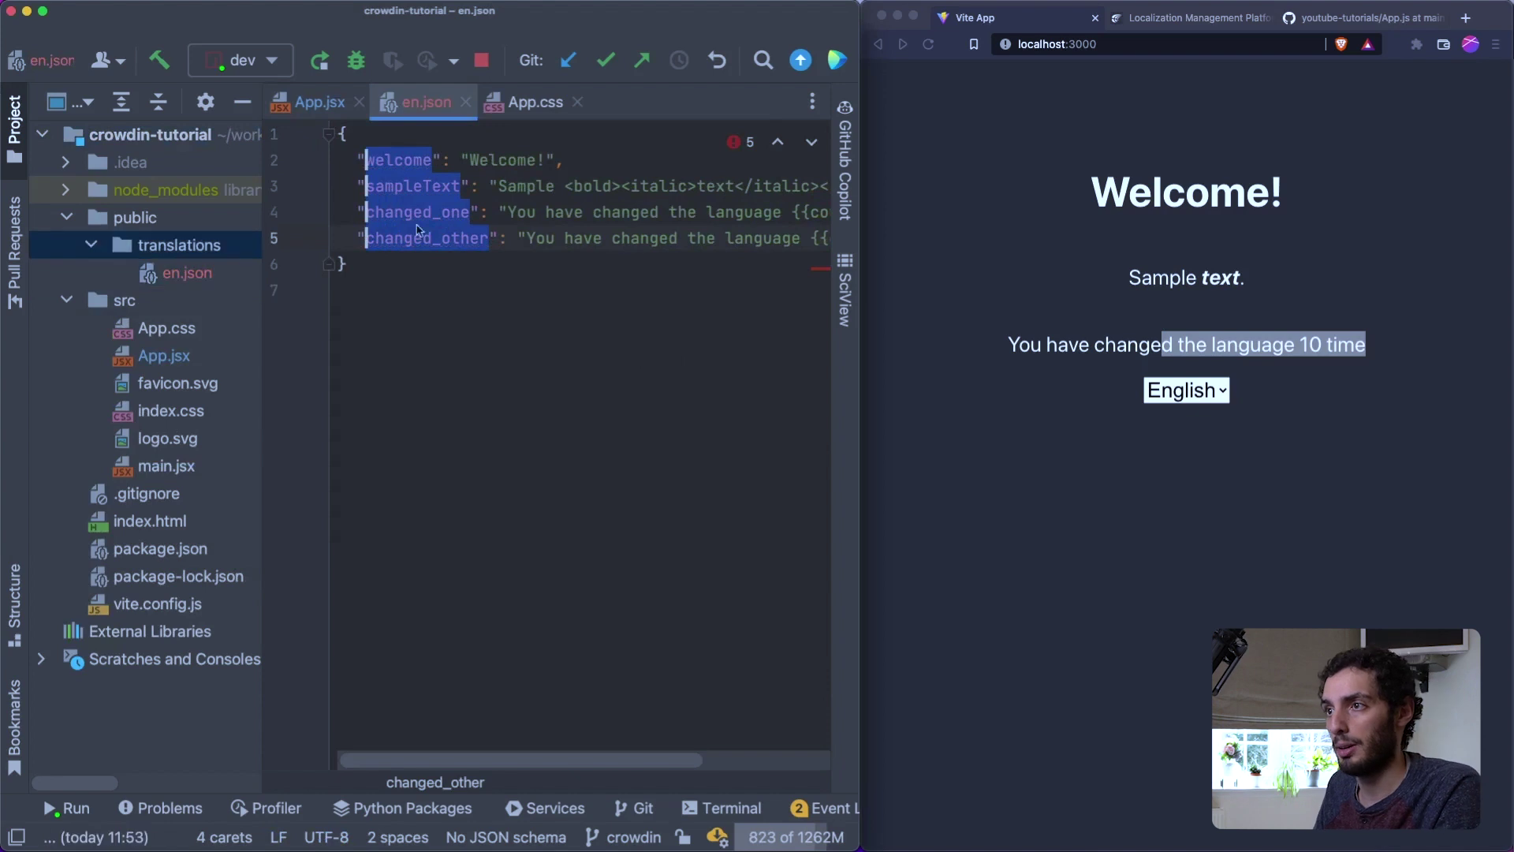
- Hide the project tree and remove the trailing comma after the changed_other entry in en.json
click(235, 102)
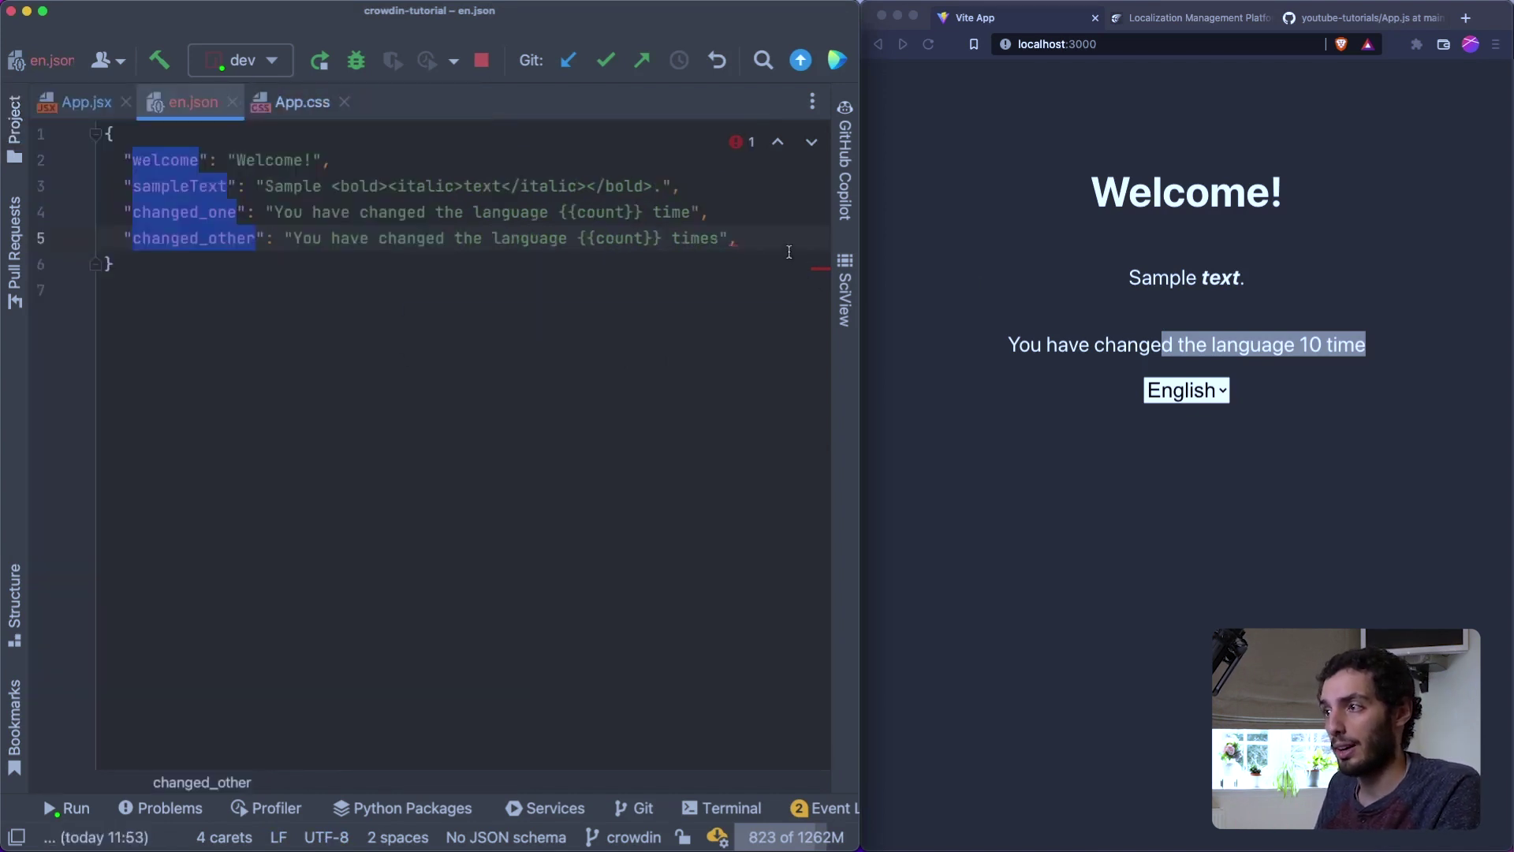
key(Escape)
key(End)
key(BackSpace)
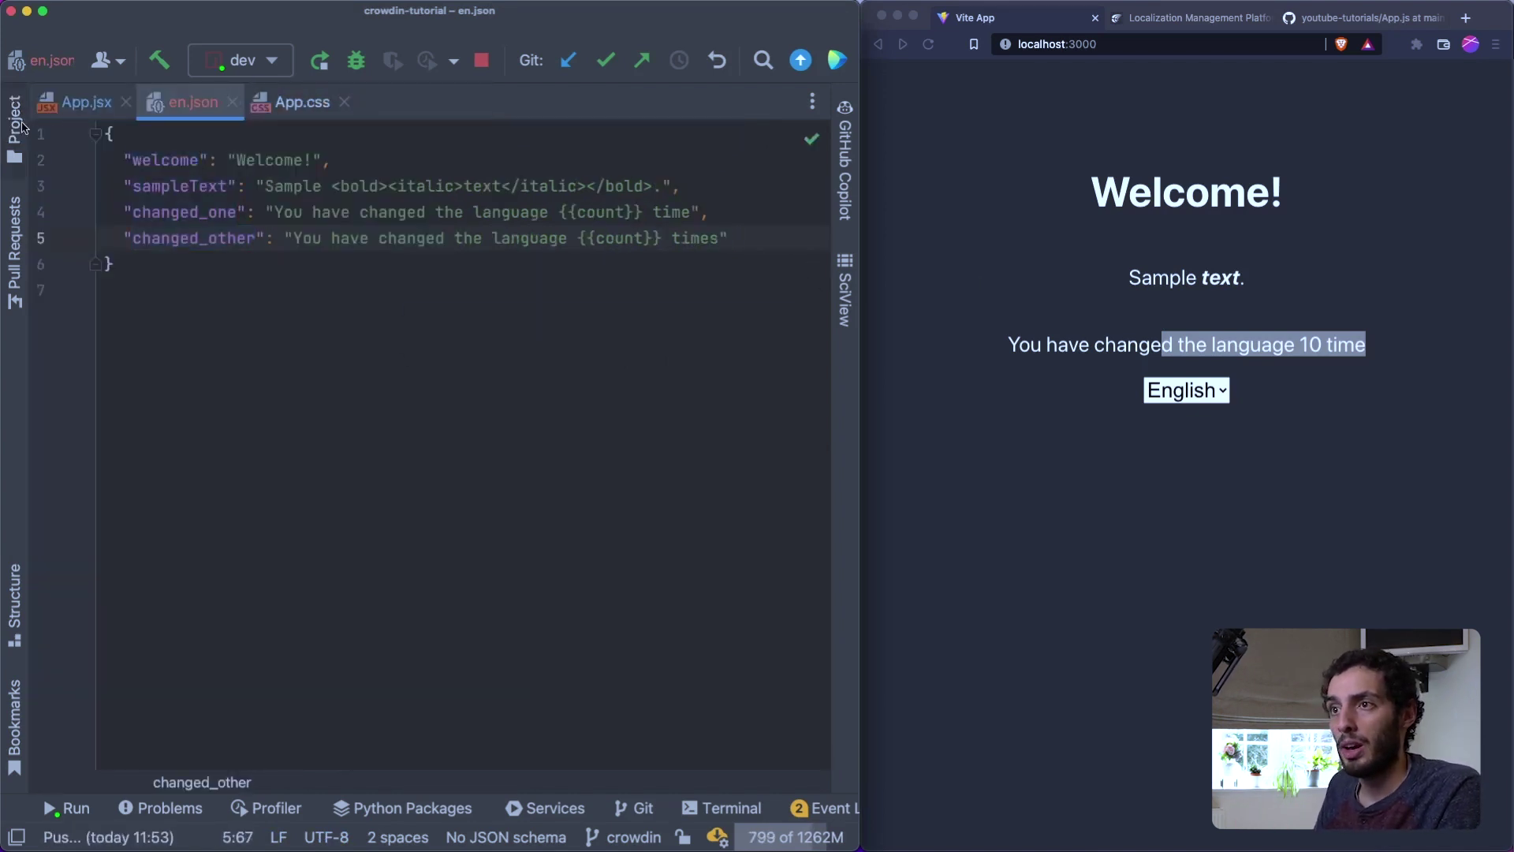
- Duplicate en.json as fr.json in the translations folder without adding it to Git, and hide the project tree
key(super+1)
key(F5)
key(BackSpace)
text(fr)
key(Return)
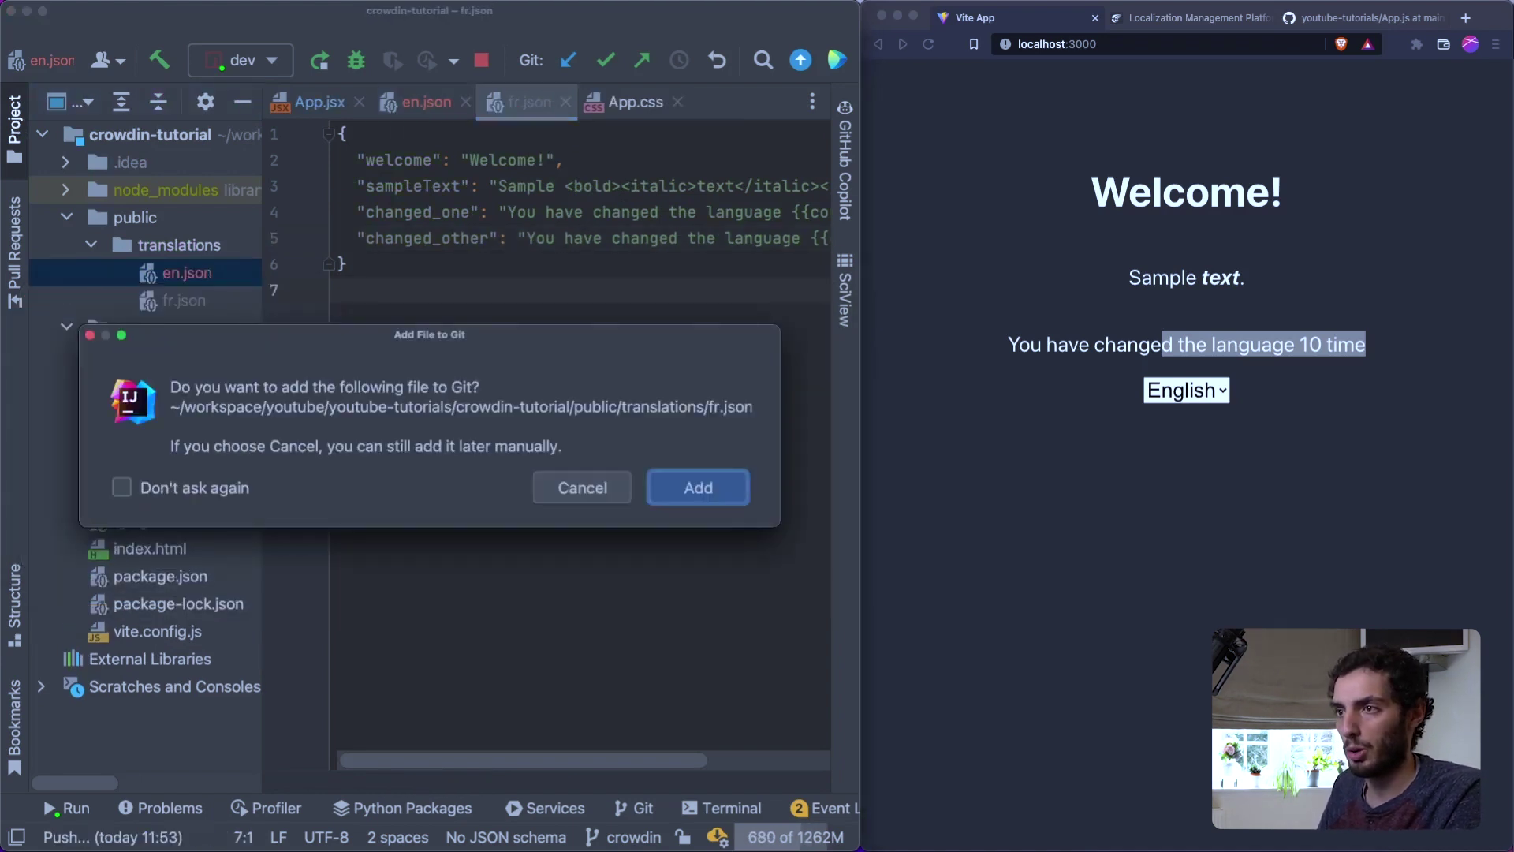
click(600, 489)
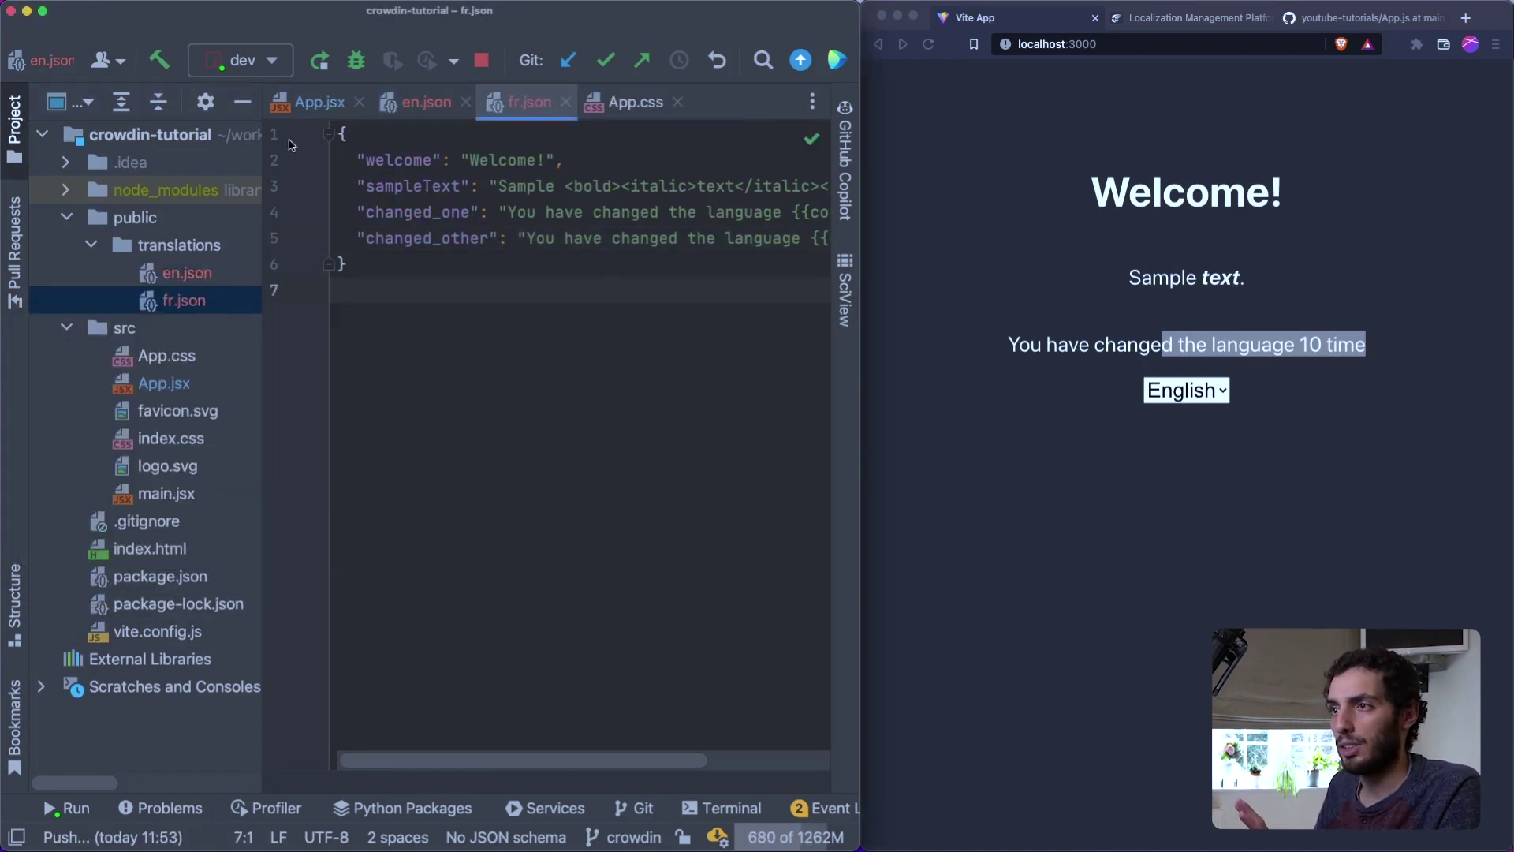
click(241, 102)
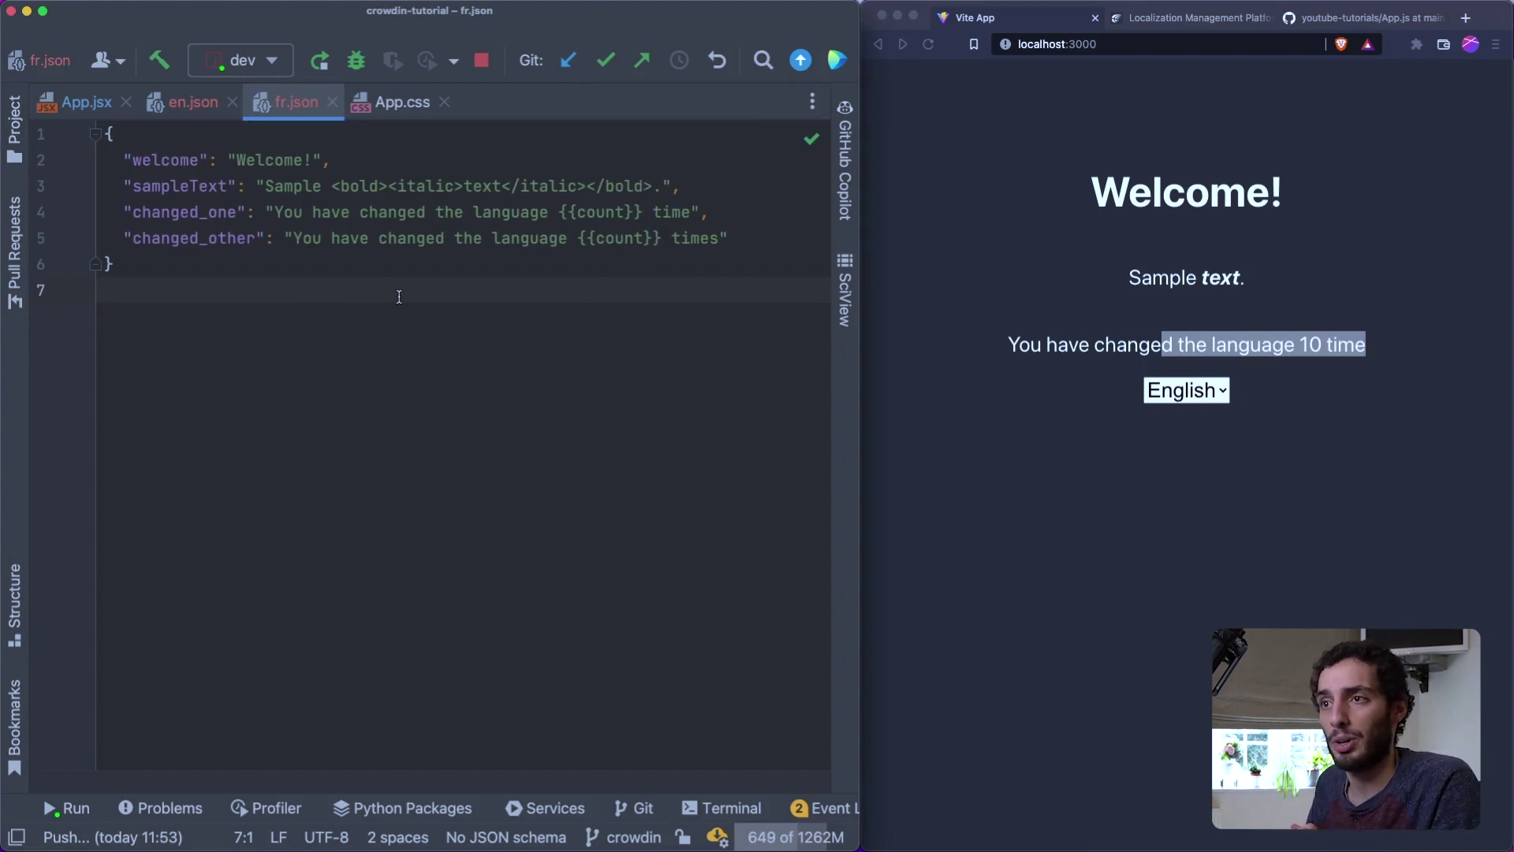
key(super+a)
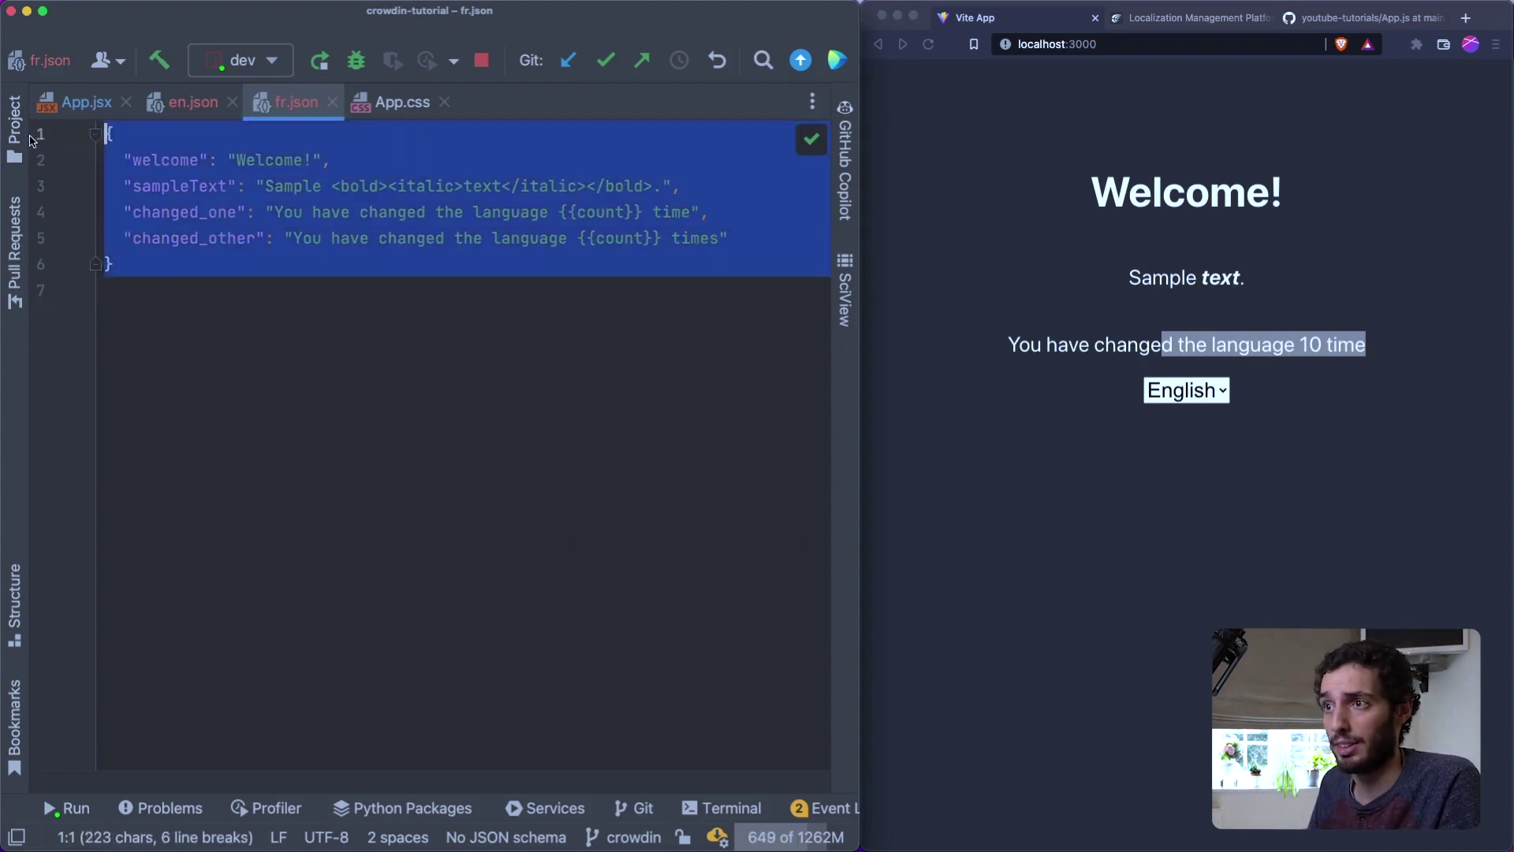
click(14, 138)
click(352, 261)
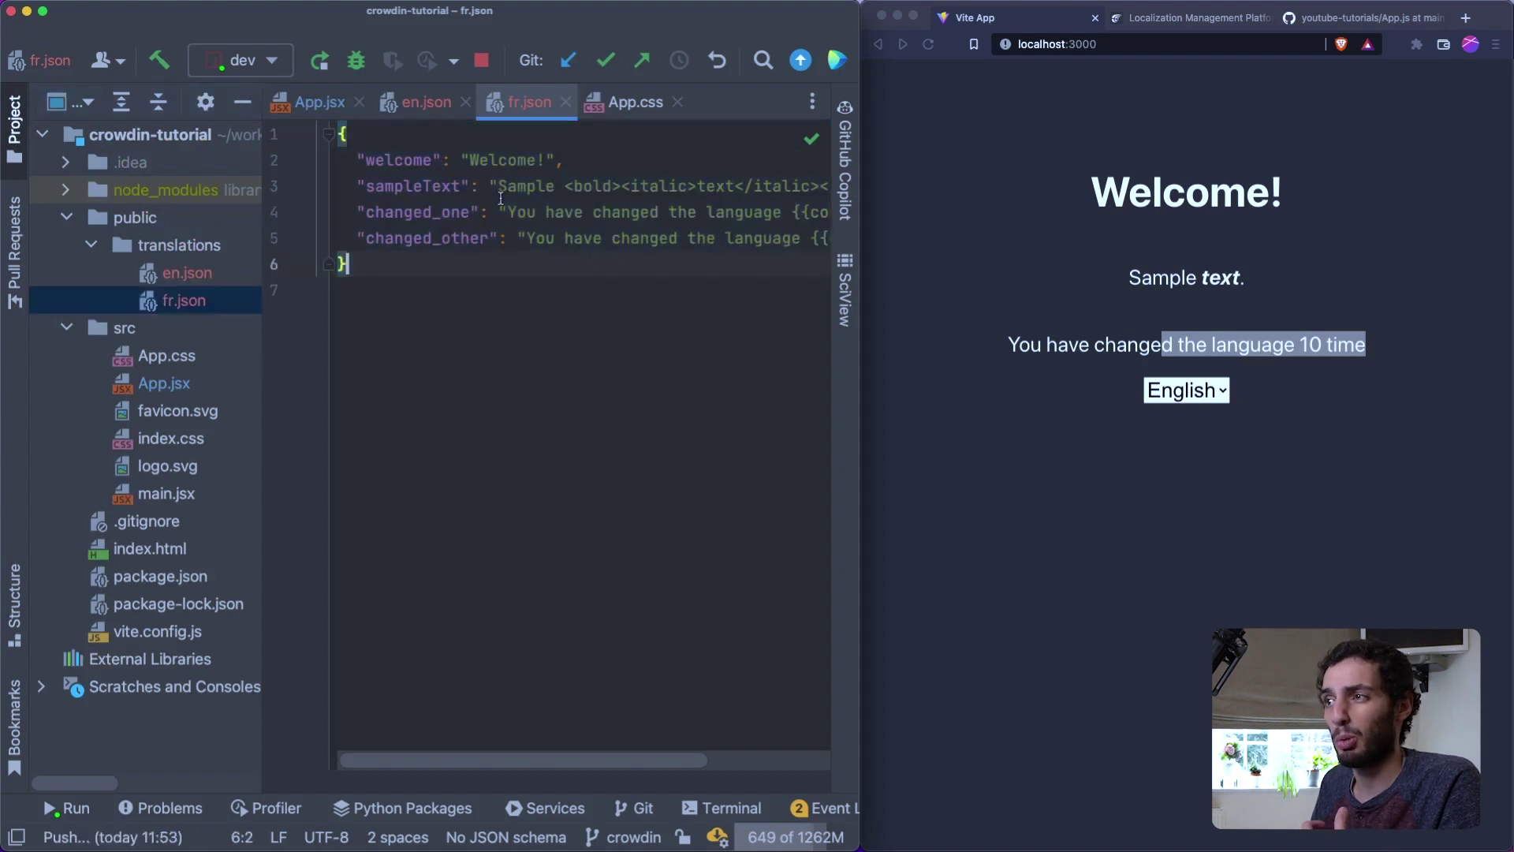
drag(470, 158, 545, 161)
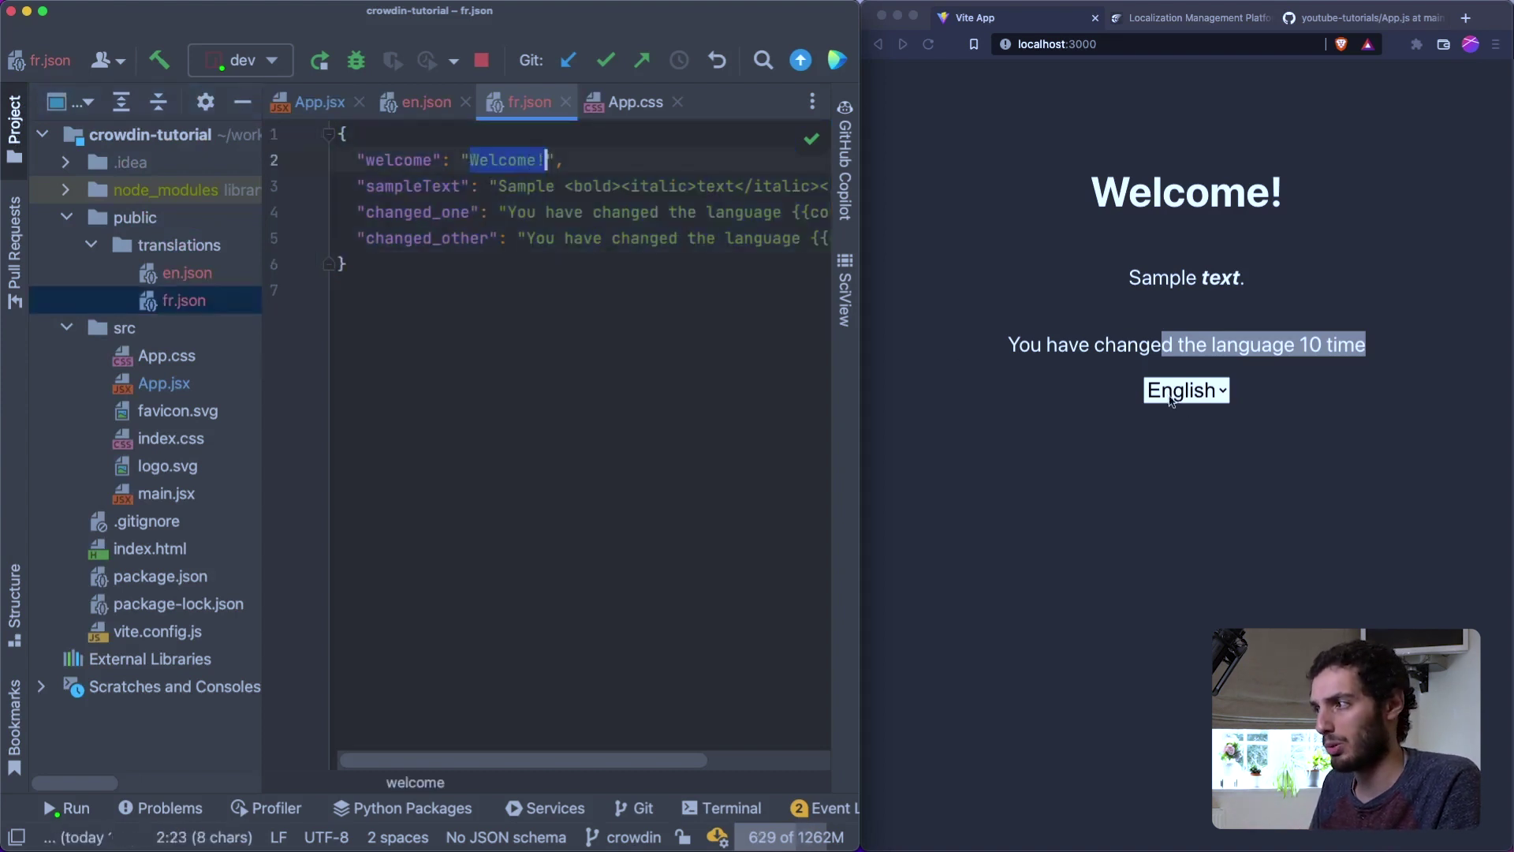
- Switch the running app in the browser to French and back to English
click(1154, 392)
click(1183, 392)
click(1187, 426)
click(1195, 394)
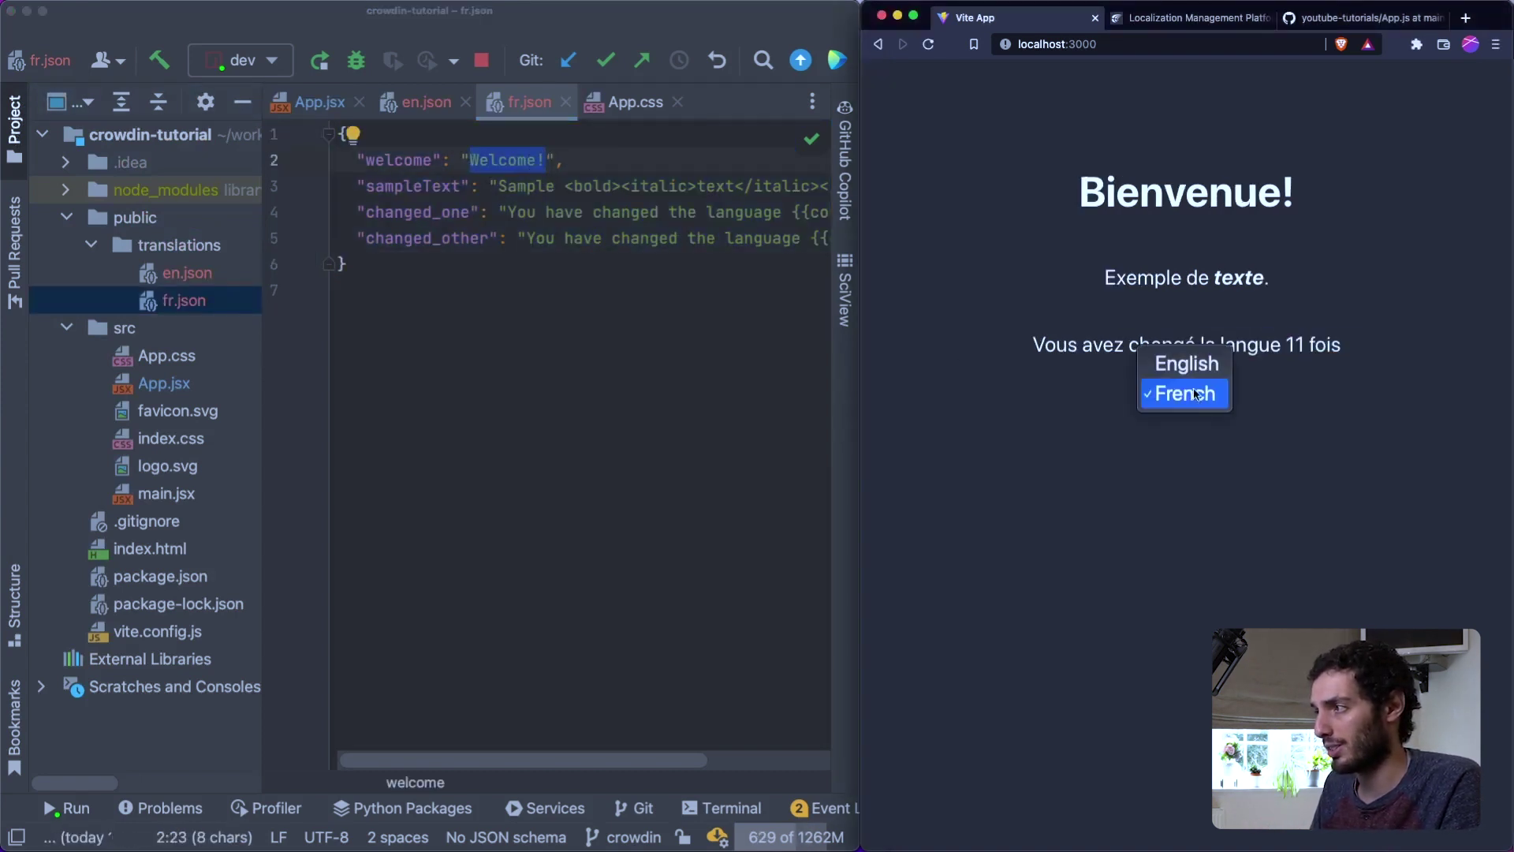
click(1197, 367)
- Reload the app and test the JSON translations by changing the language to French and back to English
key(super+r)
click(1195, 392)
click(1217, 426)
click(1215, 399)
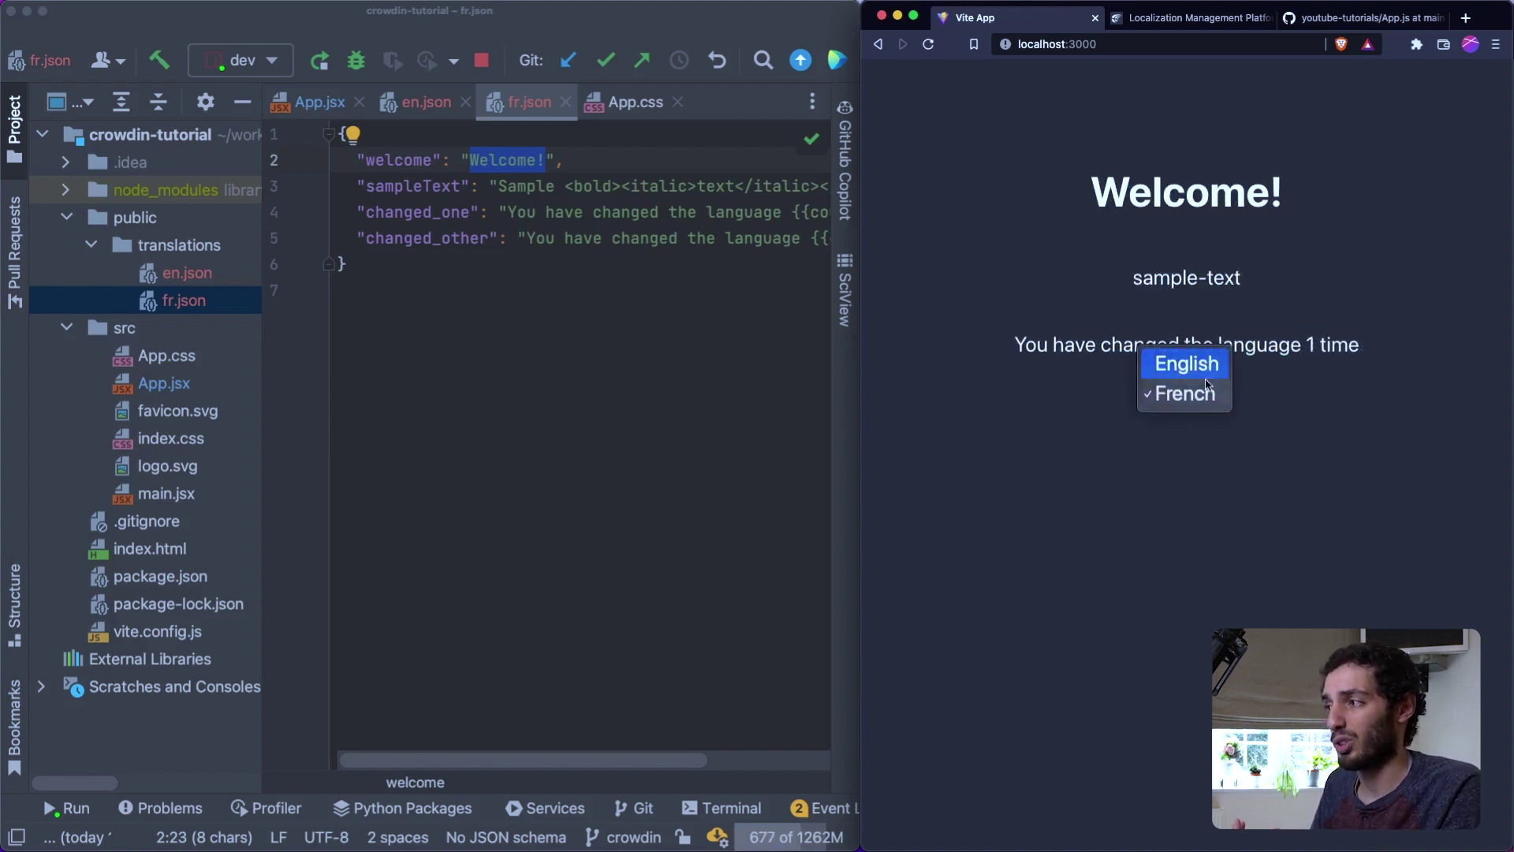
click(1209, 377)
- Hide the project tree and push the crowdin branch to origin
drag(505, 305, 319, 155)
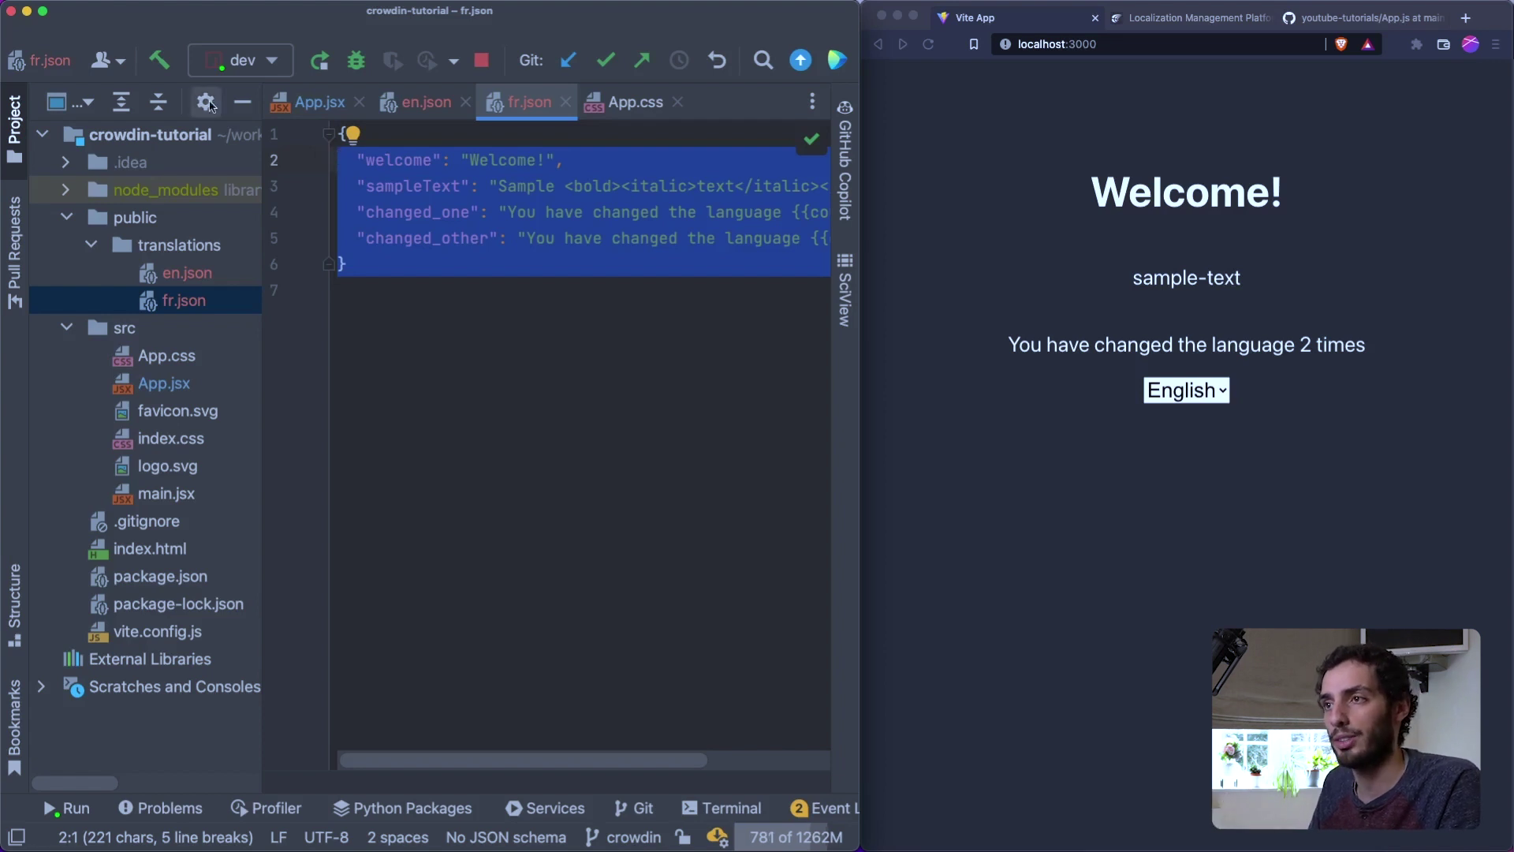
click(242, 102)
click(574, 419)
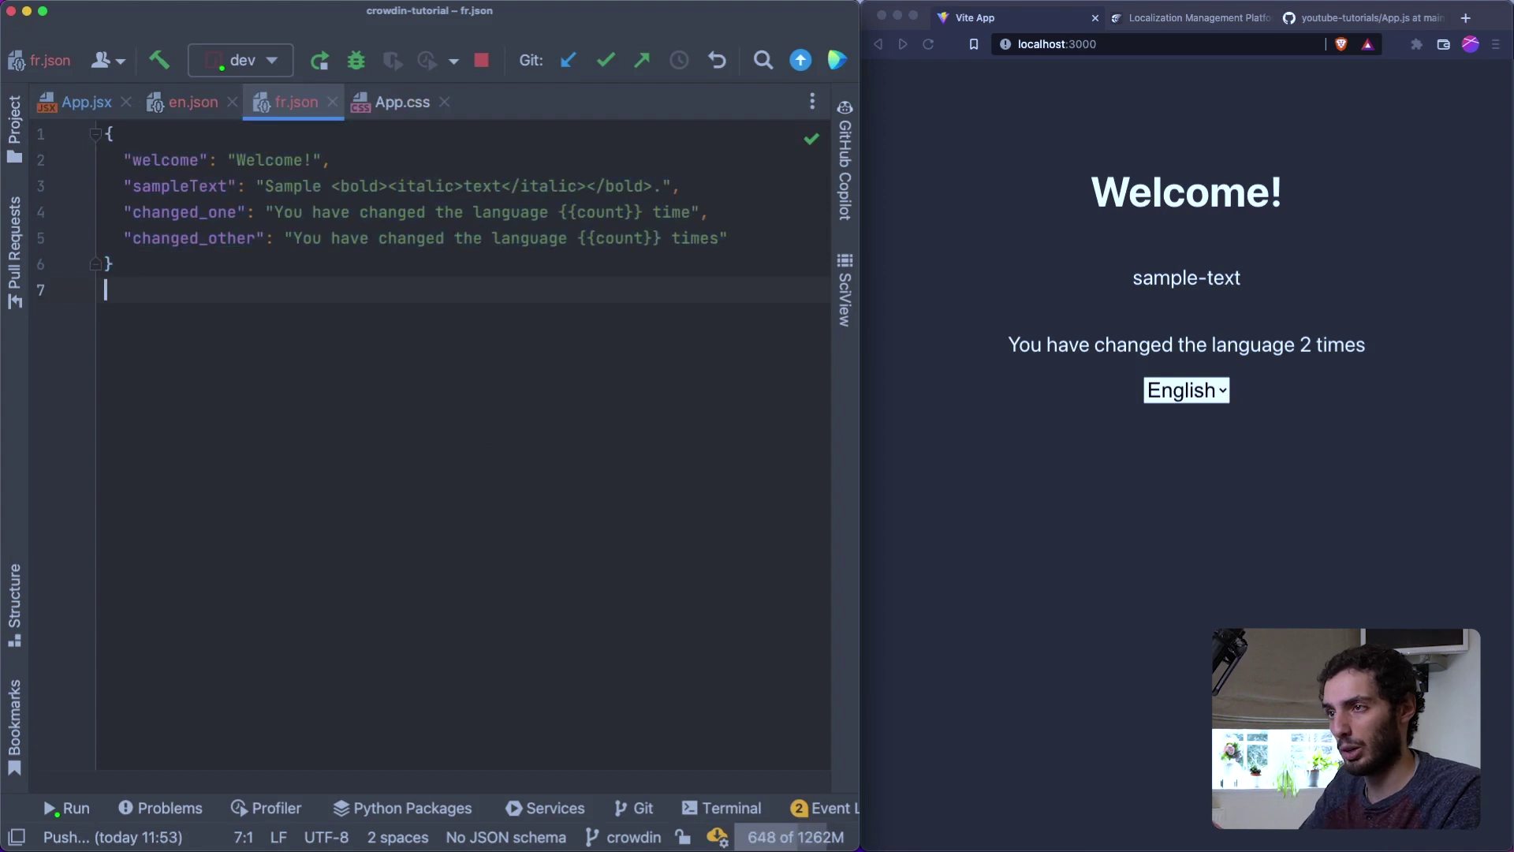
key(super+shift+k)
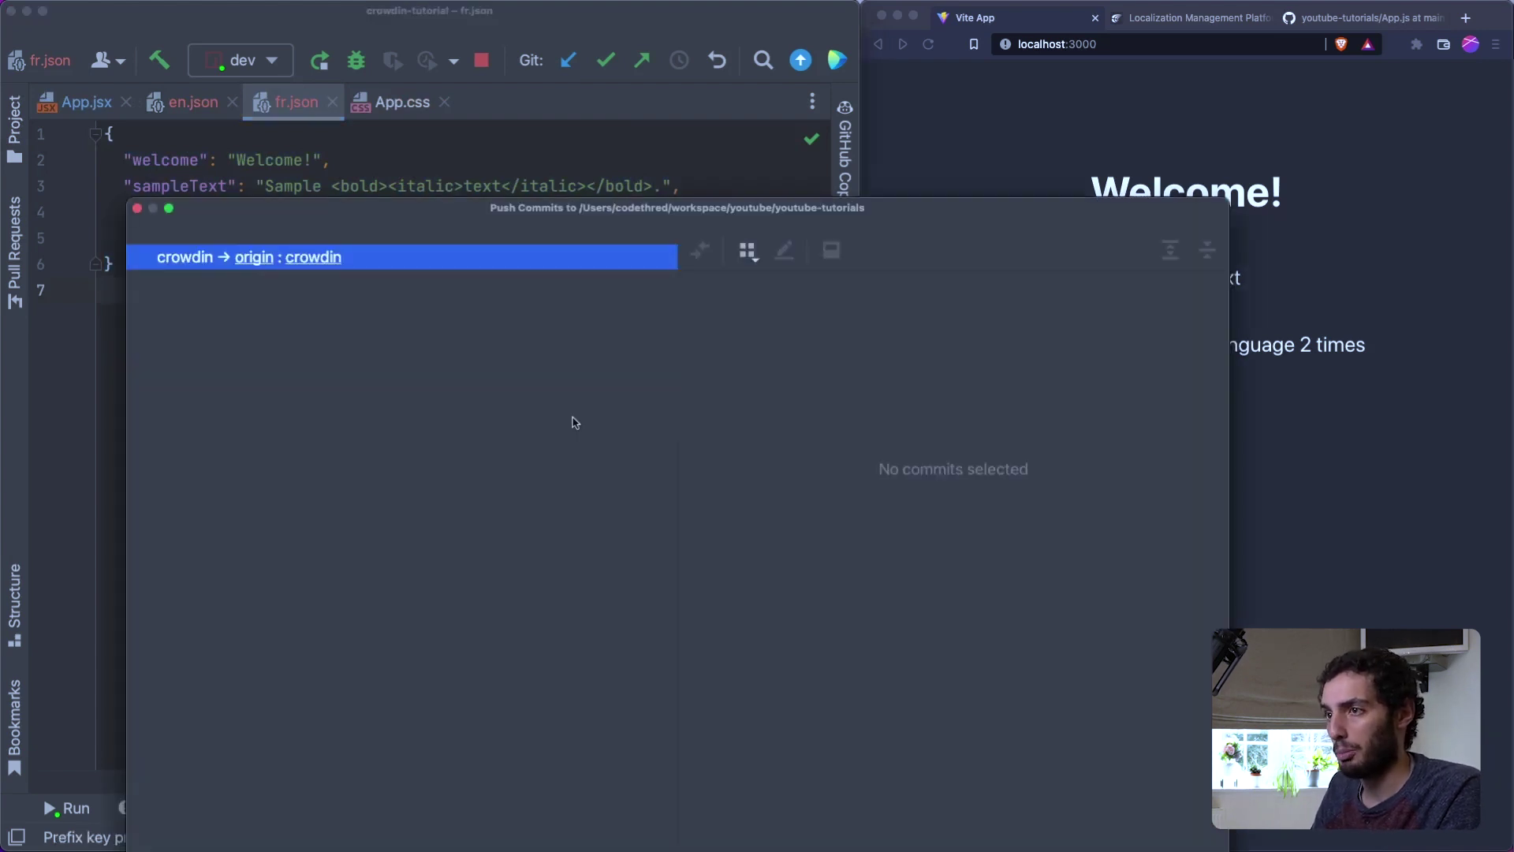
key(Escape)
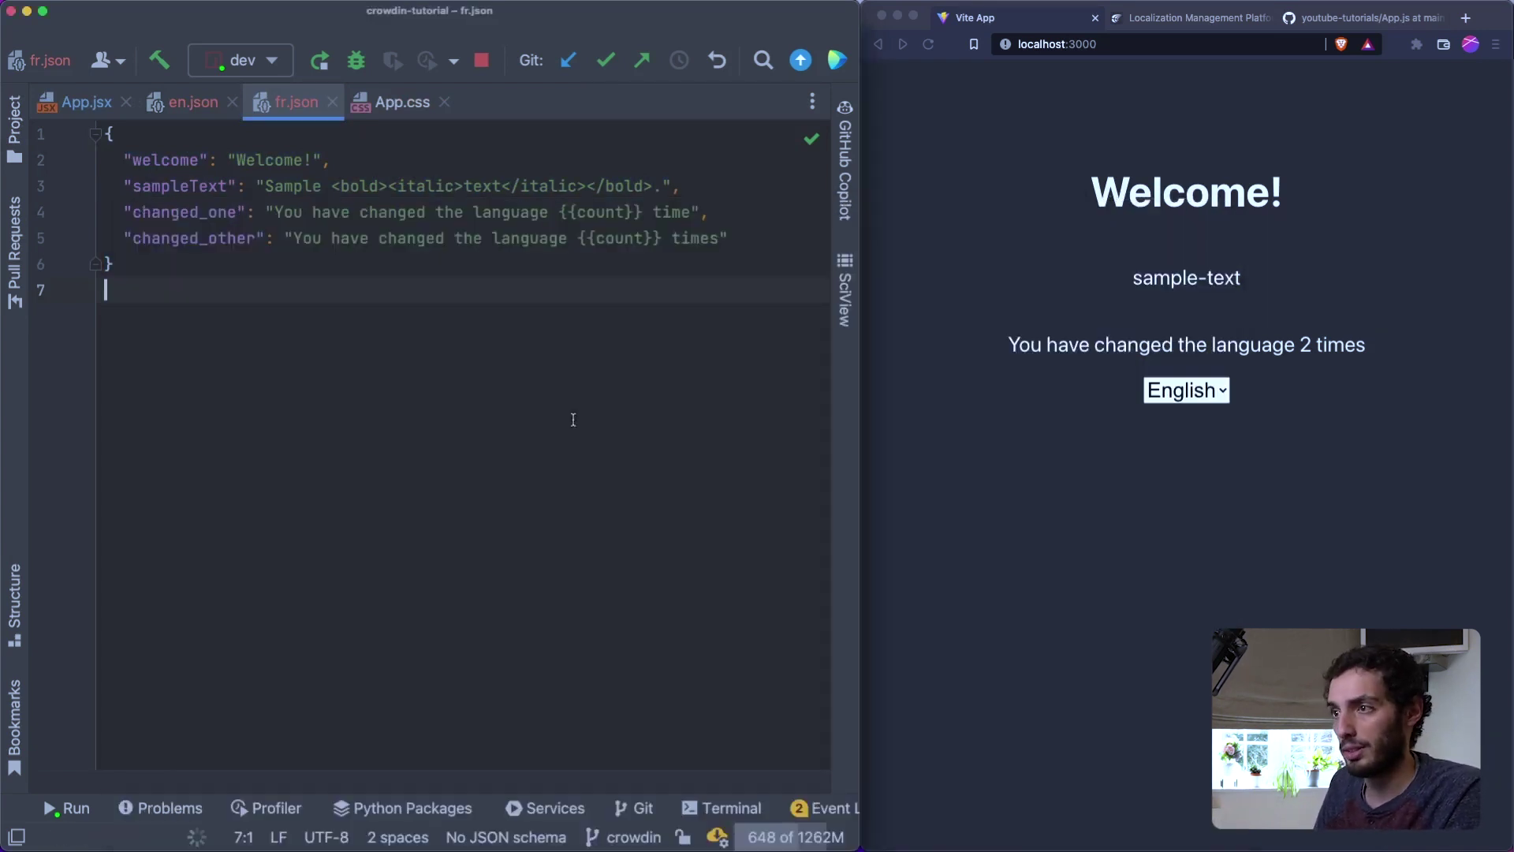
- Switch to the browser, widen its window, and open the main page of the youtube-tutorials repository on GitHub
click(1341, 544)
click(1328, 18)
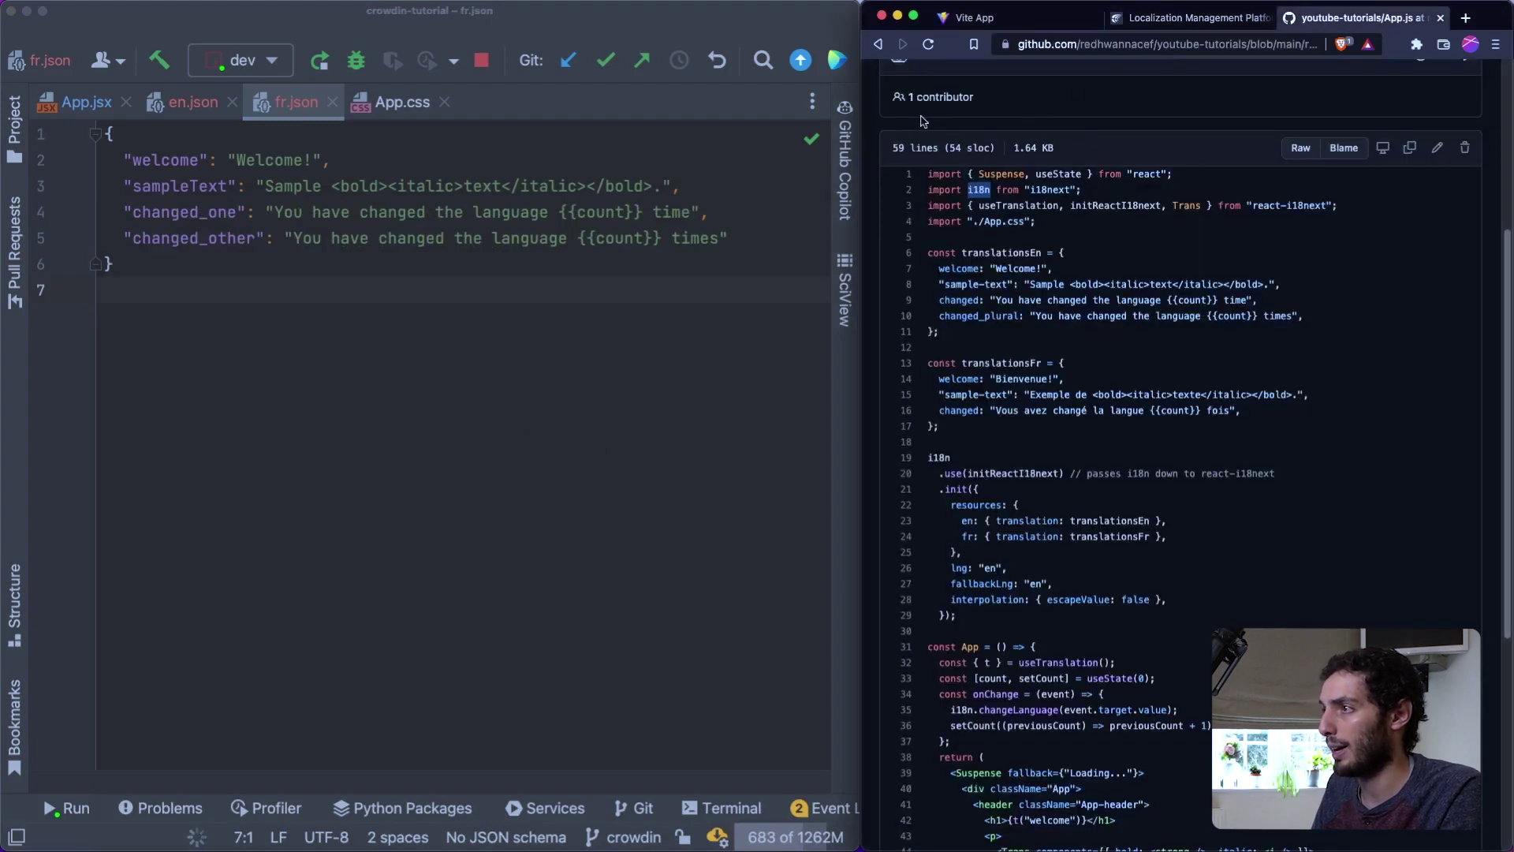
drag(860, 94, 3, 94)
scroll(154, 175, up, 4)
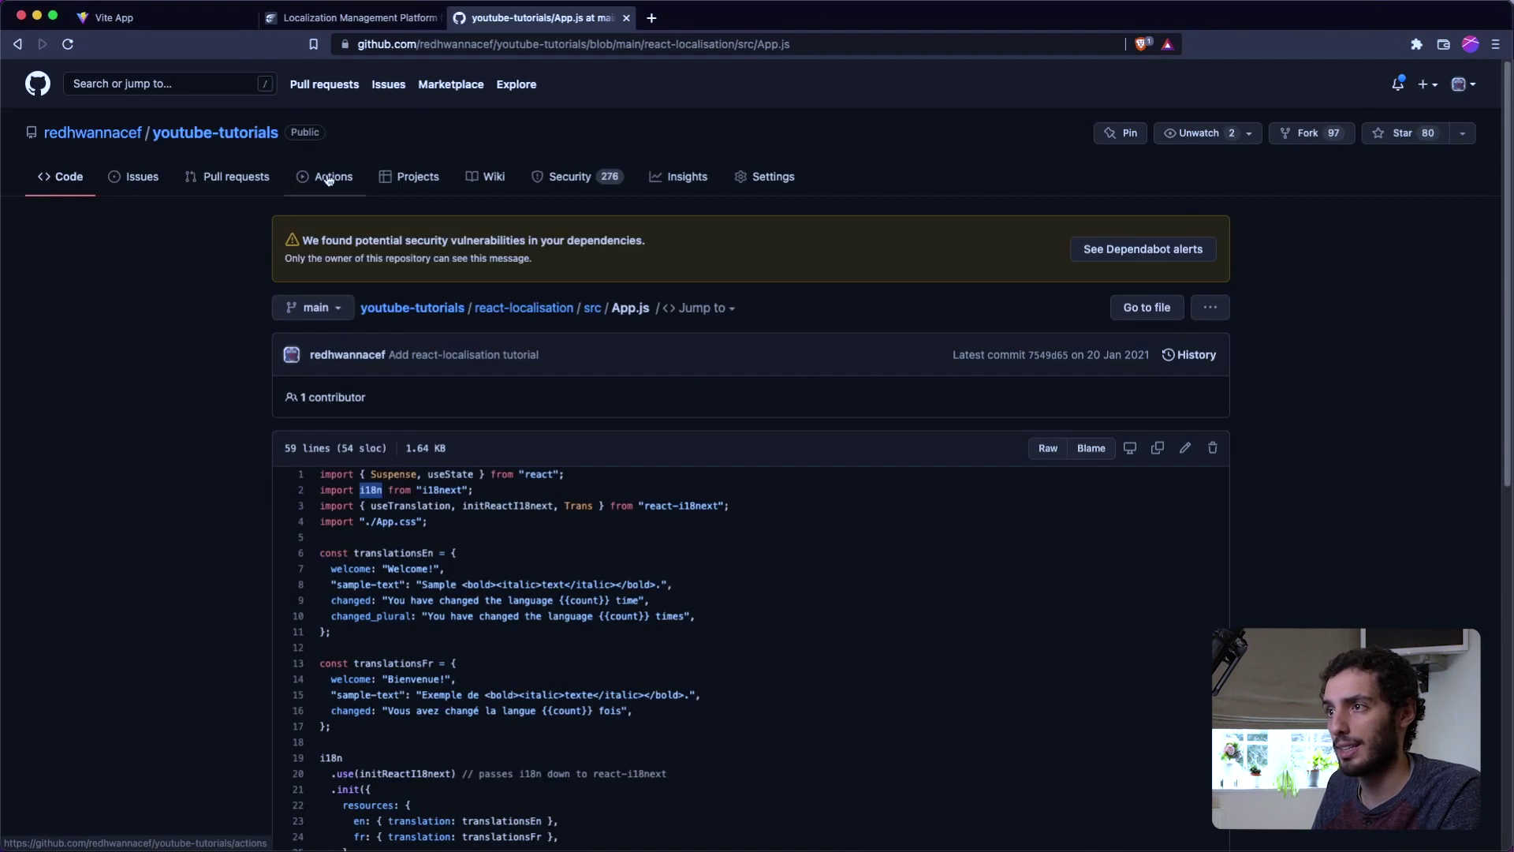
click(431, 304)
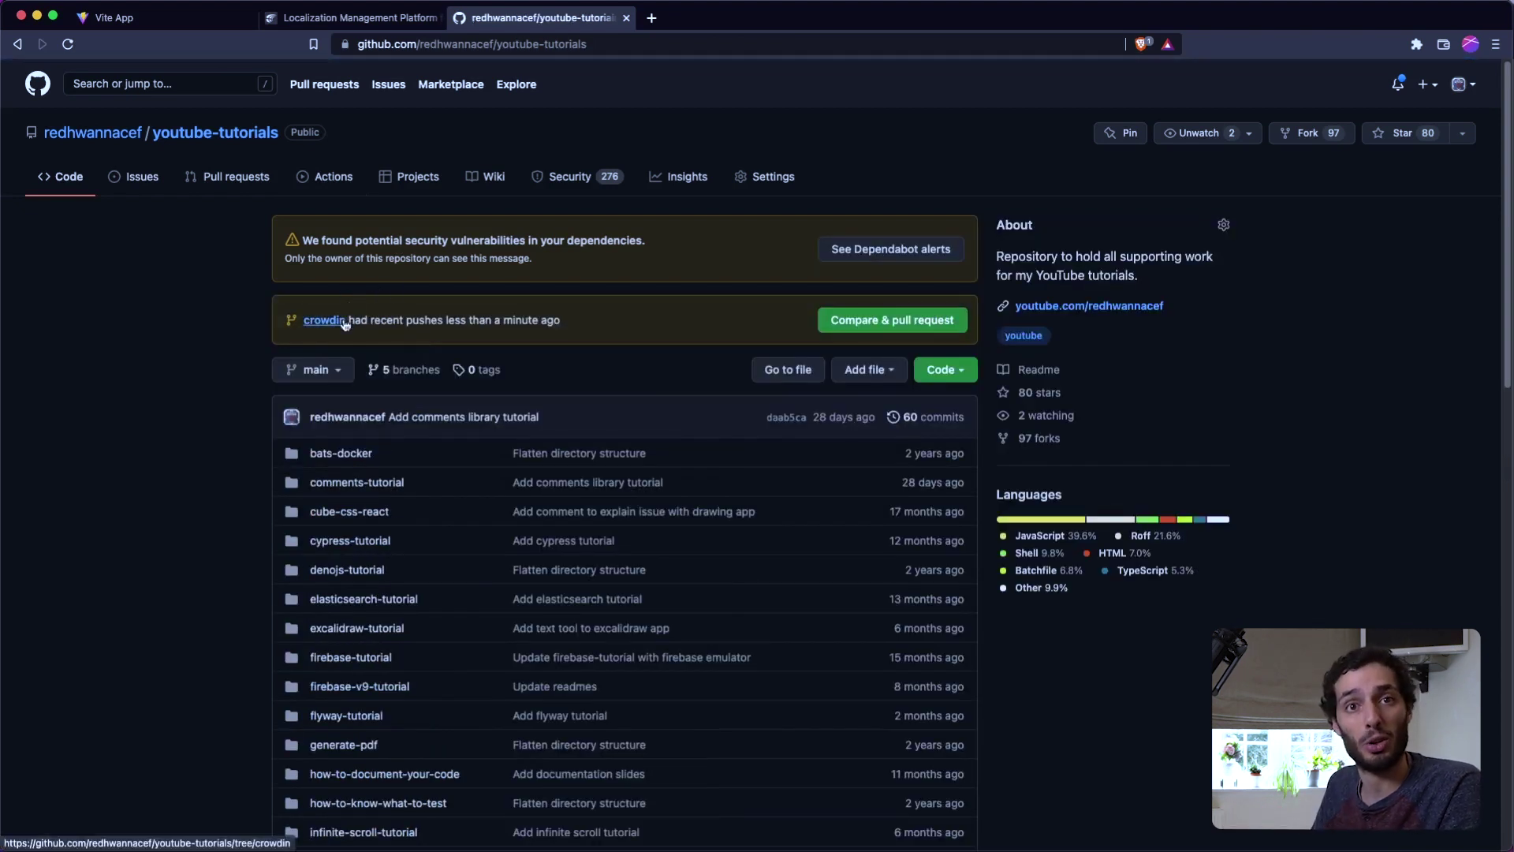
- Switch to the Crowdin website and open the account's profile page
click(409, 20)
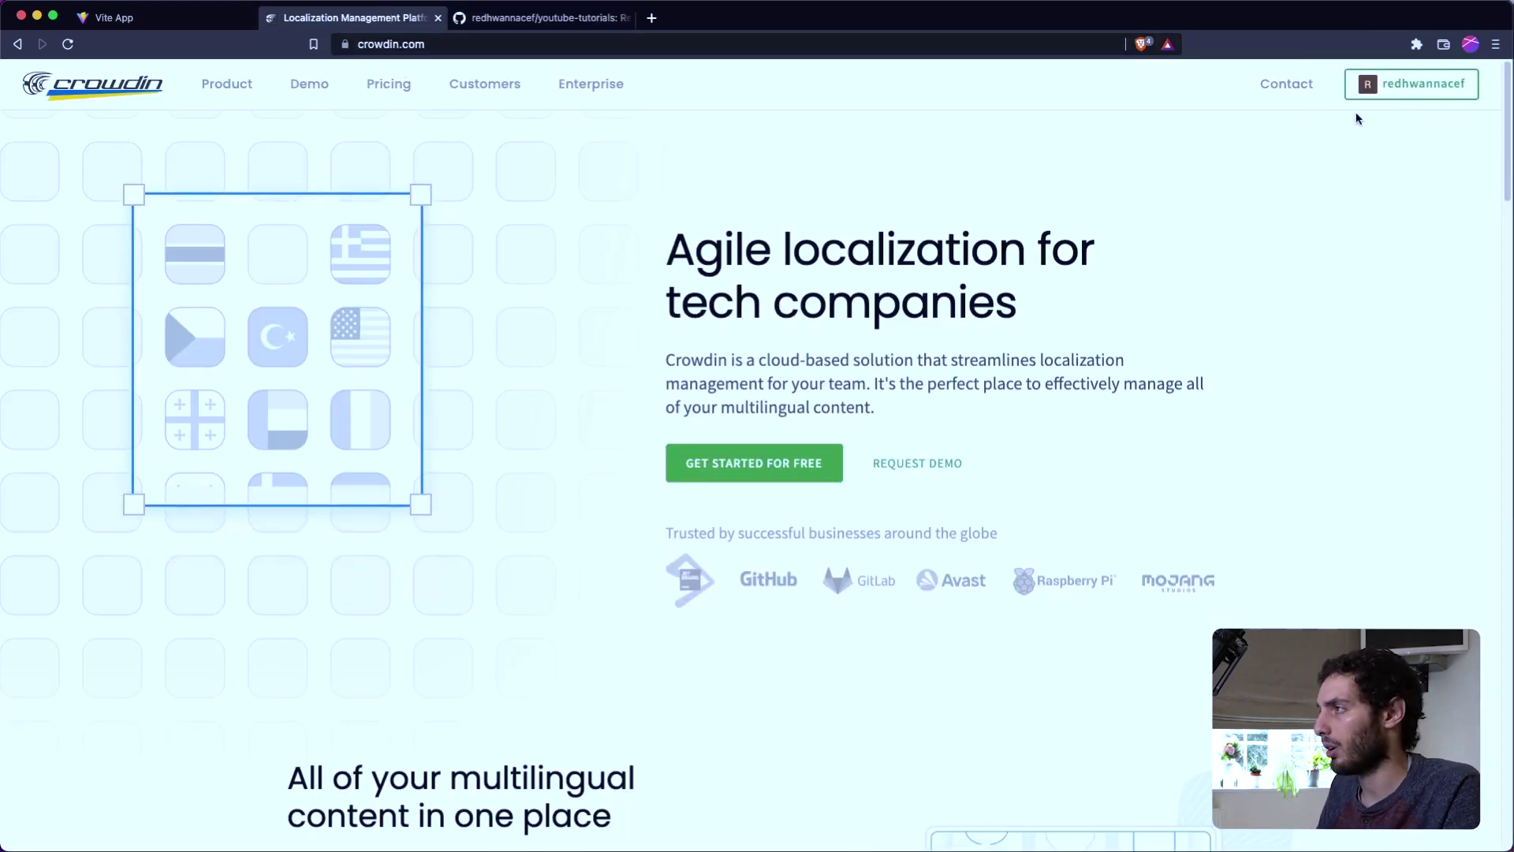
click(1385, 84)
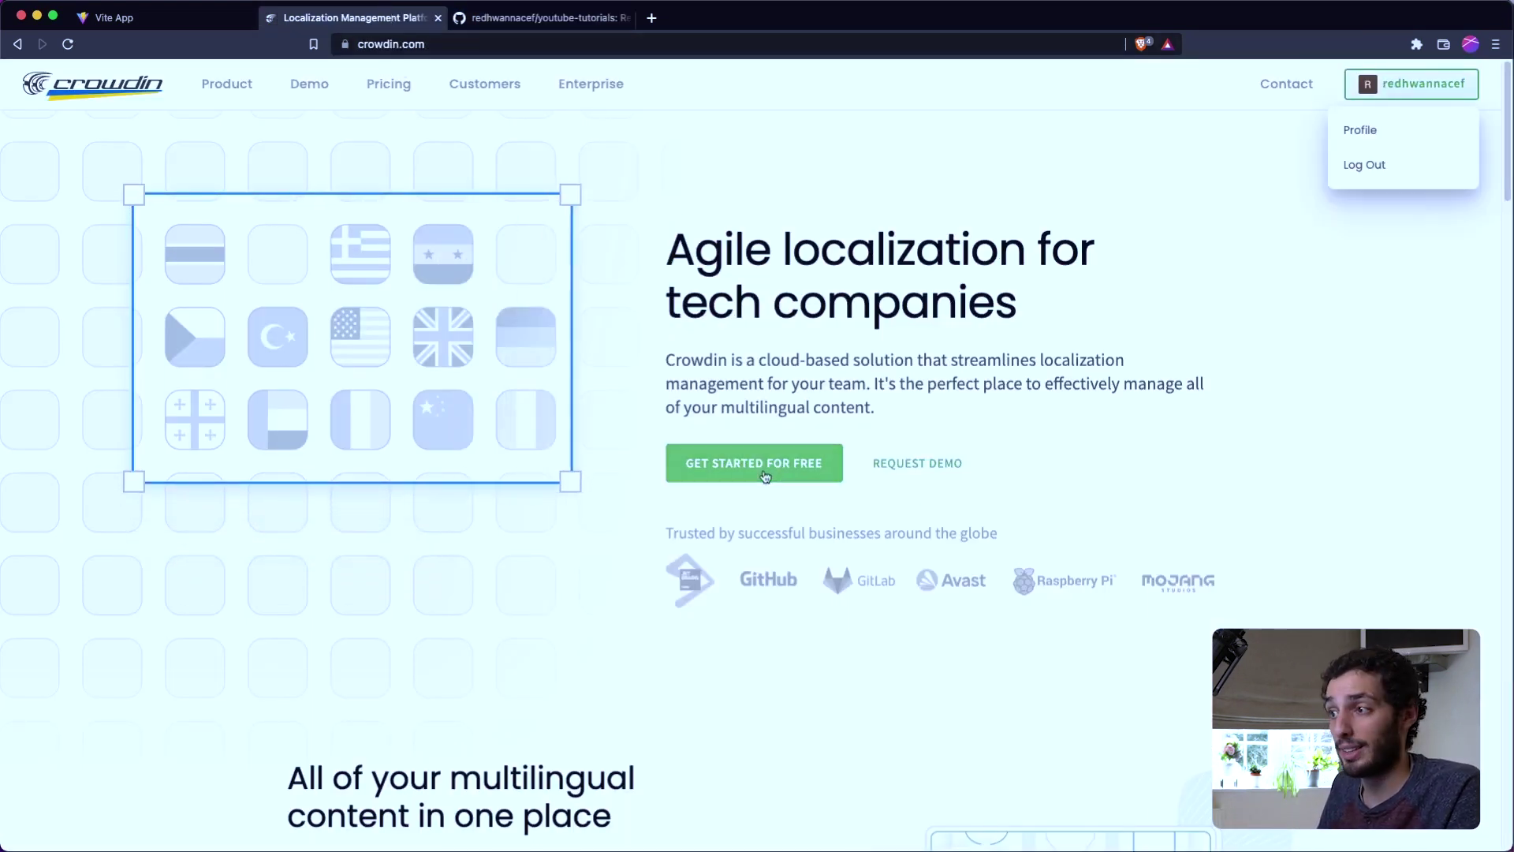
click(1373, 134)
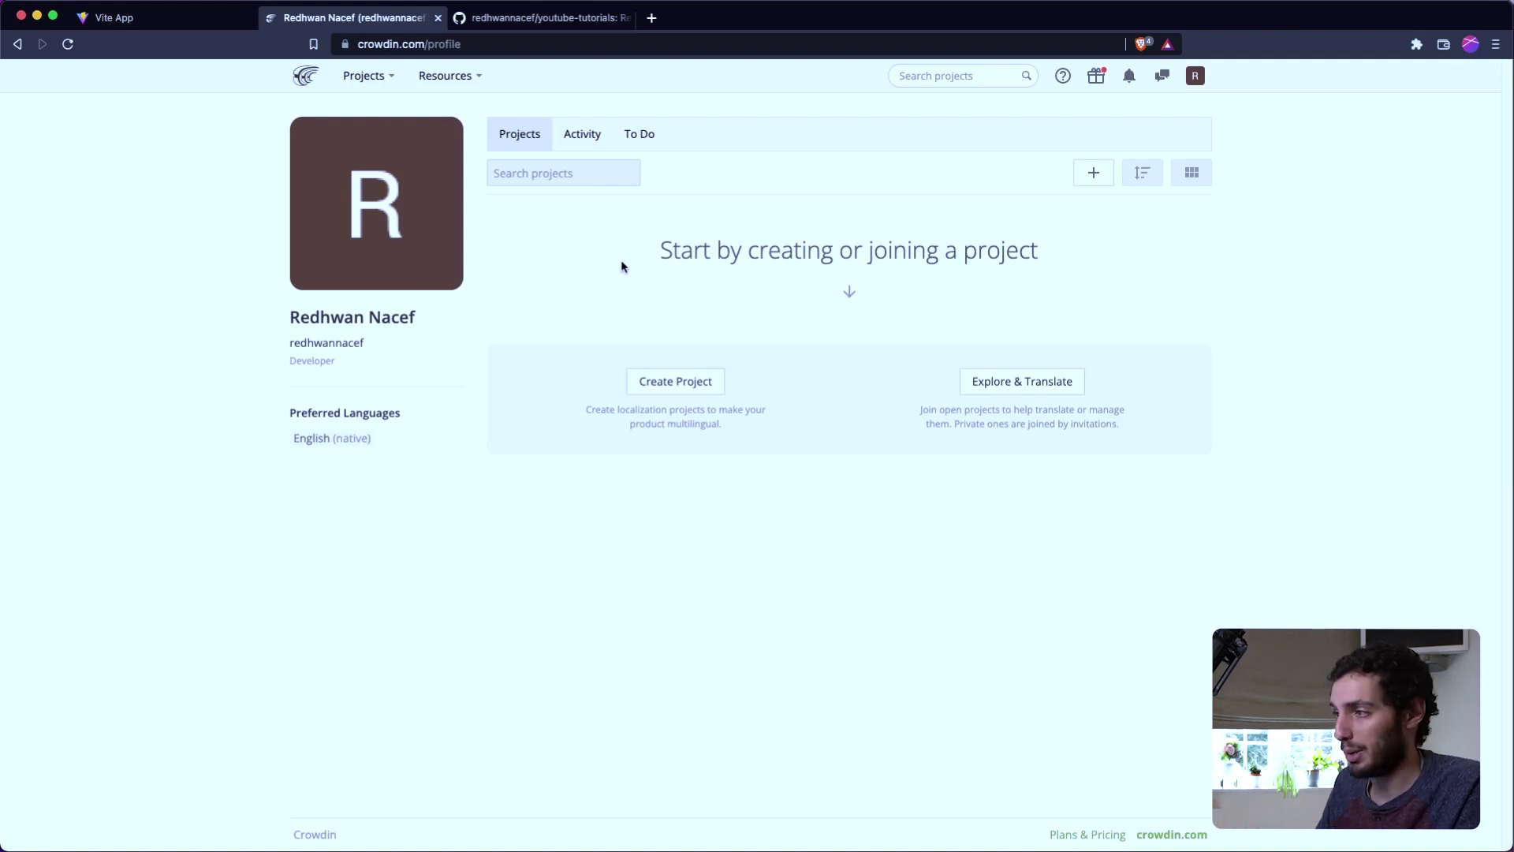
- Open Crowdin's Explore & Translate page in a new tab and look through the showcase categories
super+click(1003, 373)
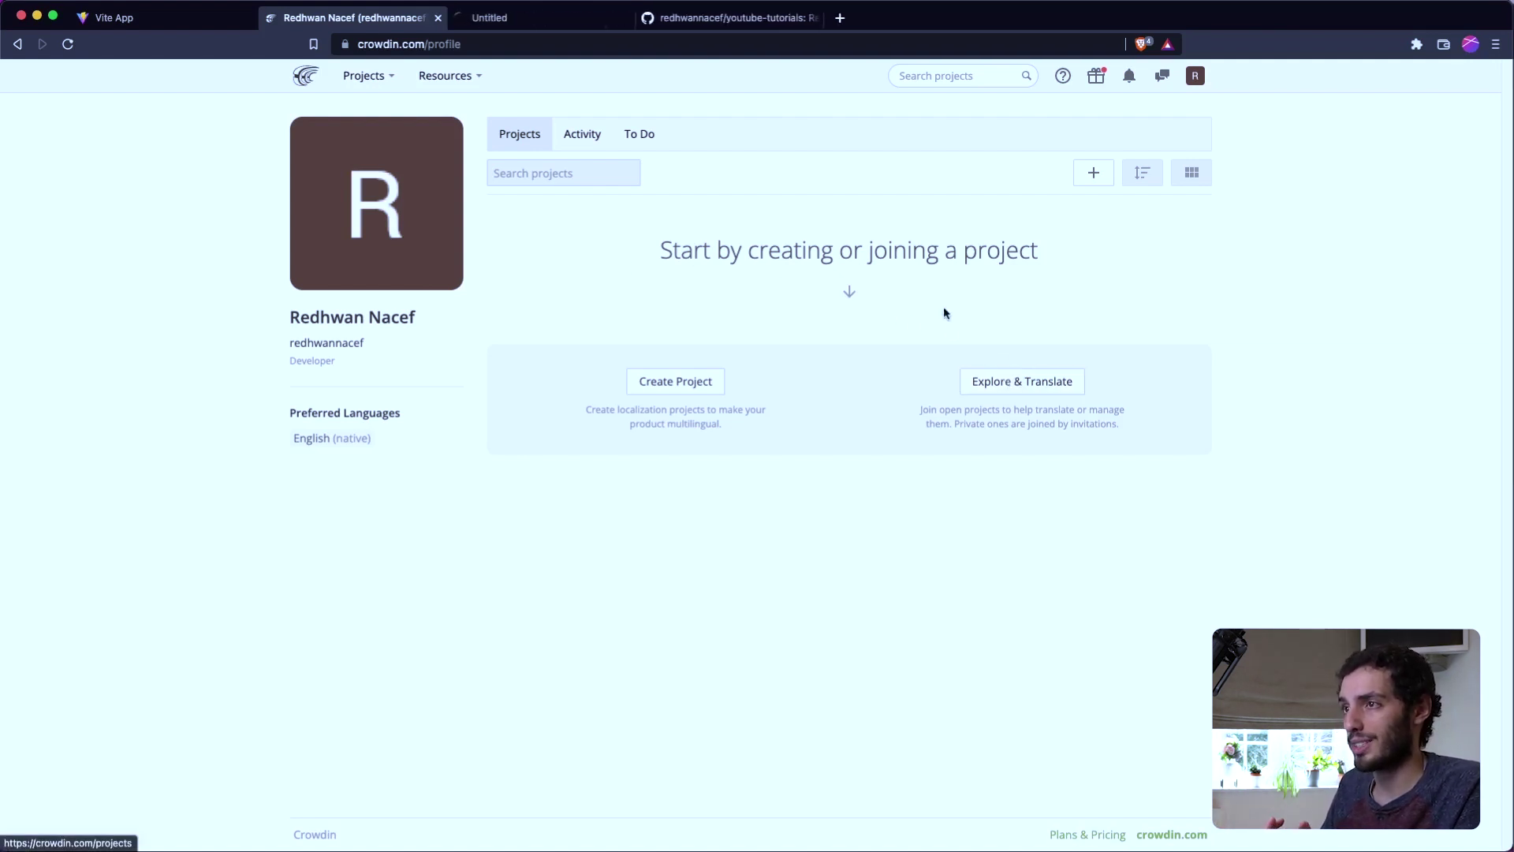
click(534, 18)
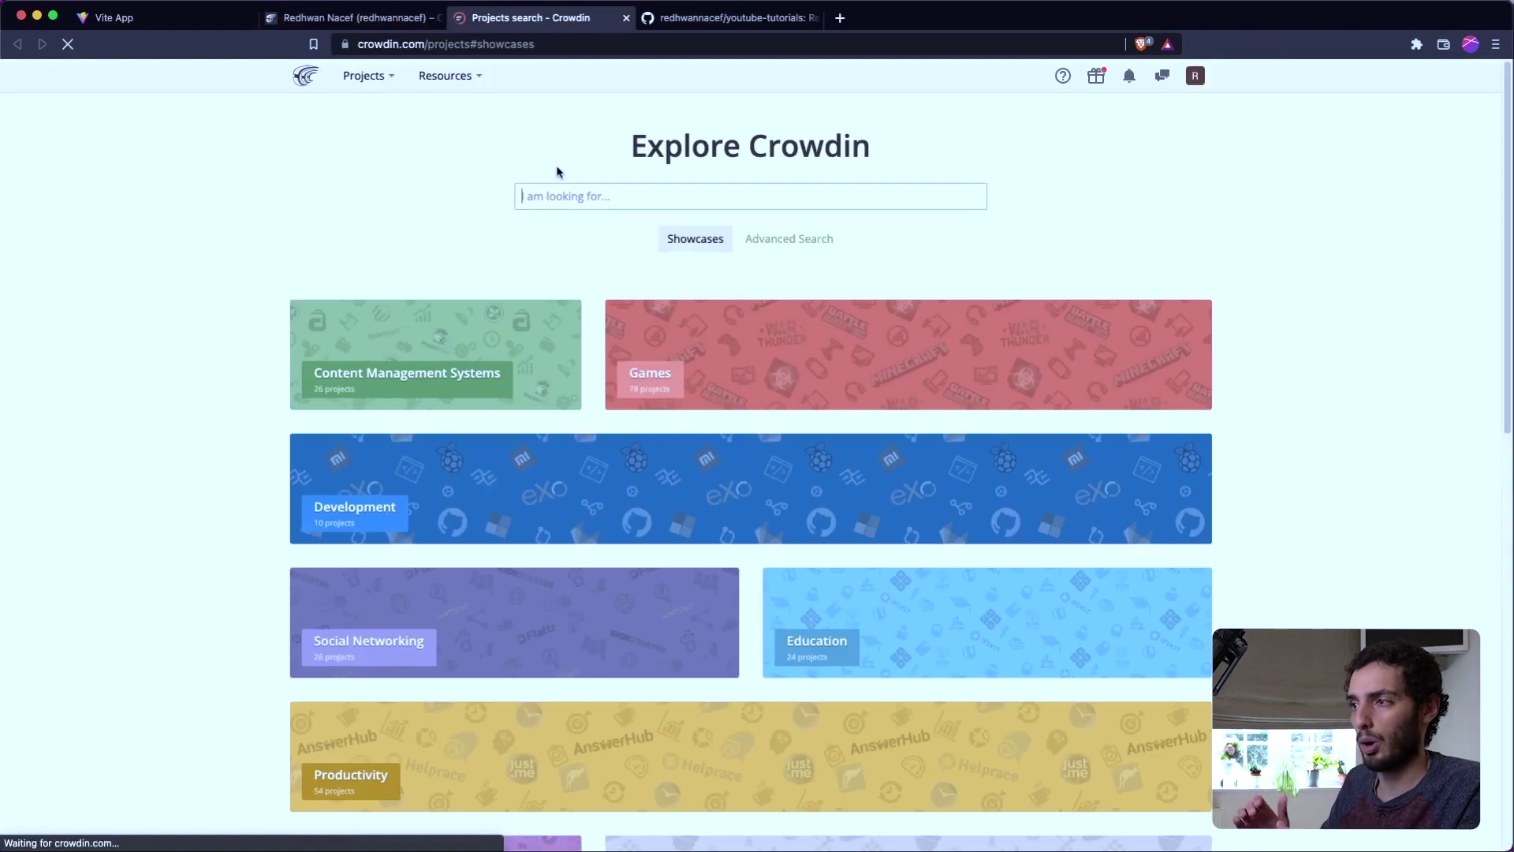
scroll(556, 172, down, 6)
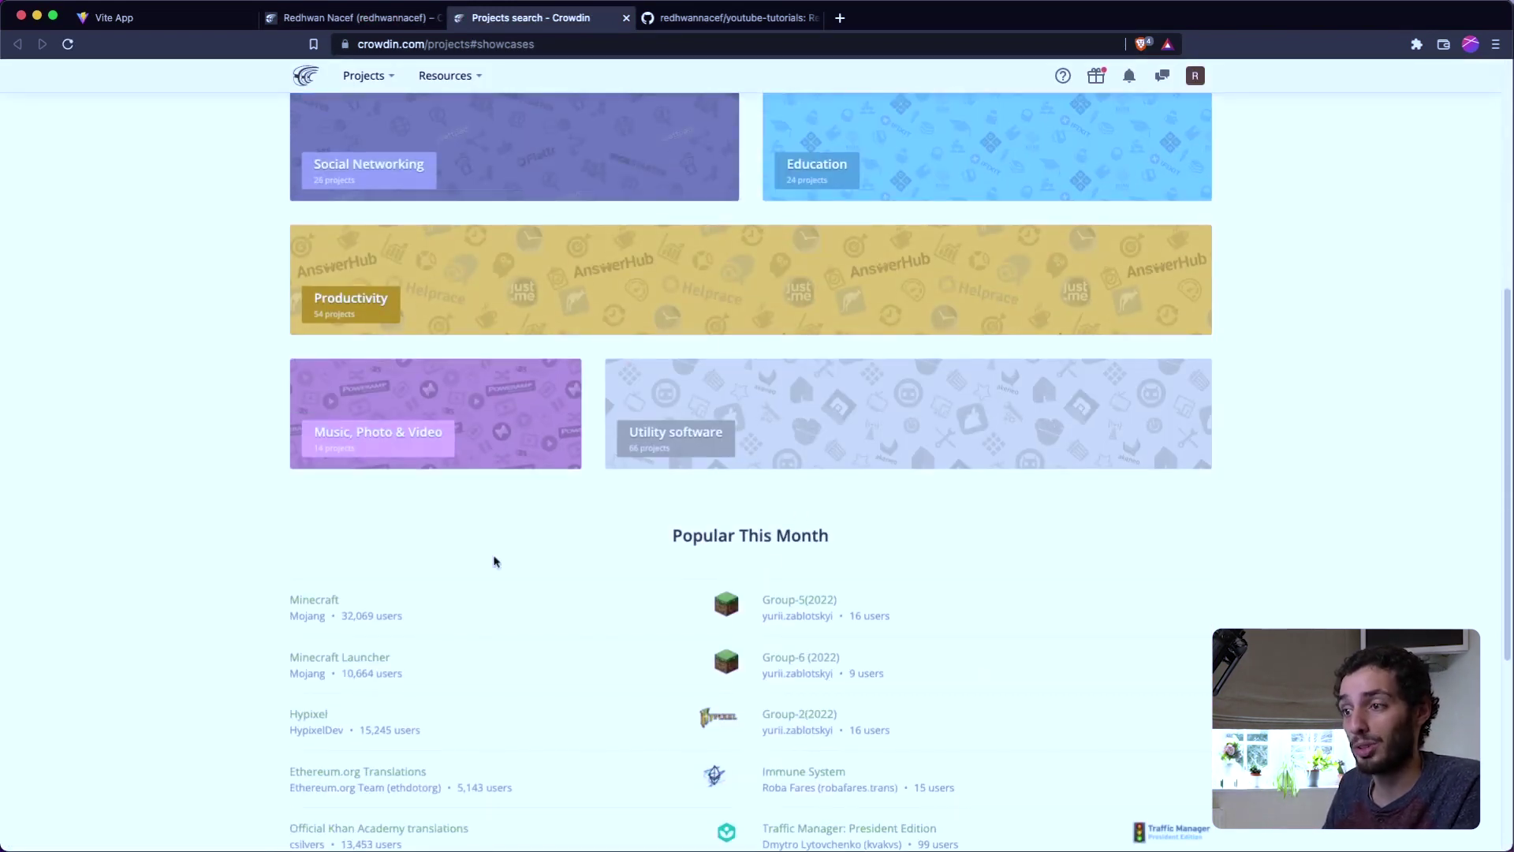
- Look through the projects popular this month on Crowdin and open the Minecraft project
drag(364, 600, 257, 602)
scroll(513, 532, down, 1)
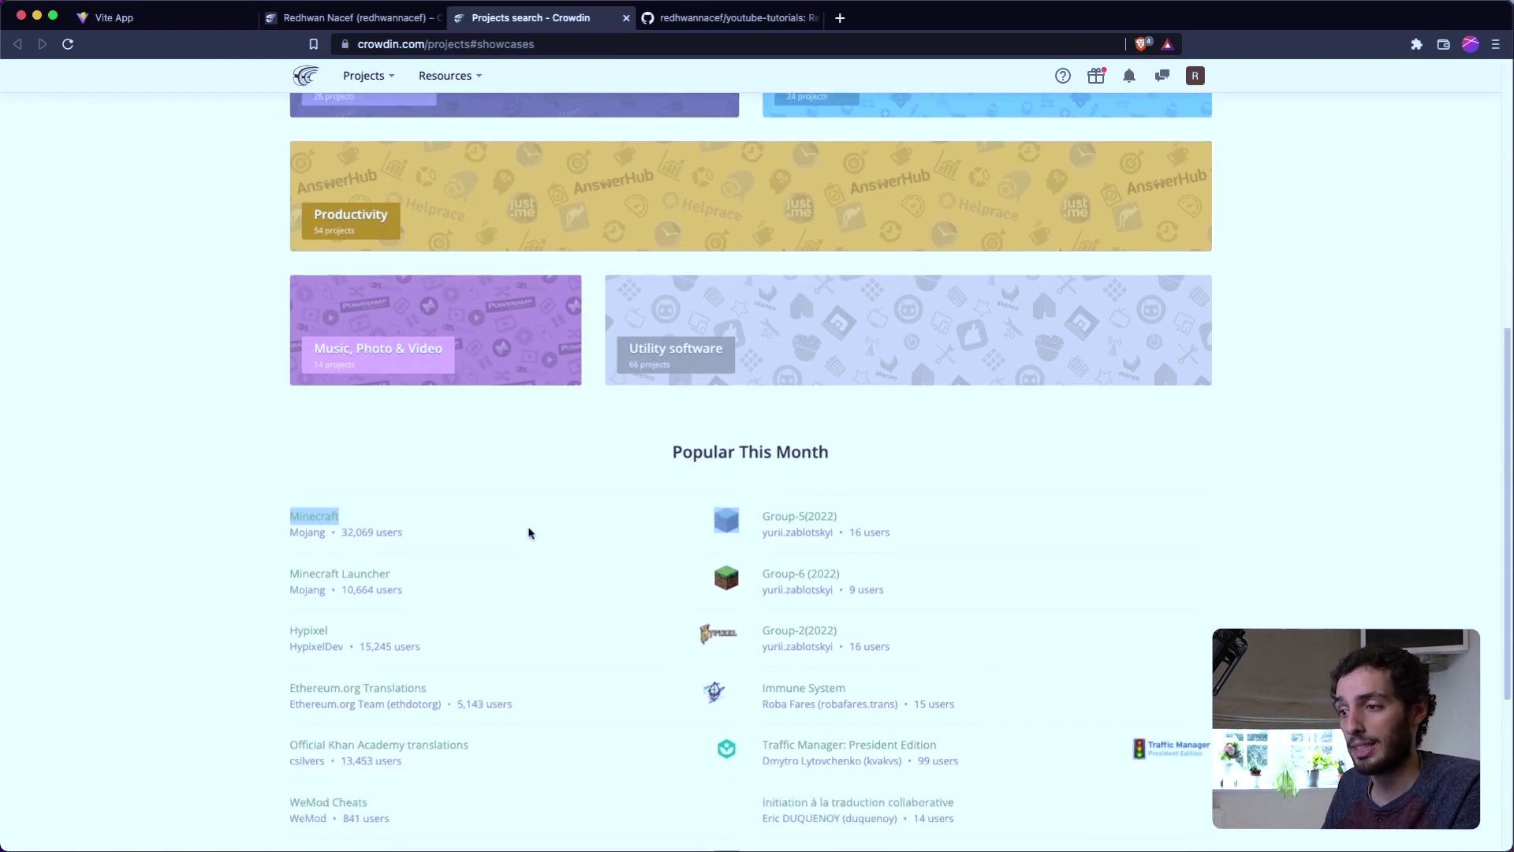
scroll(775, 608, down, 3)
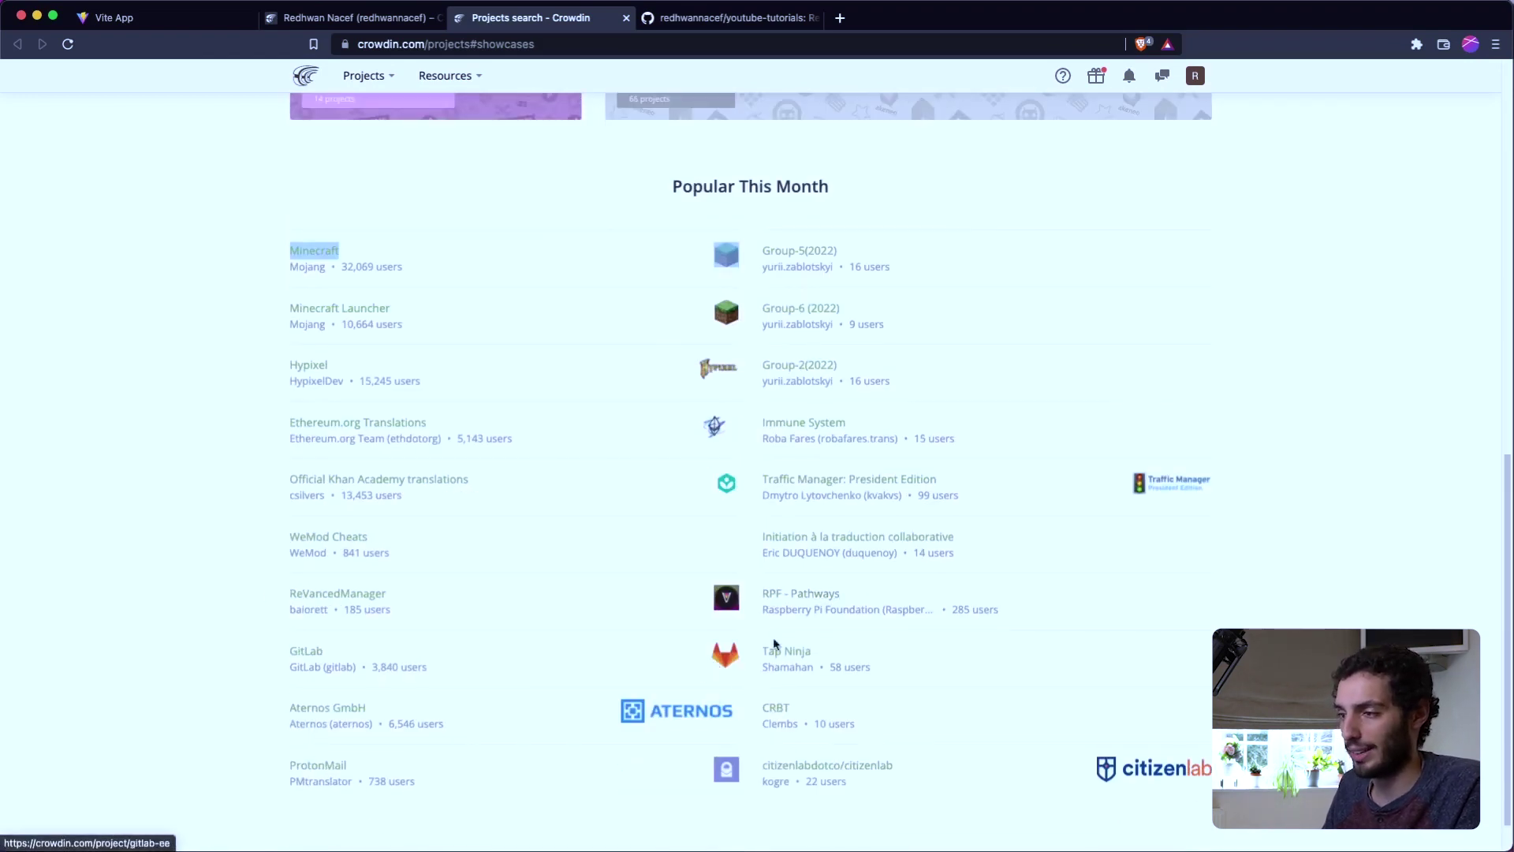
scroll(789, 647, down, 1)
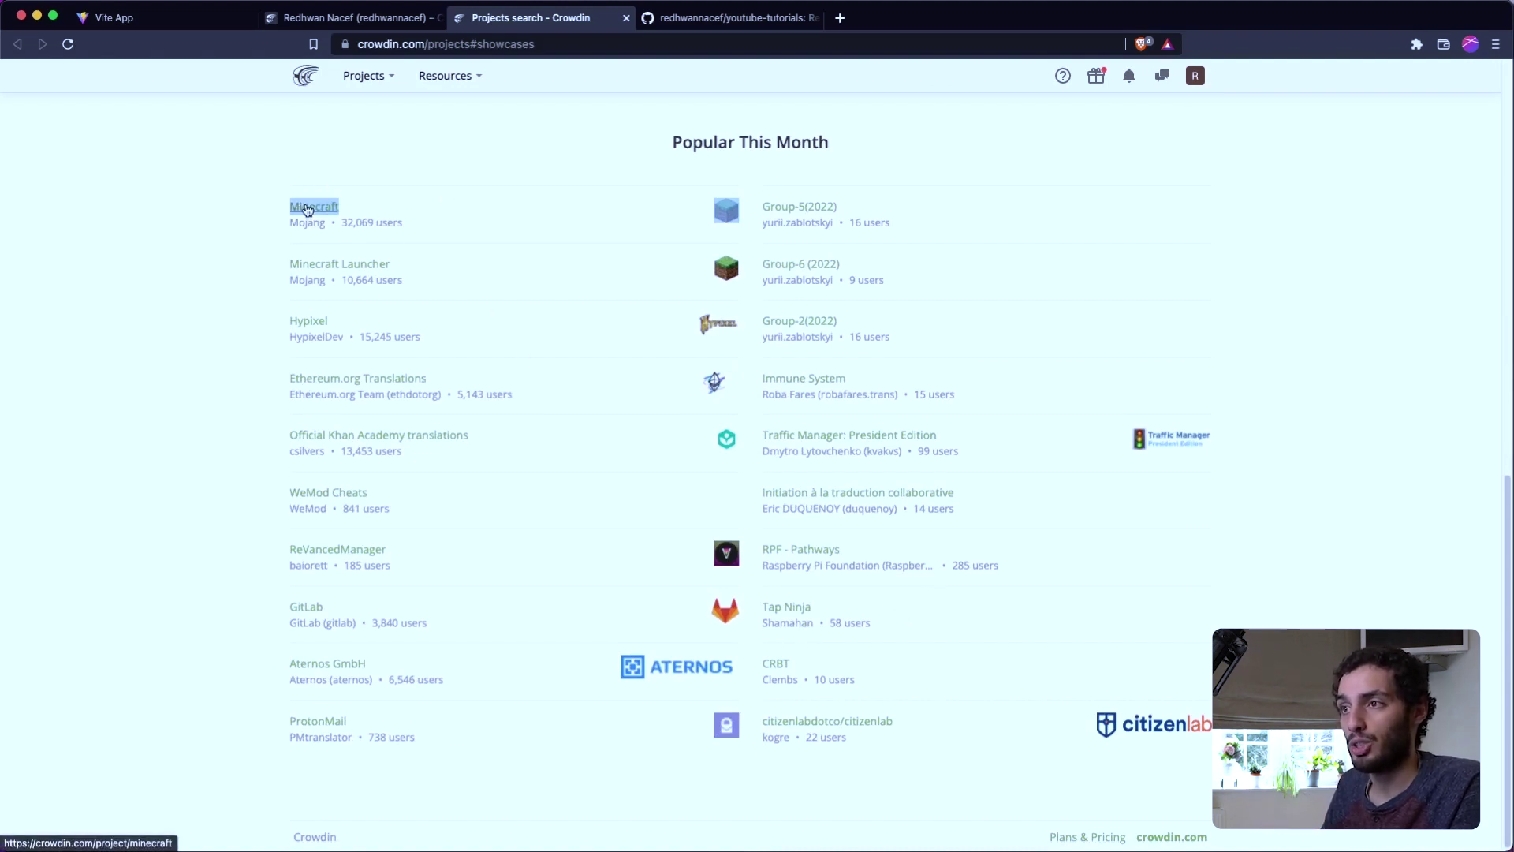
click(306, 208)
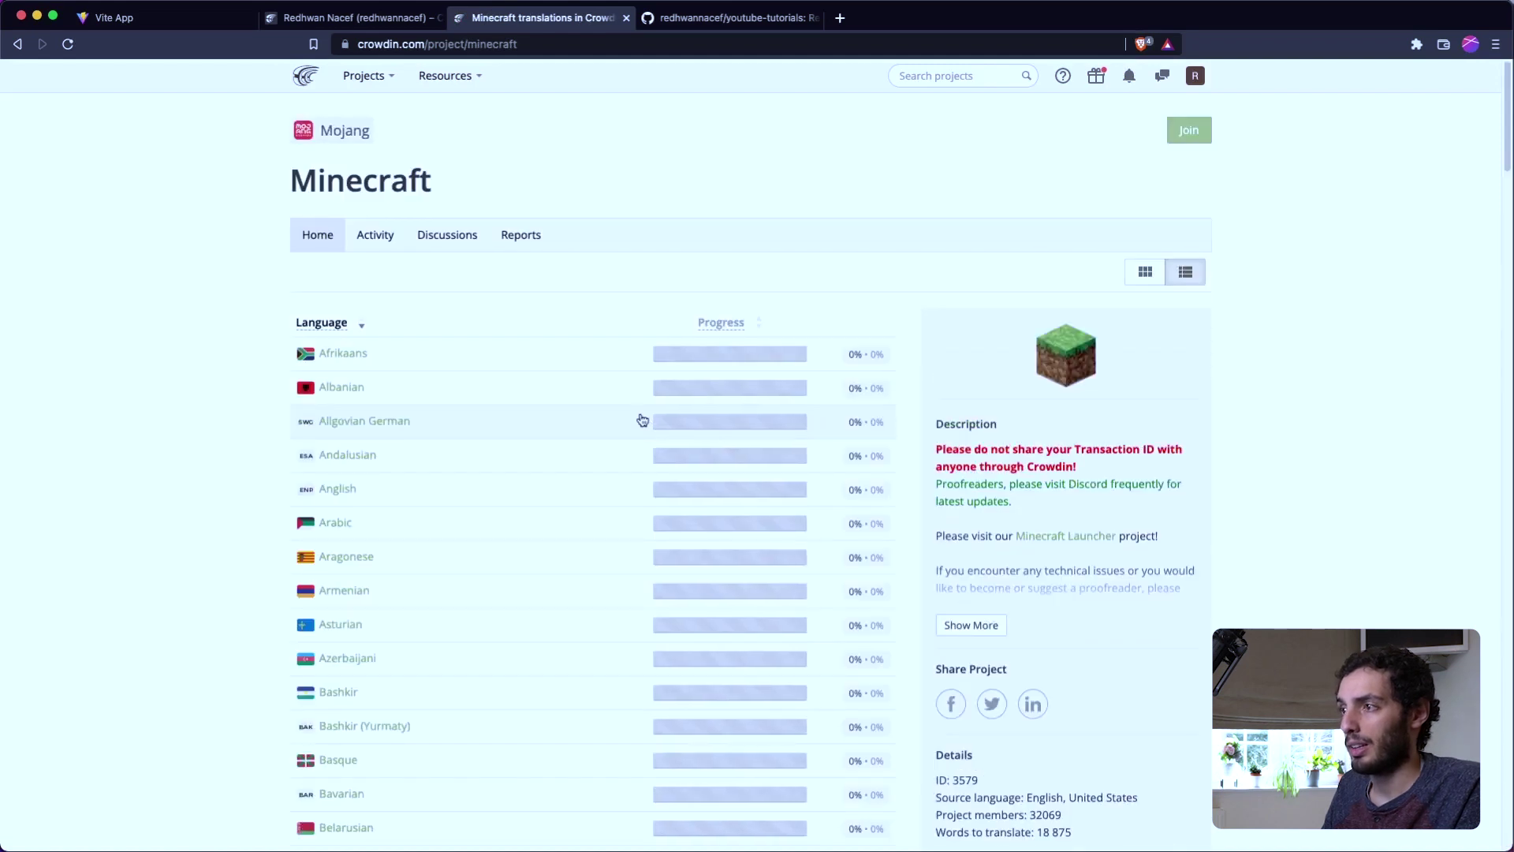
- Look through the Minecraft project's languages and their translation progress, and close the project page
scroll(470, 377, down, 15)
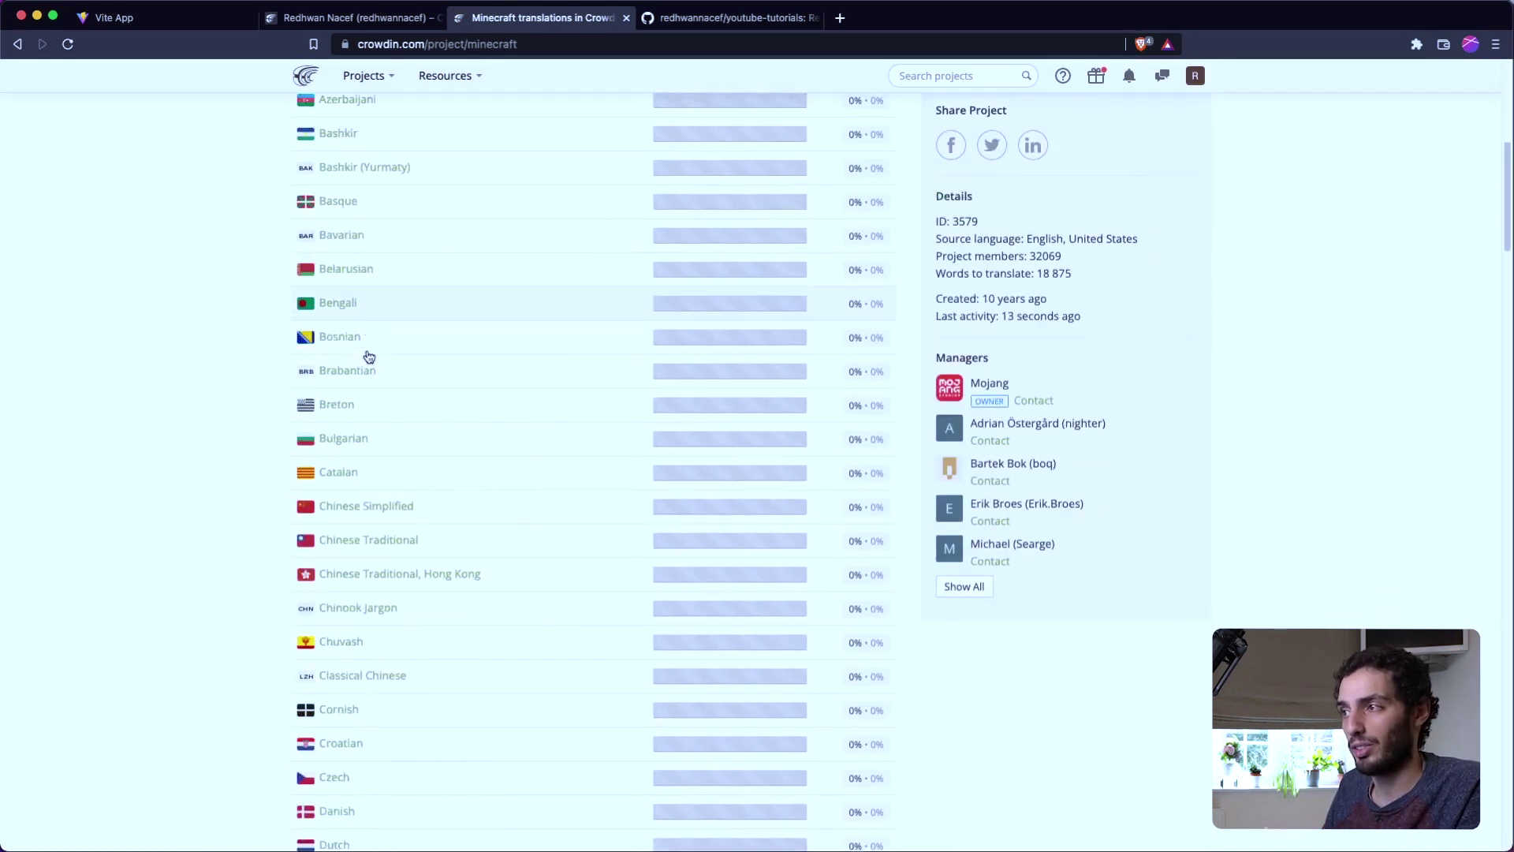
scroll(451, 406, up, 5)
scroll(450, 402, down, 20)
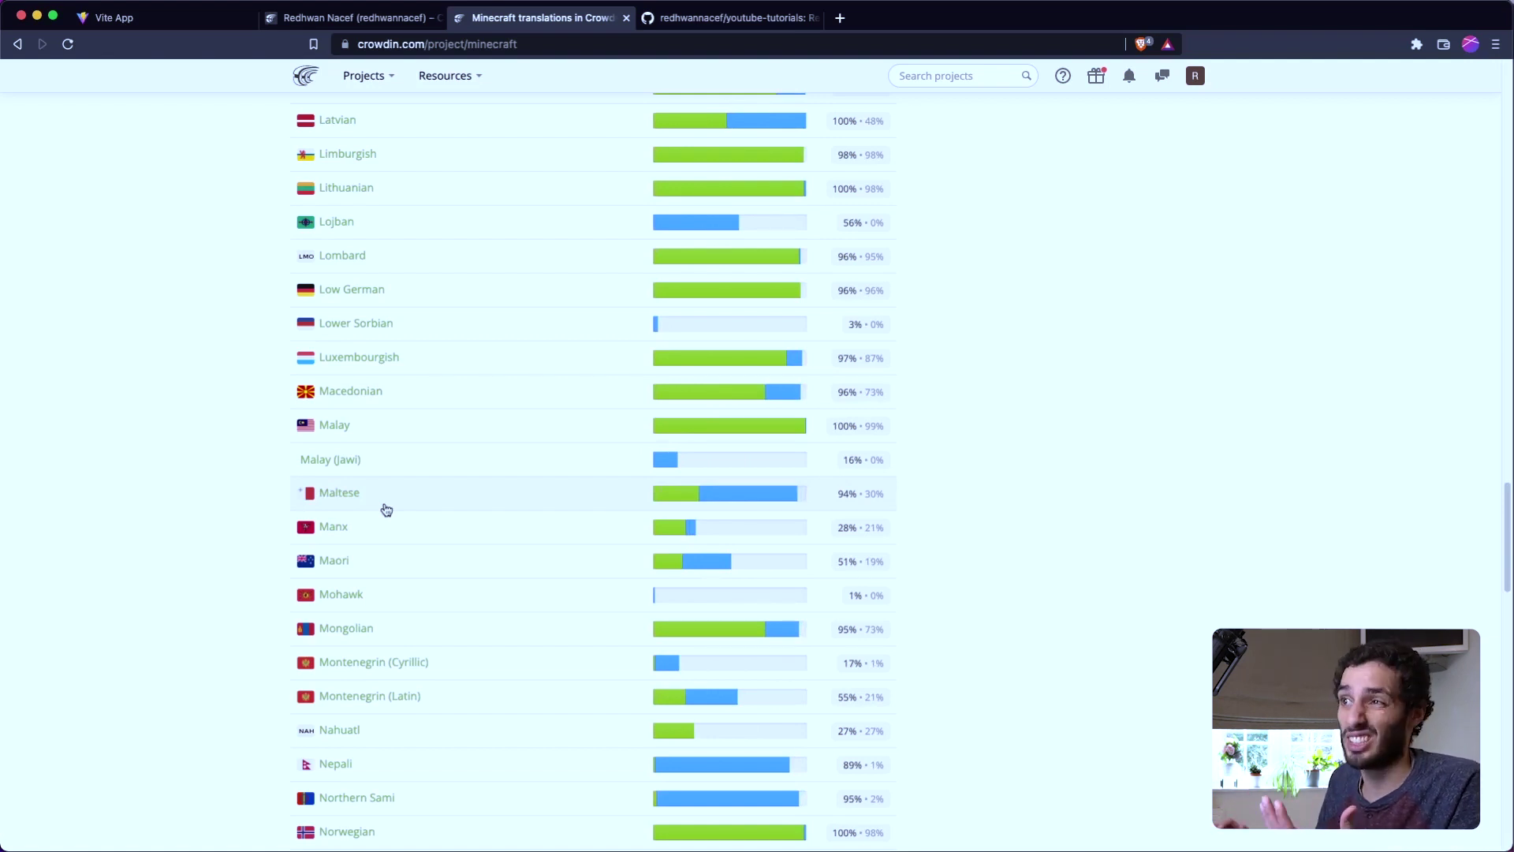
scroll(387, 509, up, 10)
scroll(387, 503, up, 10)
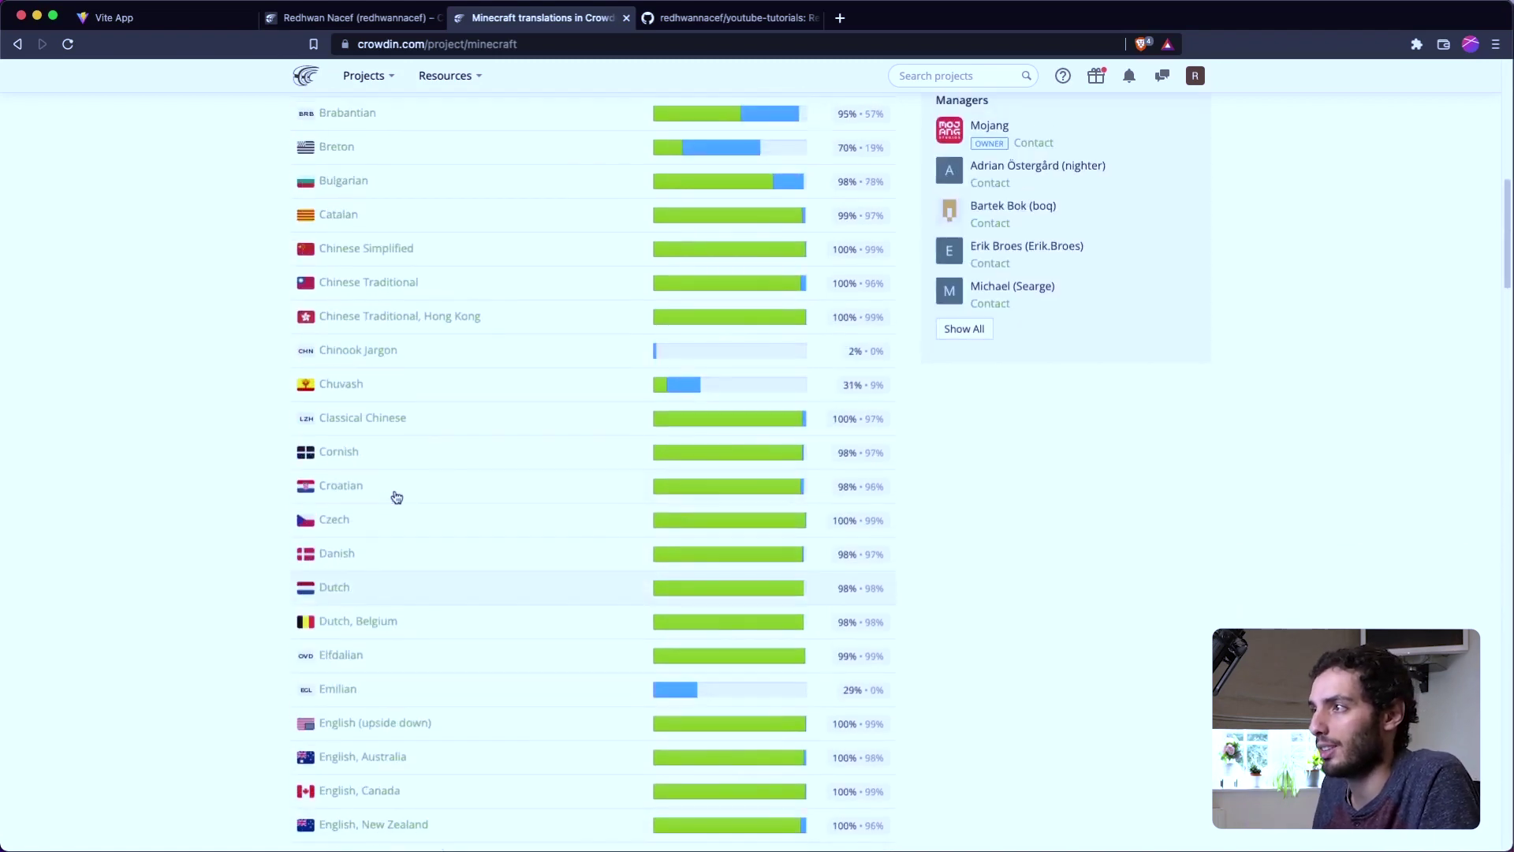
click(627, 17)
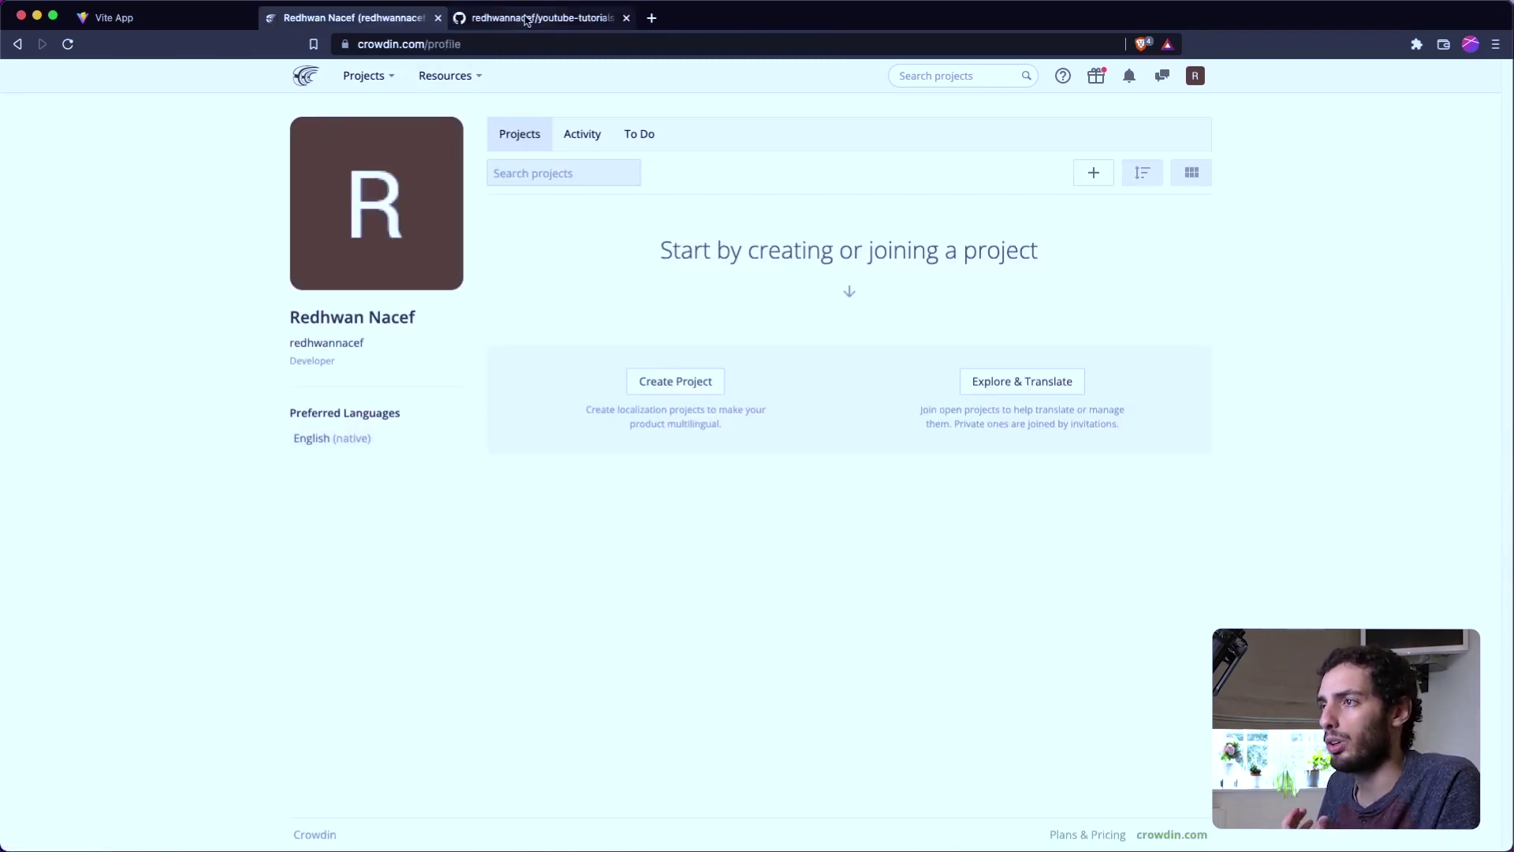
- Start a new Crowdin project named crowdin-tutorial, keeping it private
click(667, 382)
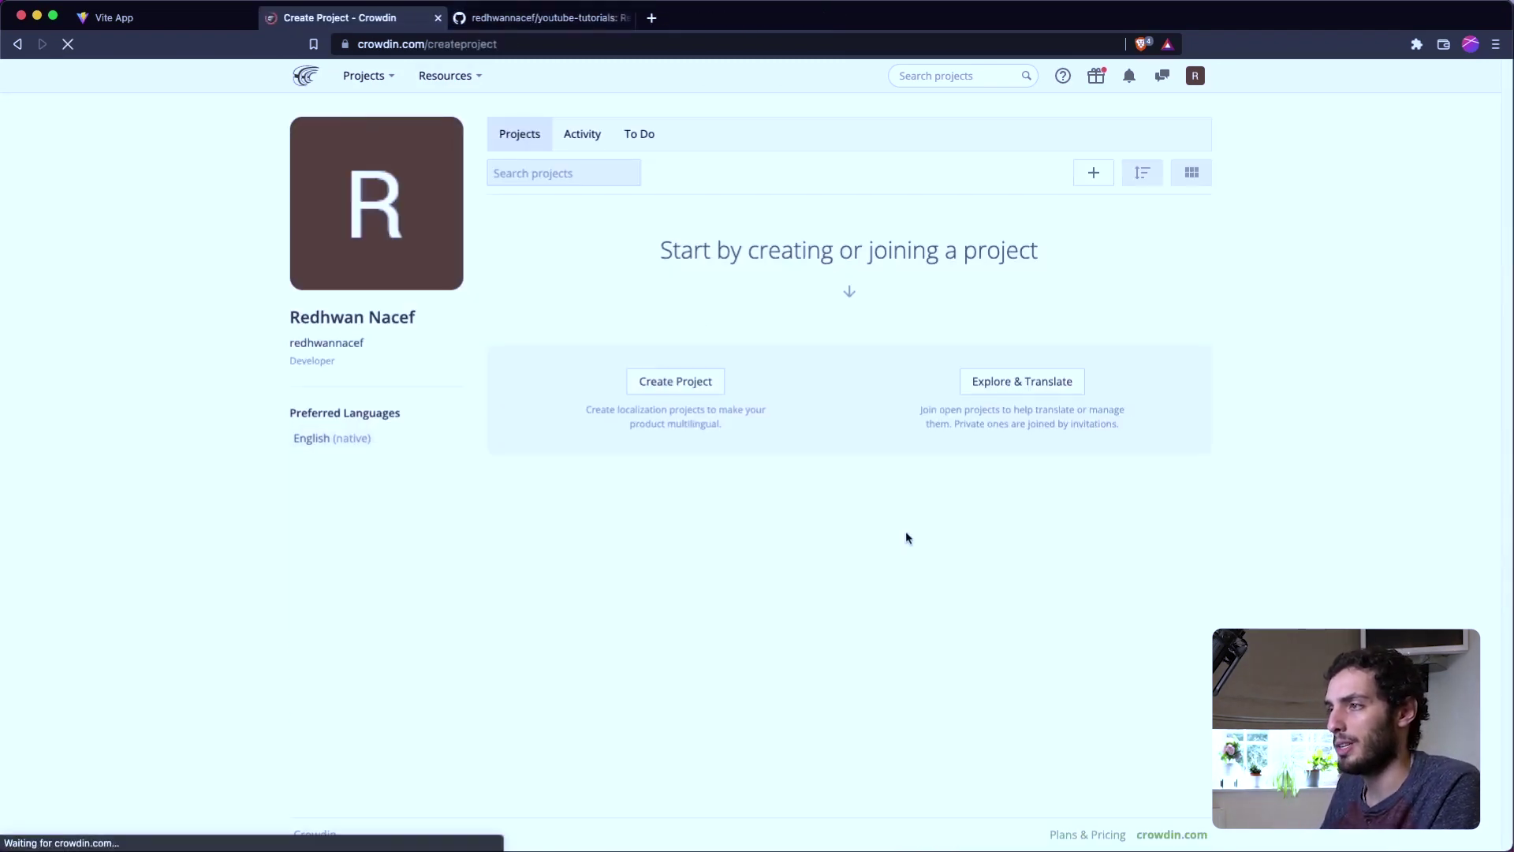
text(c)
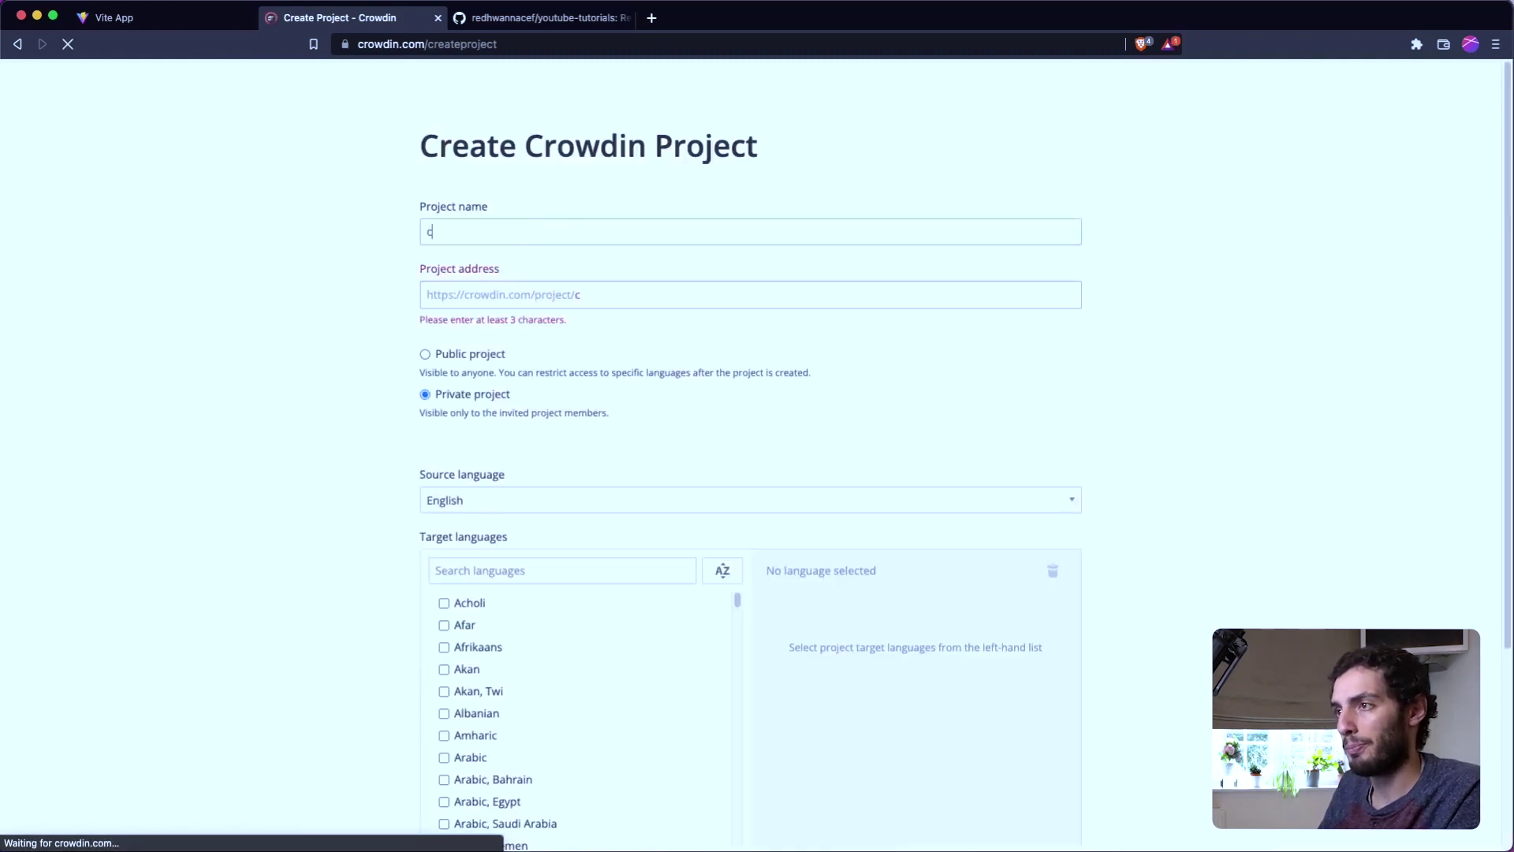
text(rowdin-tutorial)
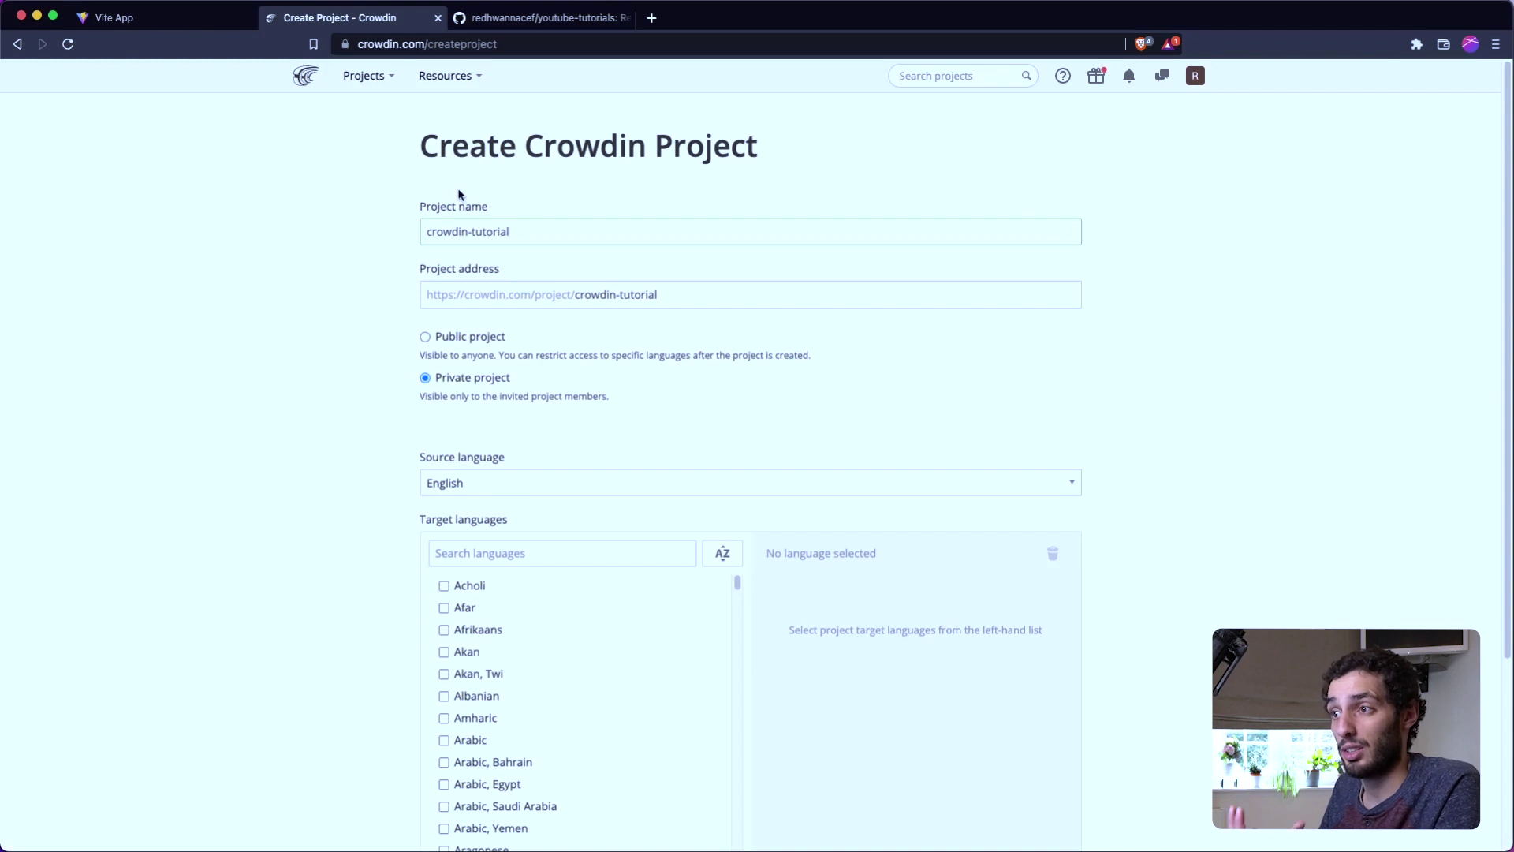
scroll(469, 199, down, 3)
scroll(502, 321, down, 1)
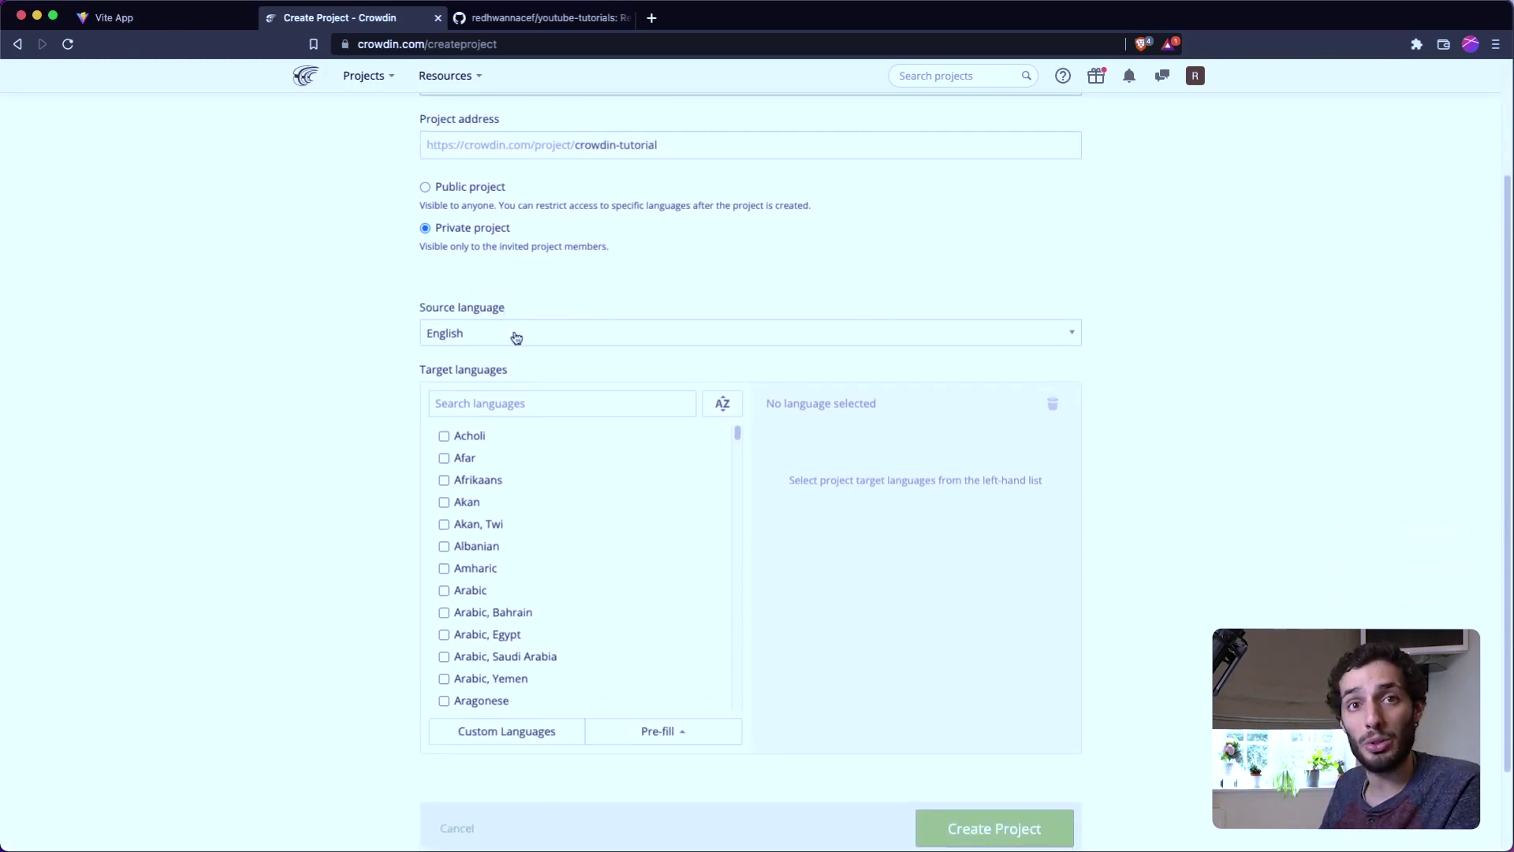
- Keep English as the source language, add French as the target language, and create the project
scroll(516, 337, down, 1)
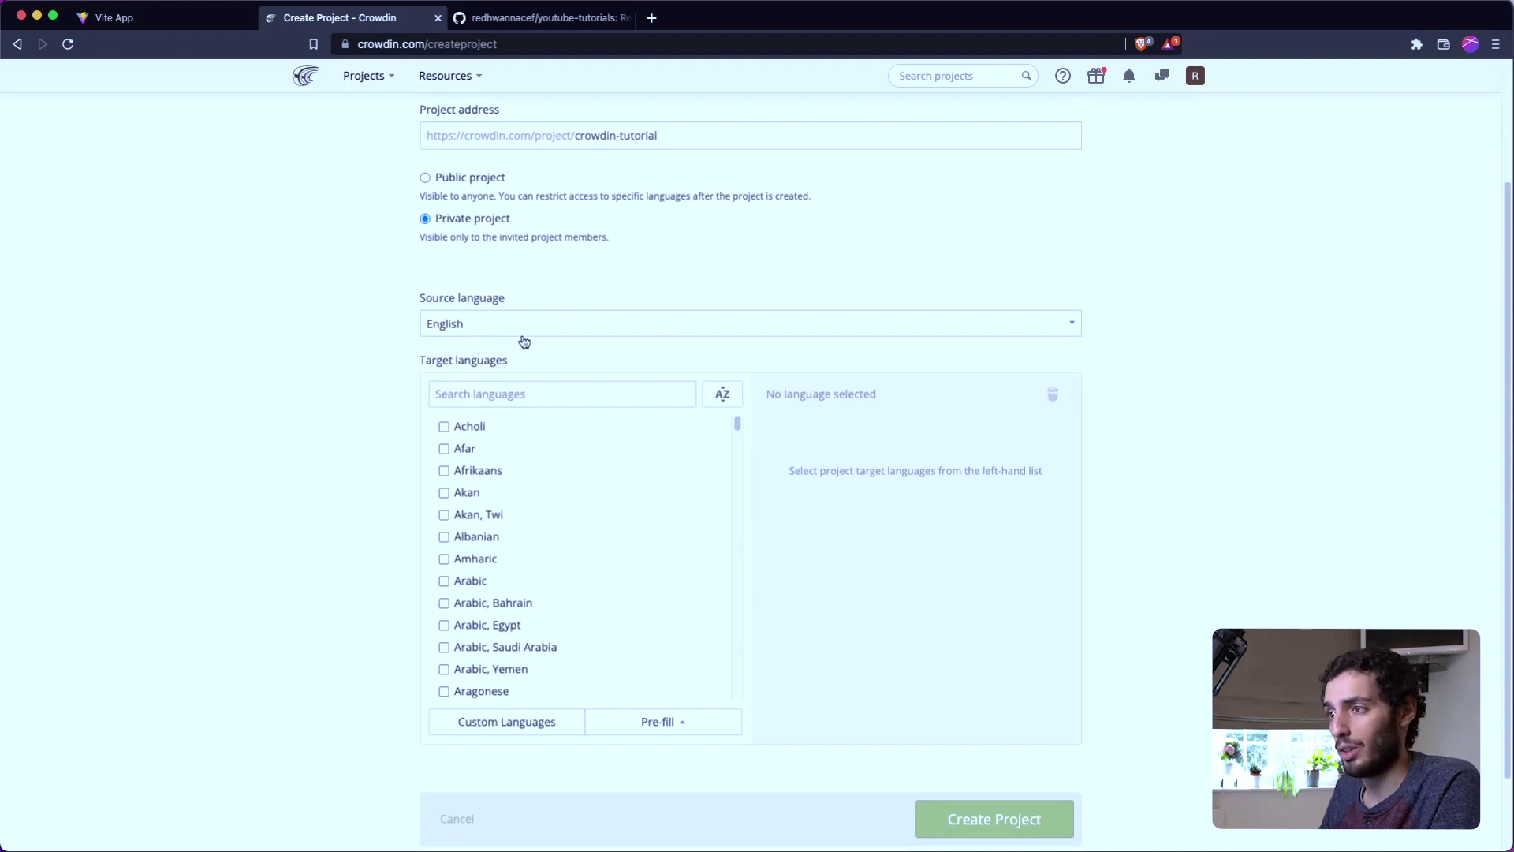
text(fre)
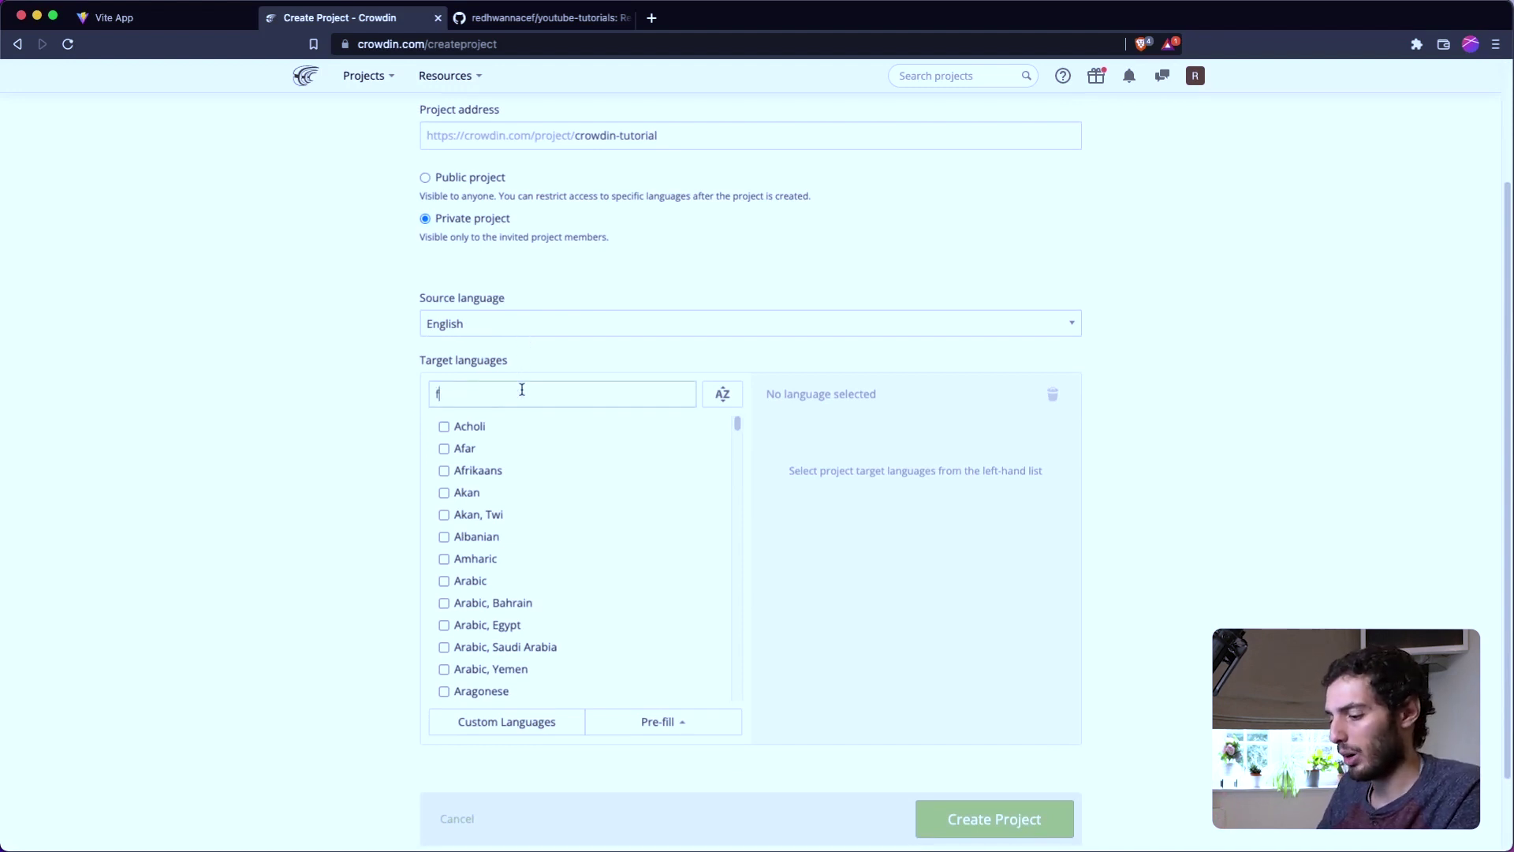
click(469, 428)
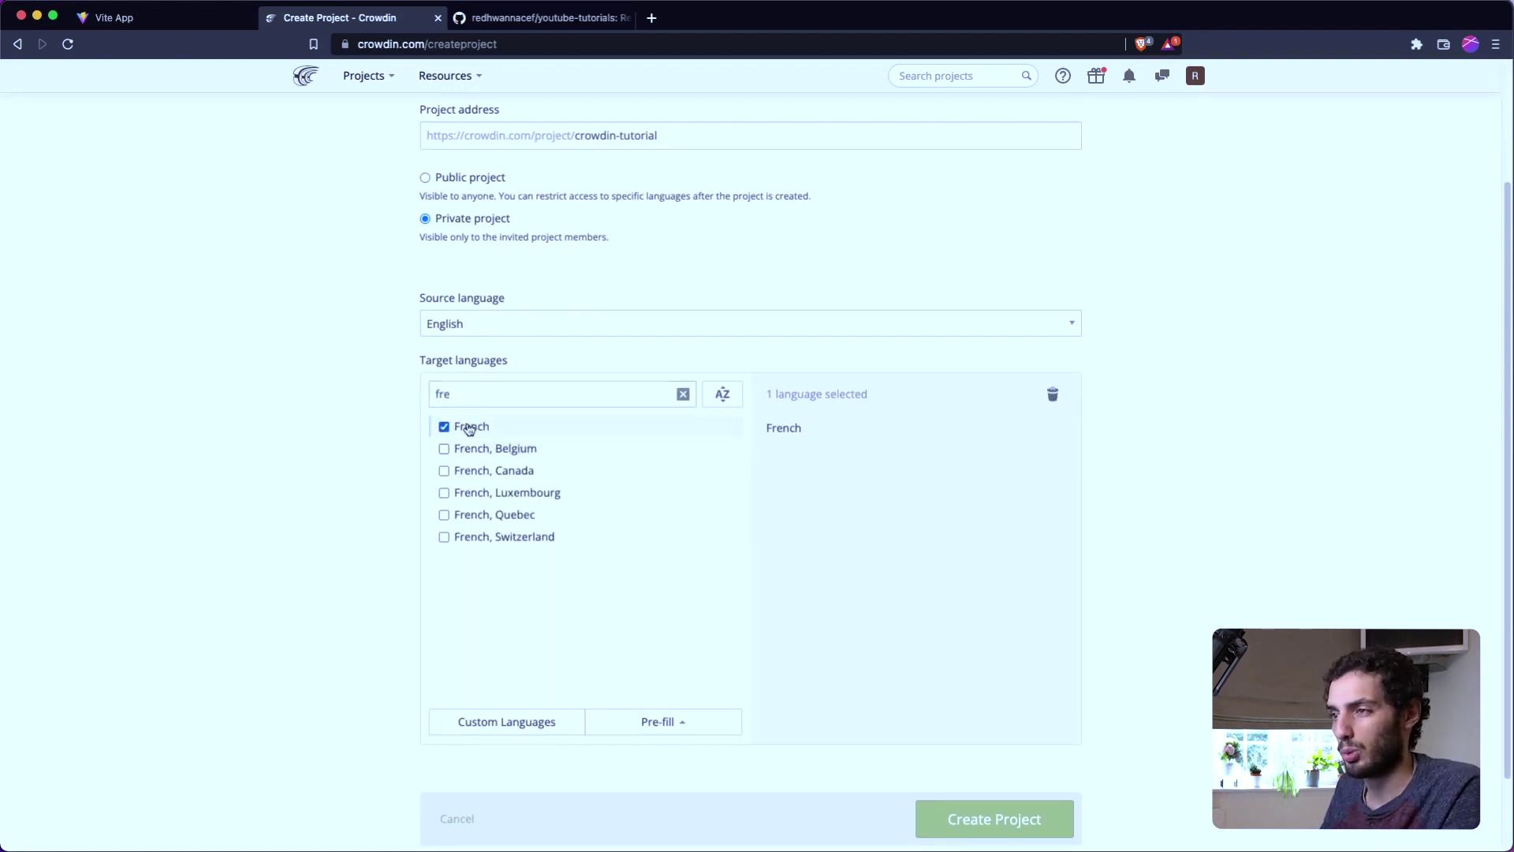
scroll(957, 513, down, 3)
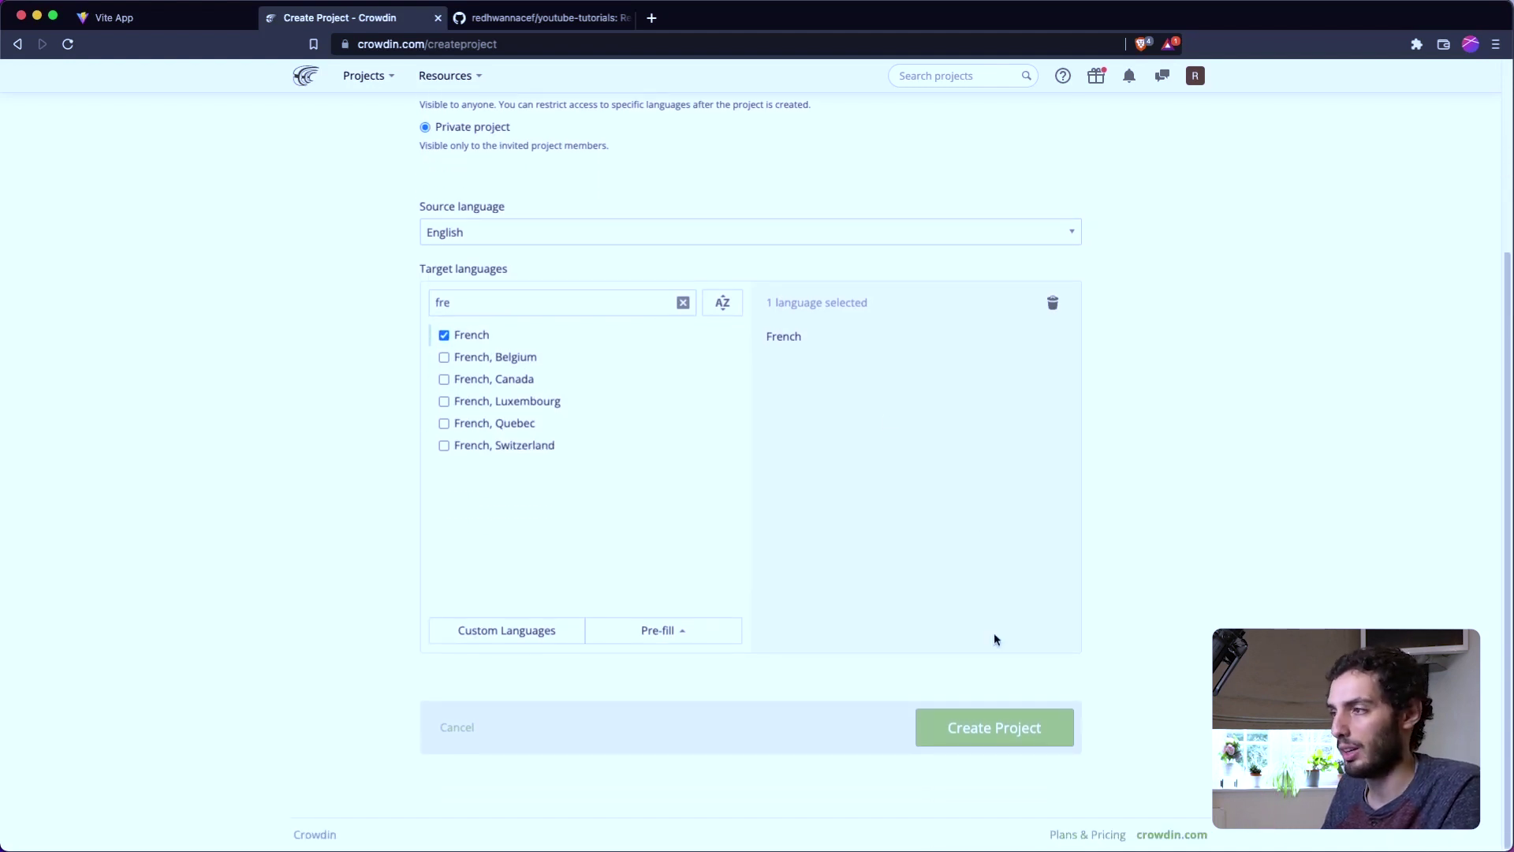
click(996, 726)
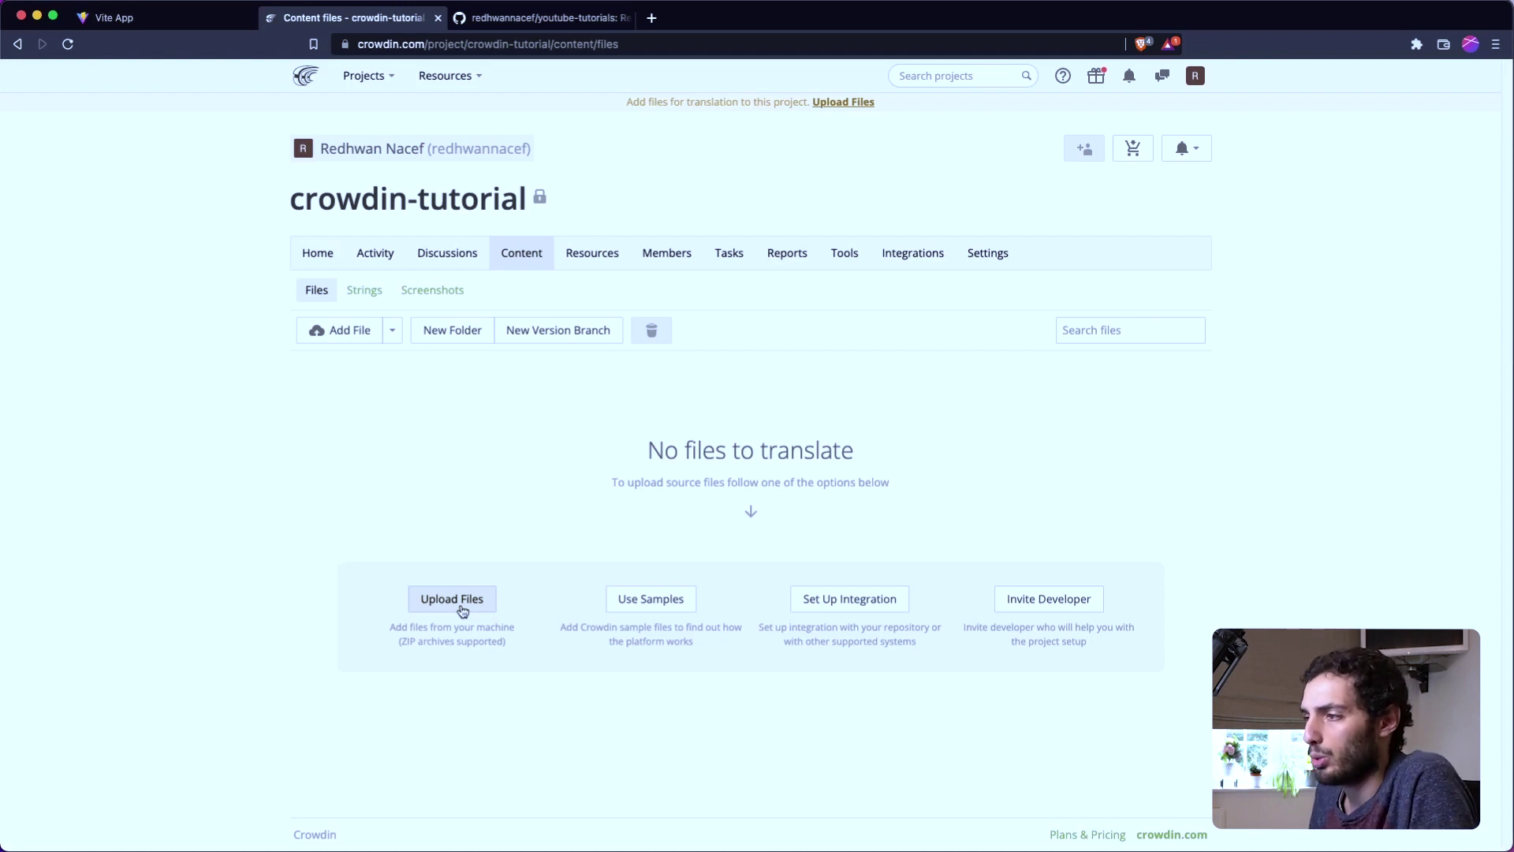
- Open the integration setup for the crowdin-tutorial project and look through the available development integrations
click(874, 604)
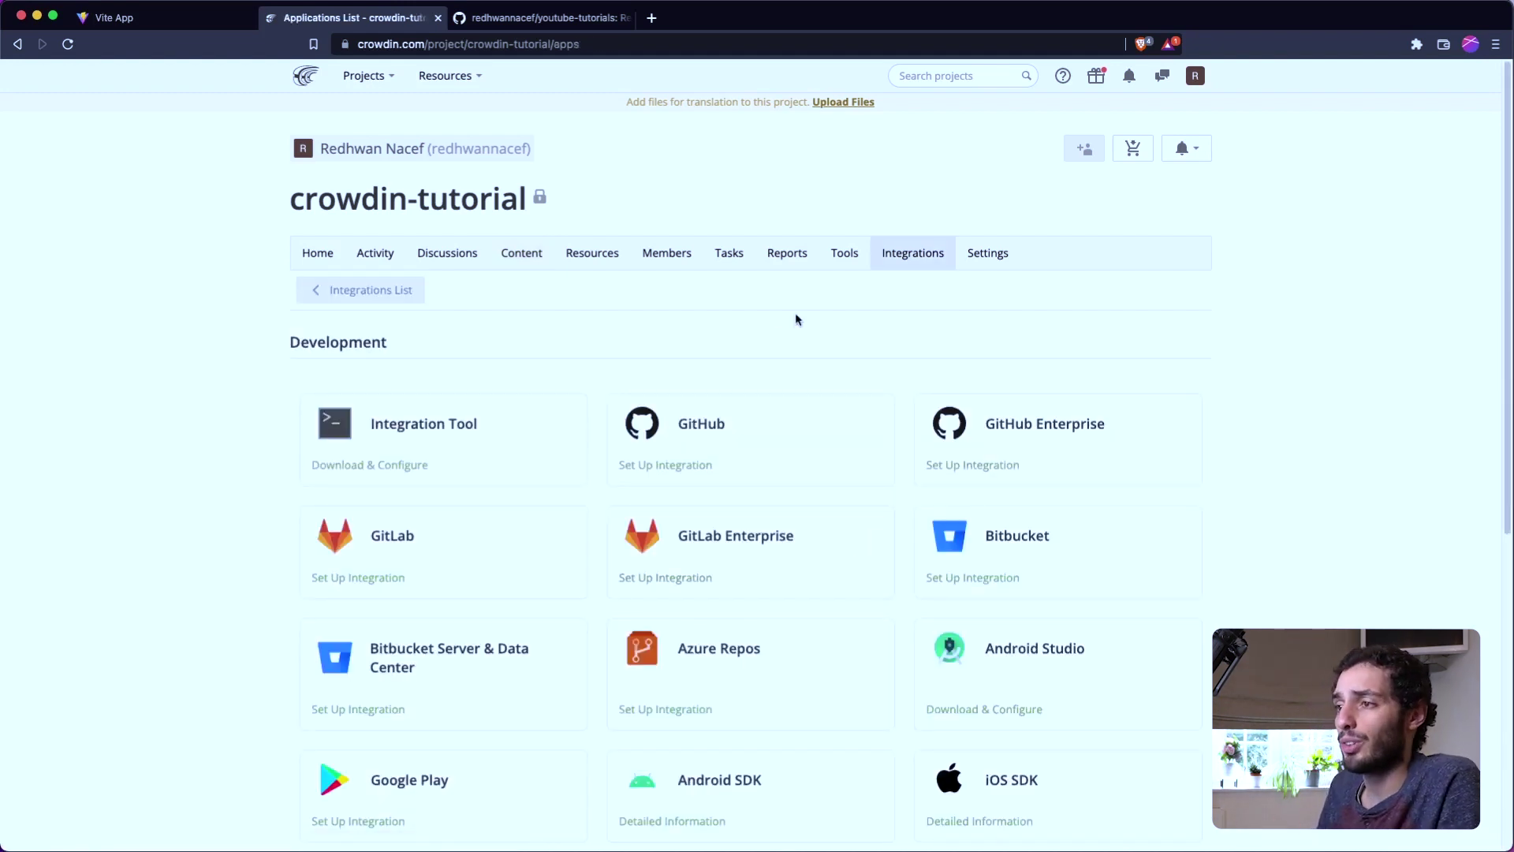
scroll(796, 395, down, 3)
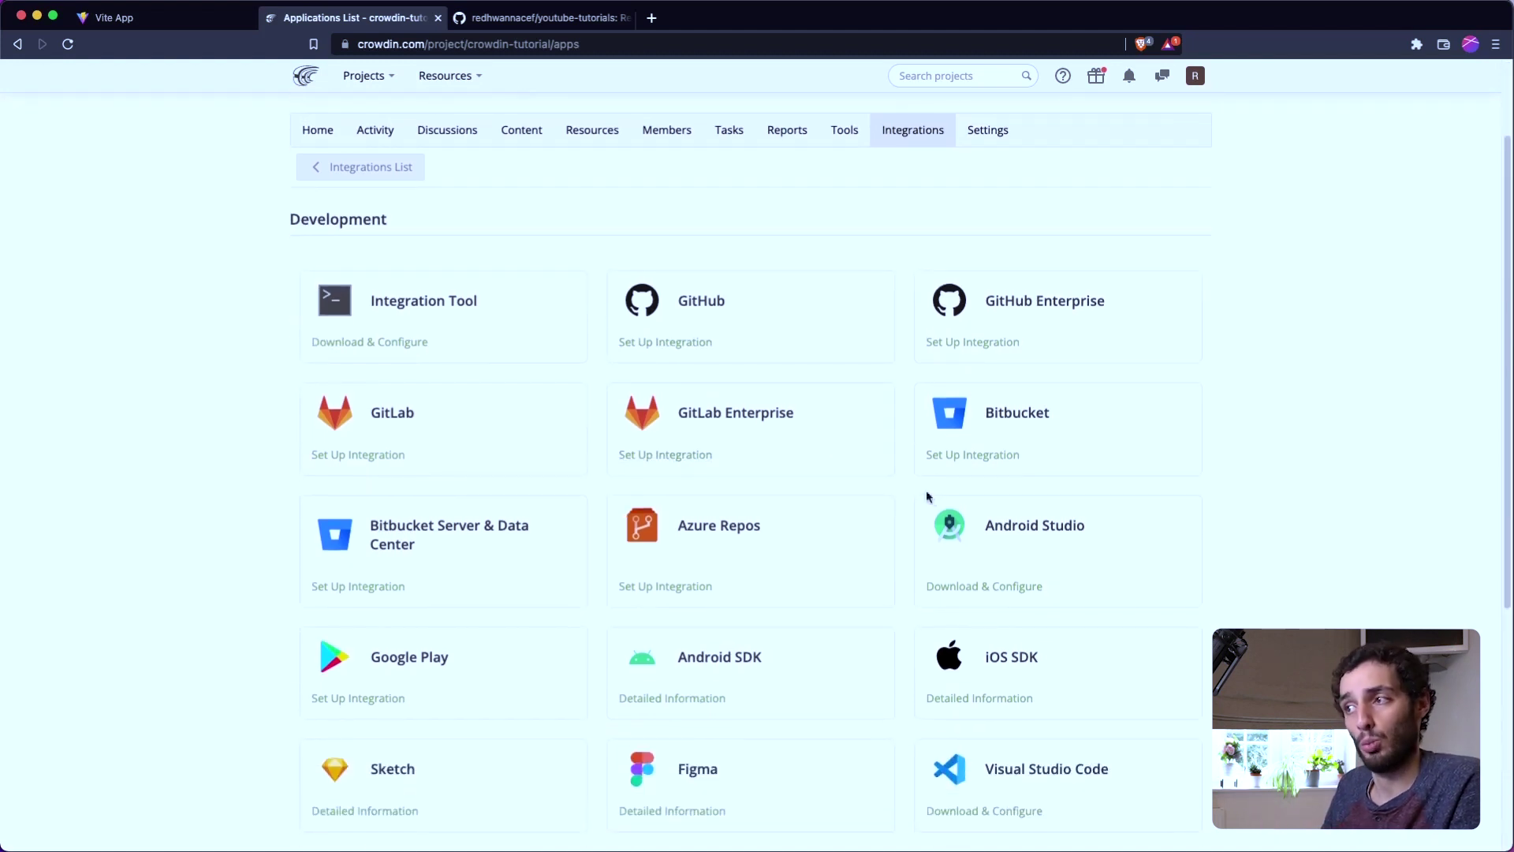
scroll(762, 405, down, 5)
scroll(761, 405, up, 10)
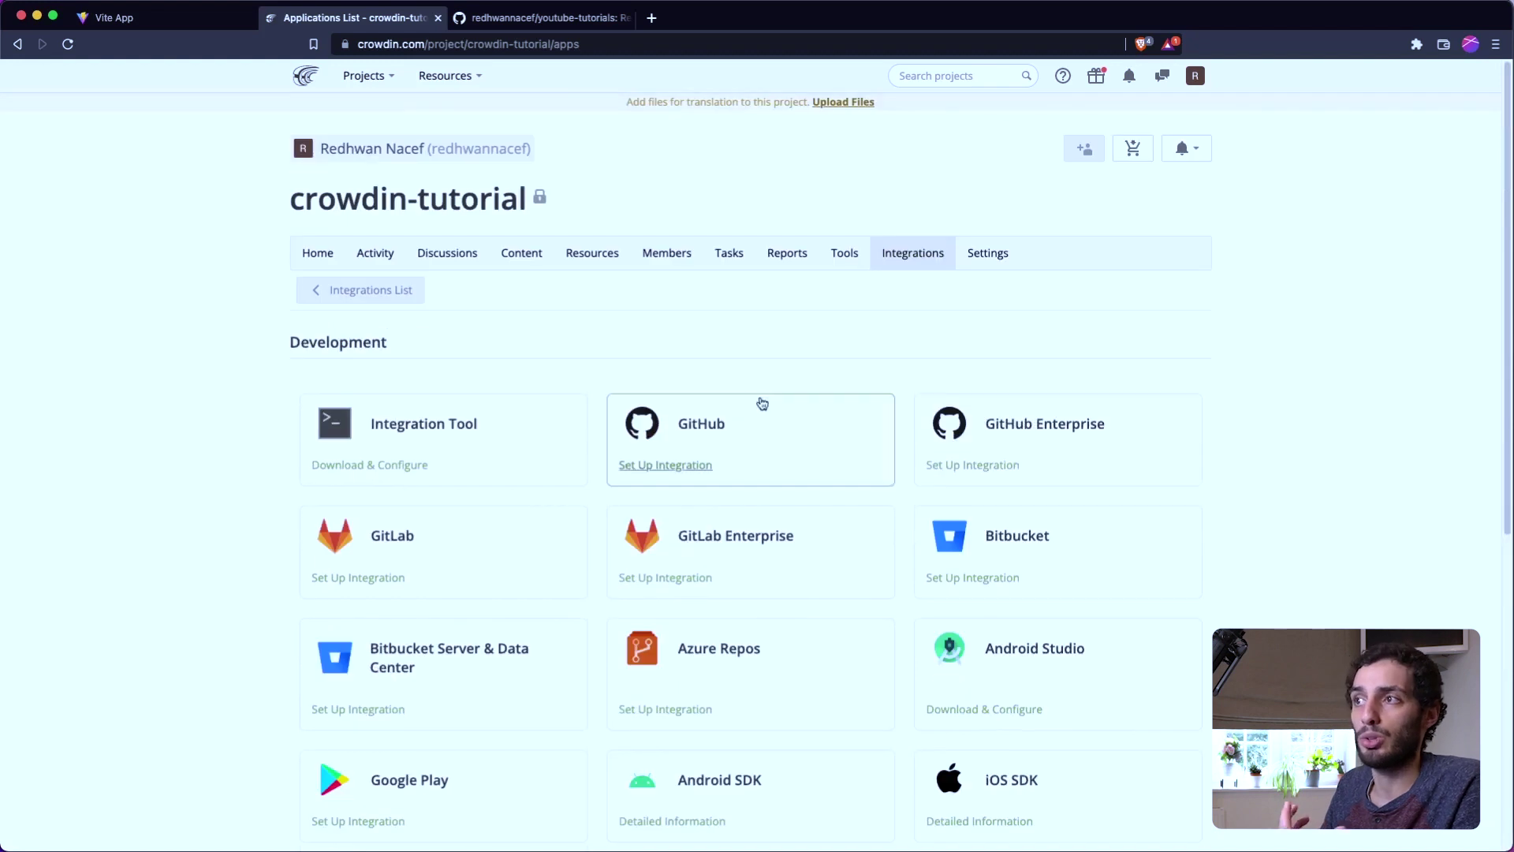
- Open the Crowdin Marketplace from the resources, browse its apps, and close it again
click(471, 76)
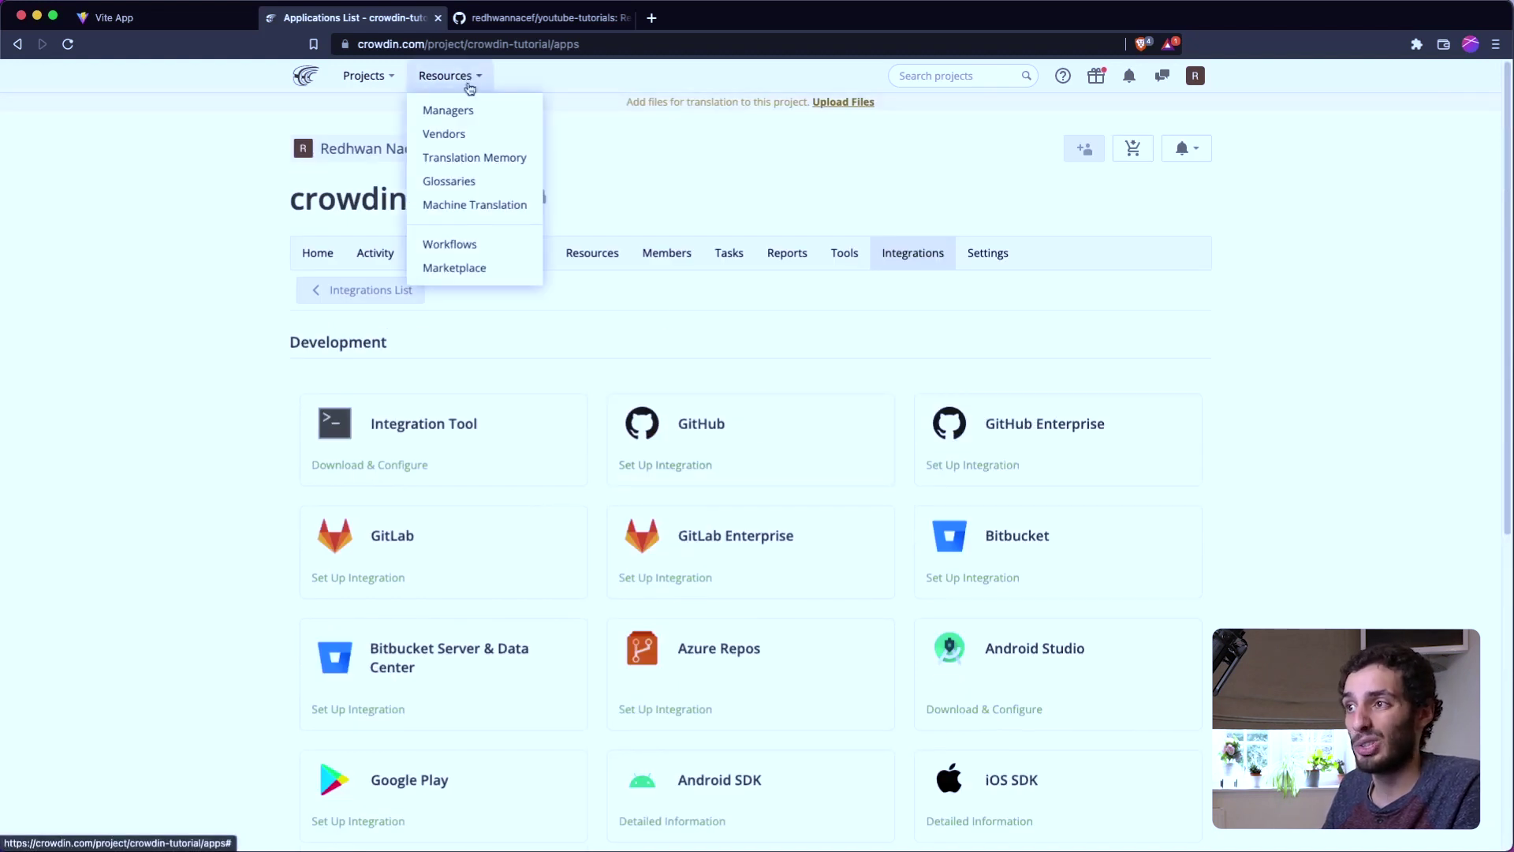
click(471, 269)
scroll(808, 204, down, 7)
scroll(805, 196, down, 20)
scroll(804, 202, down, 10)
scroll(1450, 401, down, 8)
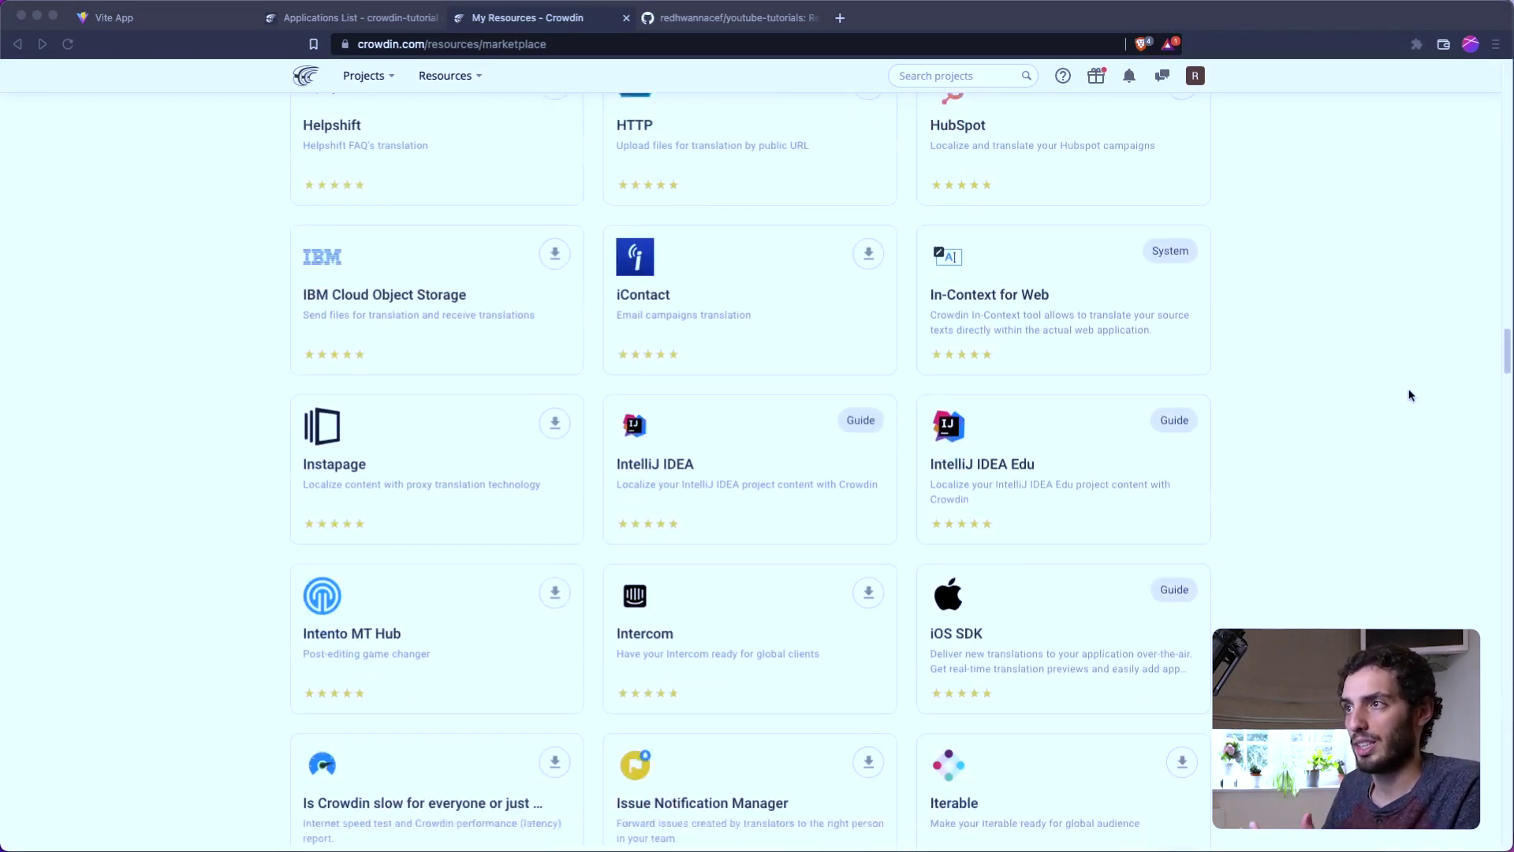
key(super+w)
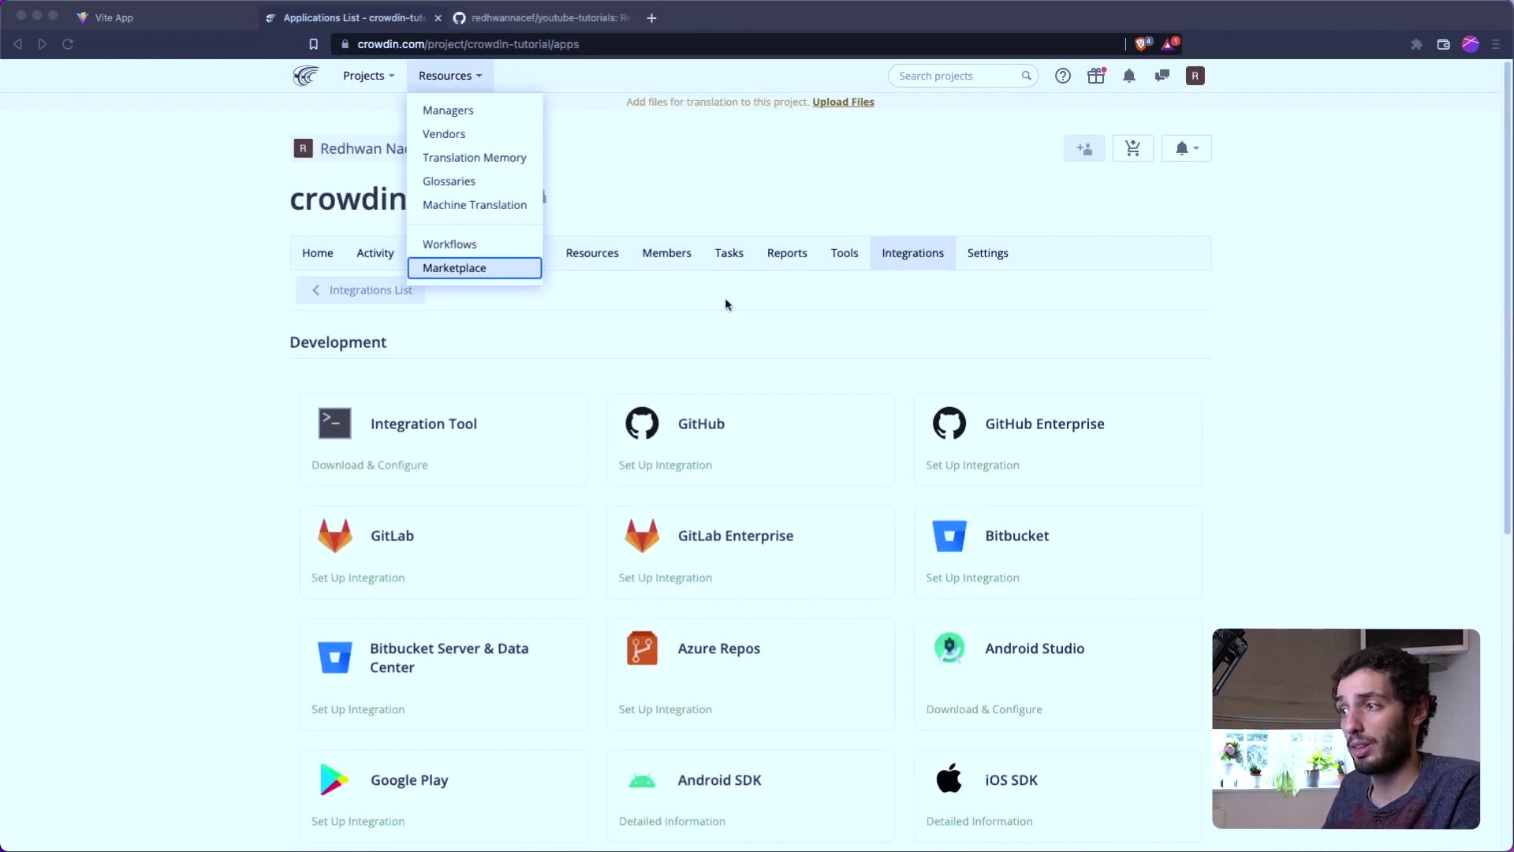
- Set up the GitHub integration with the youtube-tutorials repository and select the crowdin branch for translation
click(773, 421)
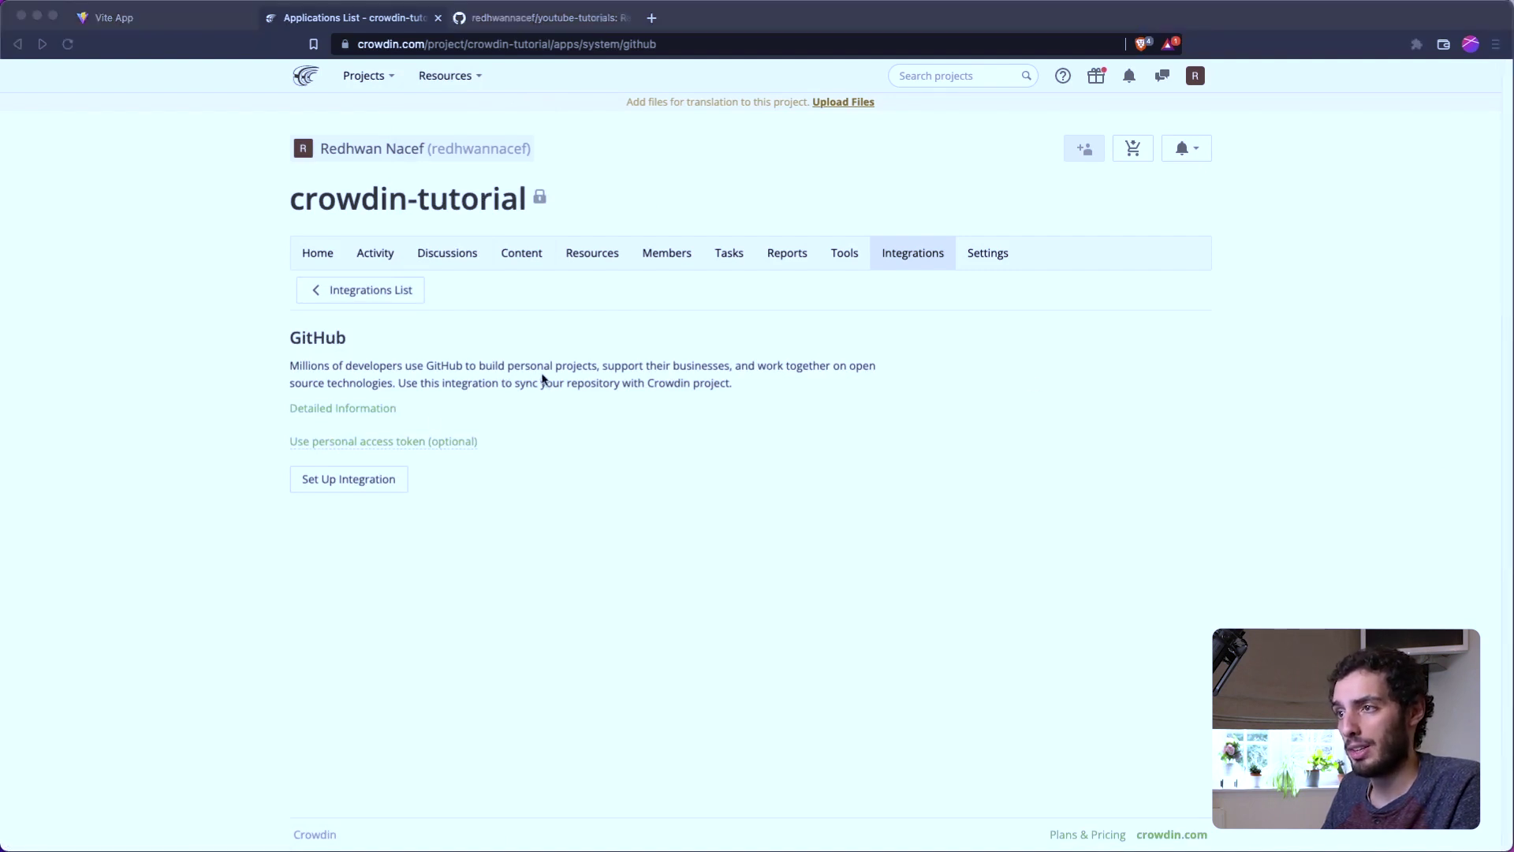
click(362, 479)
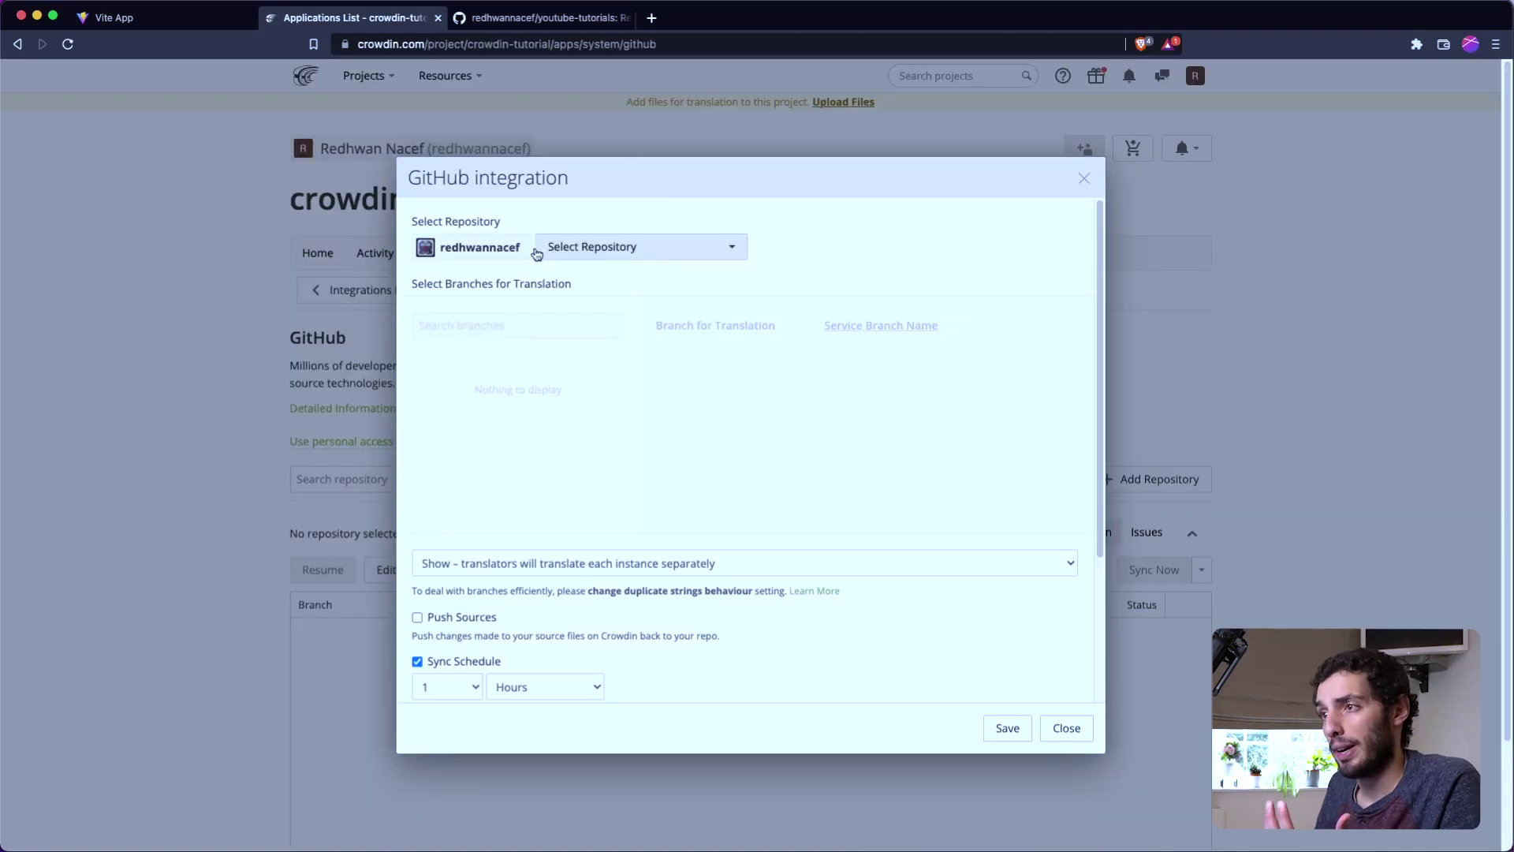
click(613, 249)
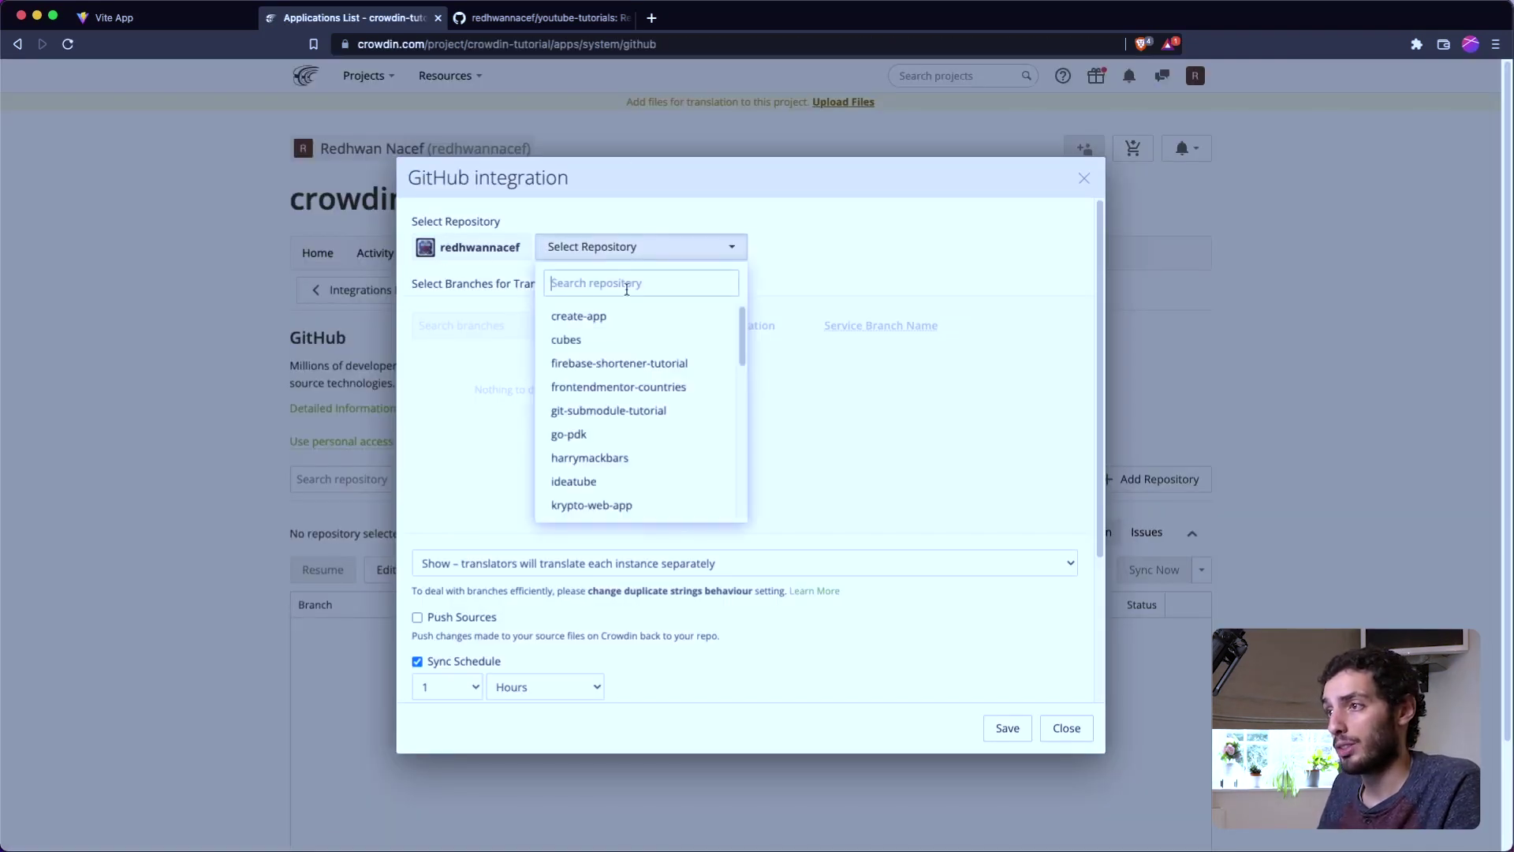
text(tutorials)
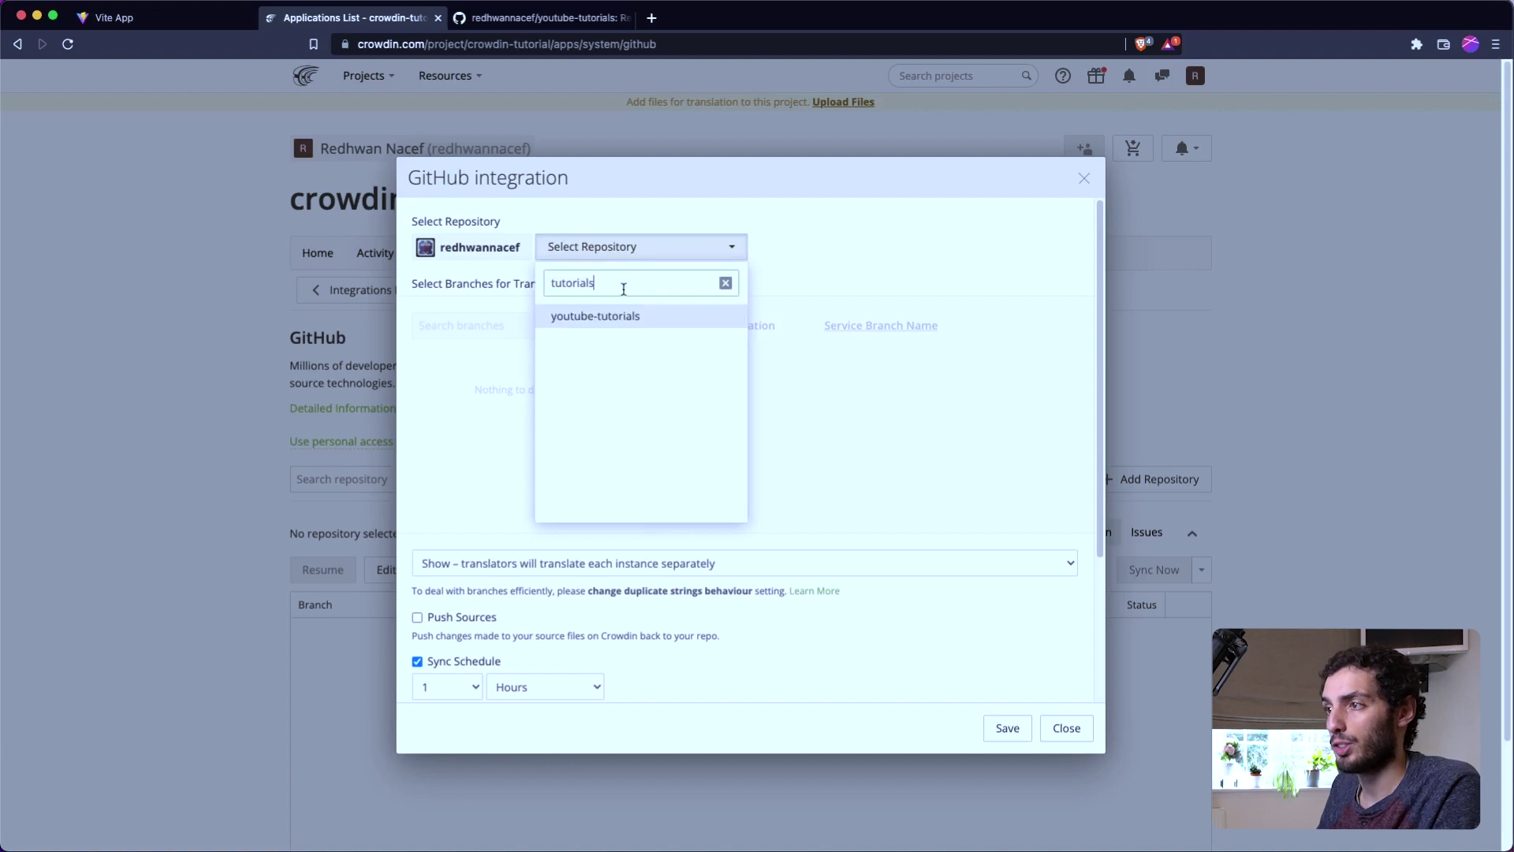
click(631, 322)
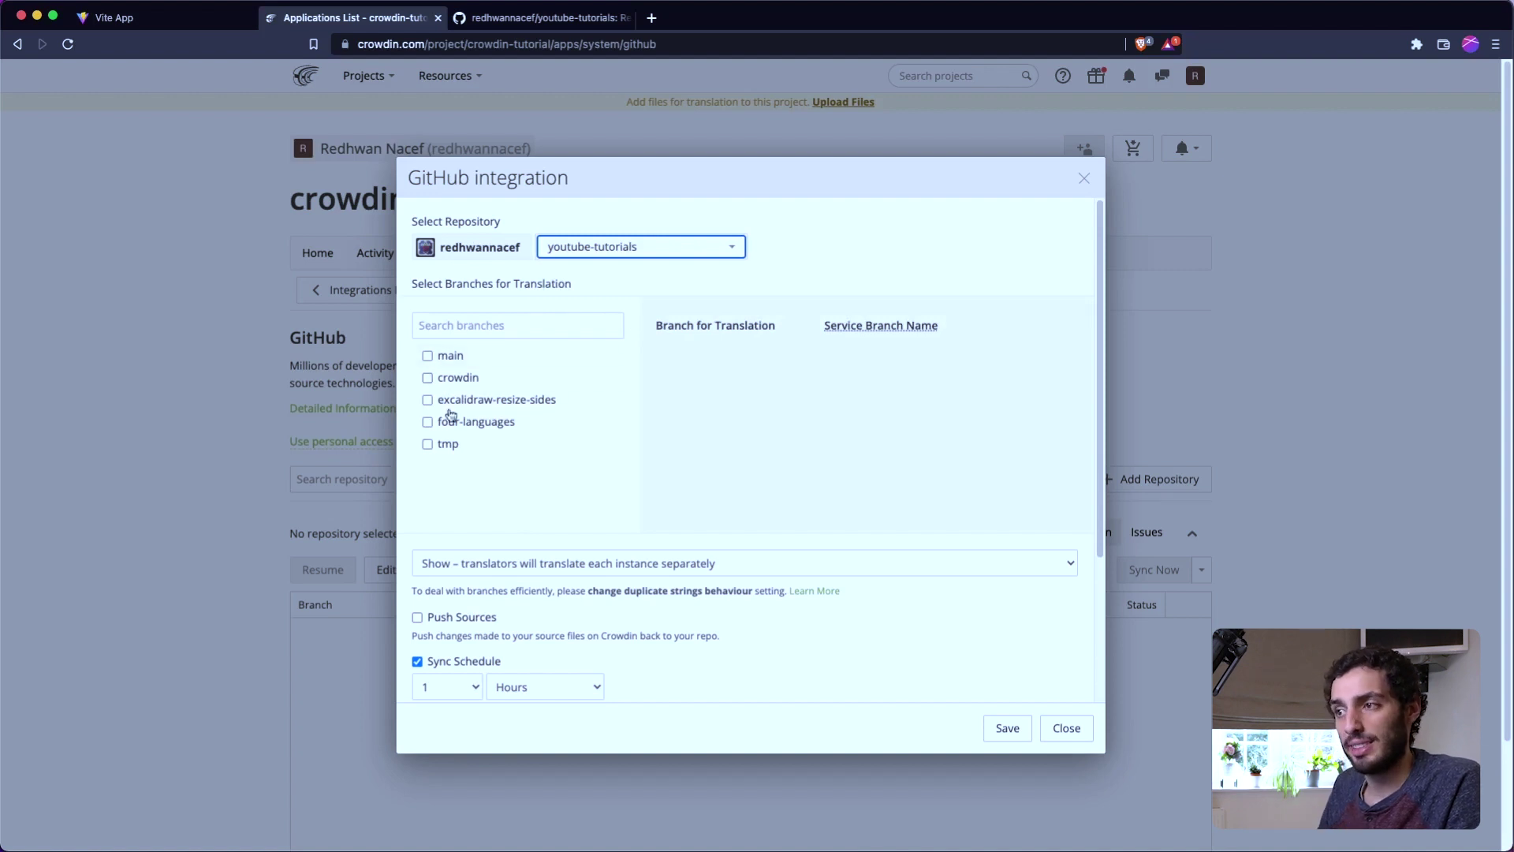
click(427, 379)
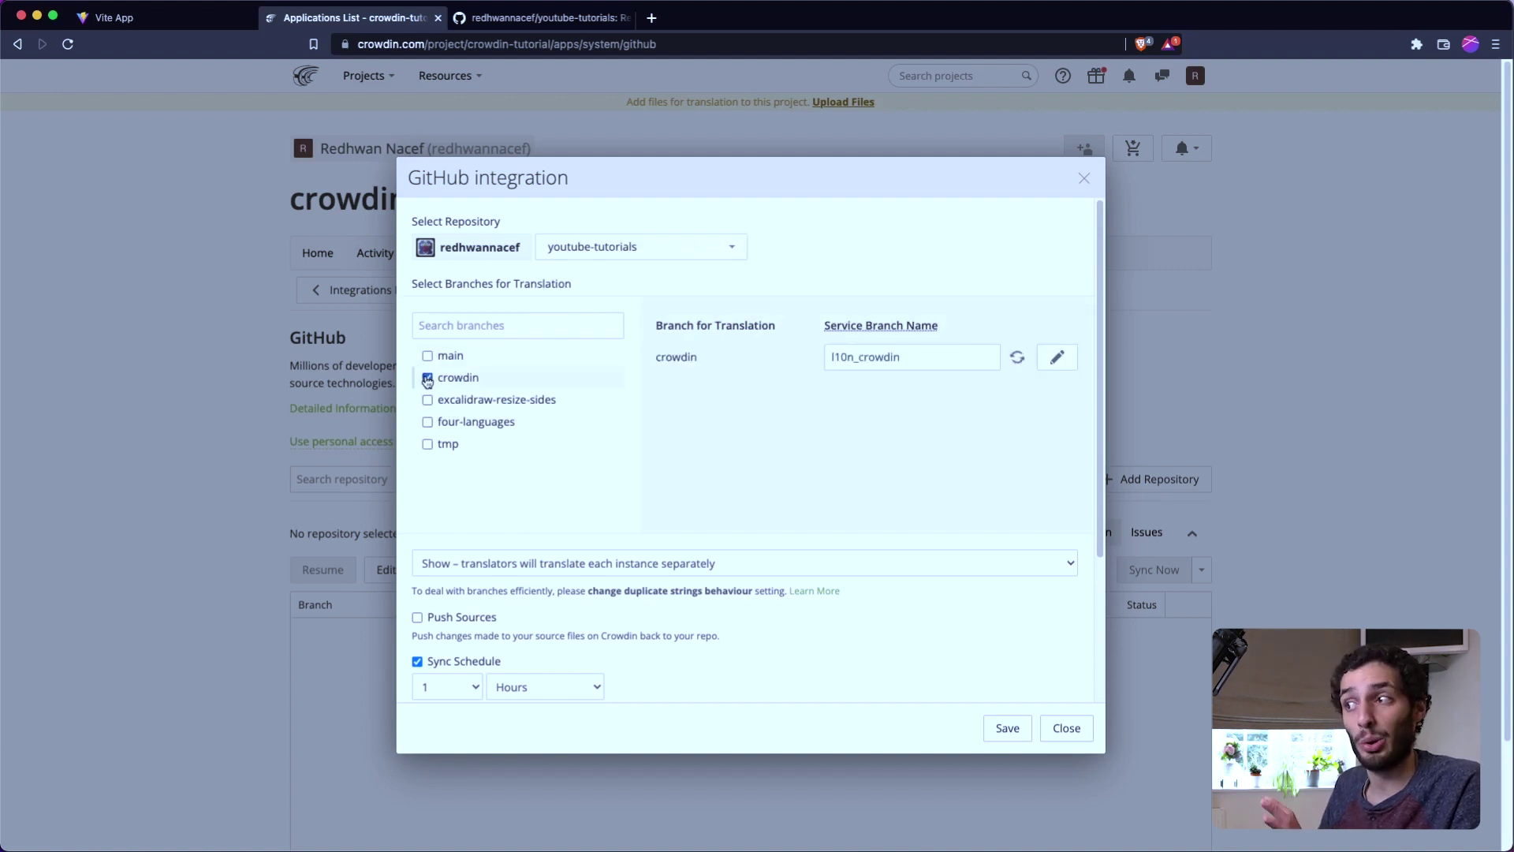
- Review the GitHub integration's sync options and the service branch name for the crowdin branch
scroll(618, 450, down, 6)
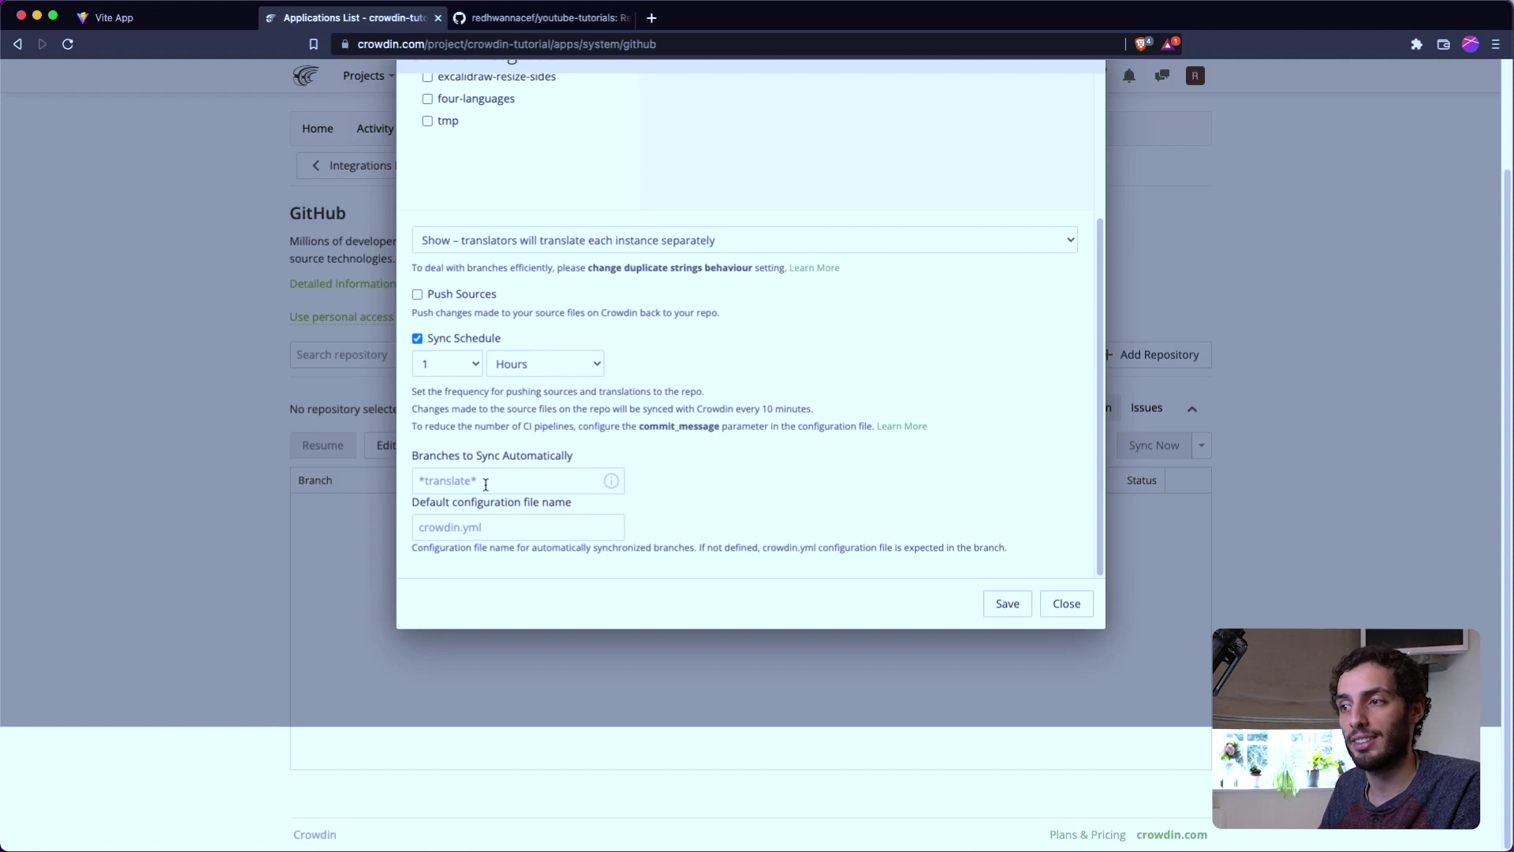
scroll(486, 484, up, 6)
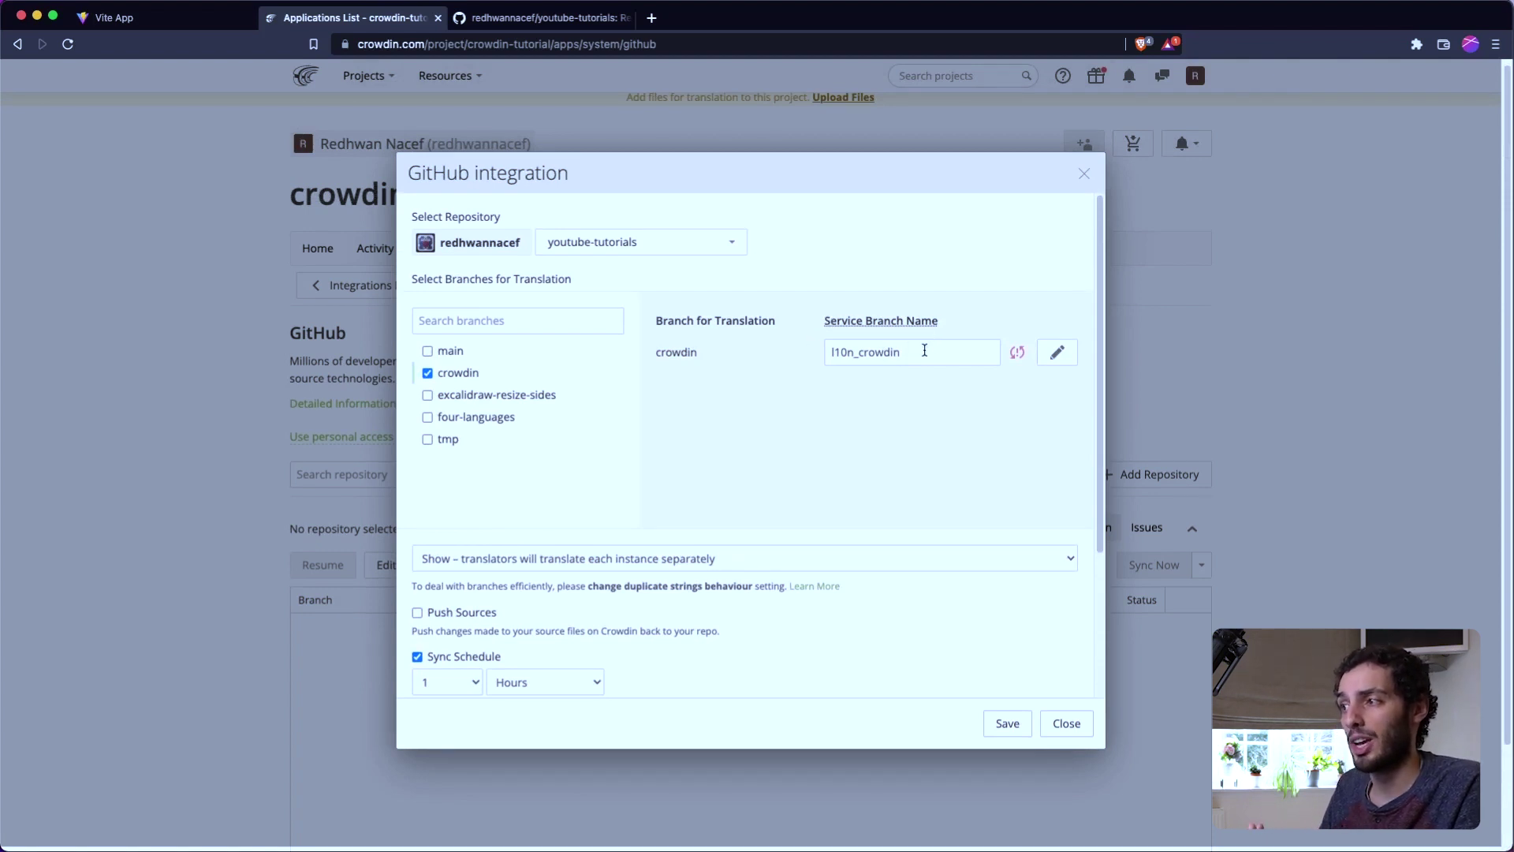
drag(933, 351, 814, 352)
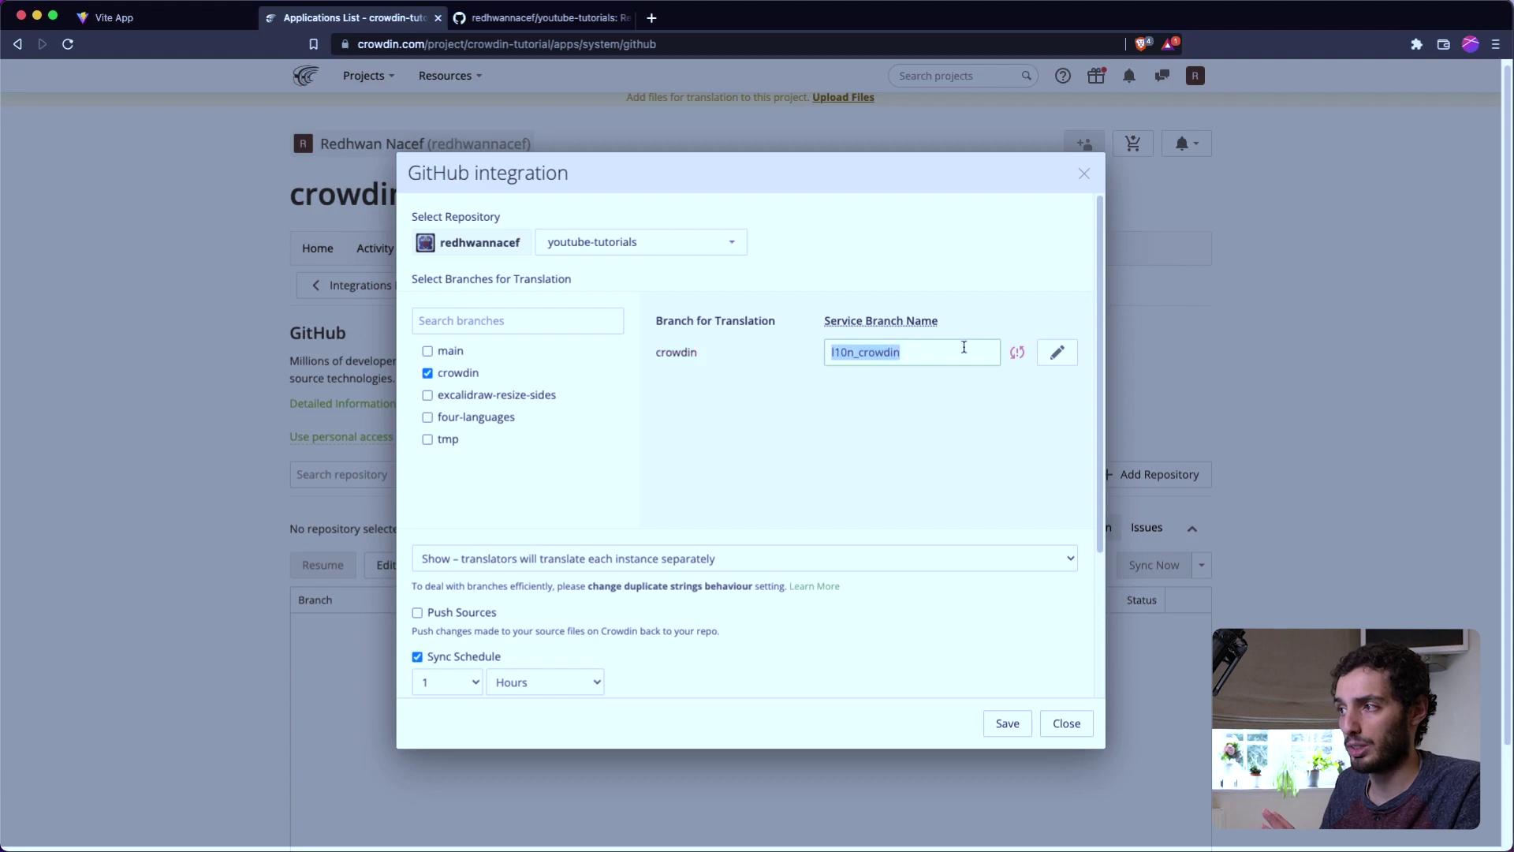
- Configure the crowdin branch with a file filter using source path /crowdin-tutorial/public/translations/en.json and expand the source file preview
click(1056, 352)
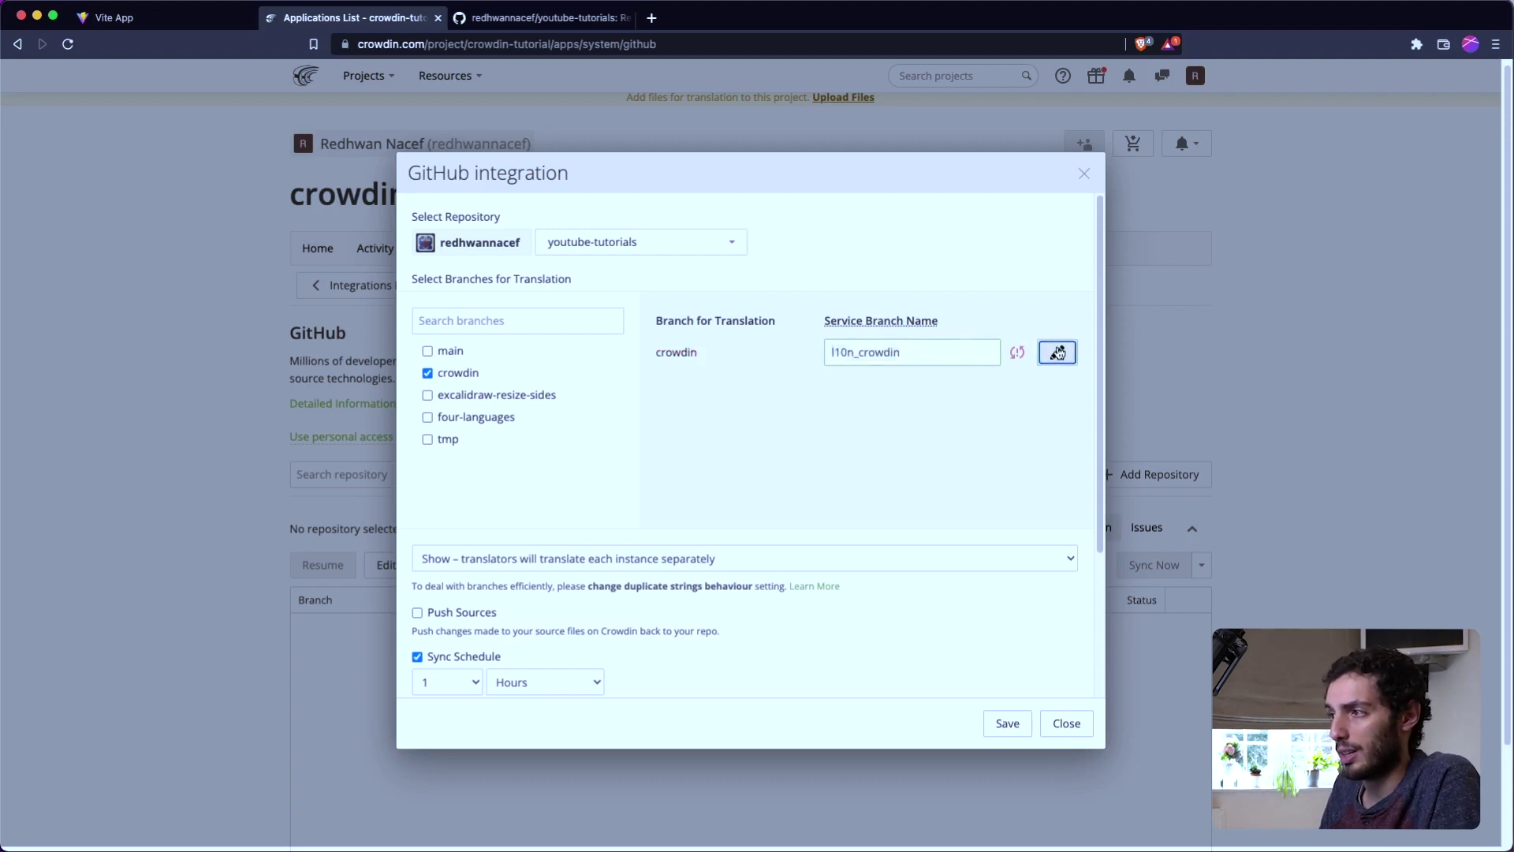
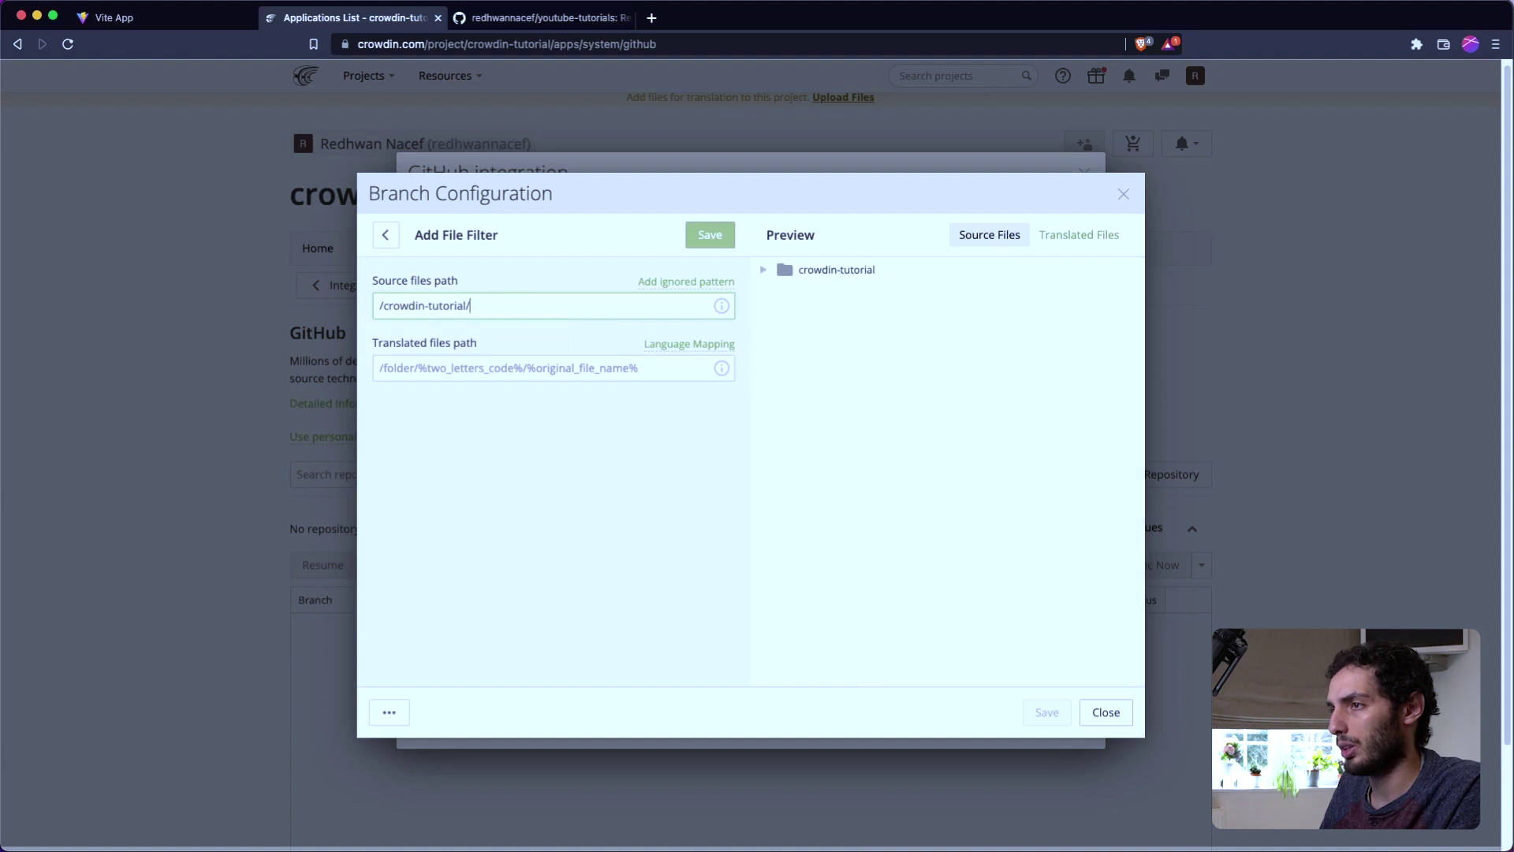
text(/)
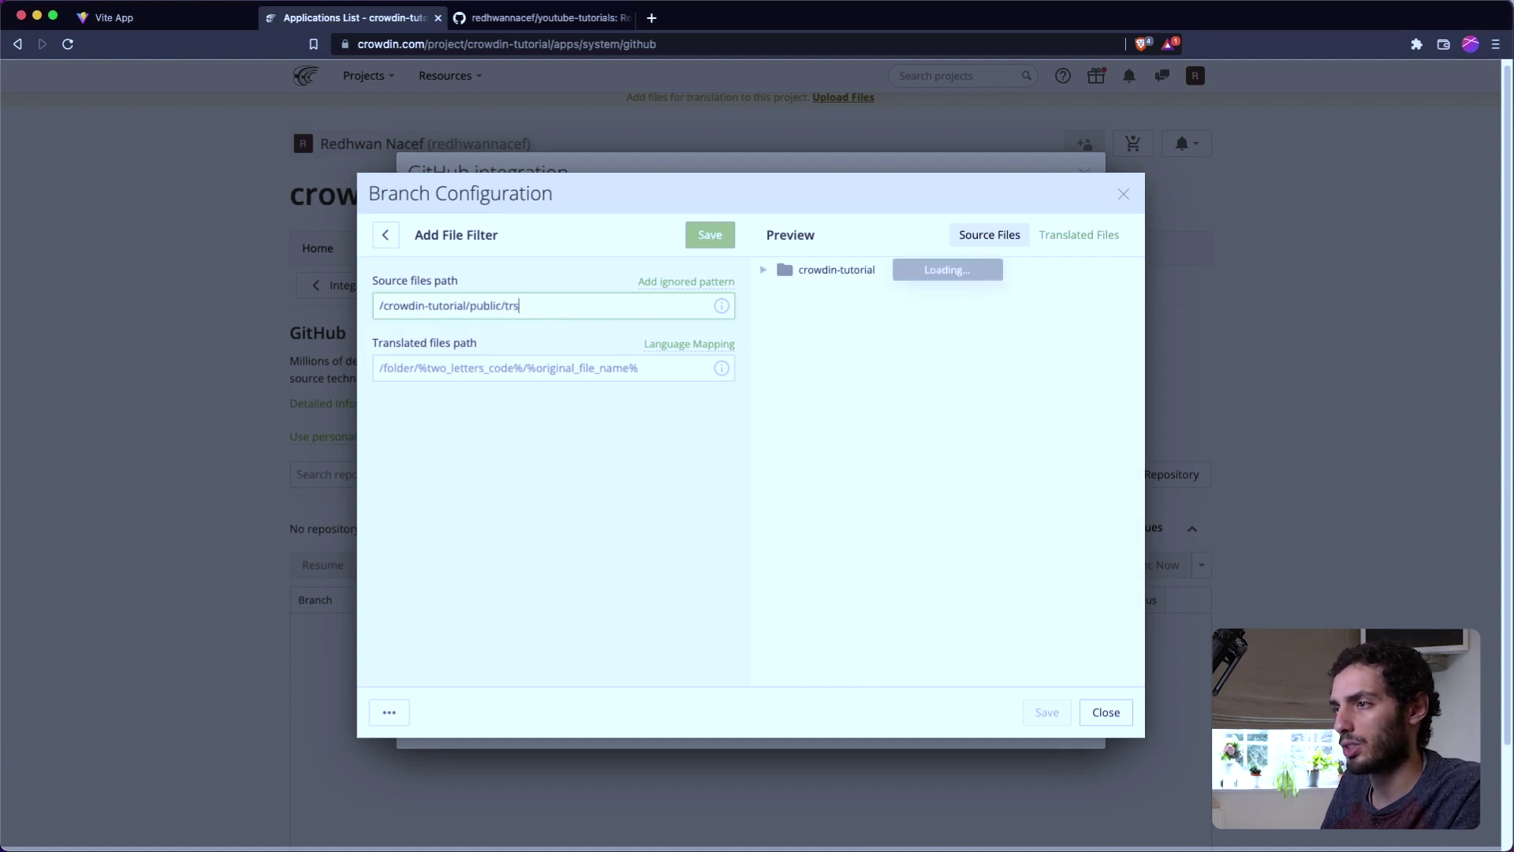
text(translations/)
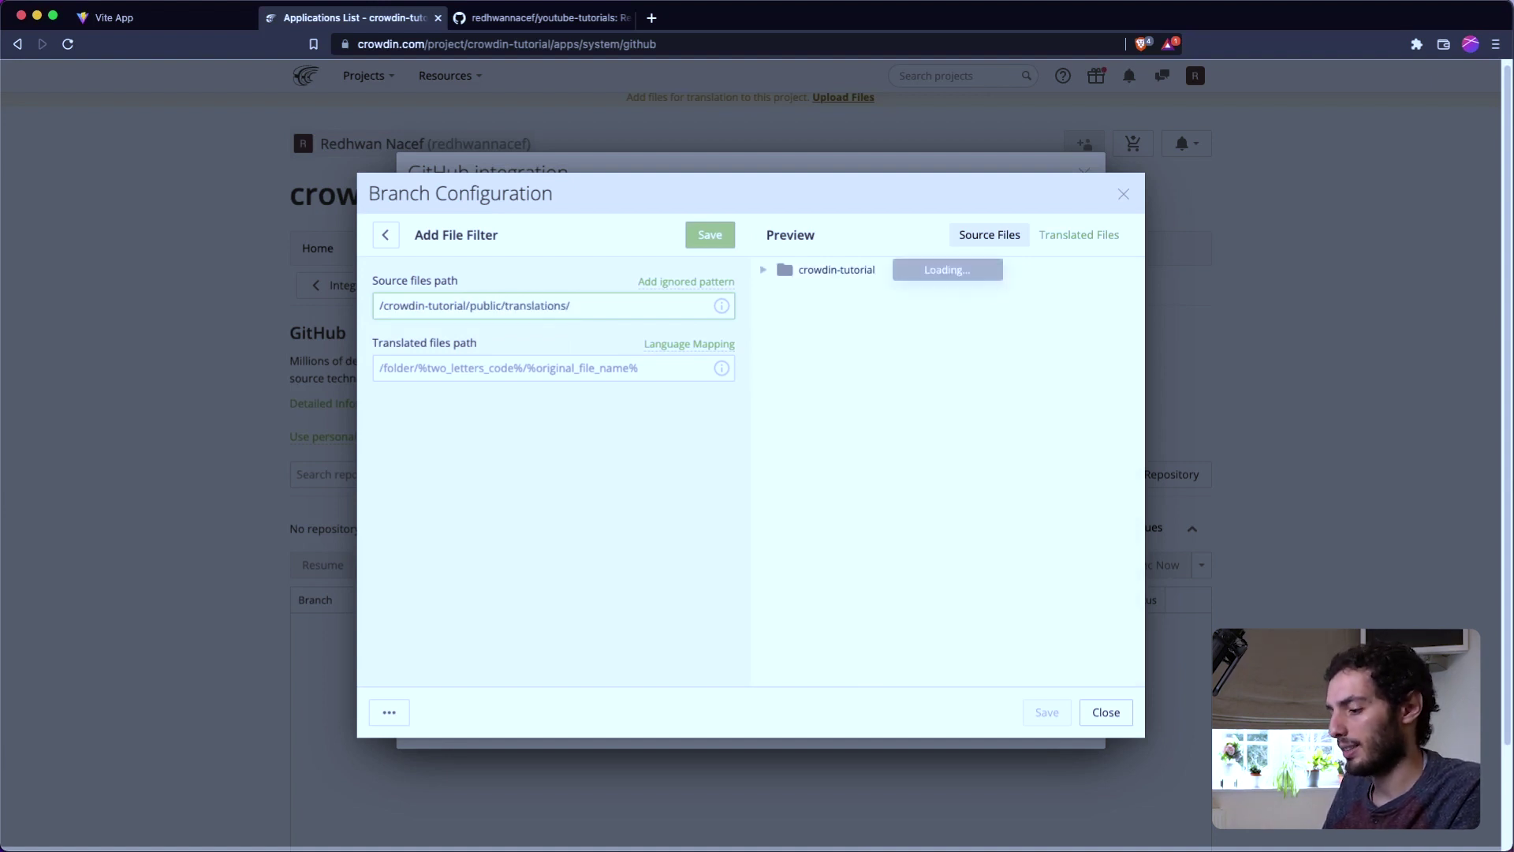
text(e)
key(BackSpace)
text(*)
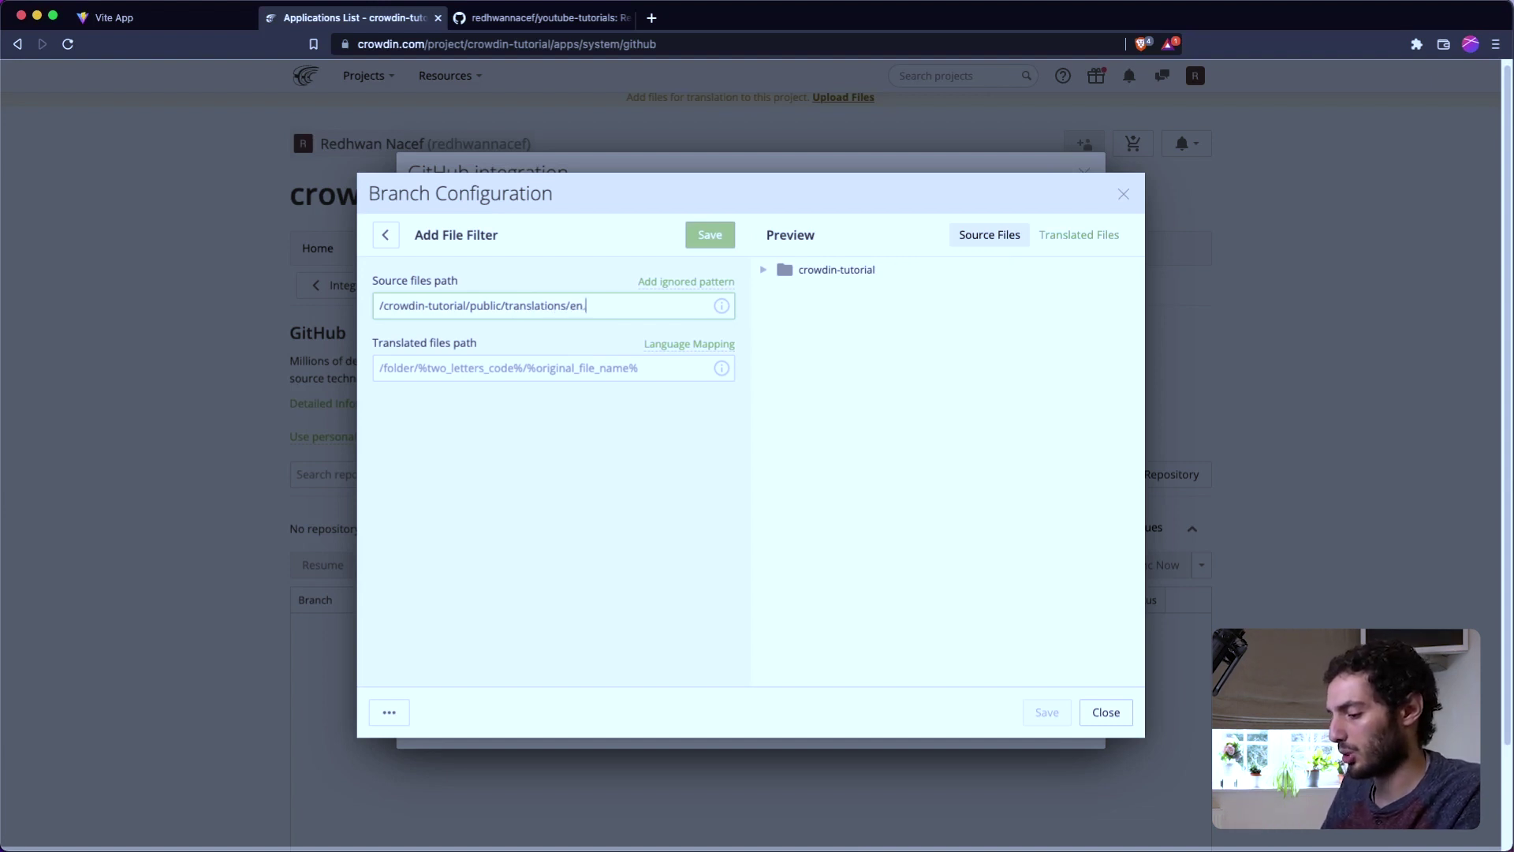
text(son)
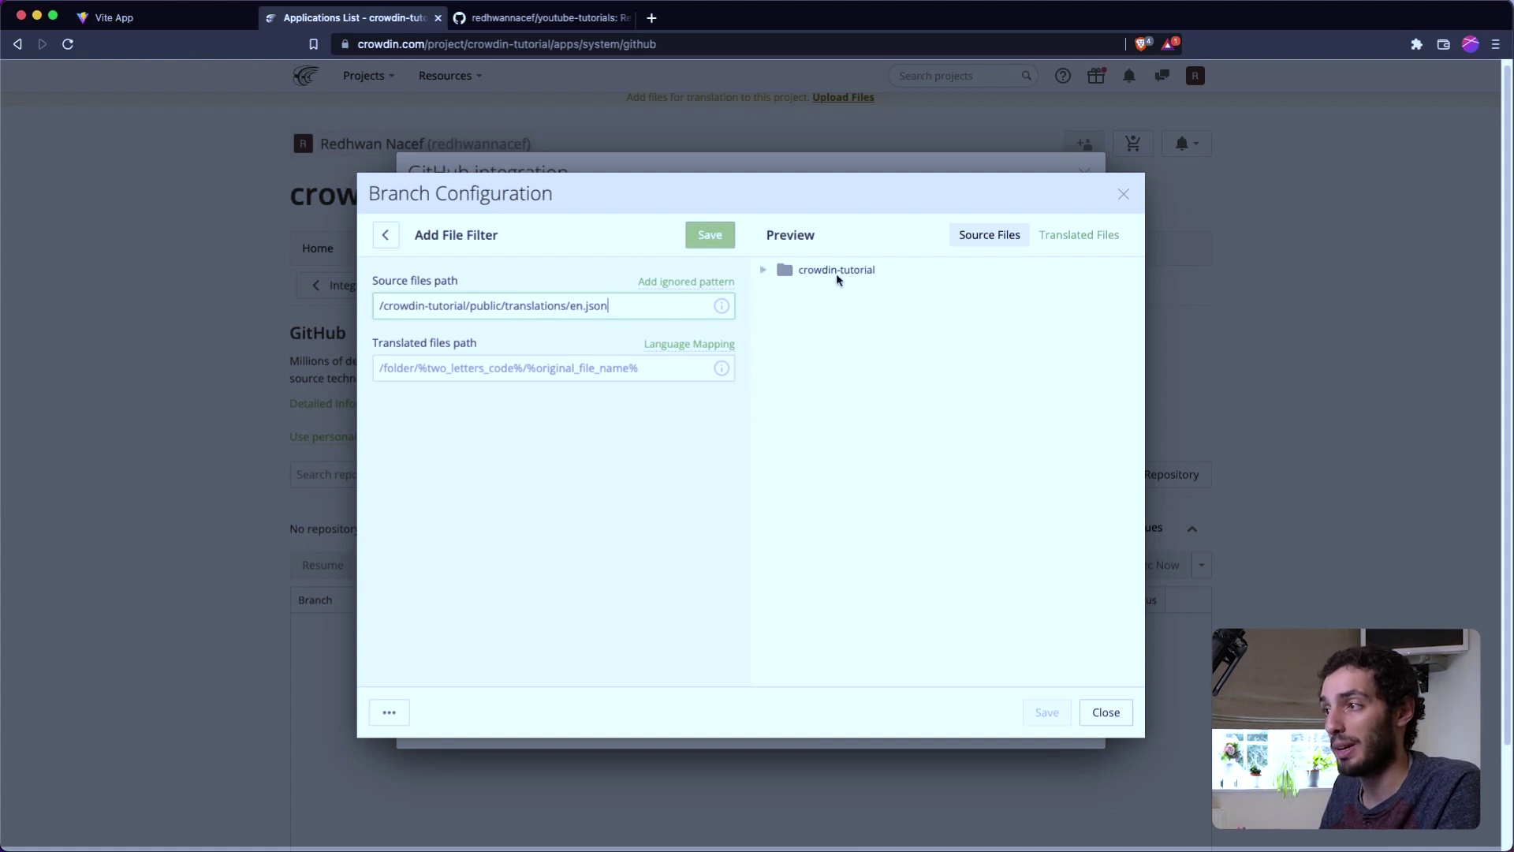
click(764, 270)
click(786, 296)
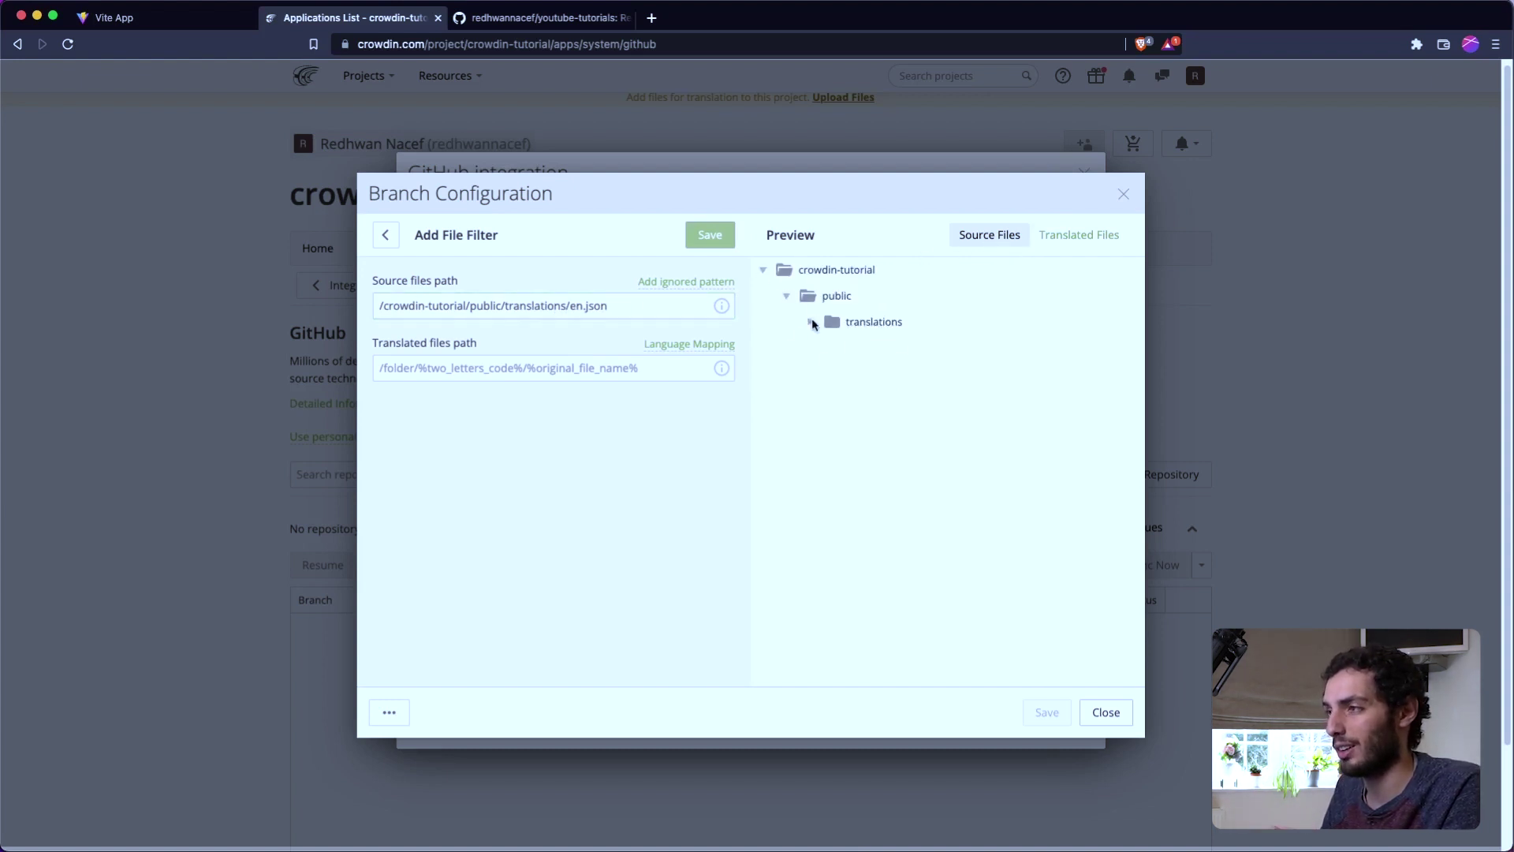
click(811, 322)
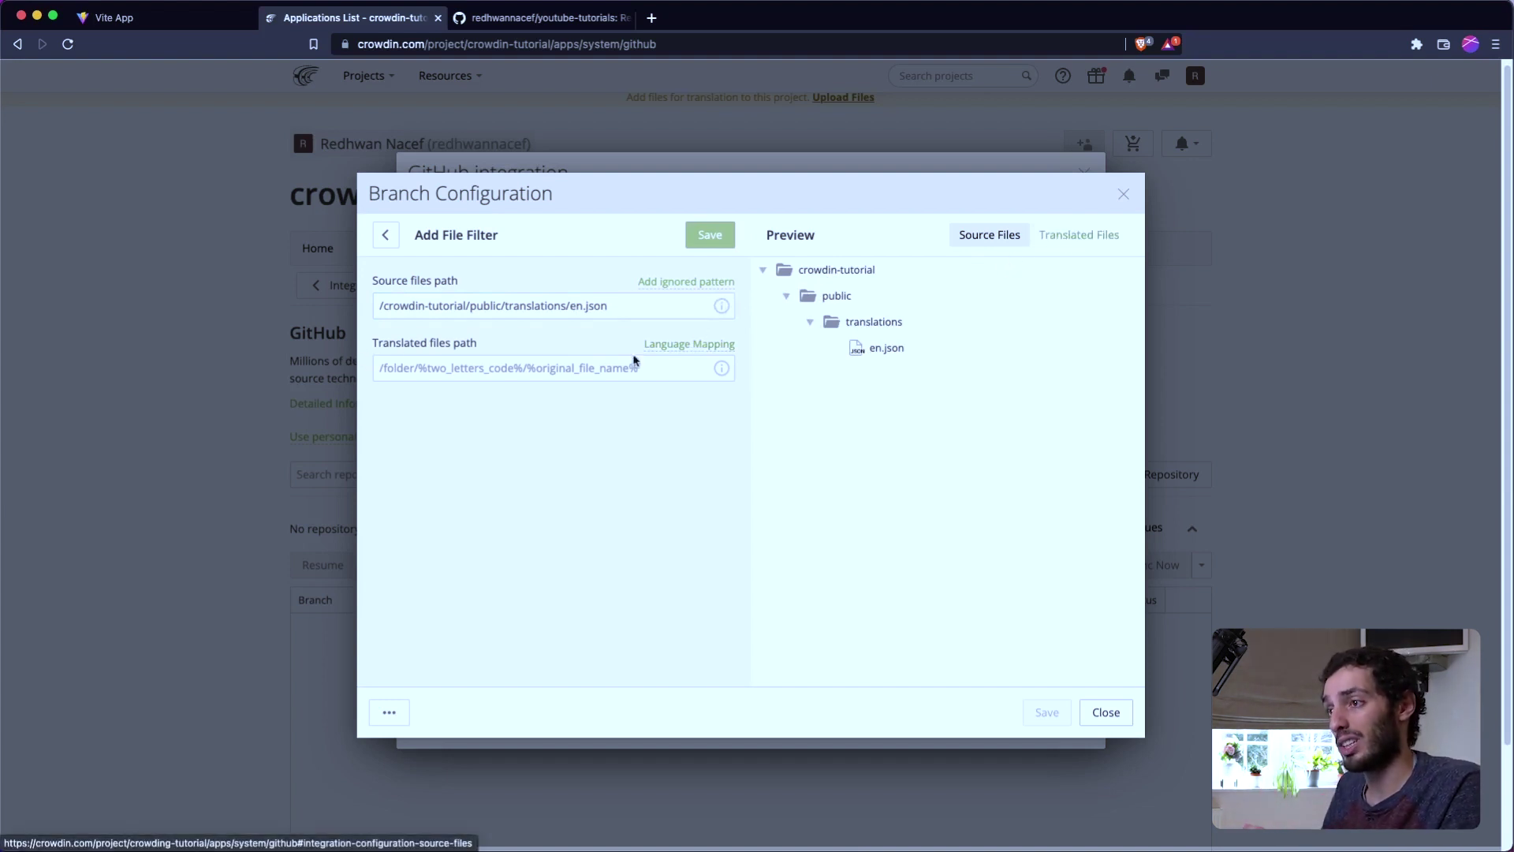
- Preview the translated files and begin the translated files path with /%original_path%/ from the placeholder list
click(1077, 237)
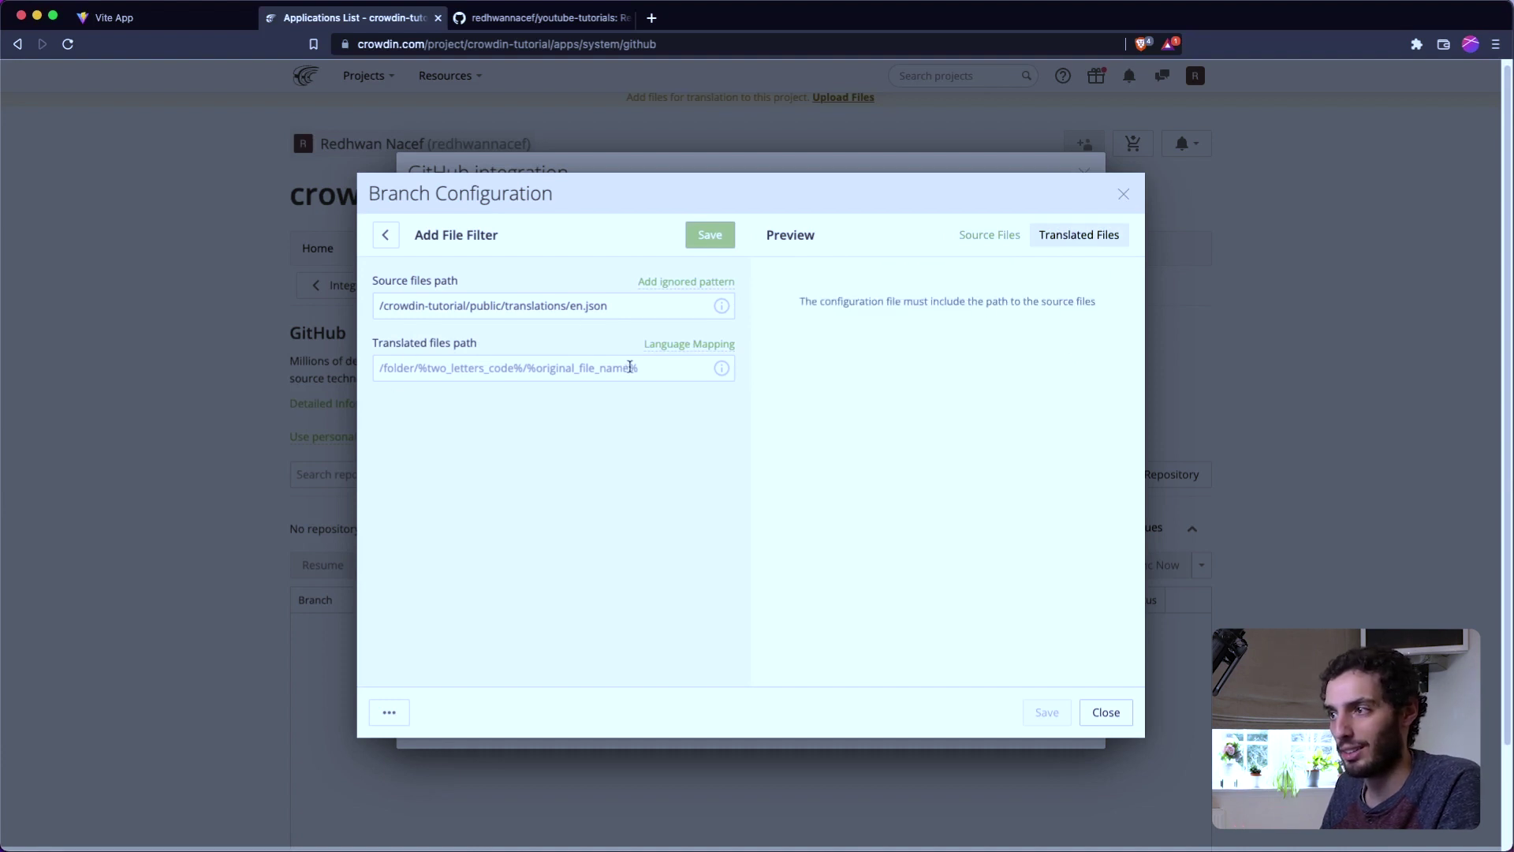
click(721, 369)
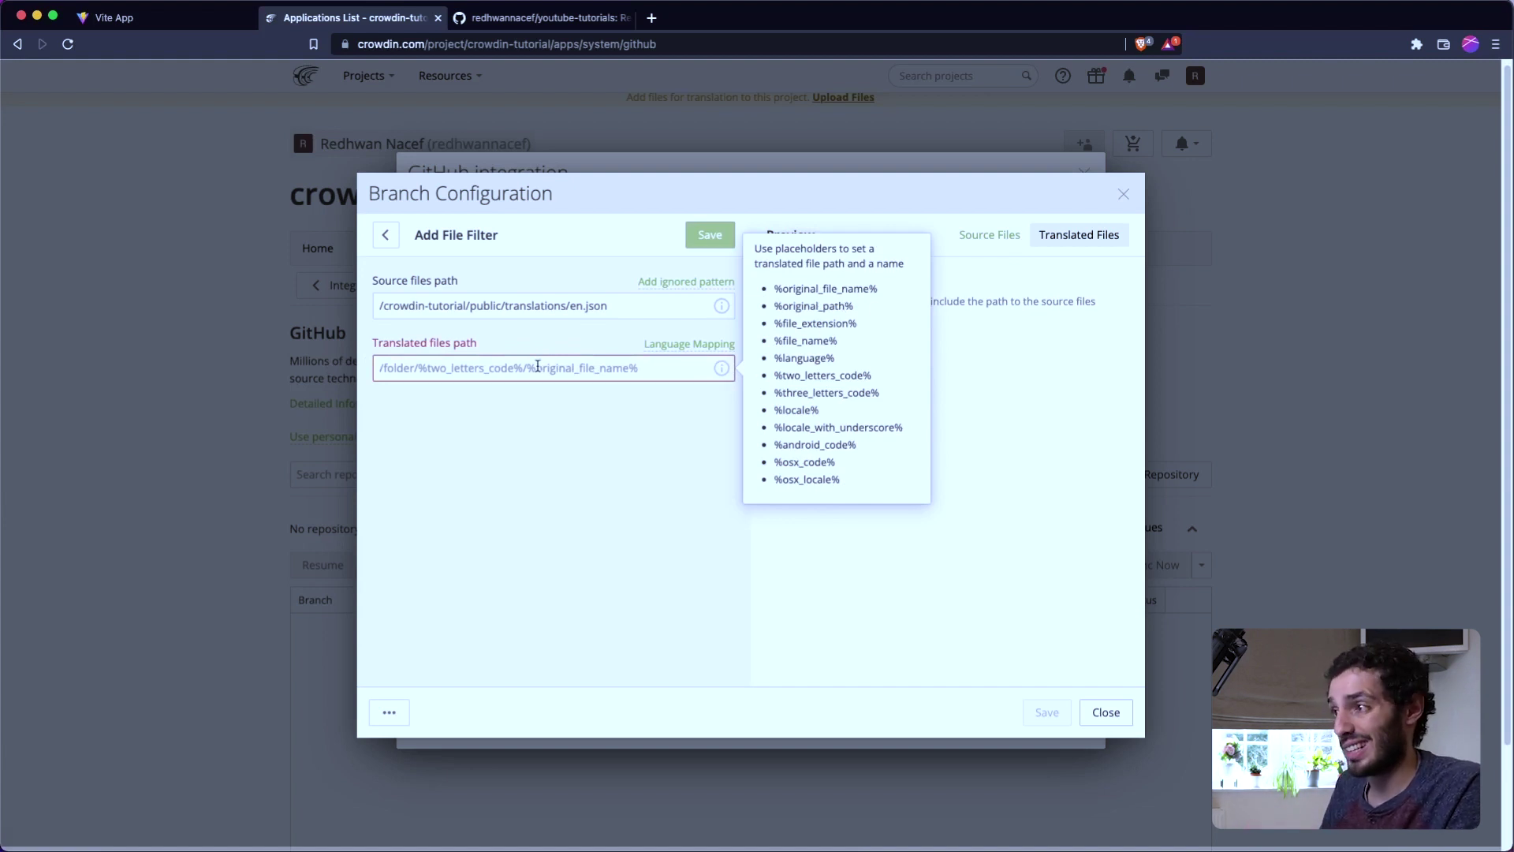
drag(776, 307, 871, 317)
key(super+c)
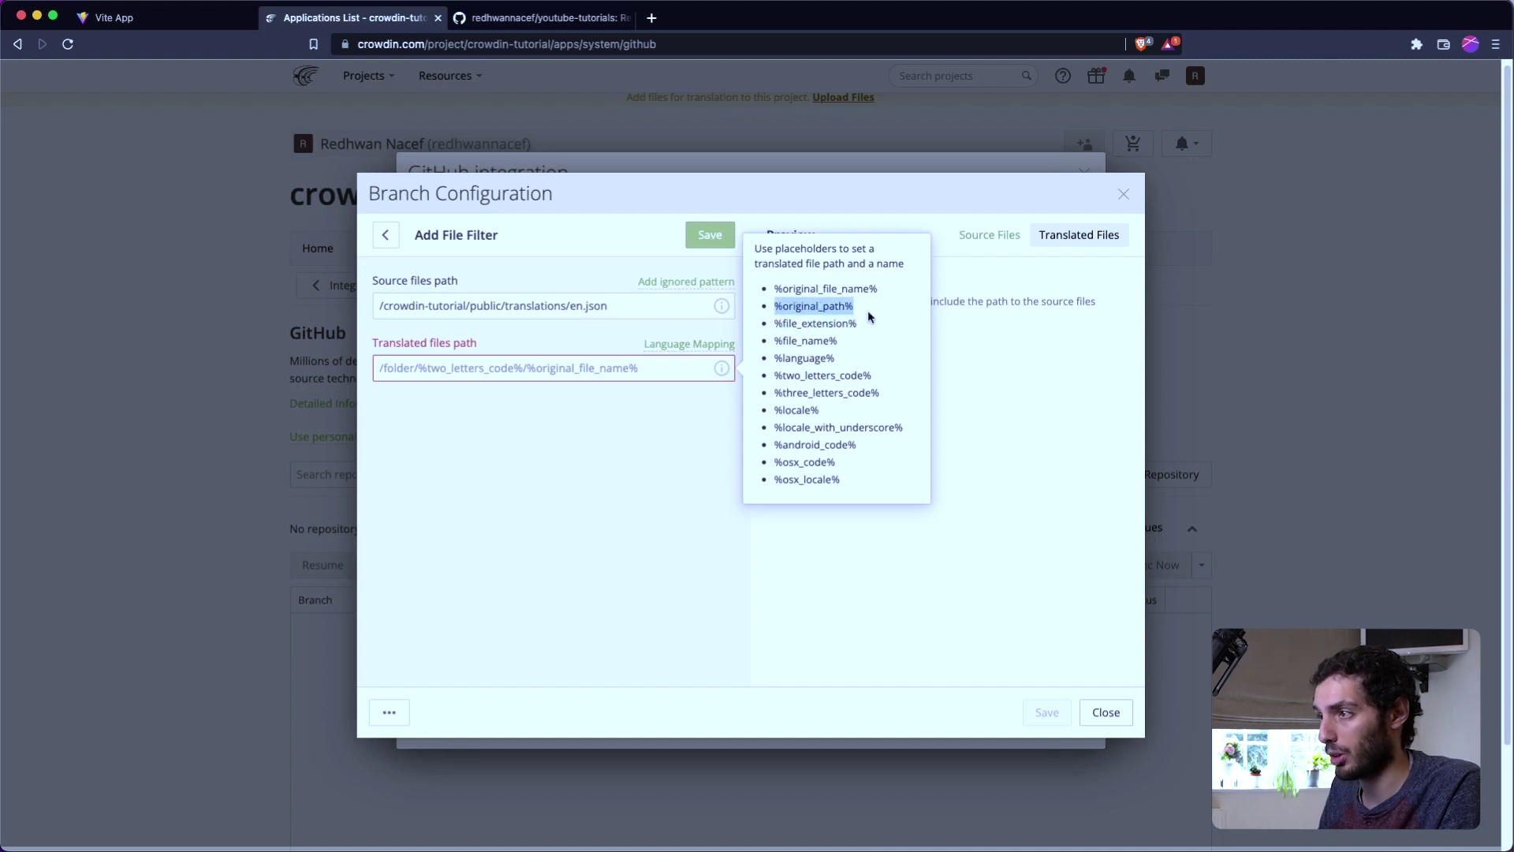
click(434, 368)
text(/)
key(super+v)
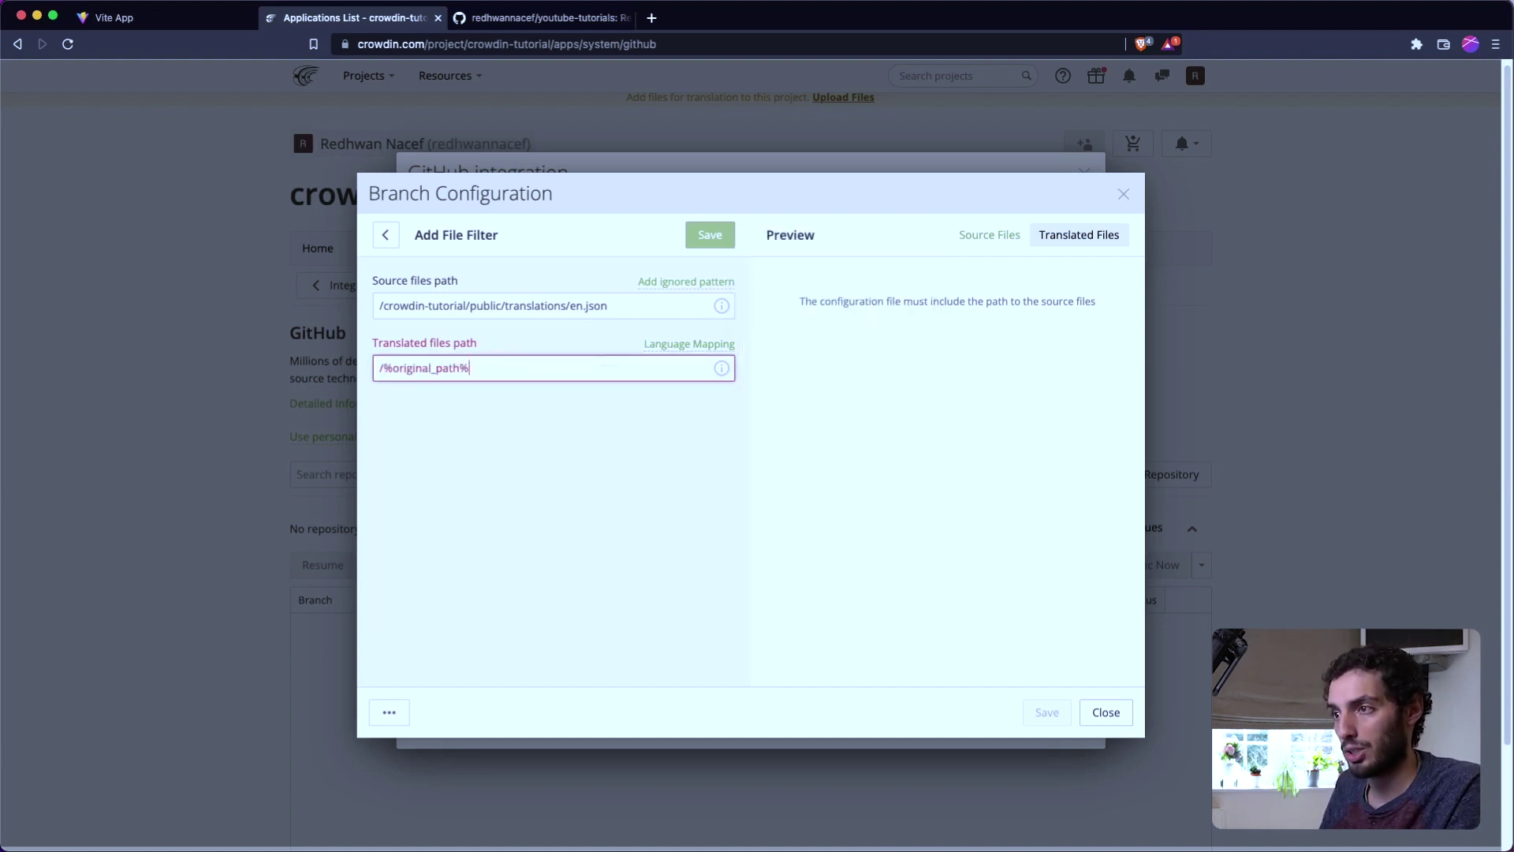
text(/)
- Complete the translated files path by appending %two_letters_code%.json from the available placeholders
click(720, 366)
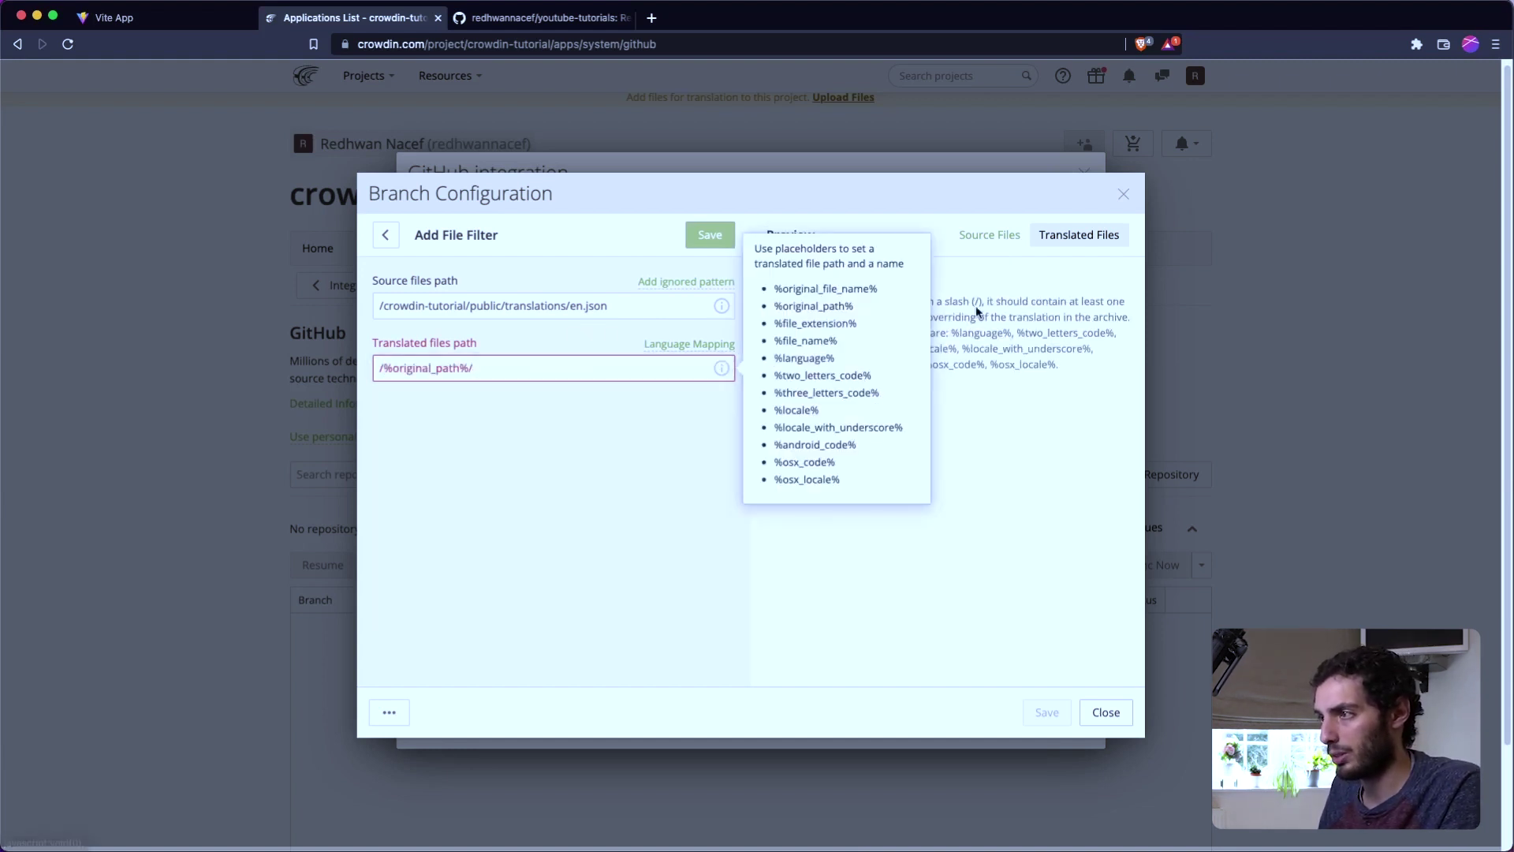
drag(775, 379, 895, 380)
key(super+c)
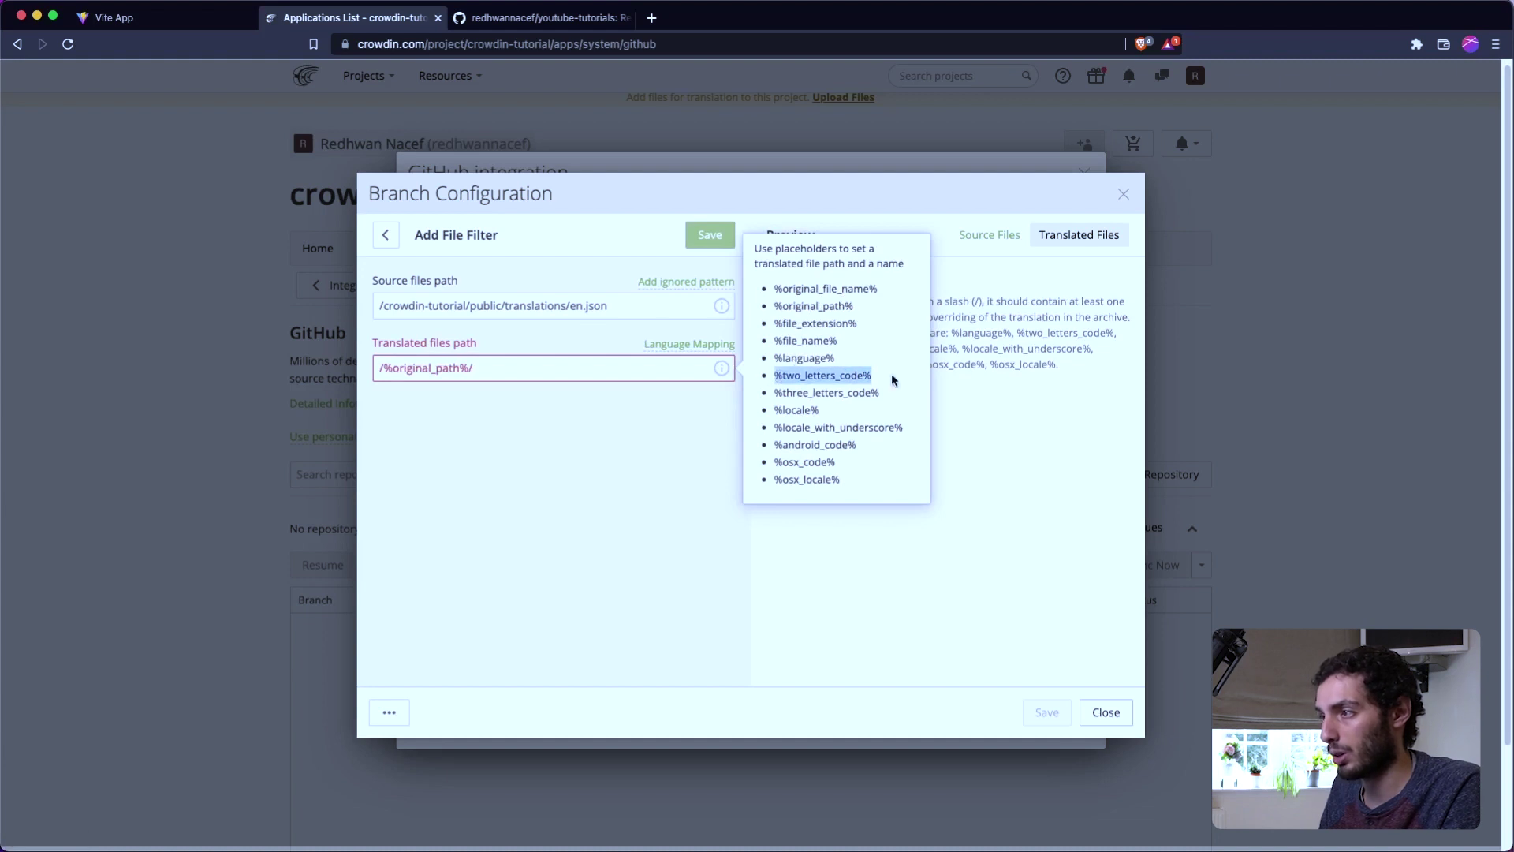
click(514, 365)
key(super+v)
text(.js)
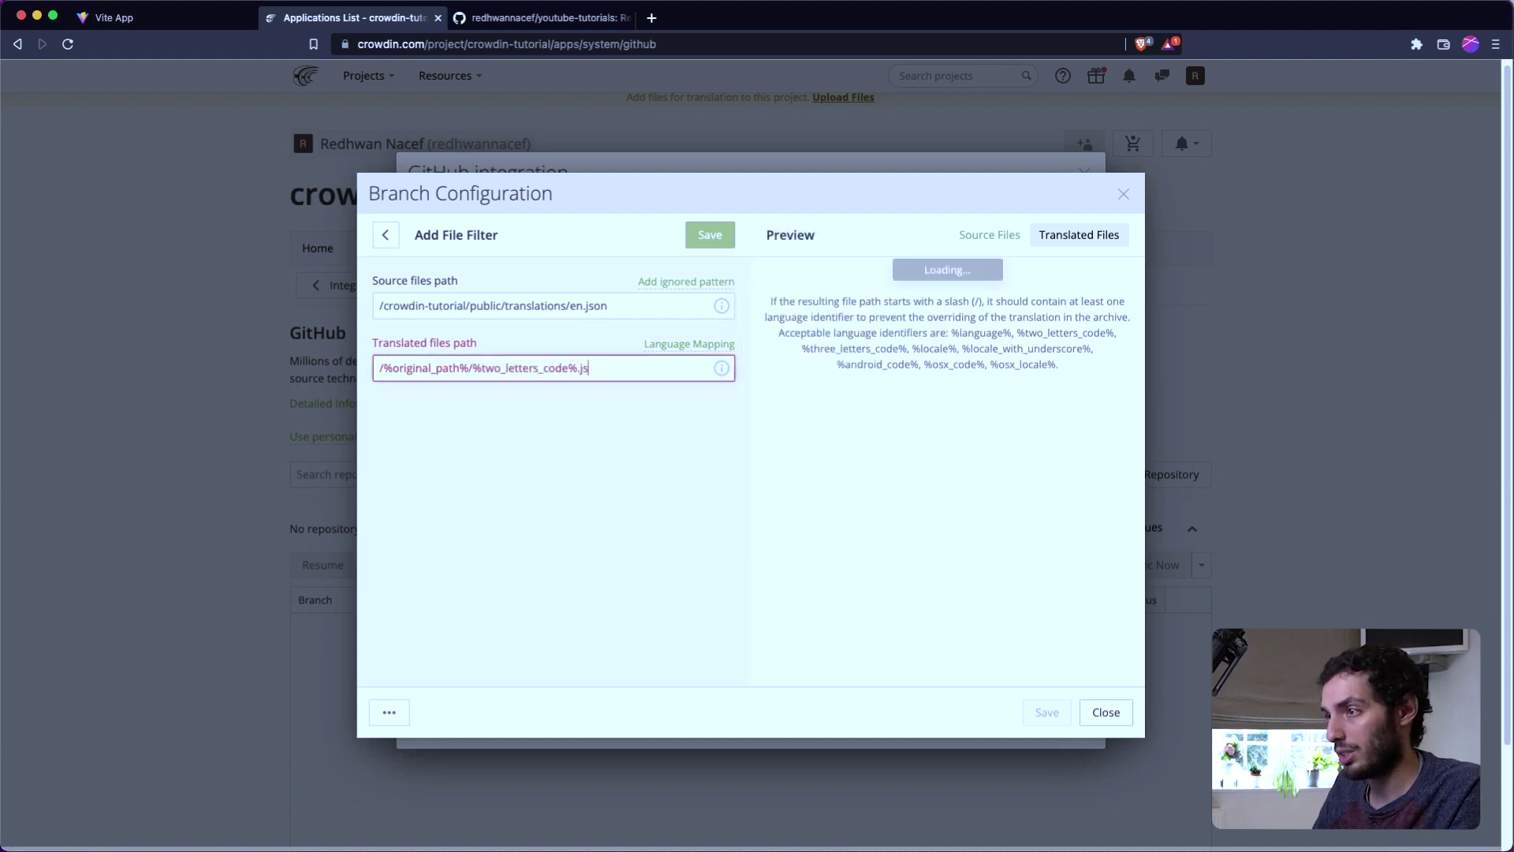
text(on)
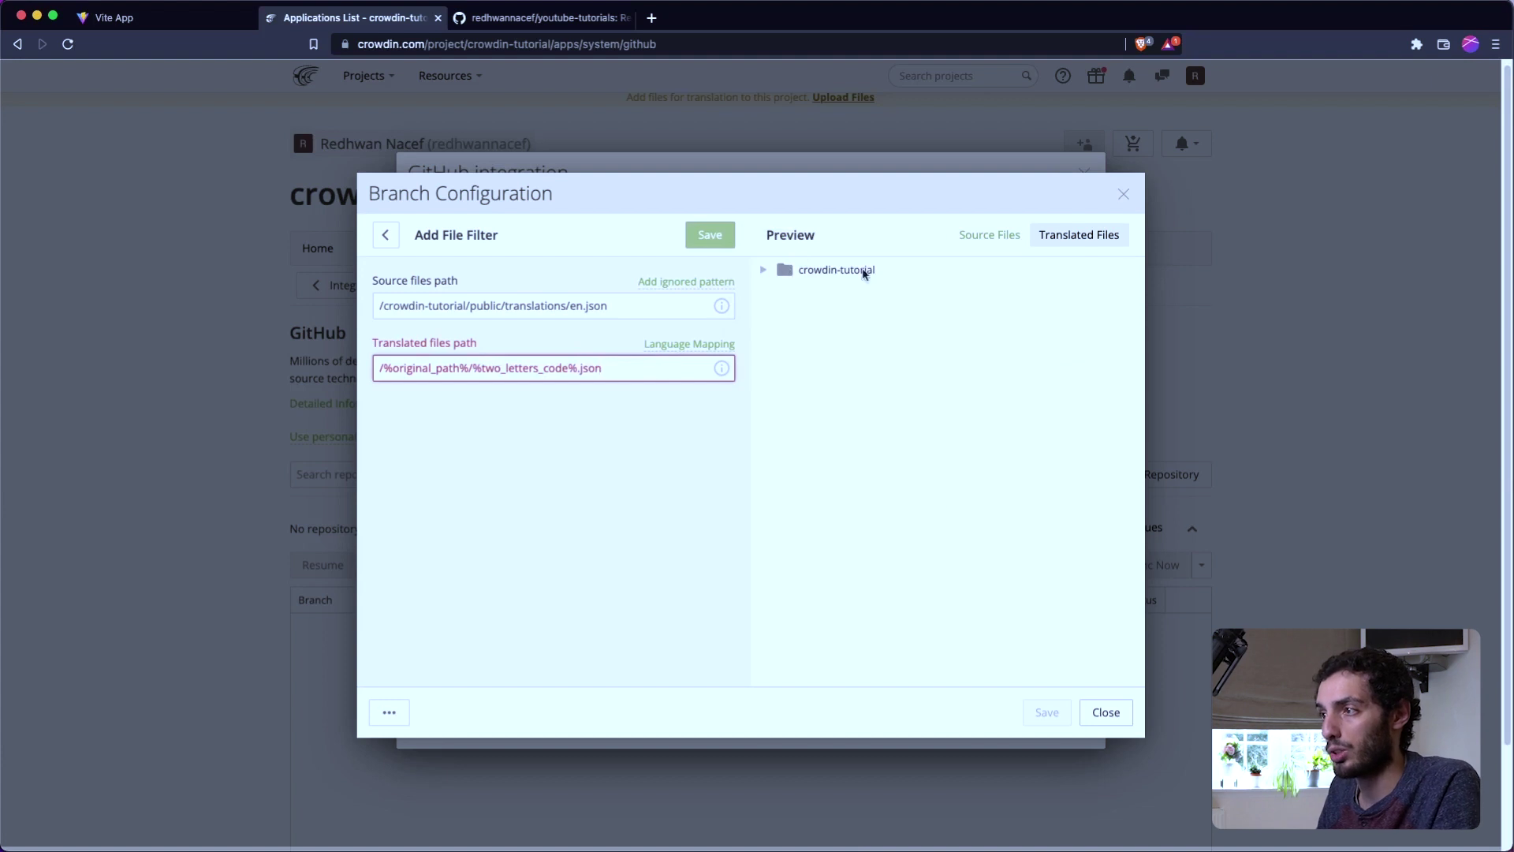
- Expand the translated files preview down to the translations folder, then save the file filter and the branch configuration
click(764, 271)
click(787, 297)
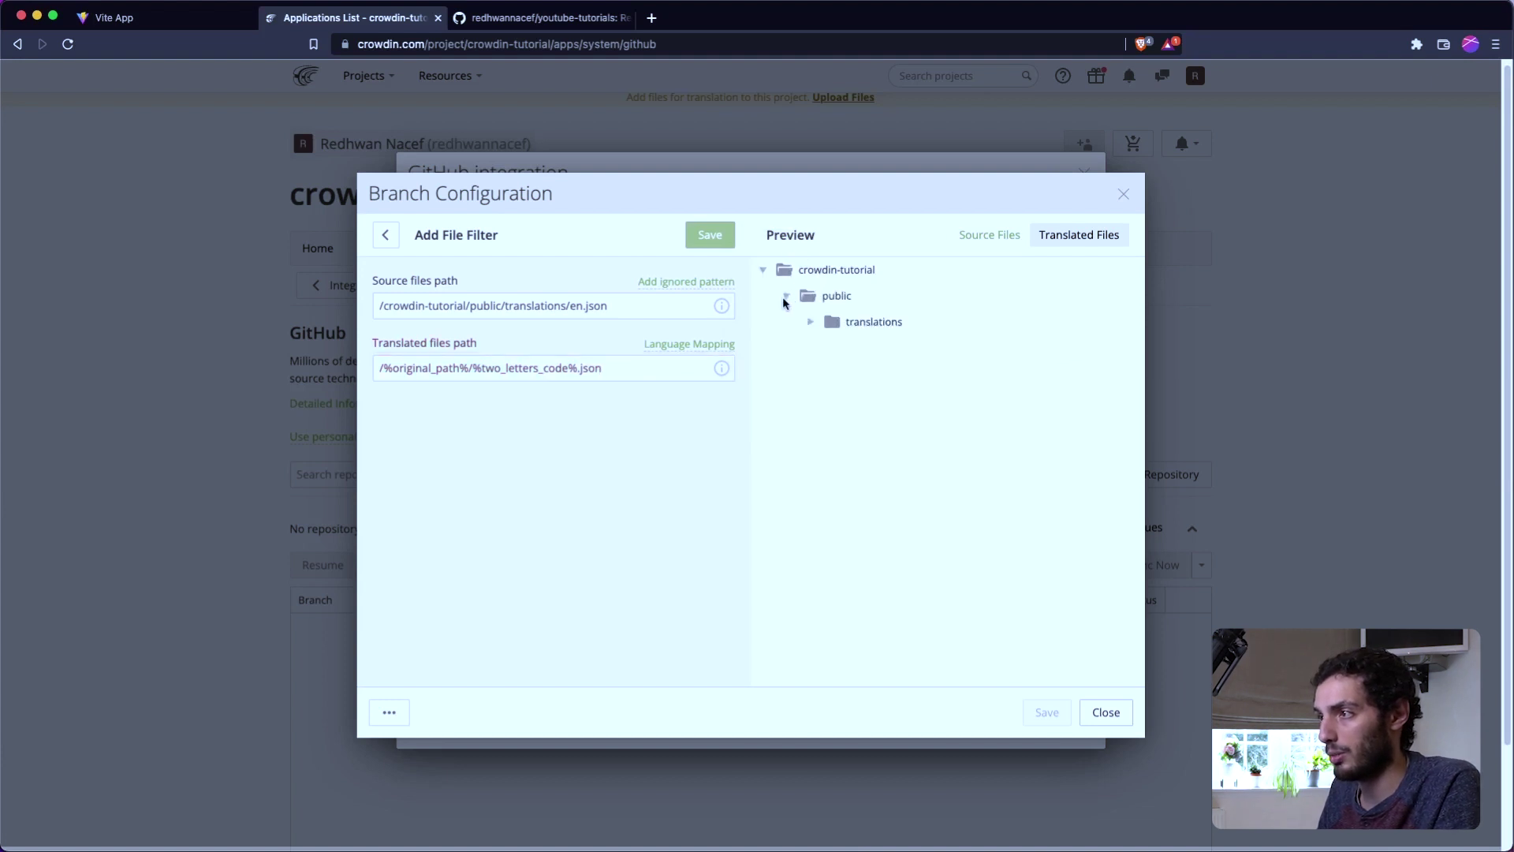
click(810, 322)
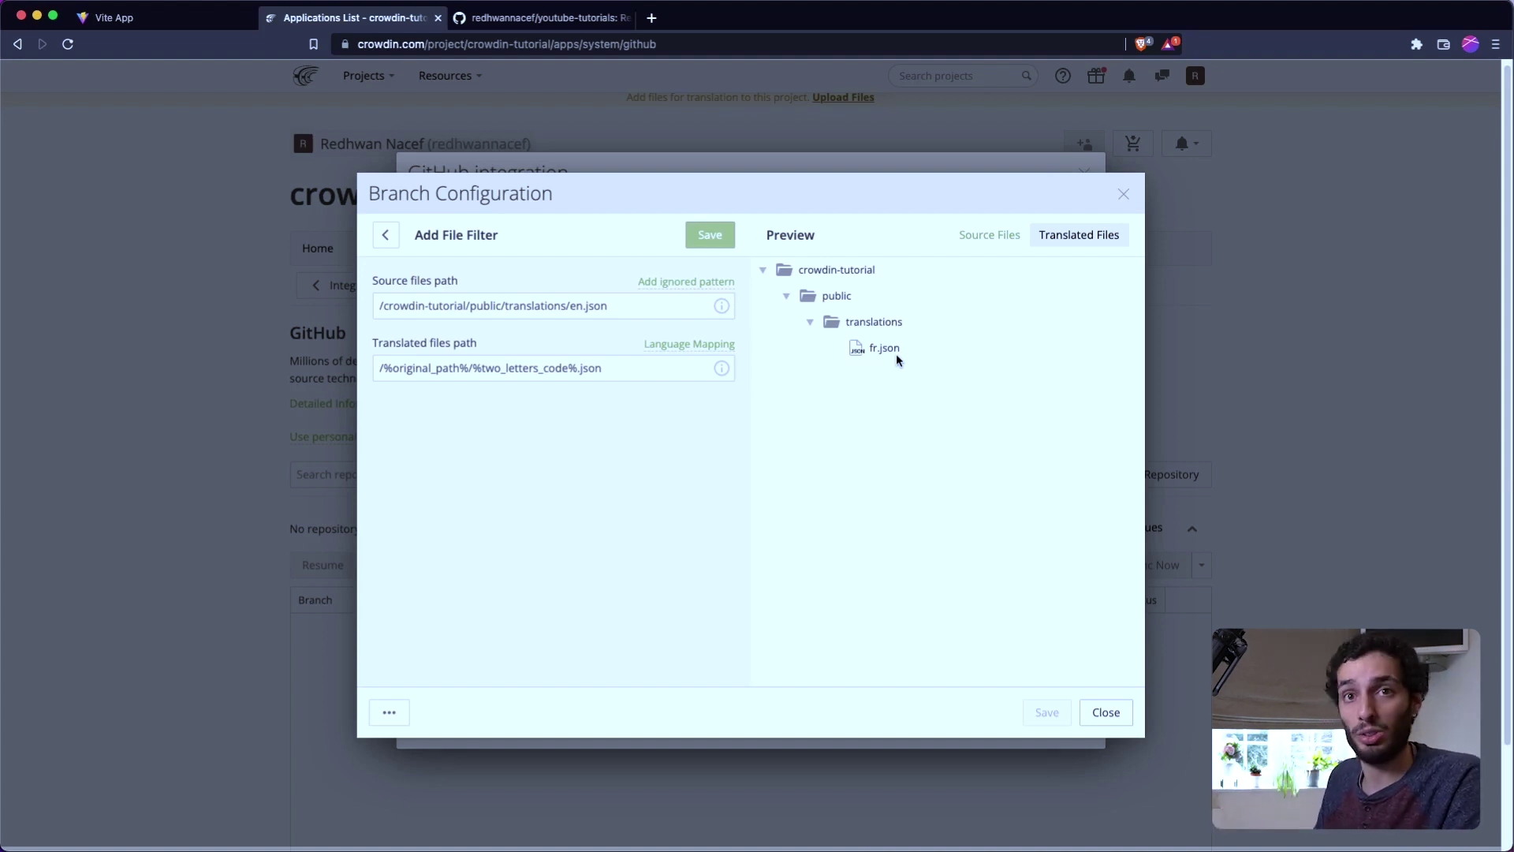
click(710, 234)
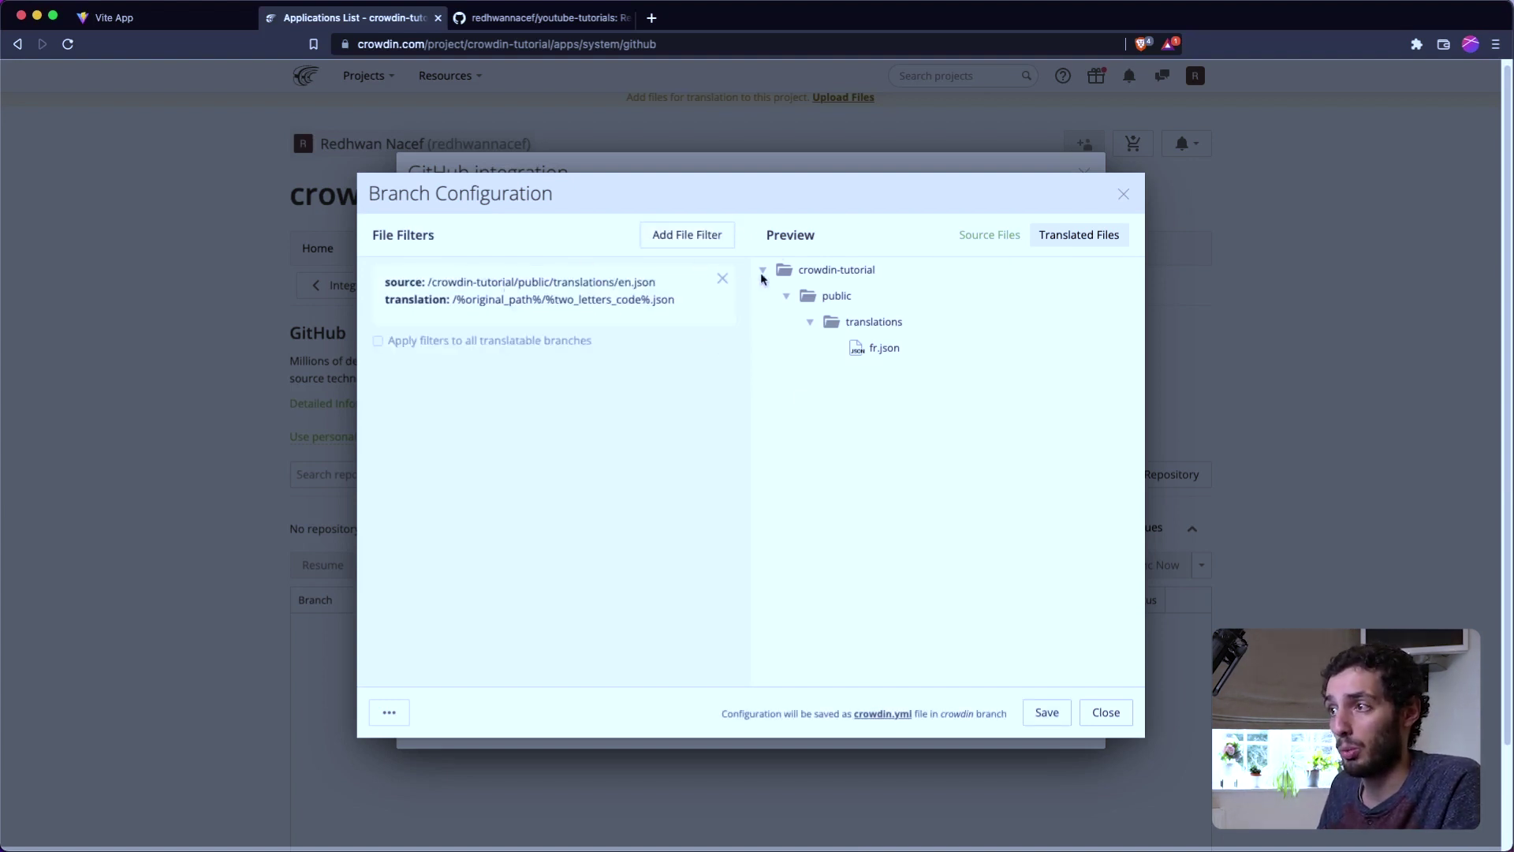
click(1048, 712)
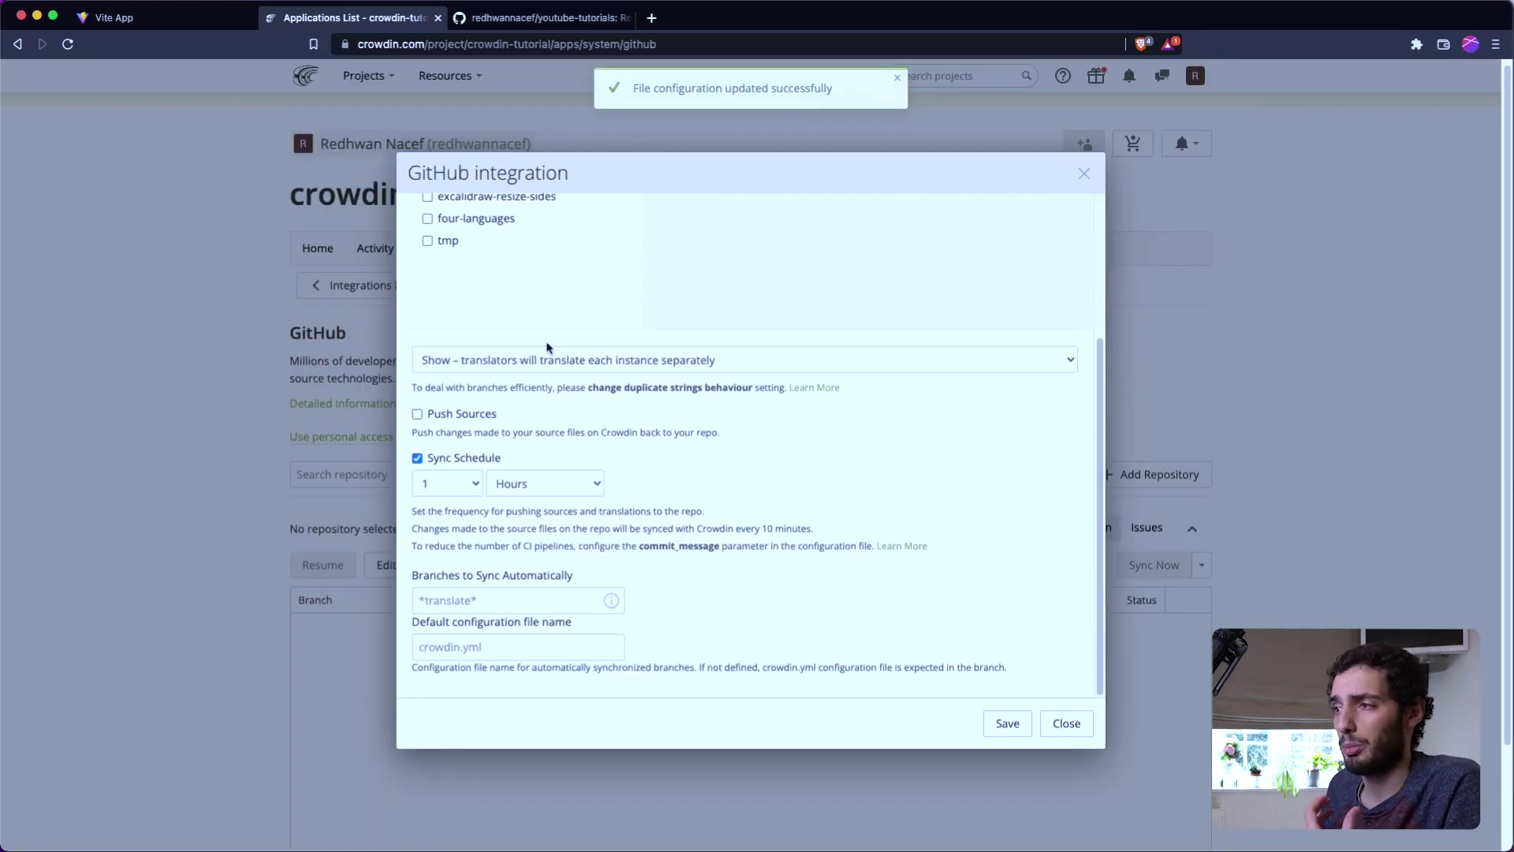
- Set duplicate strings to Show within a version branch (strict detection) and save the GitHub integration
click(613, 365)
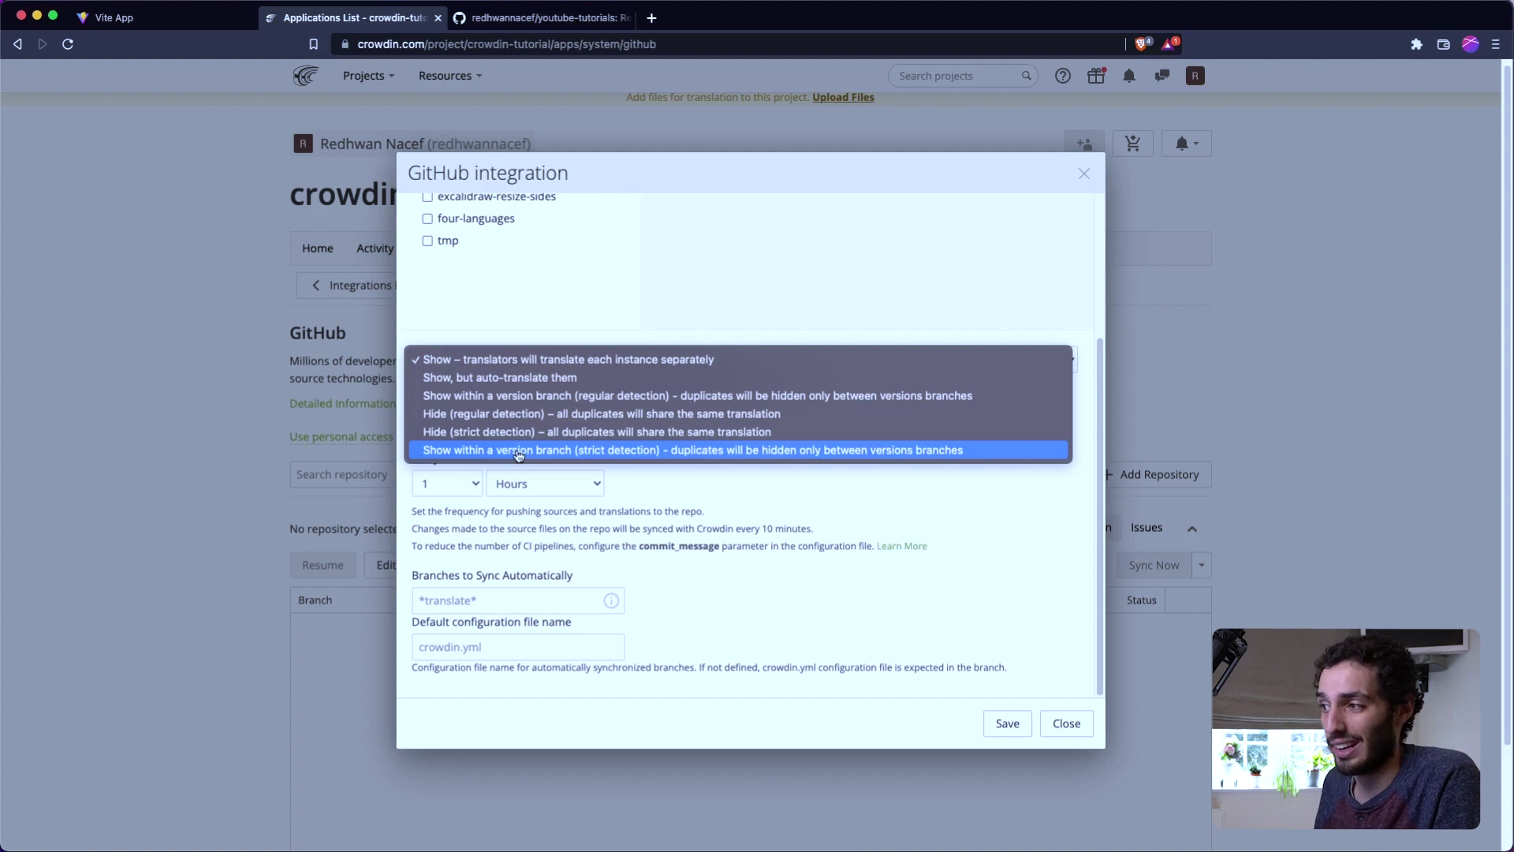
click(737, 450)
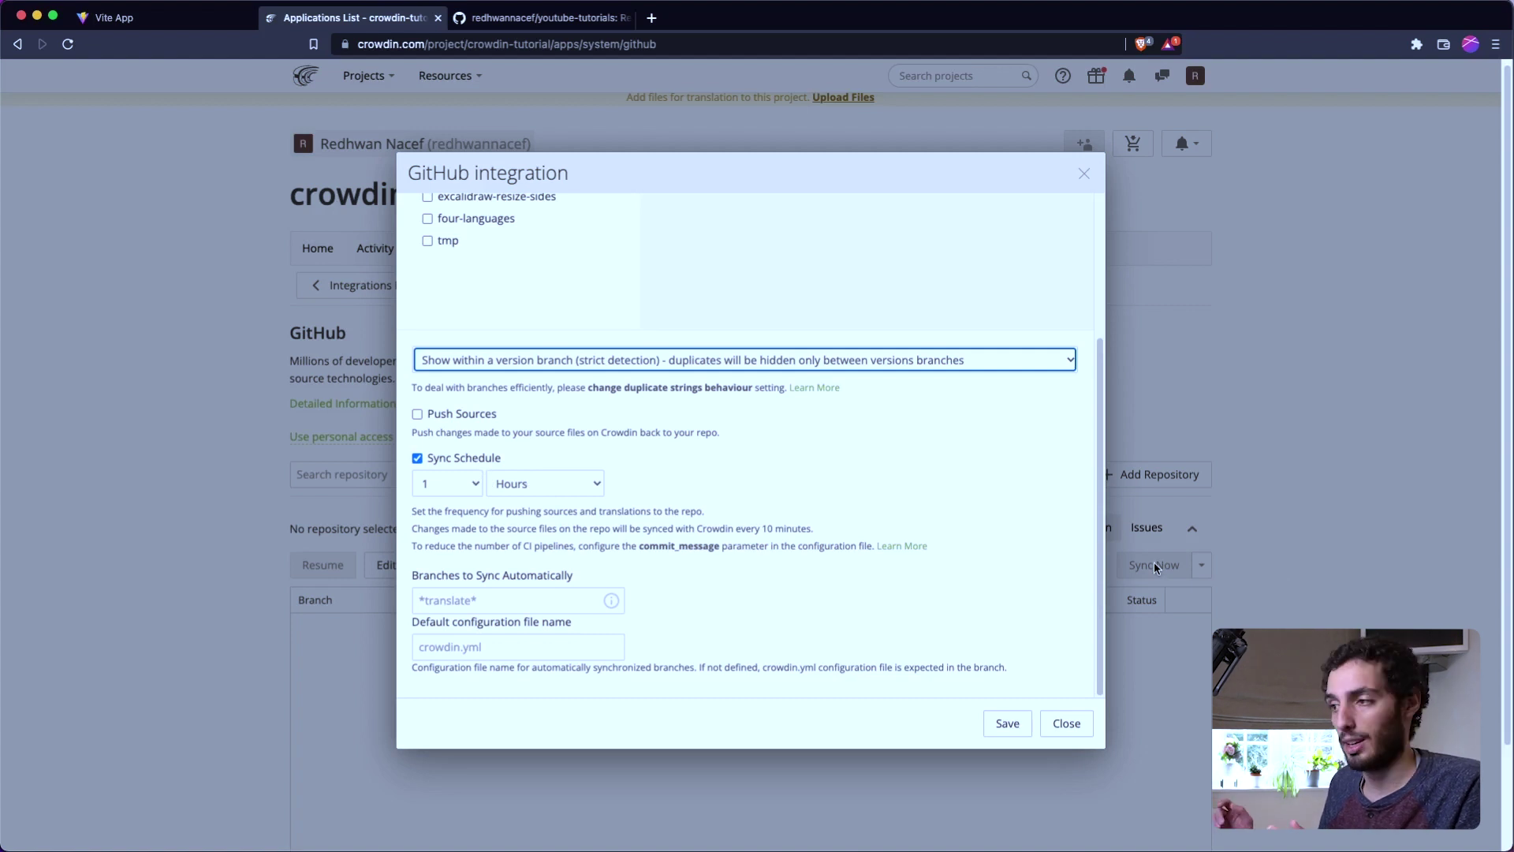
scroll(842, 460, down, 2)
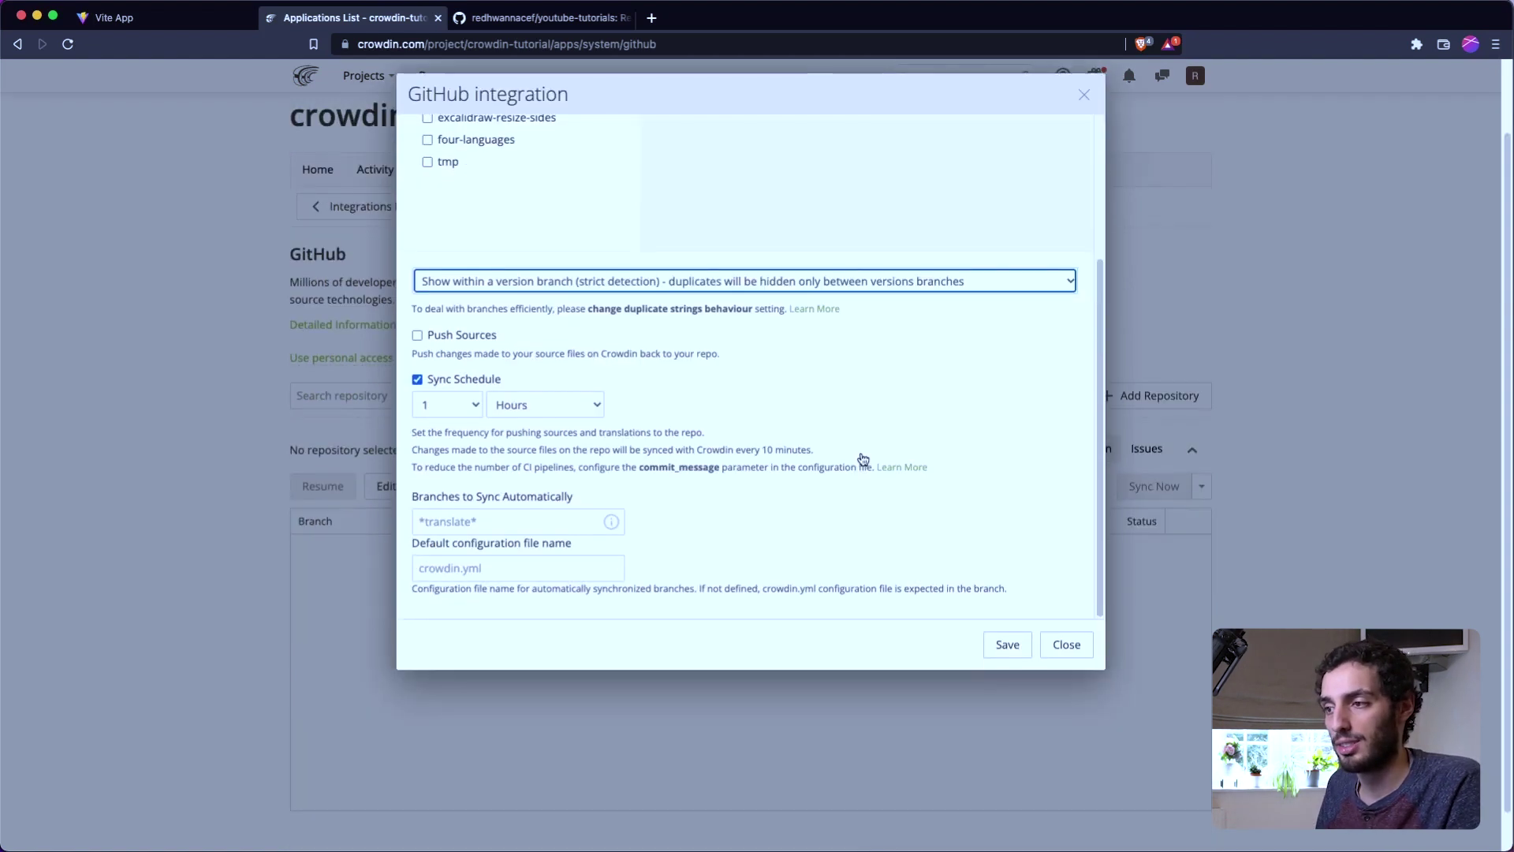
click(1007, 646)
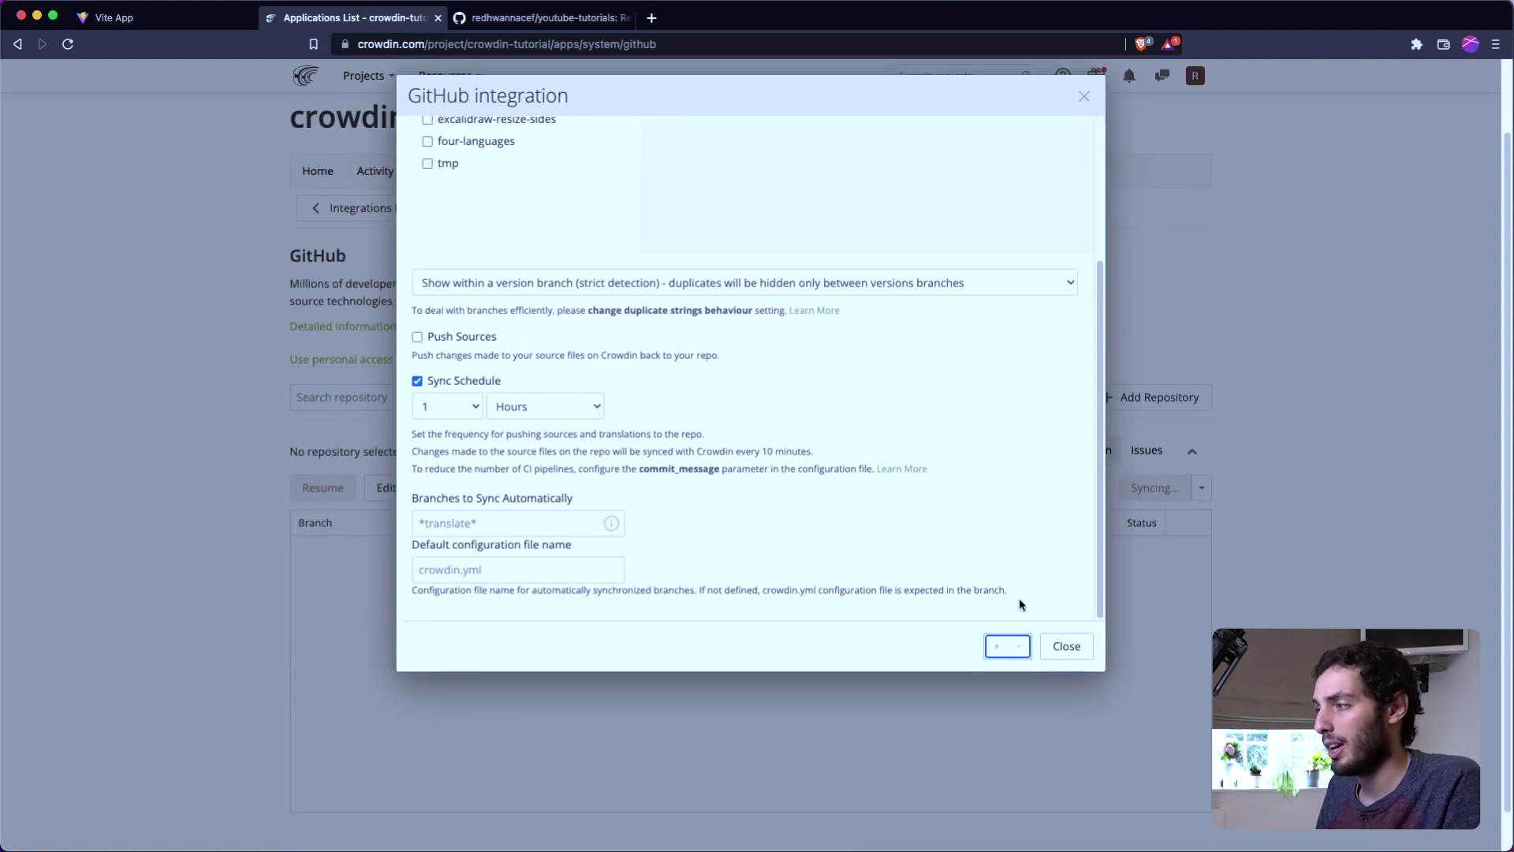
scroll(807, 507, down, 1)
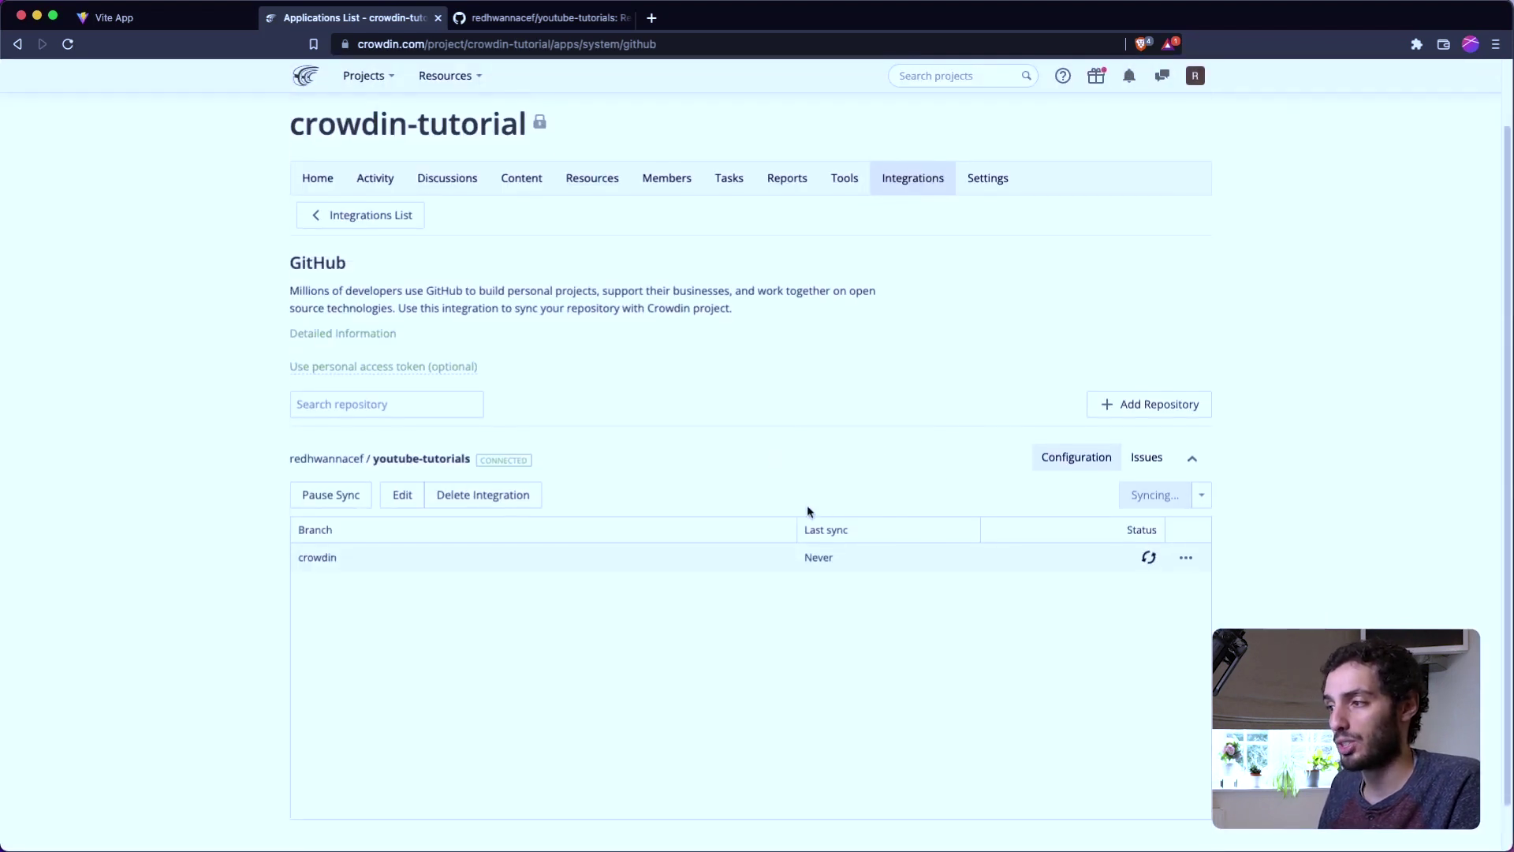
- Go to the project owner's profile and open the crowdin-tutorial project's home page from there
scroll(1183, 343, up, 2)
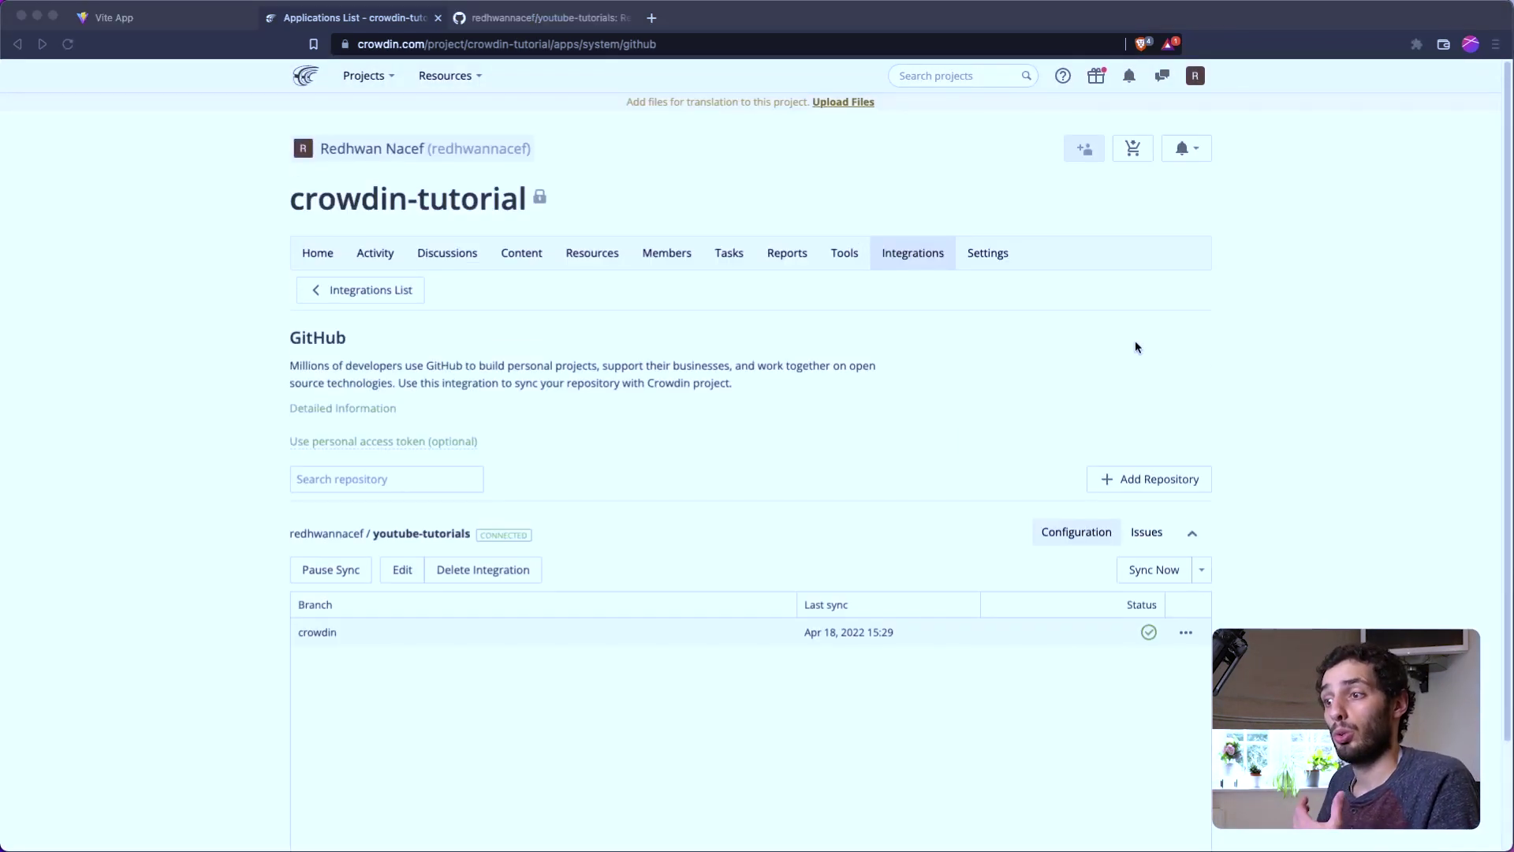
click(357, 149)
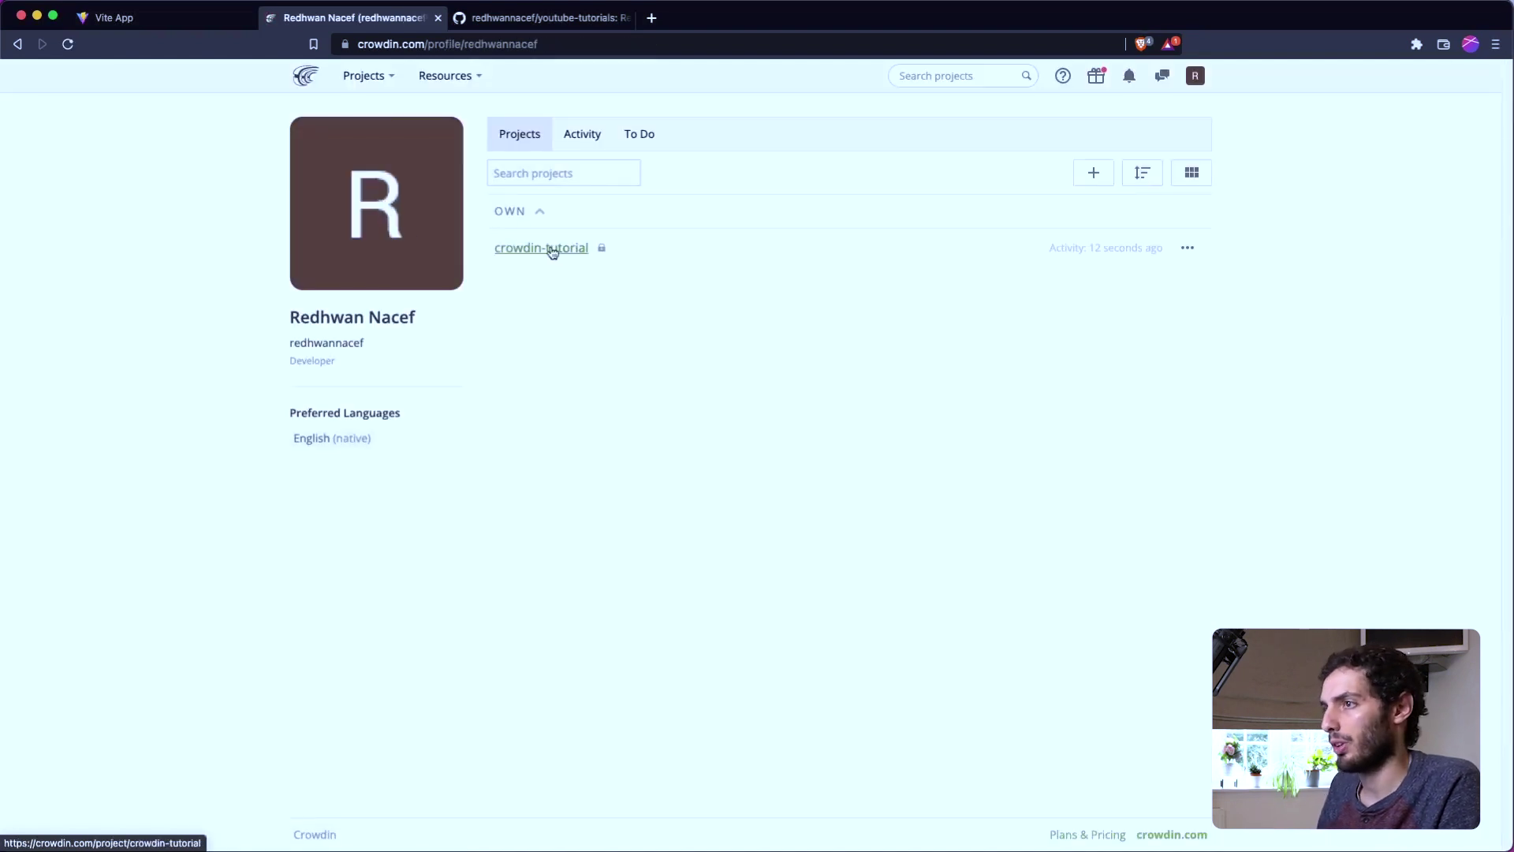
click(565, 261)
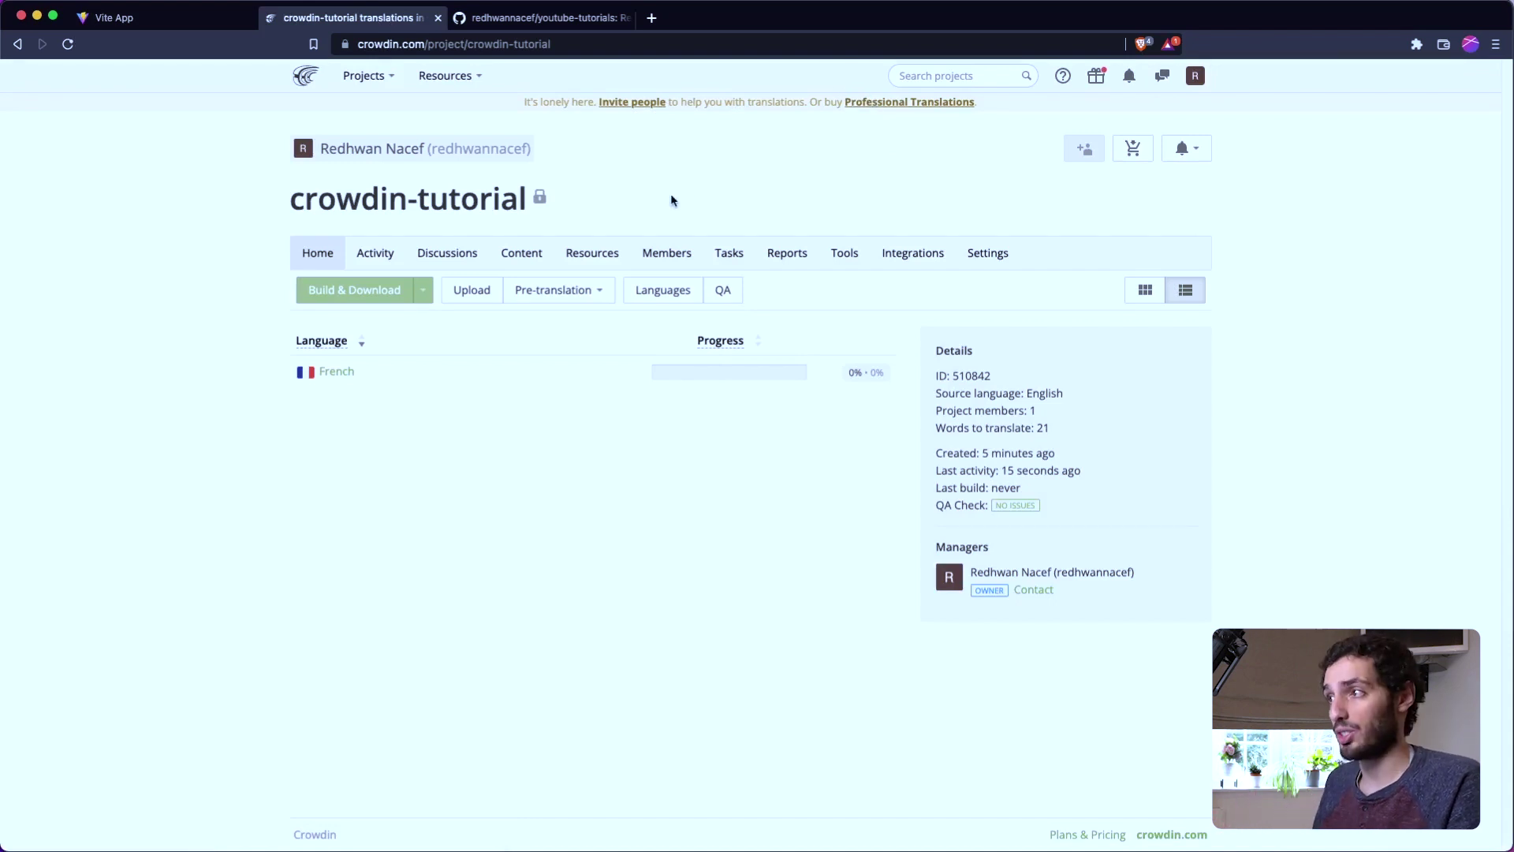
- Open the professional translations order for the project and review its vendor, files, languages and approximate total price
click(897, 104)
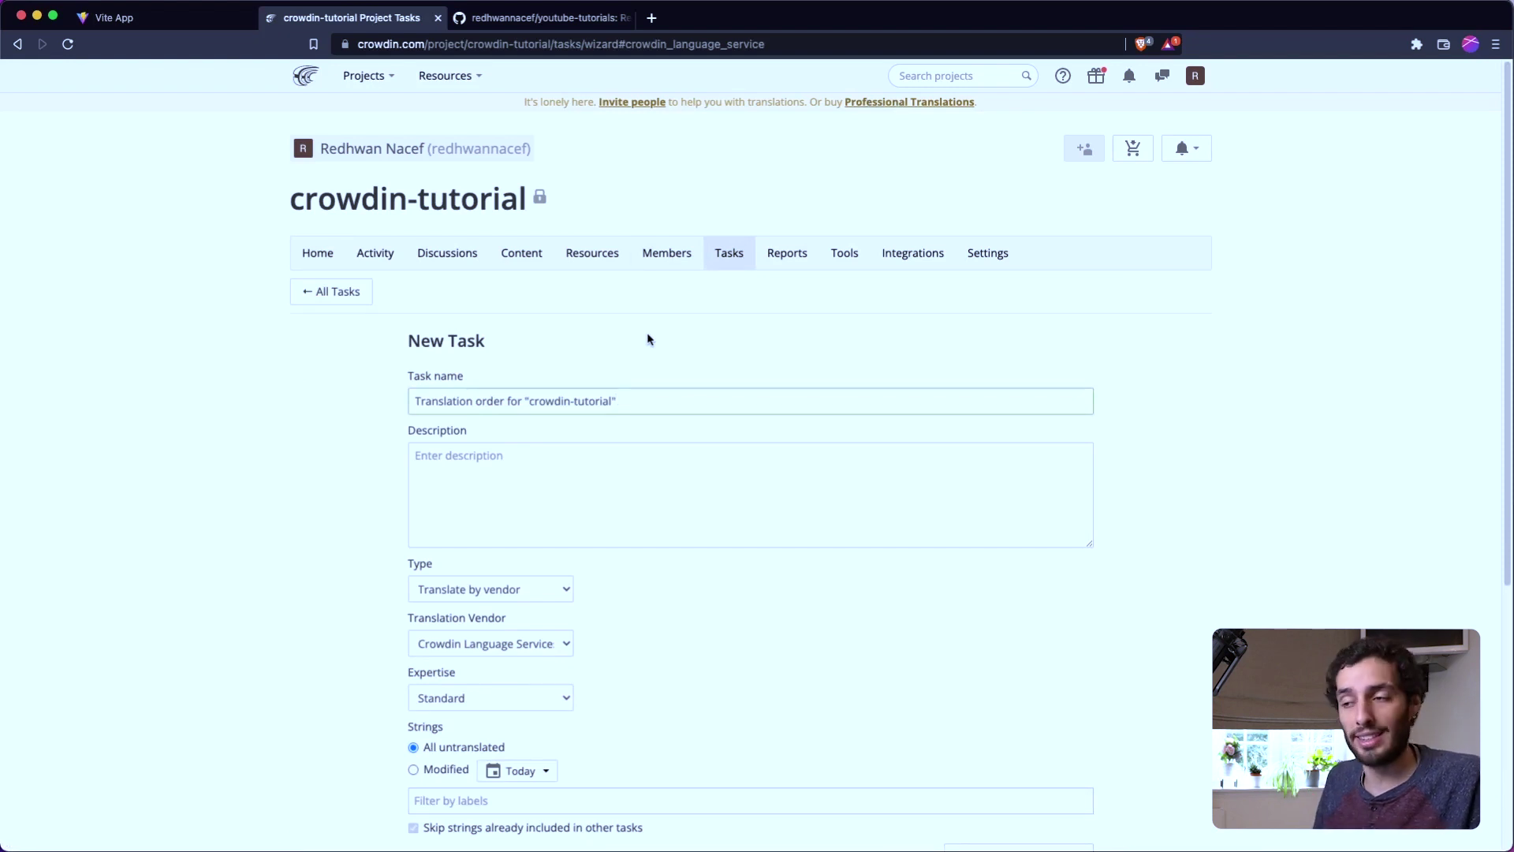
scroll(643, 338, down, 4)
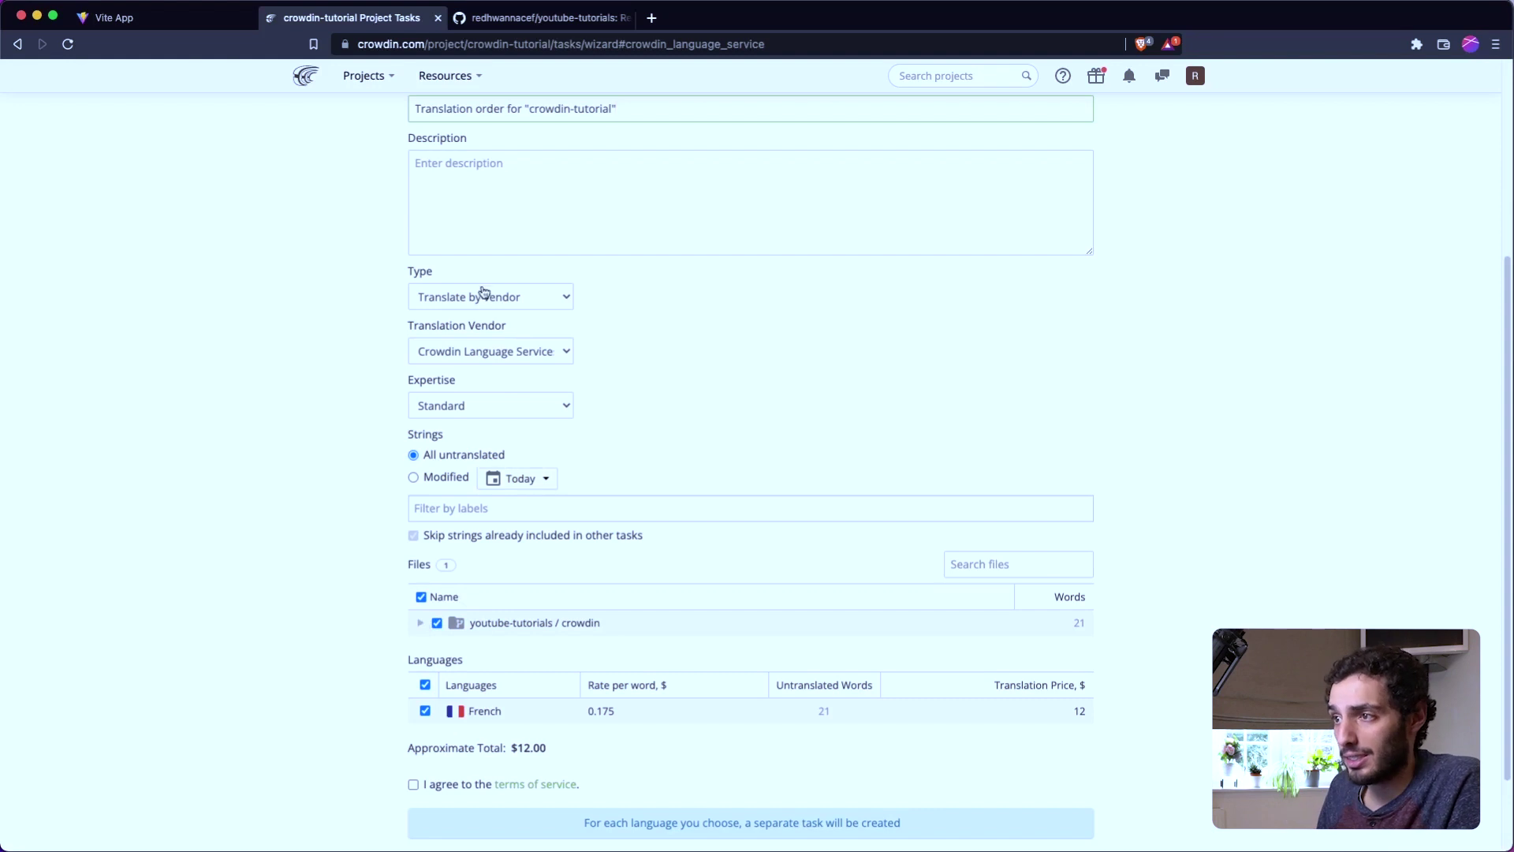
click(519, 359)
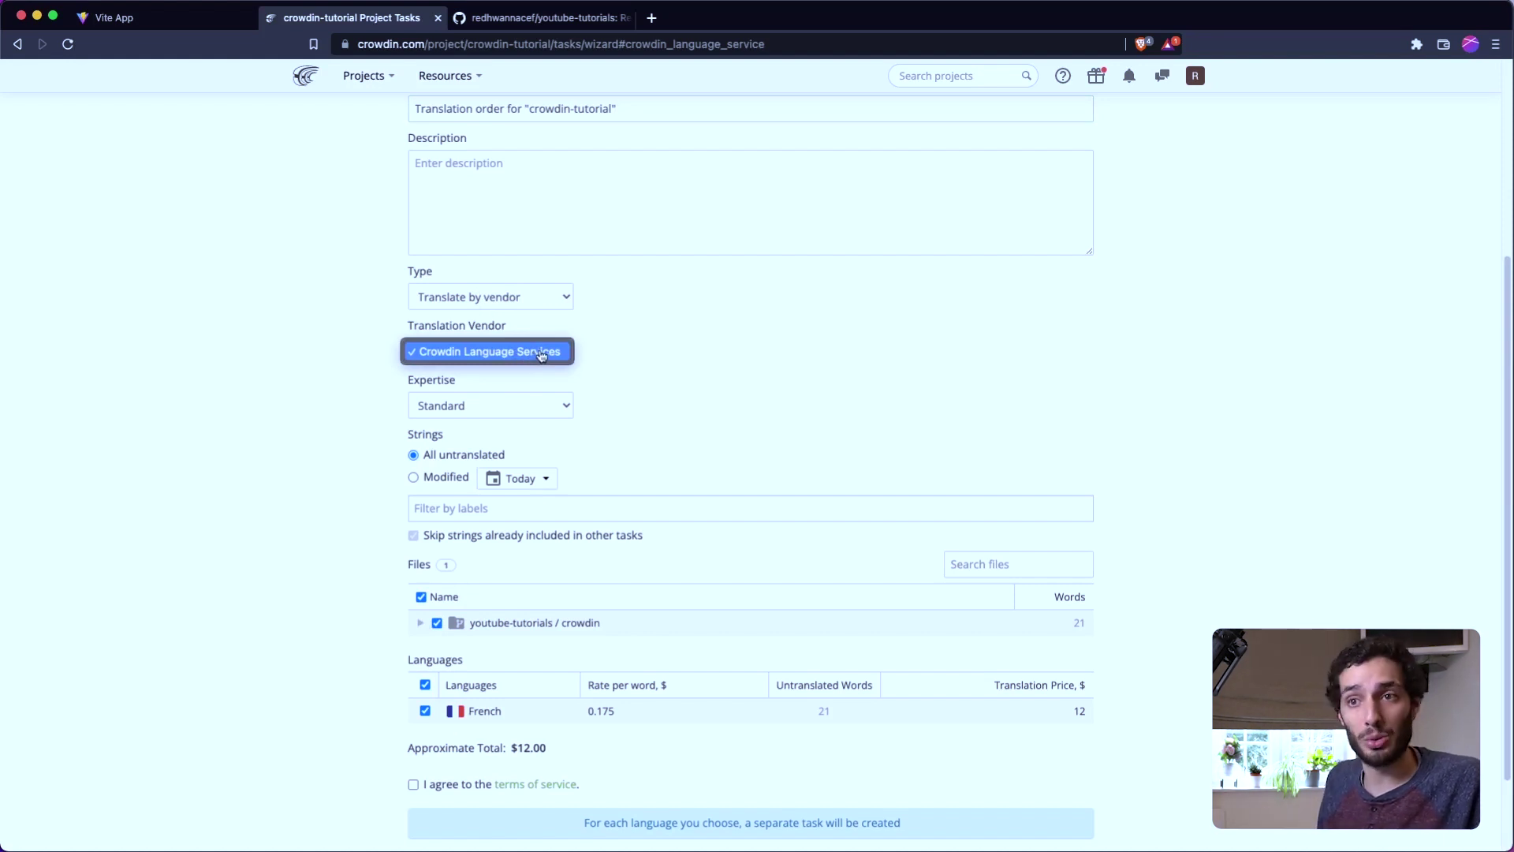
click(605, 356)
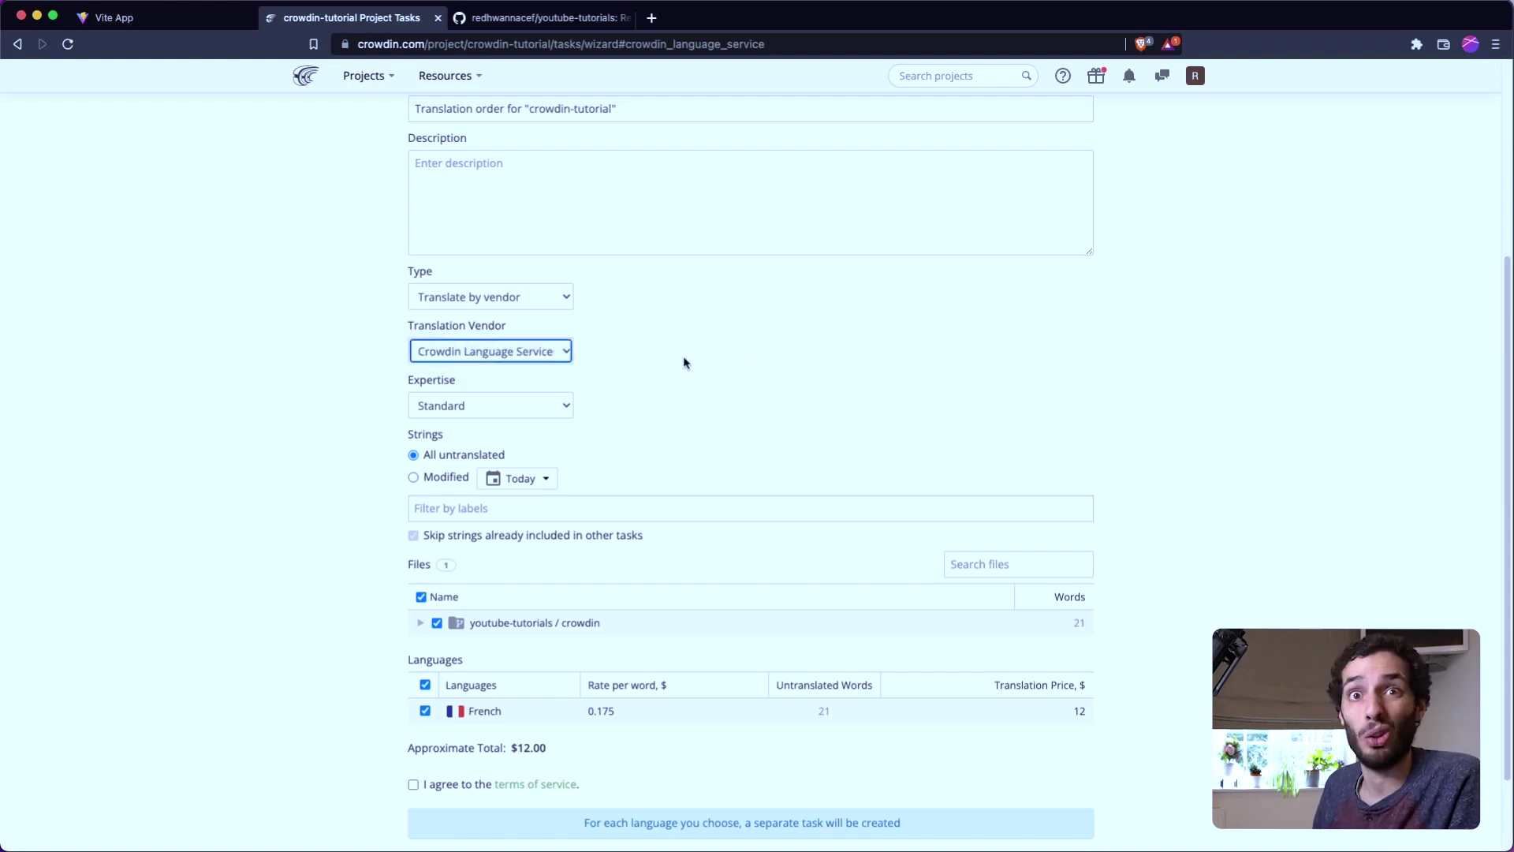
scroll(683, 362, down, 2)
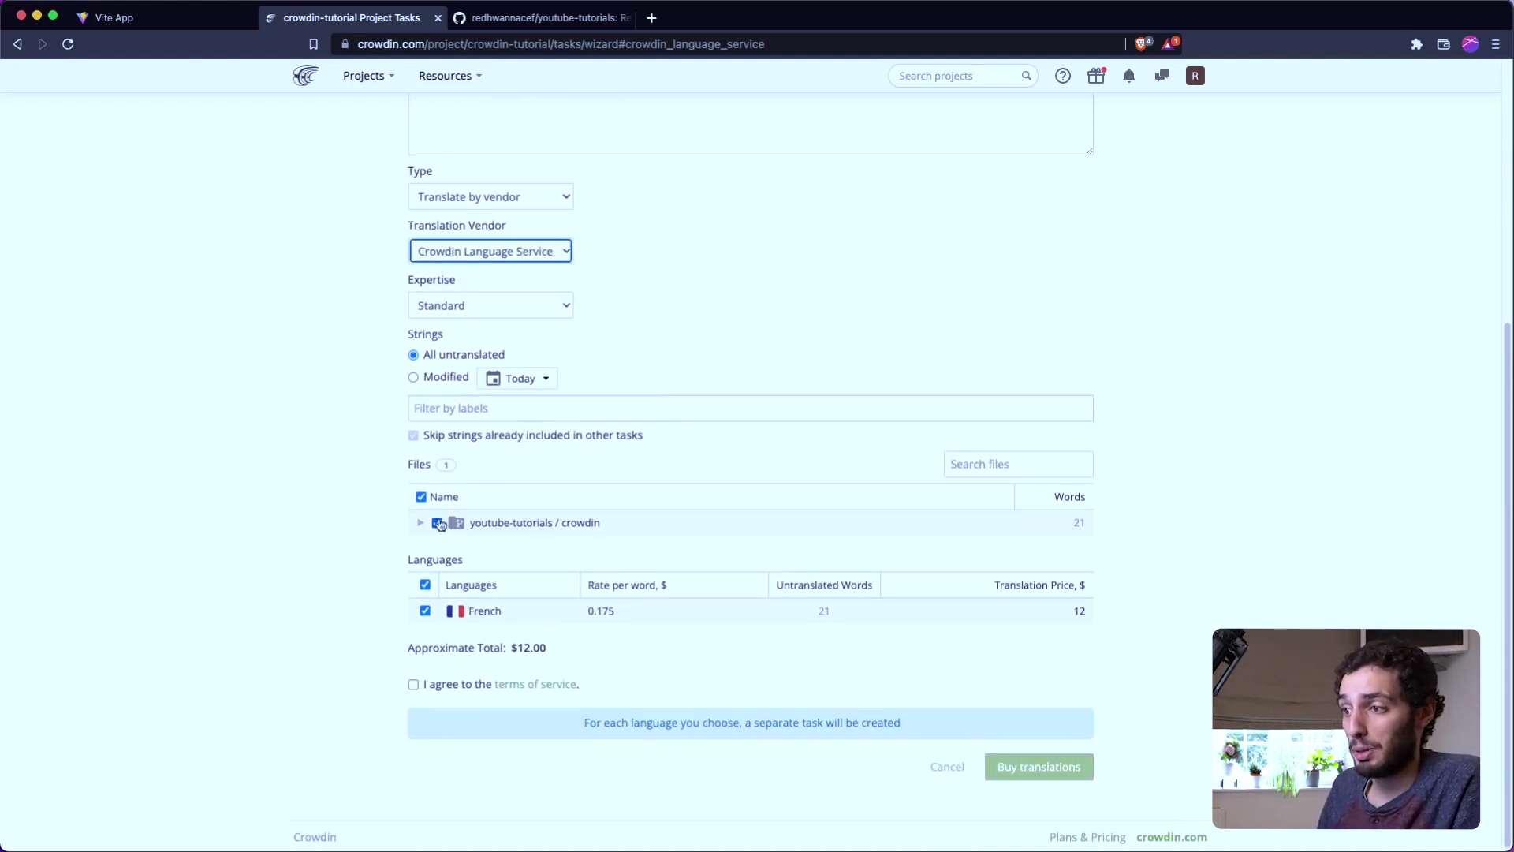
scroll(439, 513, down, 1)
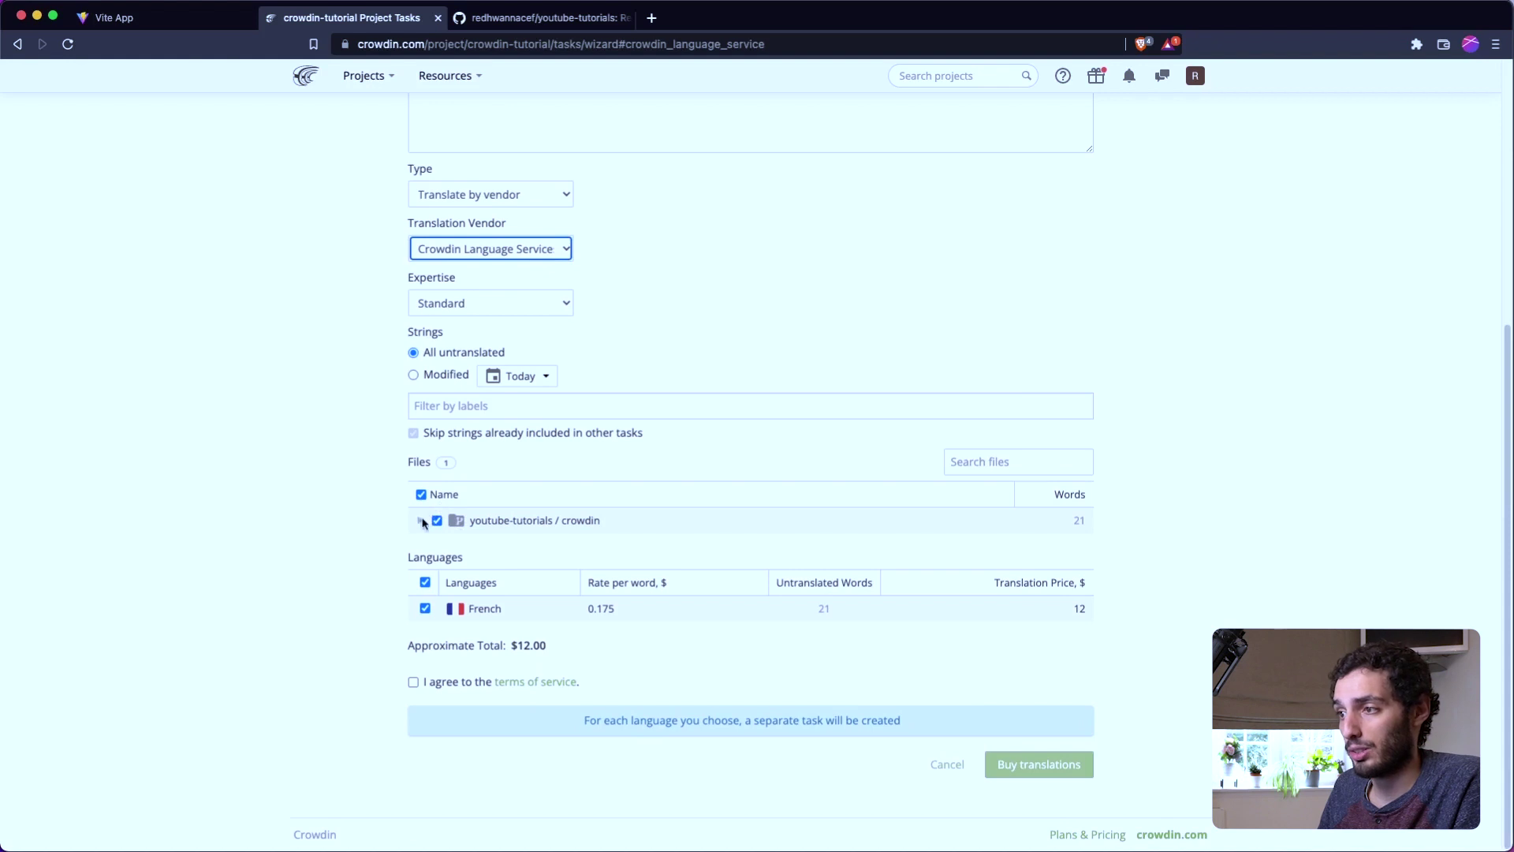
drag(516, 645, 545, 644)
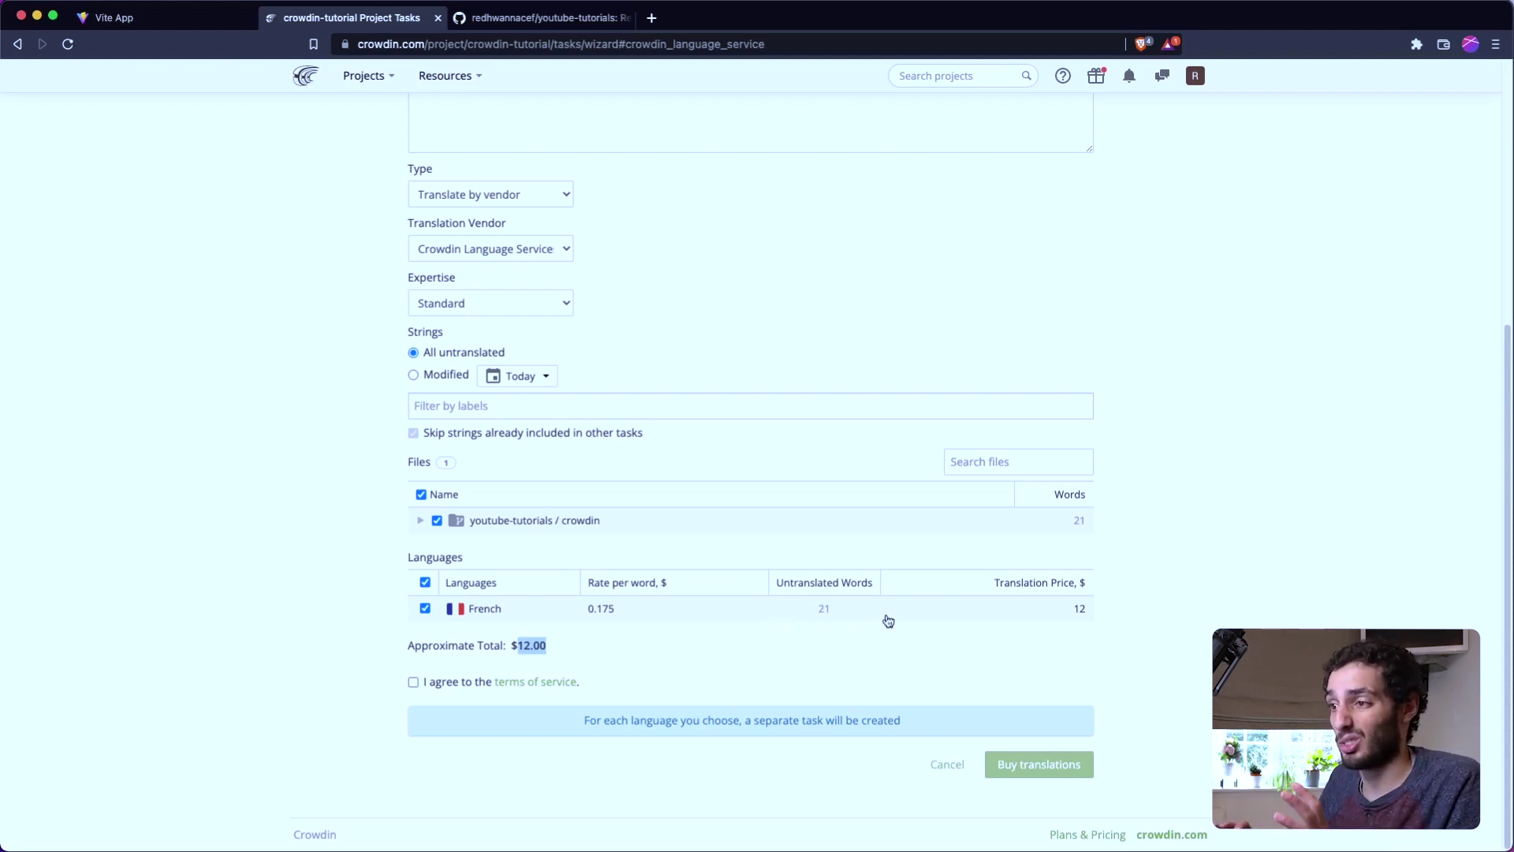
- Leave the translation order for the crowdin-tutorial project's home page and open its French translation
scroll(779, 581, up, 5)
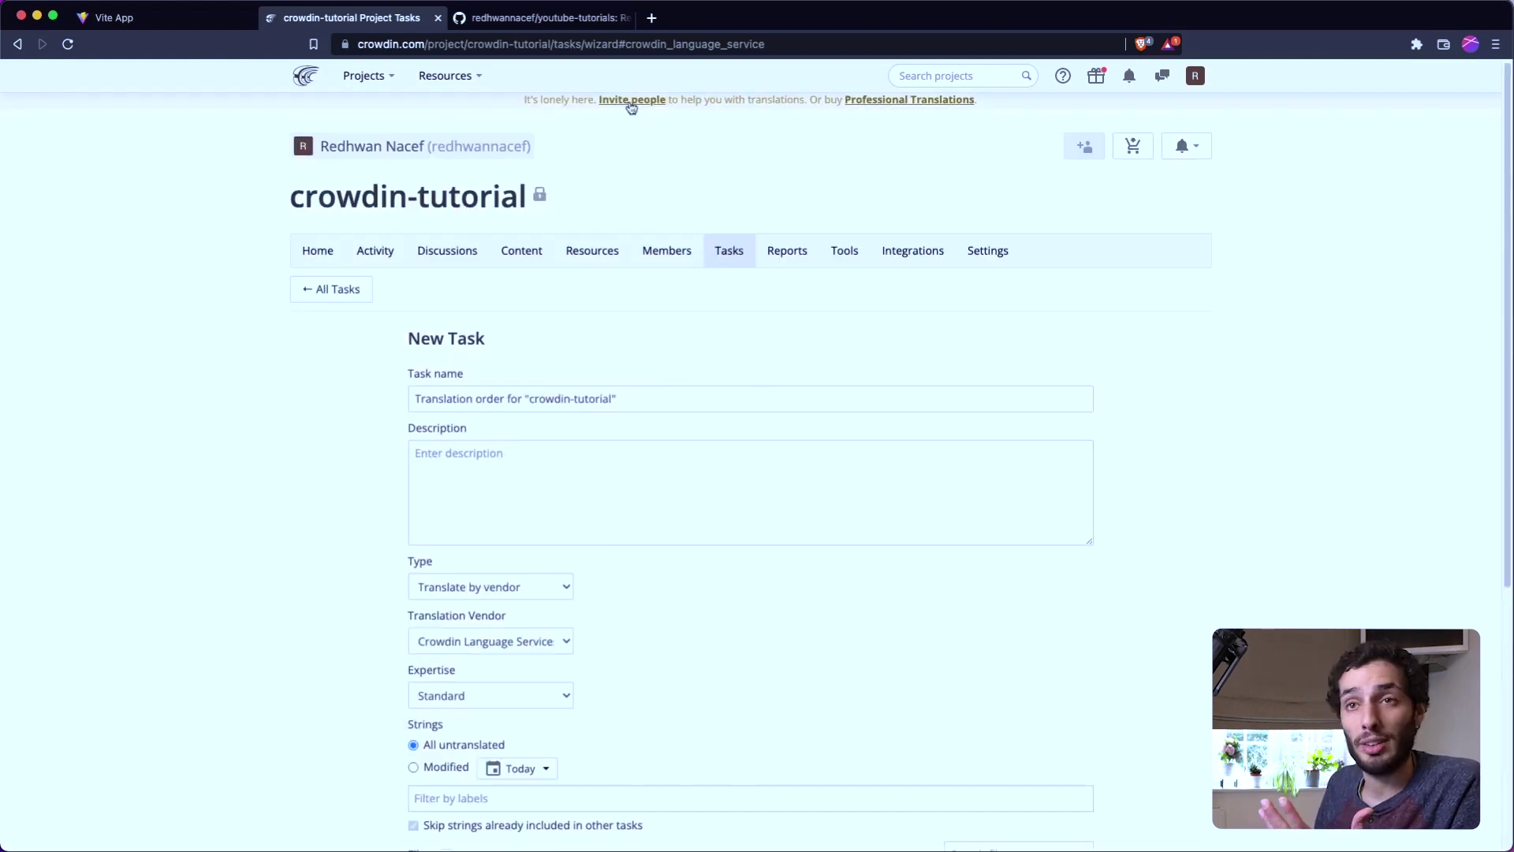
scroll(631, 111, up, 1)
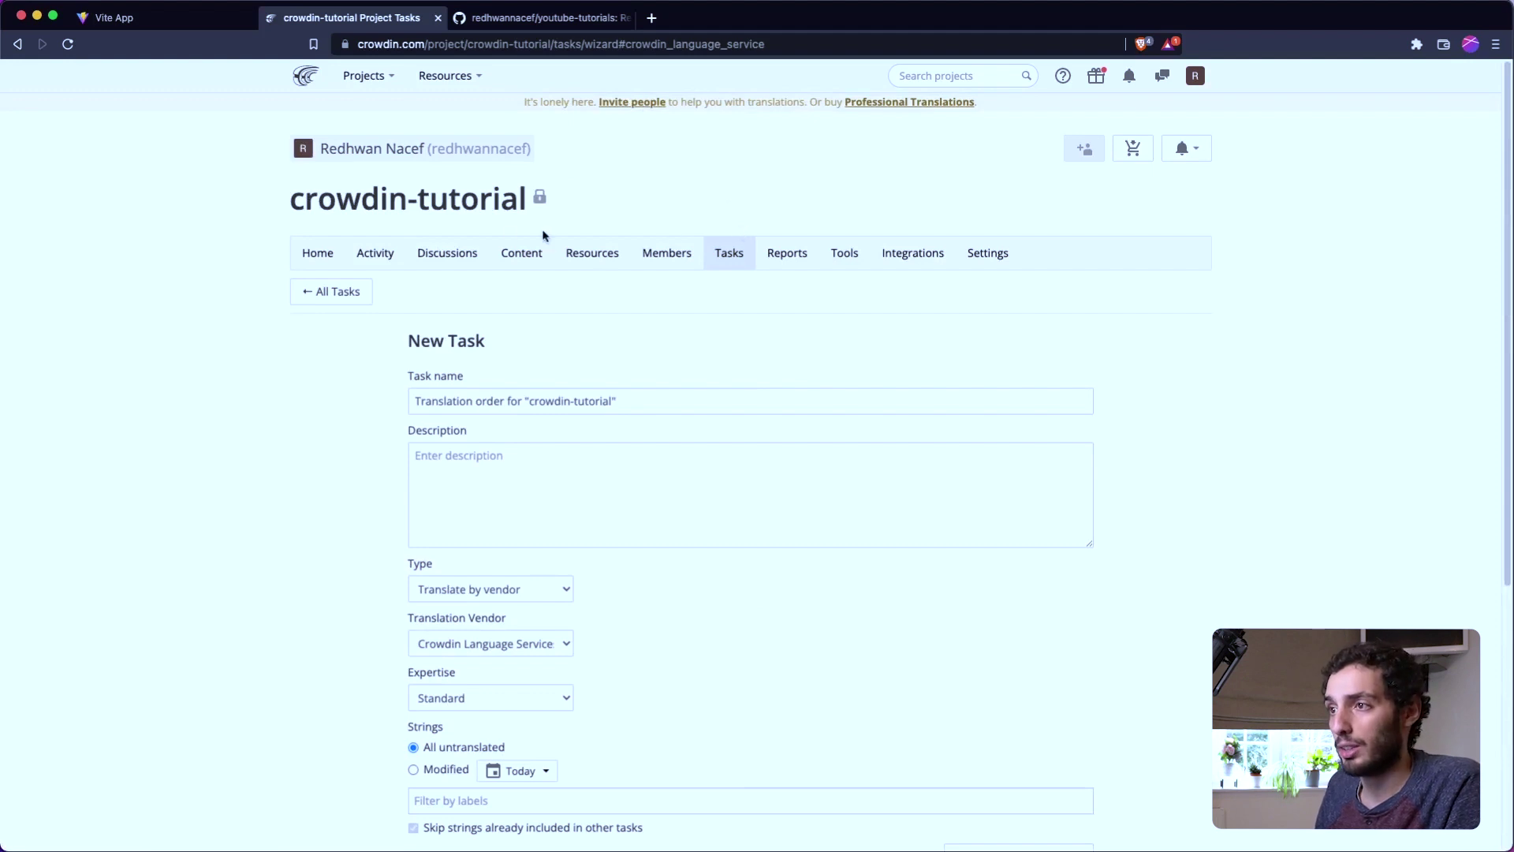
click(314, 253)
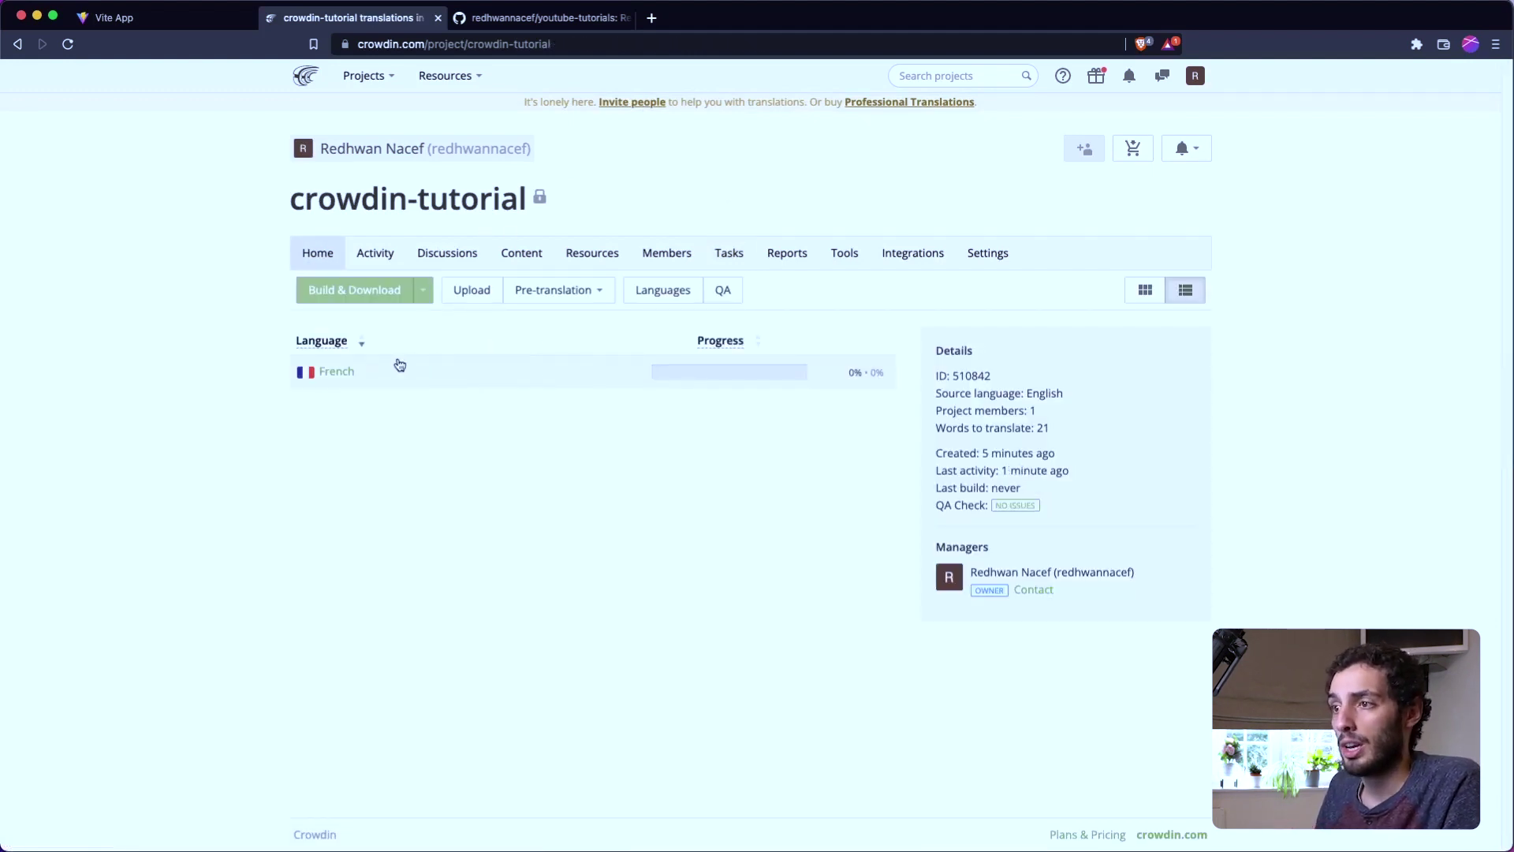
click(344, 376)
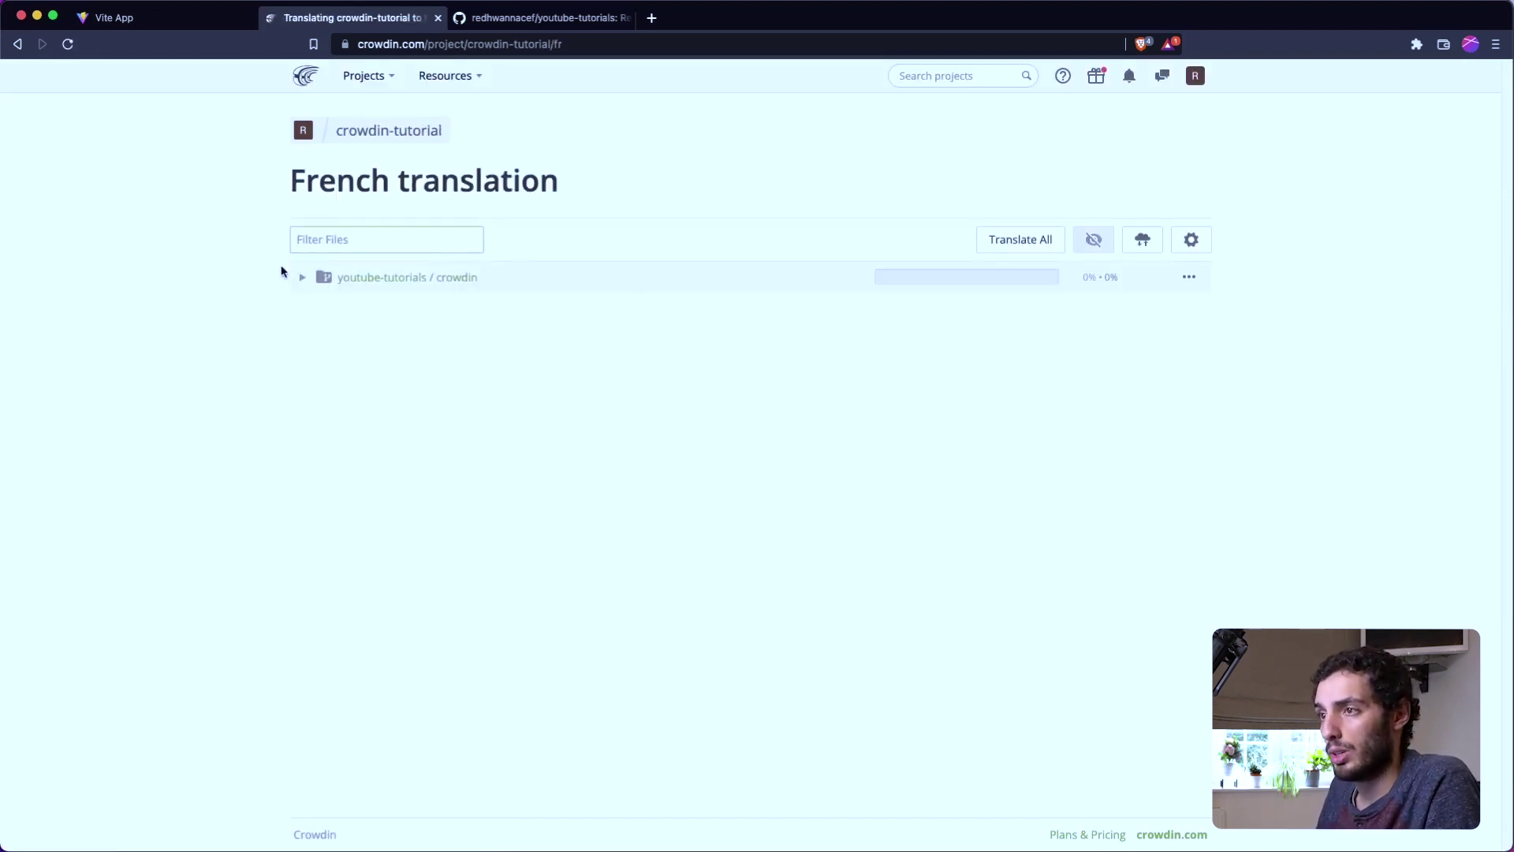
- Expand the youtube-tutorials / crowdin branch down to the translations folder and open en.json for French translation
click(302, 278)
click(321, 308)
click(340, 340)
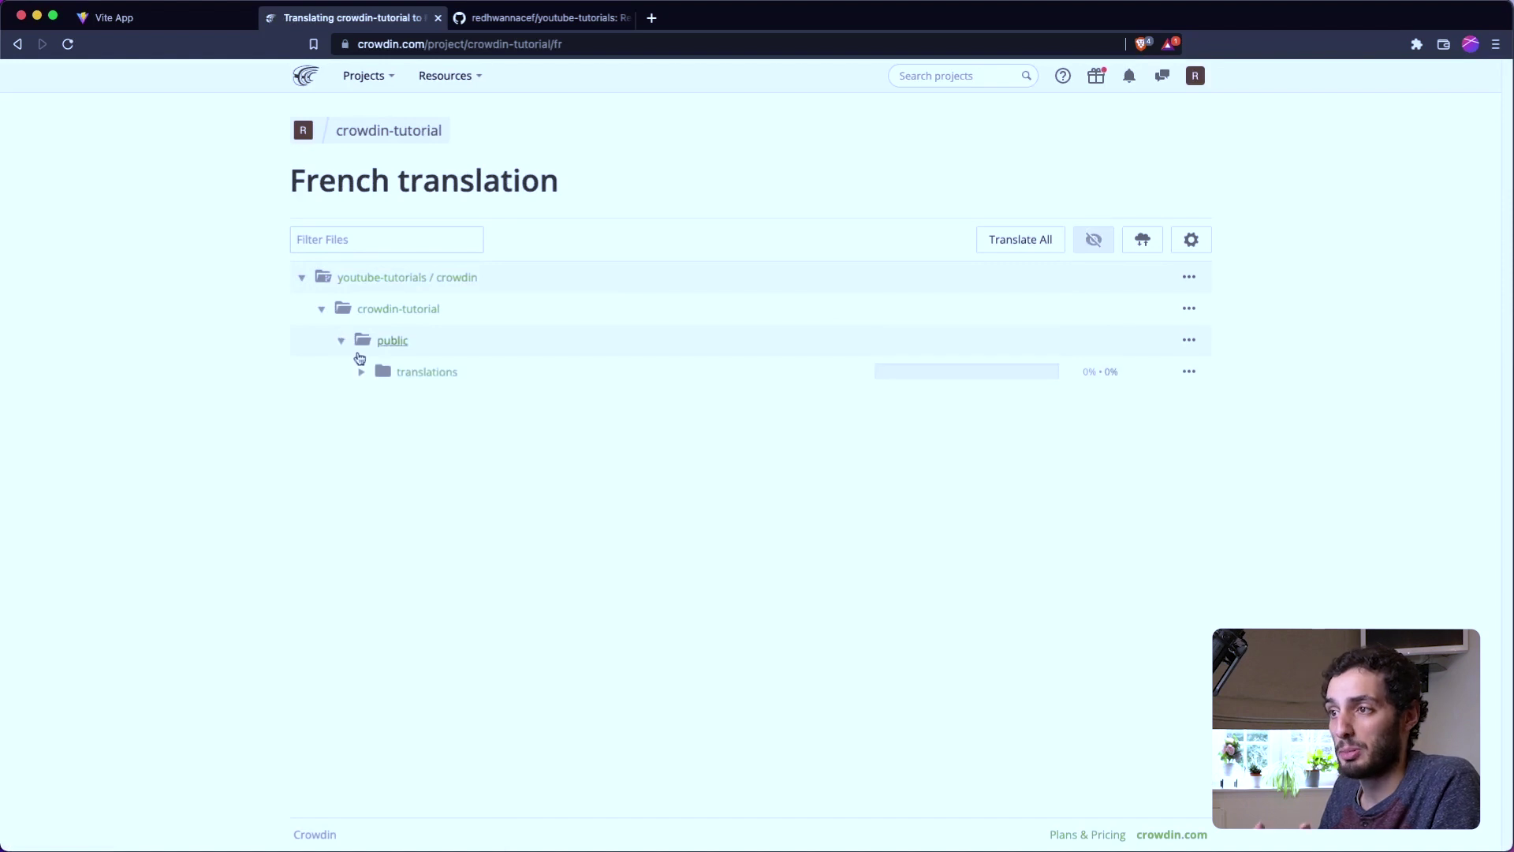
click(360, 372)
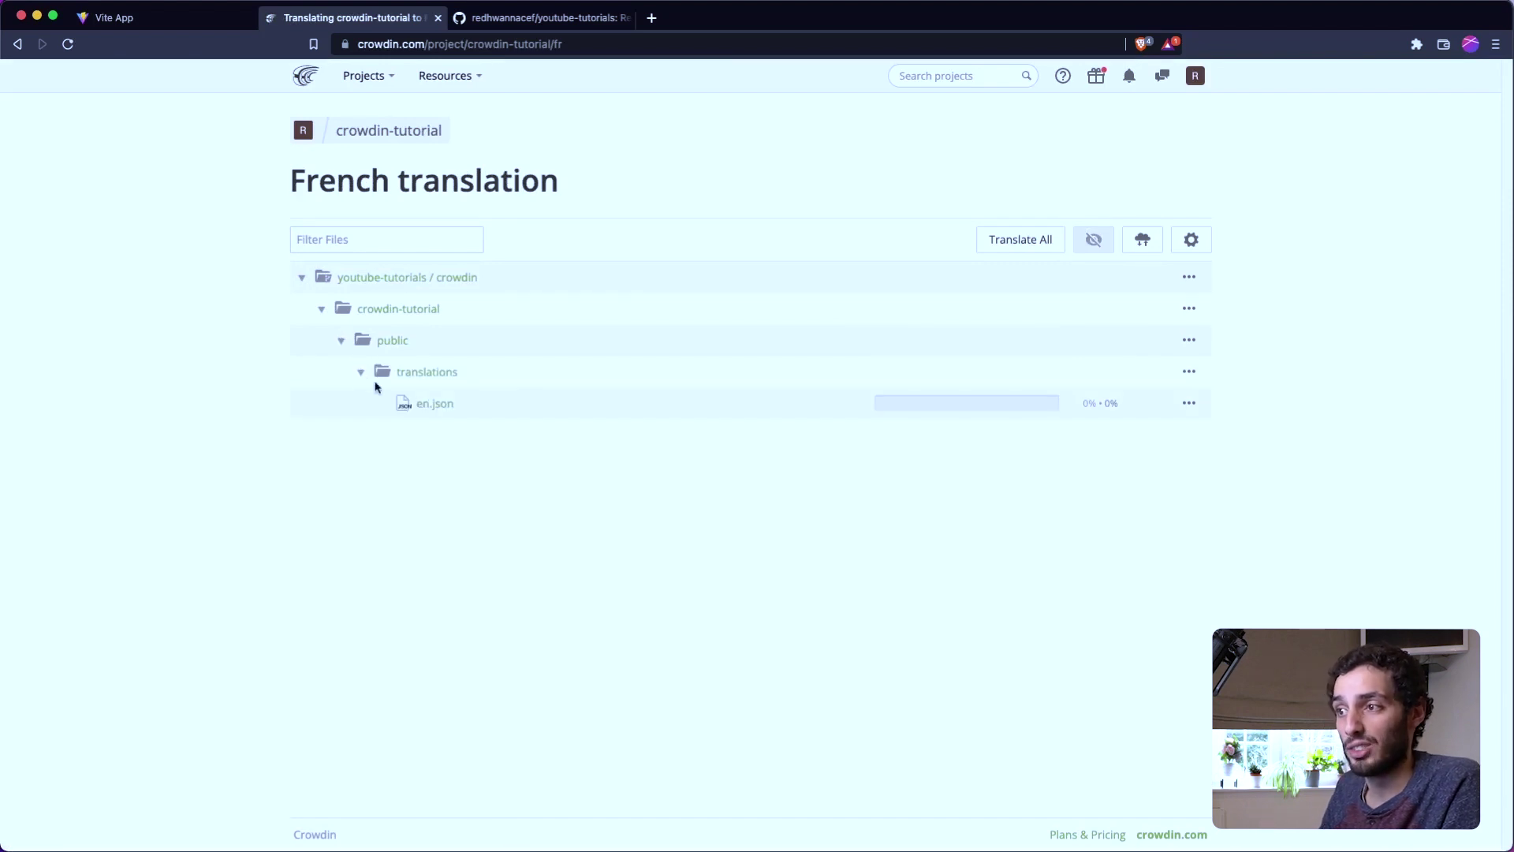
click(433, 405)
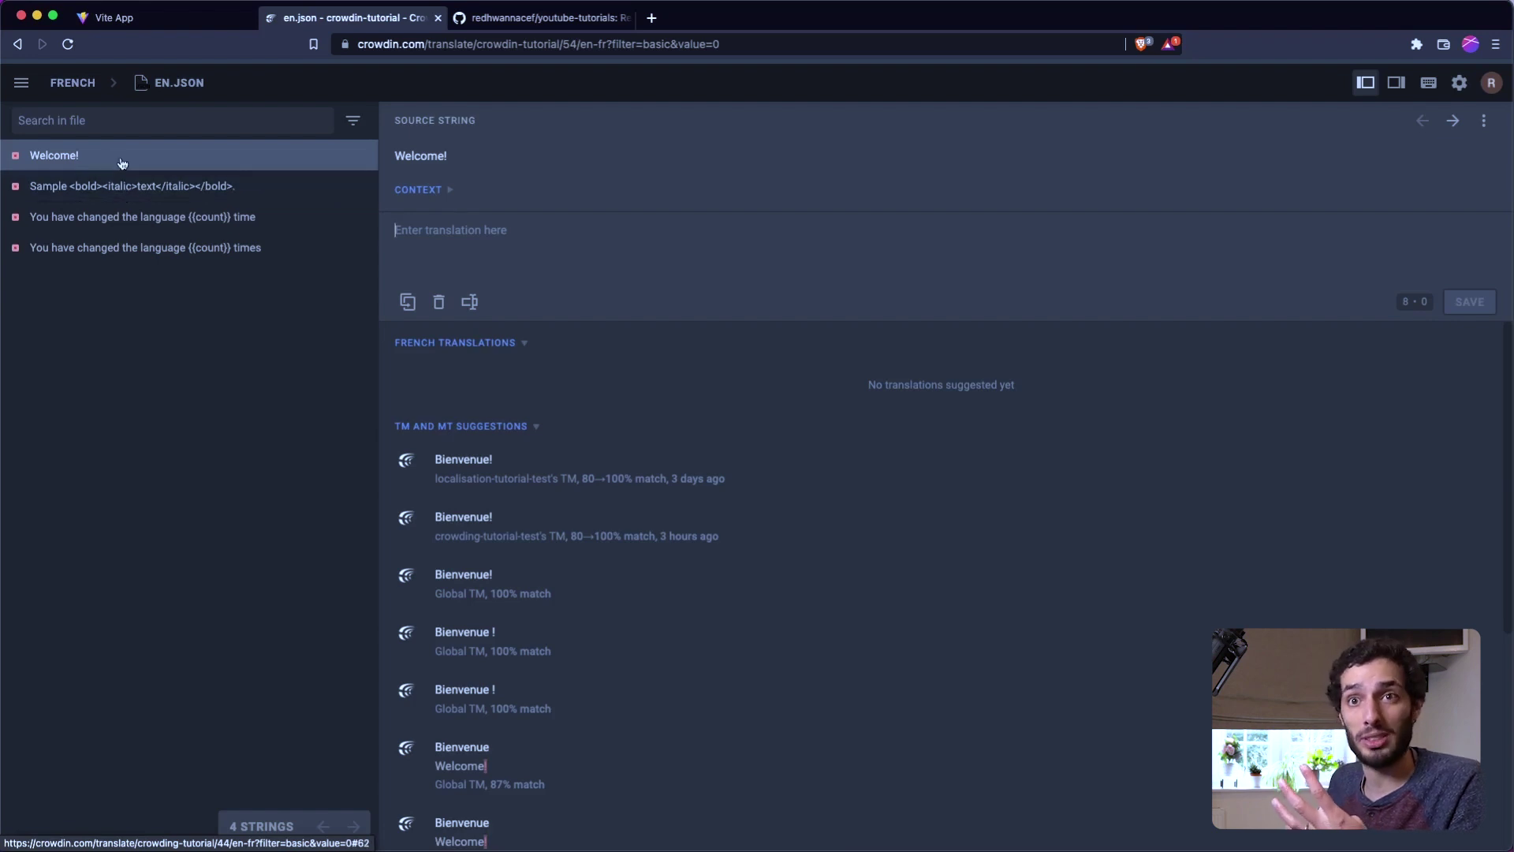
click(1396, 82)
click(1206, 831)
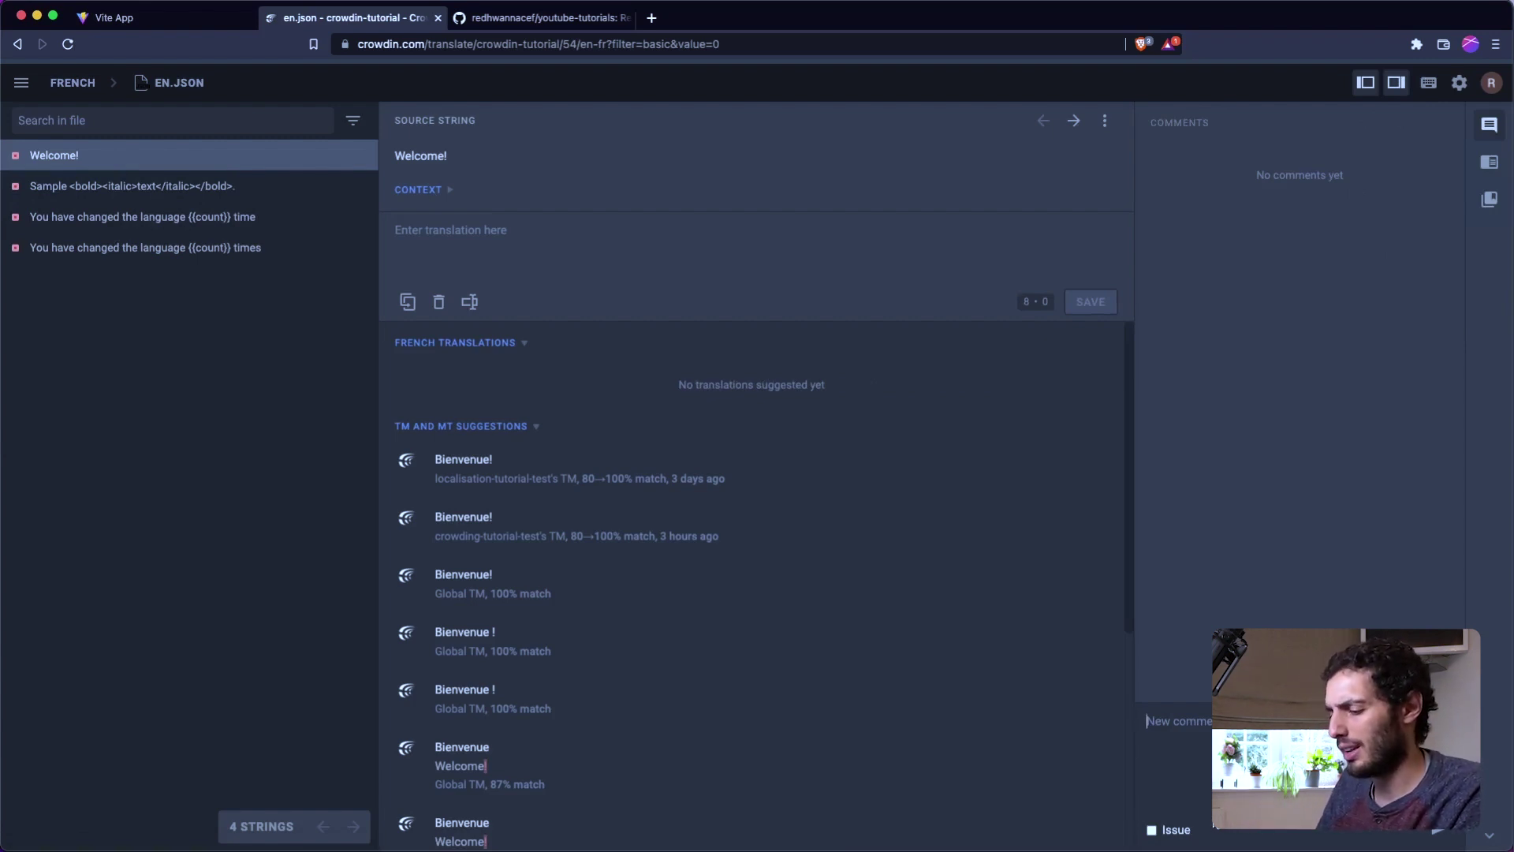
text(Not sure wha)
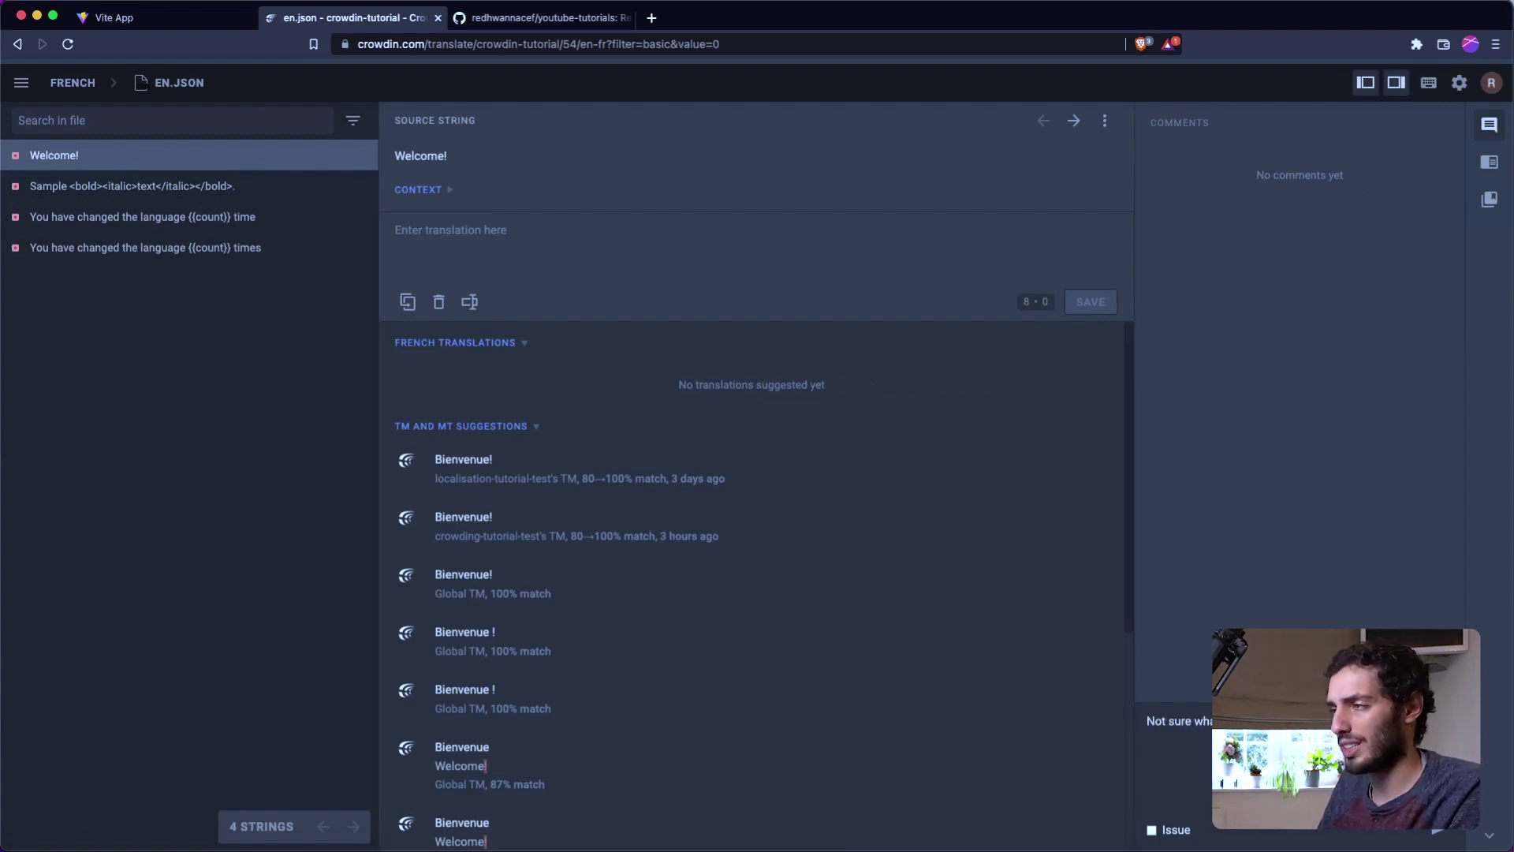
key(super+a)
key(BackSpace)
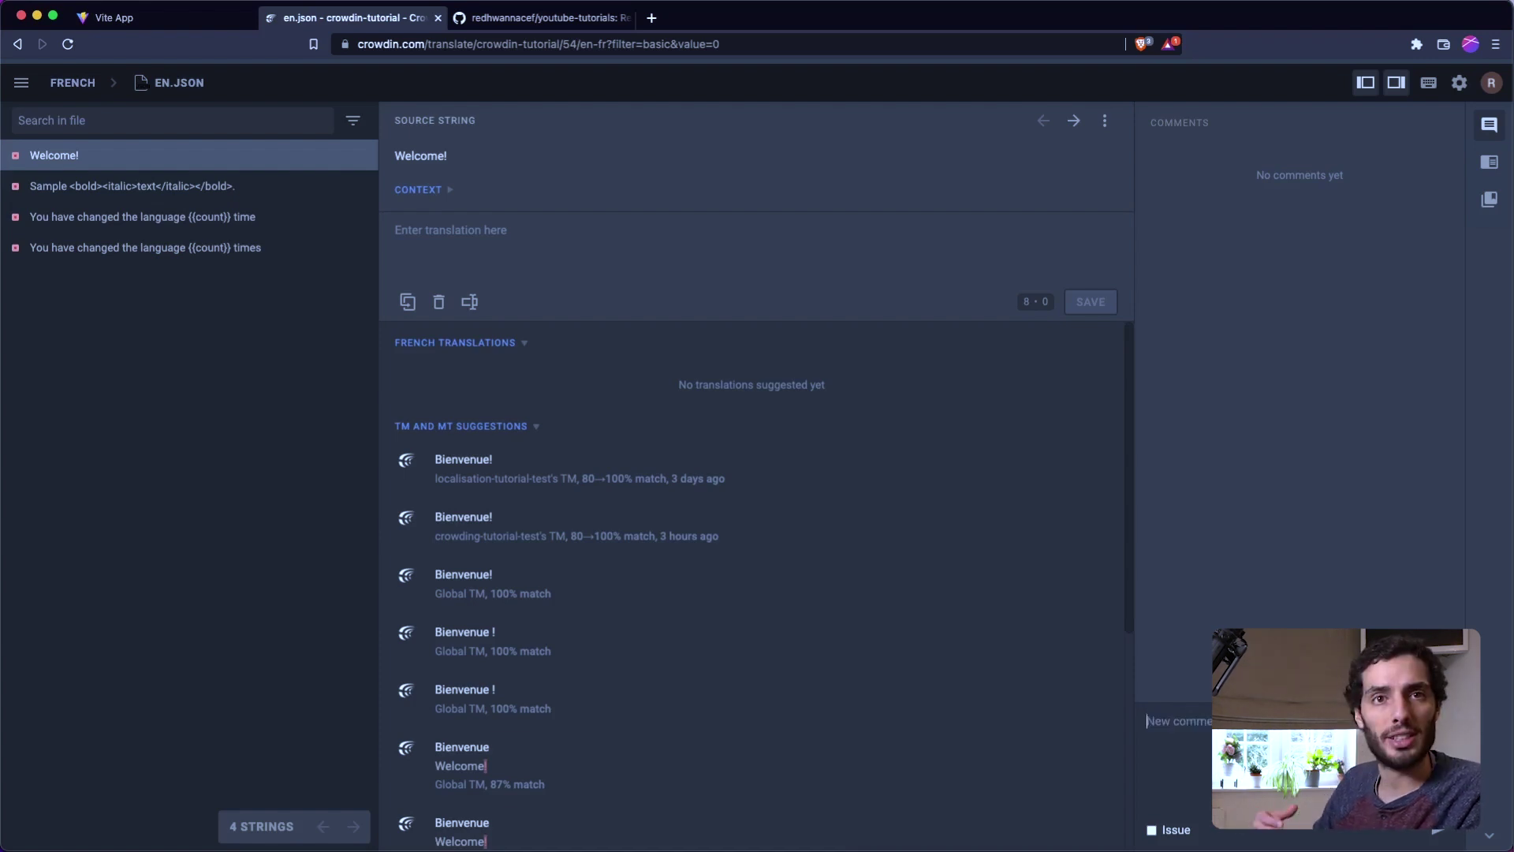
click(1404, 87)
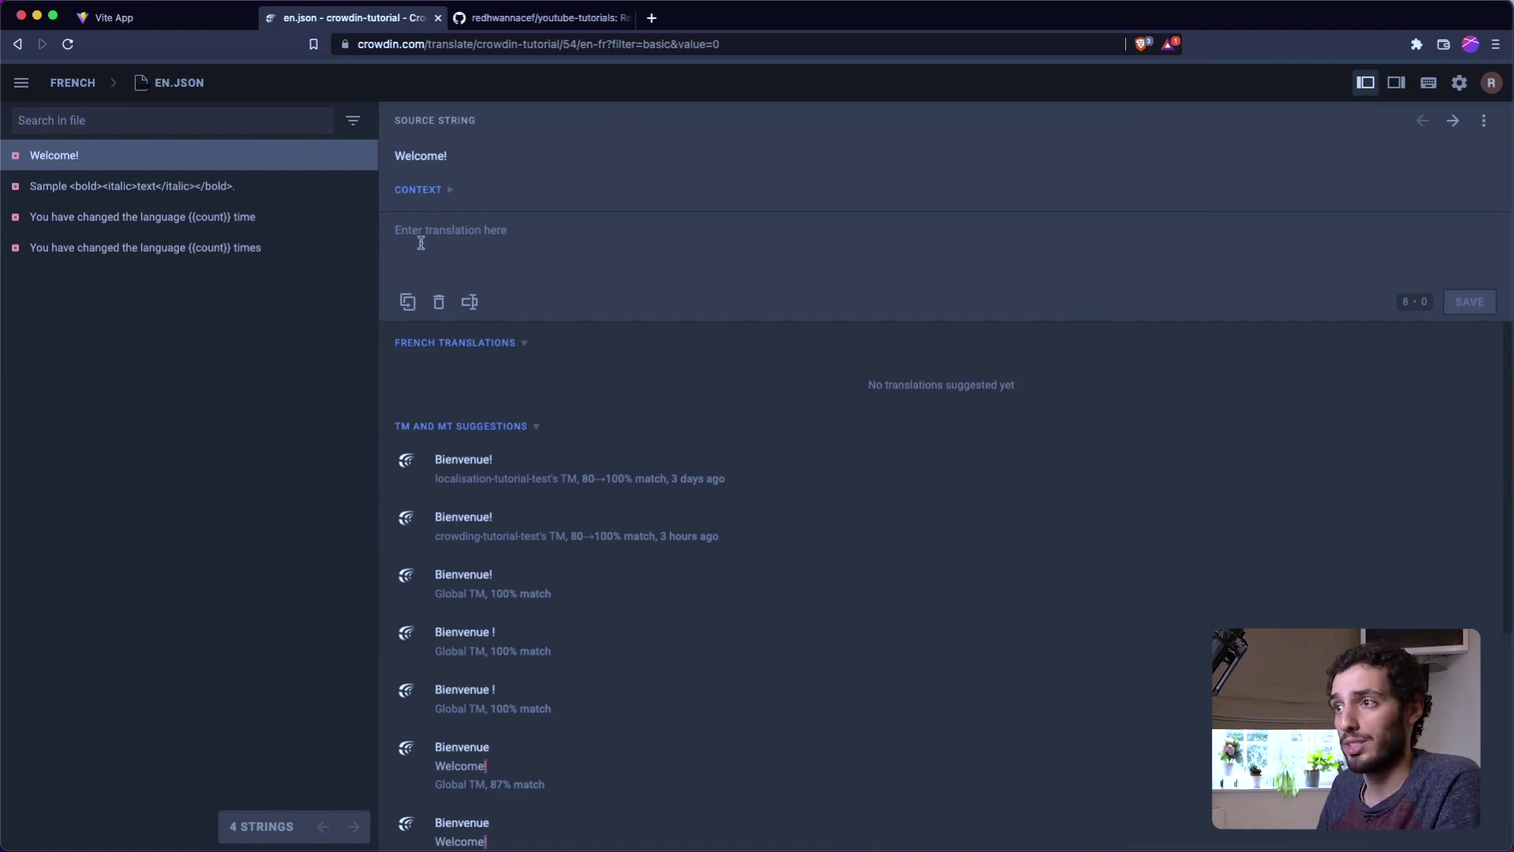
- Expand the context of the "Welcome!" source string and review its translation memory and machine translation suggestions
drag(451, 157, 395, 155)
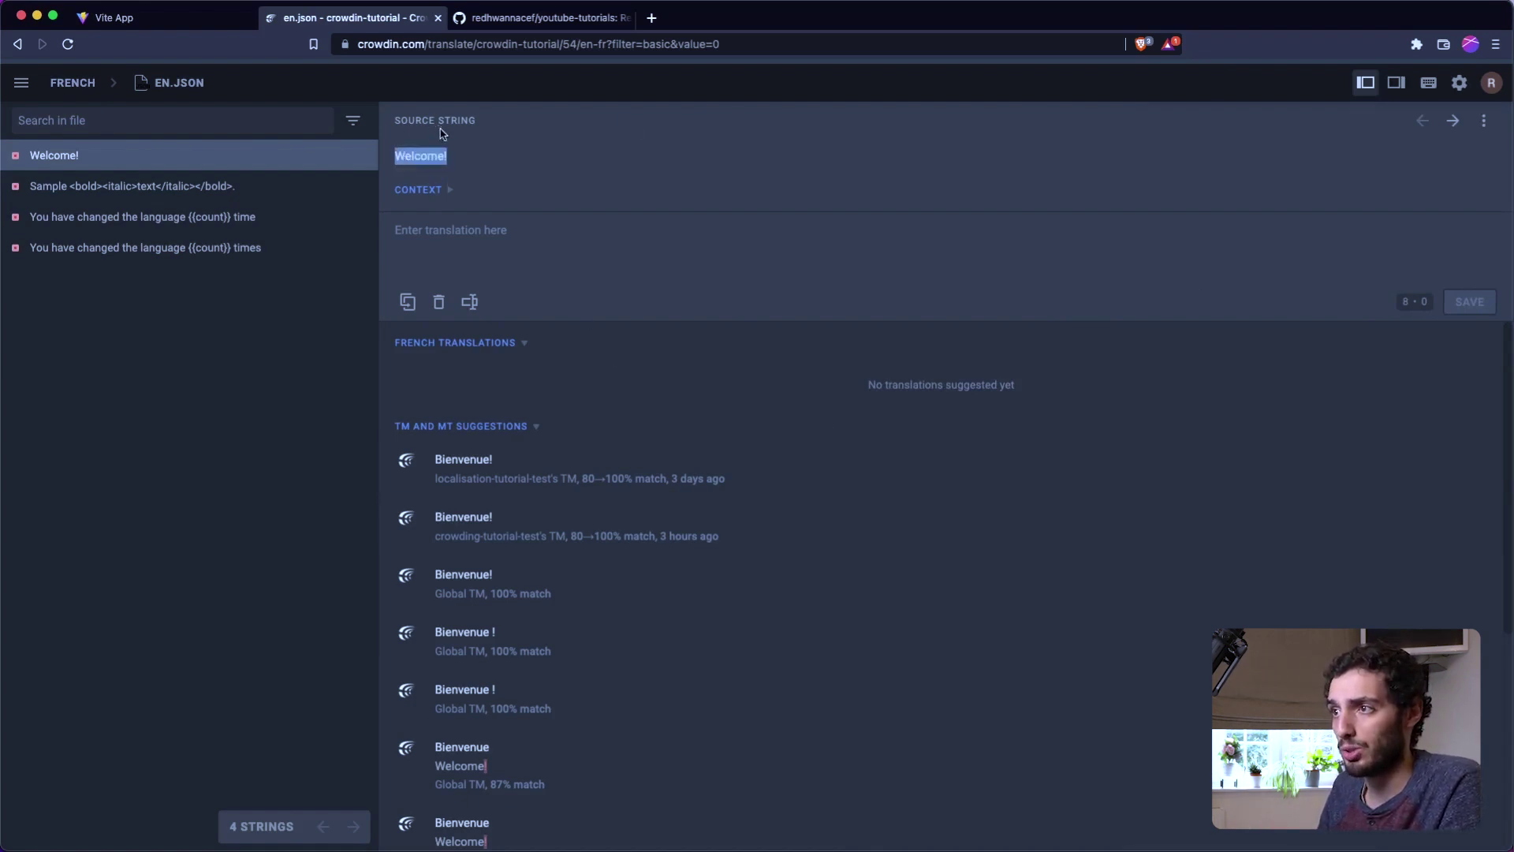
click(451, 191)
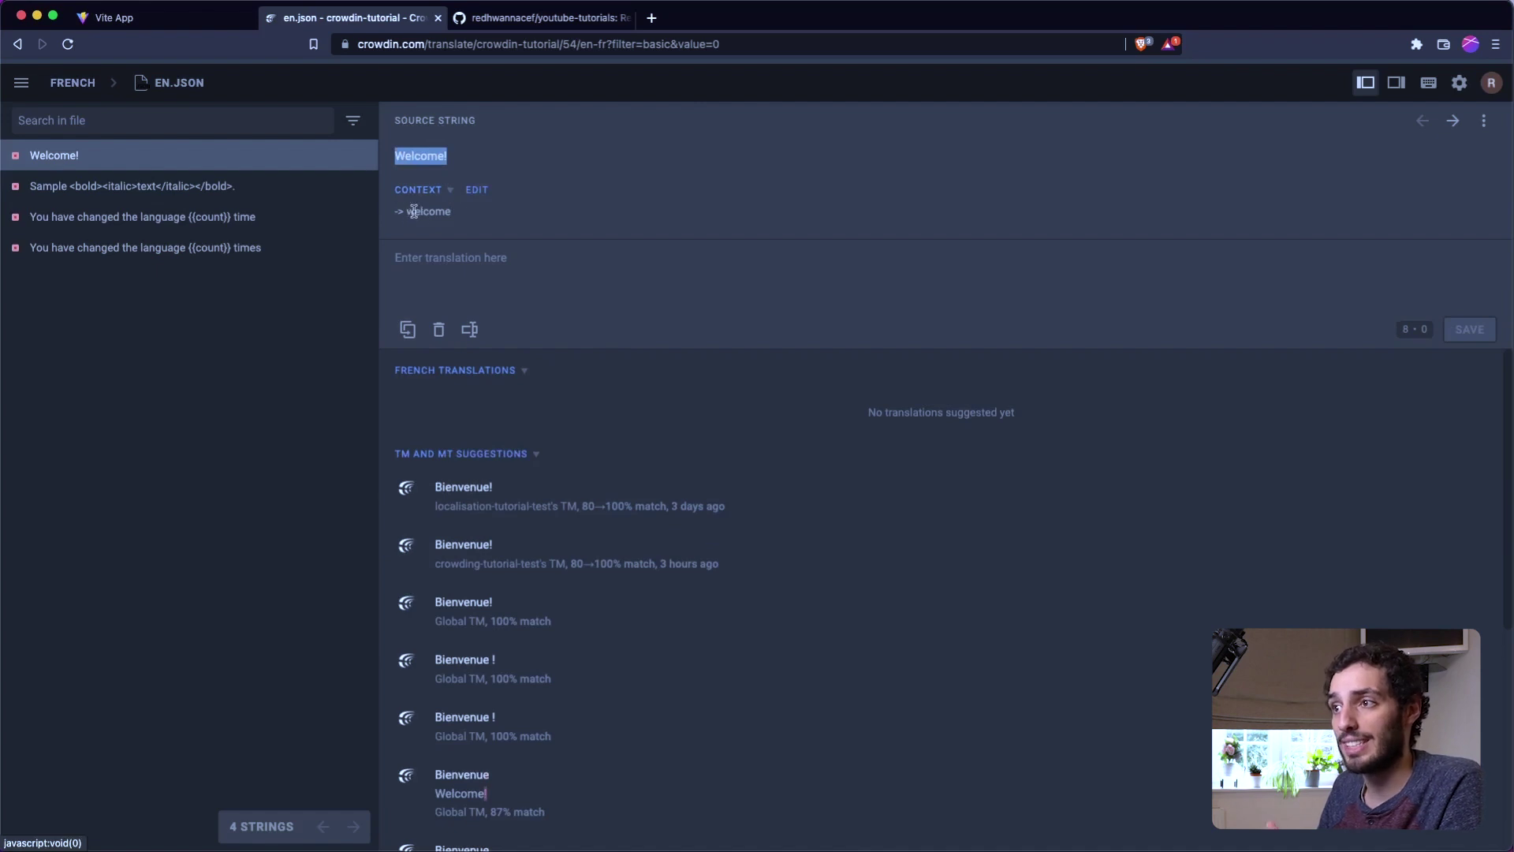
mouse_move(414, 212)
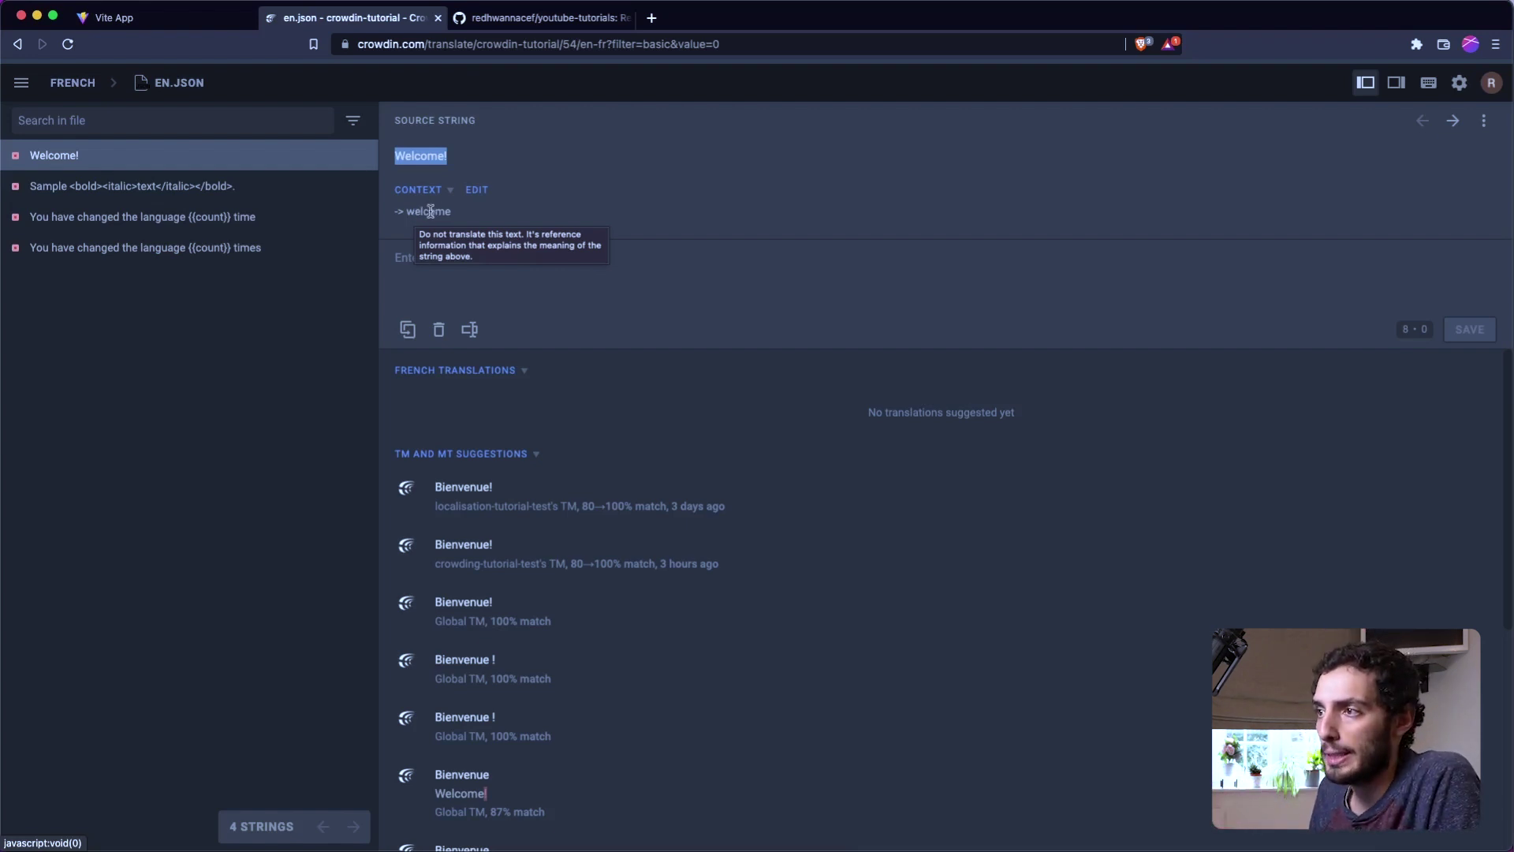
click(490, 281)
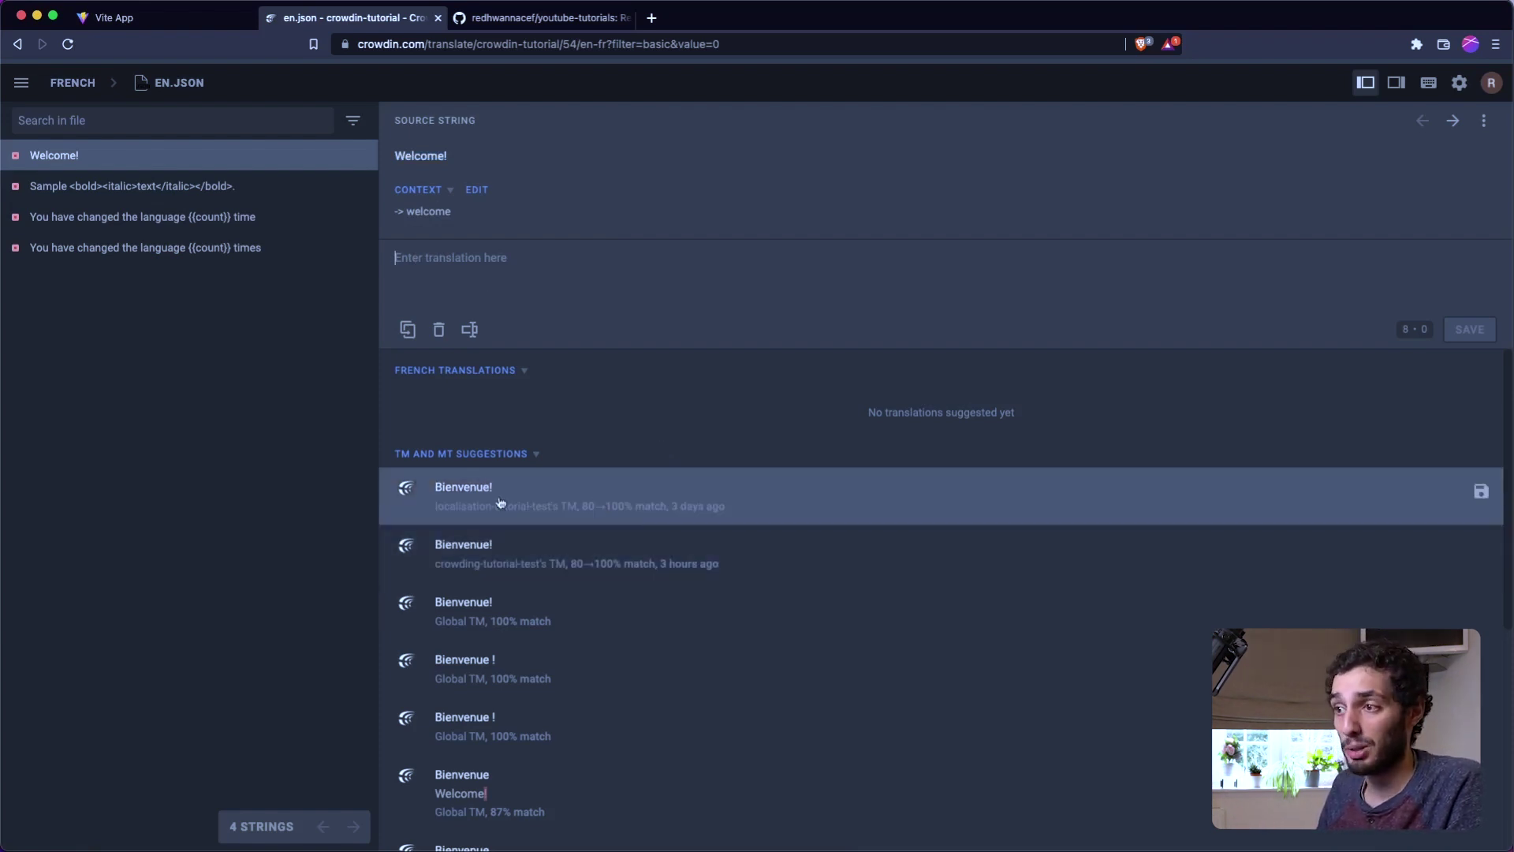
scroll(643, 667, down, 1)
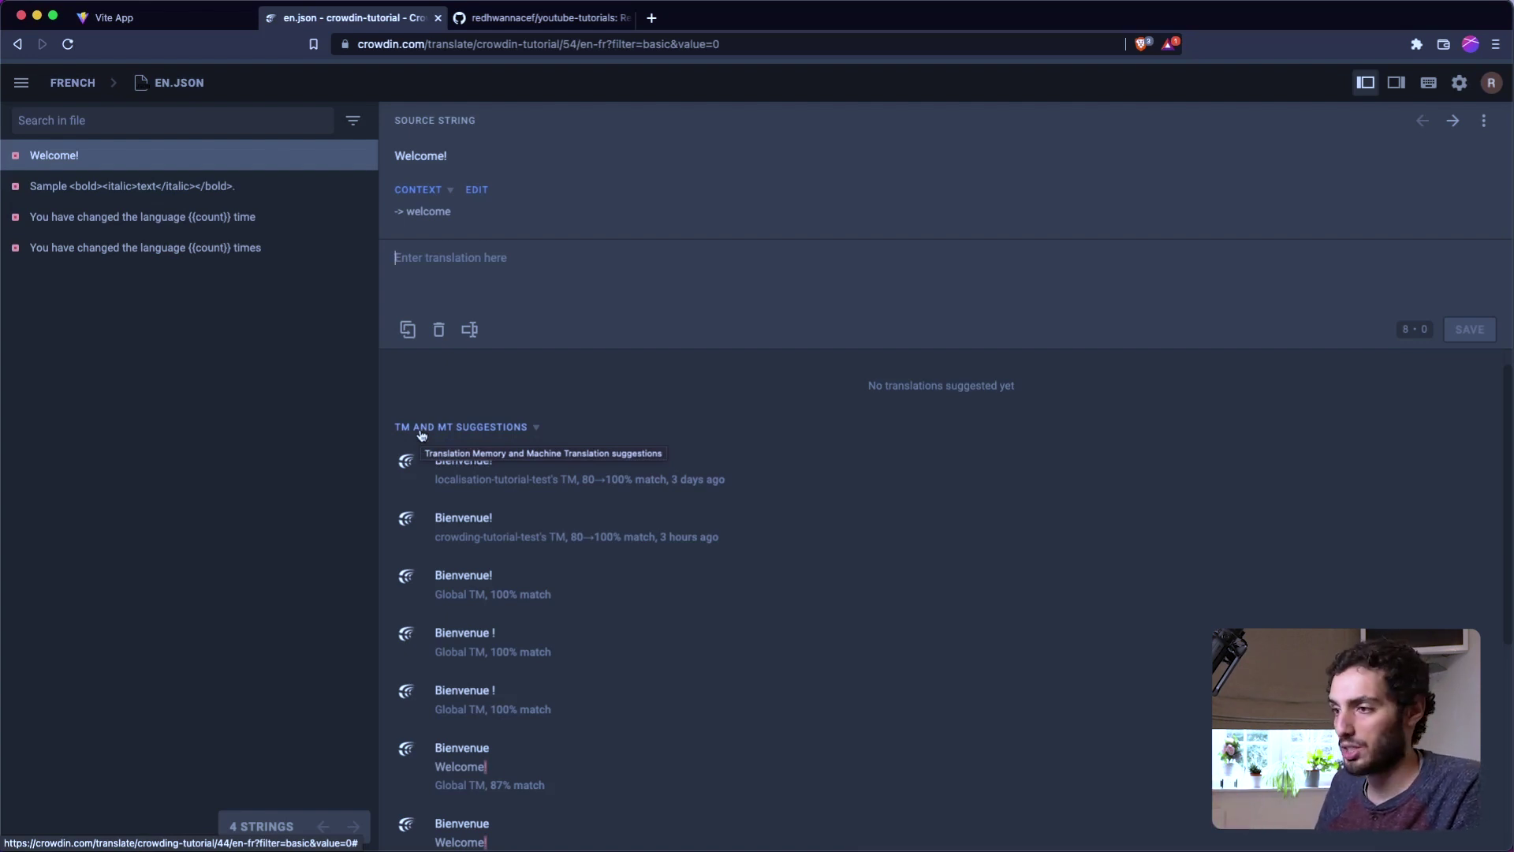
scroll(552, 553, down, 2)
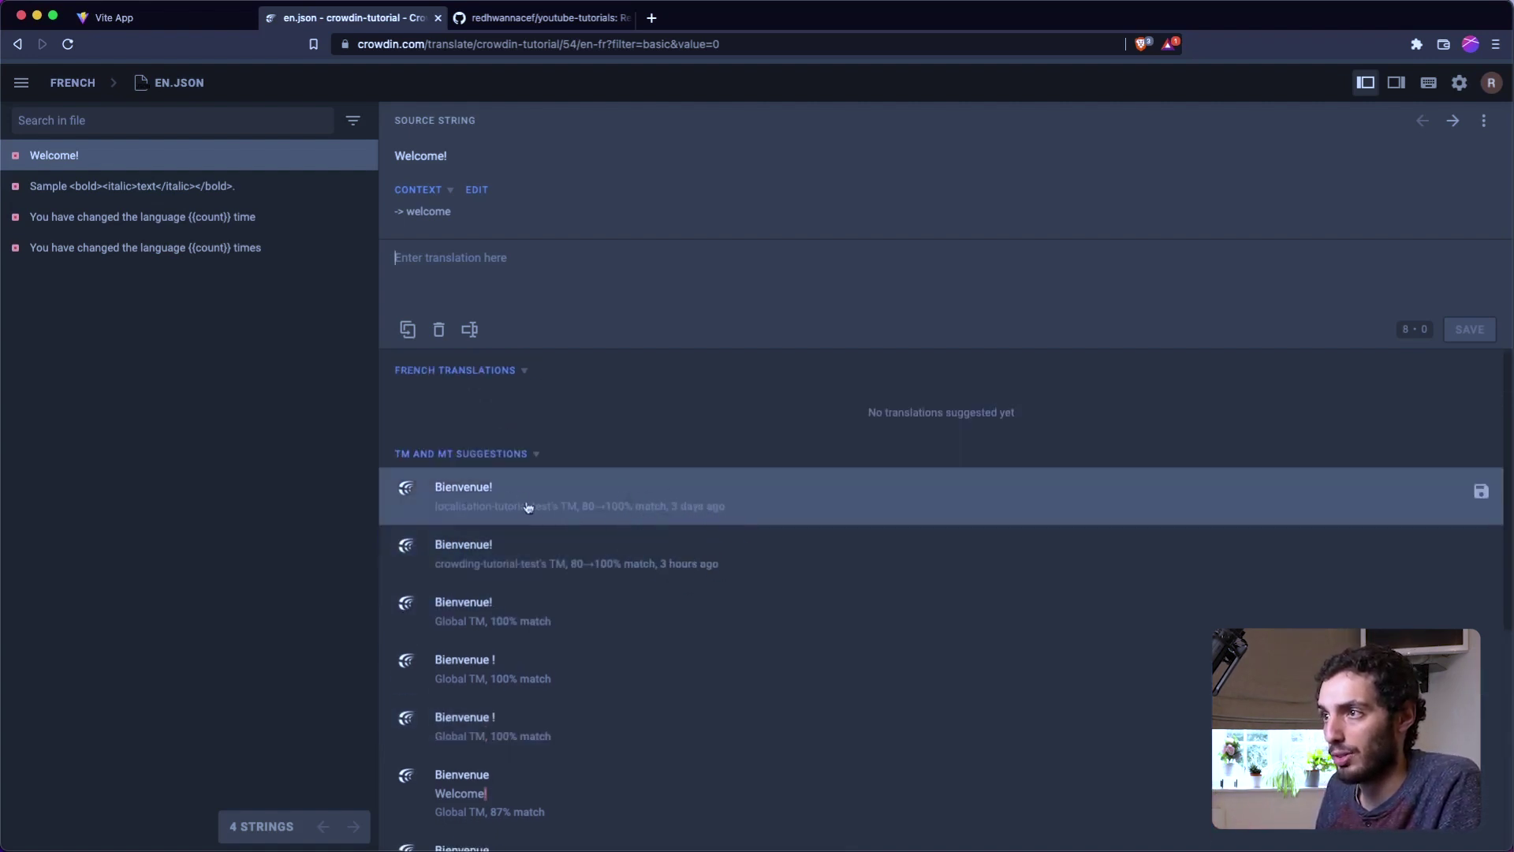
- Save suggested translations for all four strings: "Bienvenue!", "Exemple <bold><italic>texte</italic></bold>." and "Vous avez changé la langue {{count}} fois" for both count strings, then recheck them
click(471, 497)
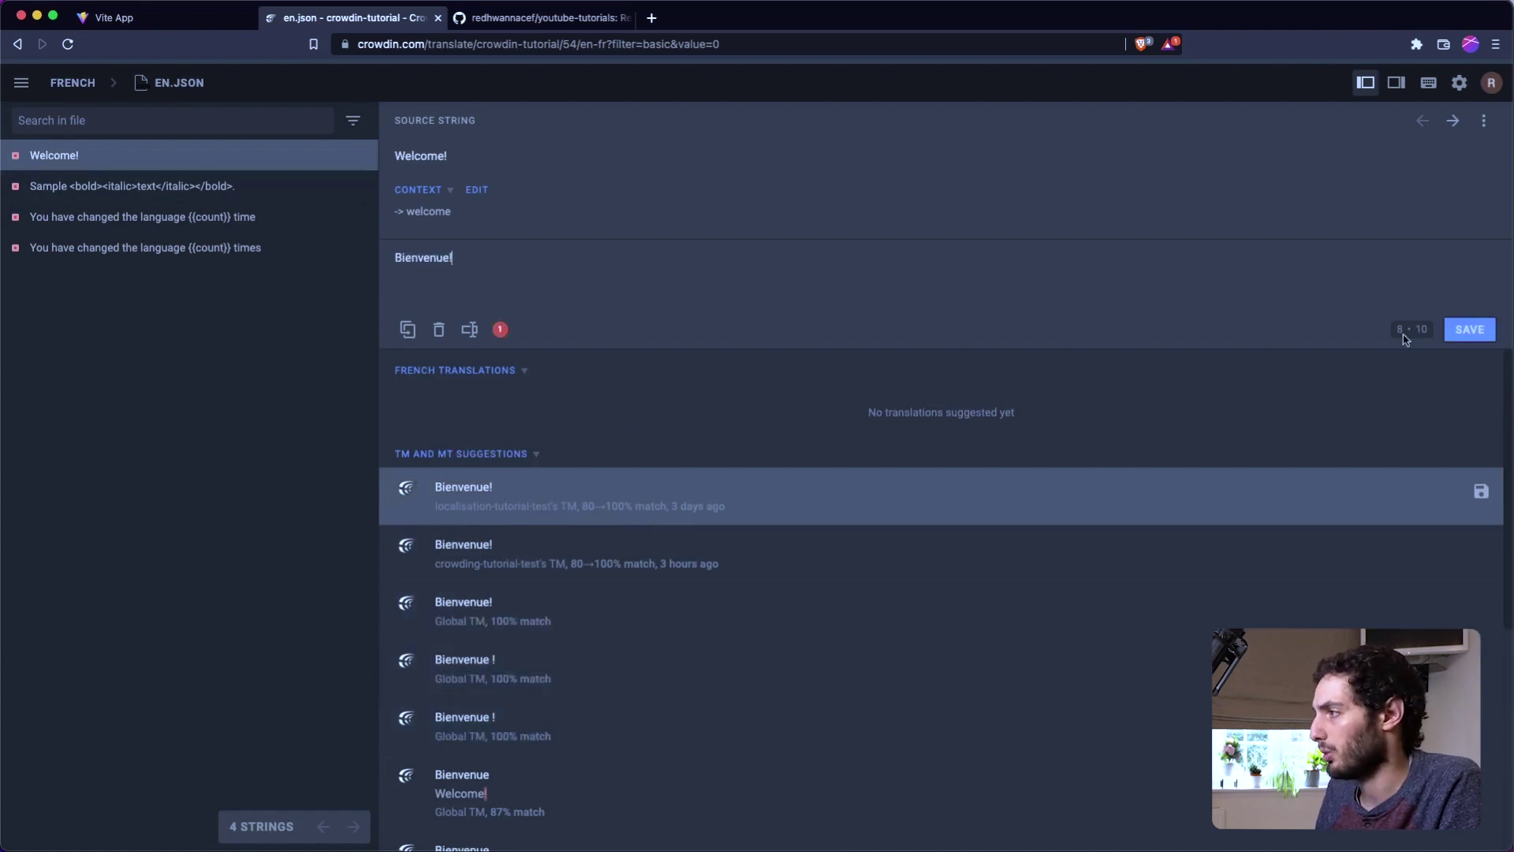
click(1458, 337)
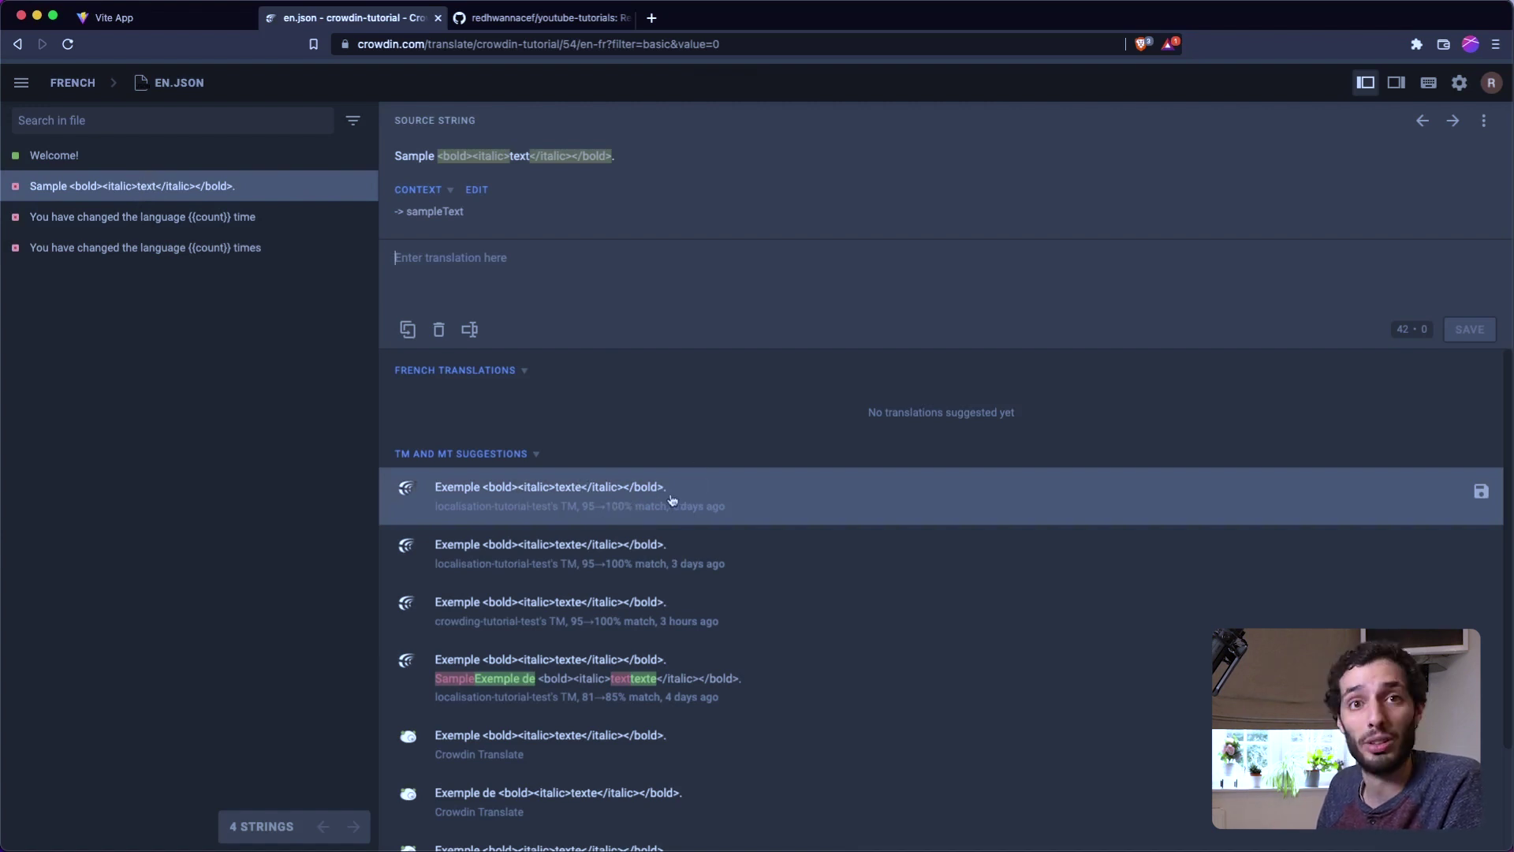
click(629, 499)
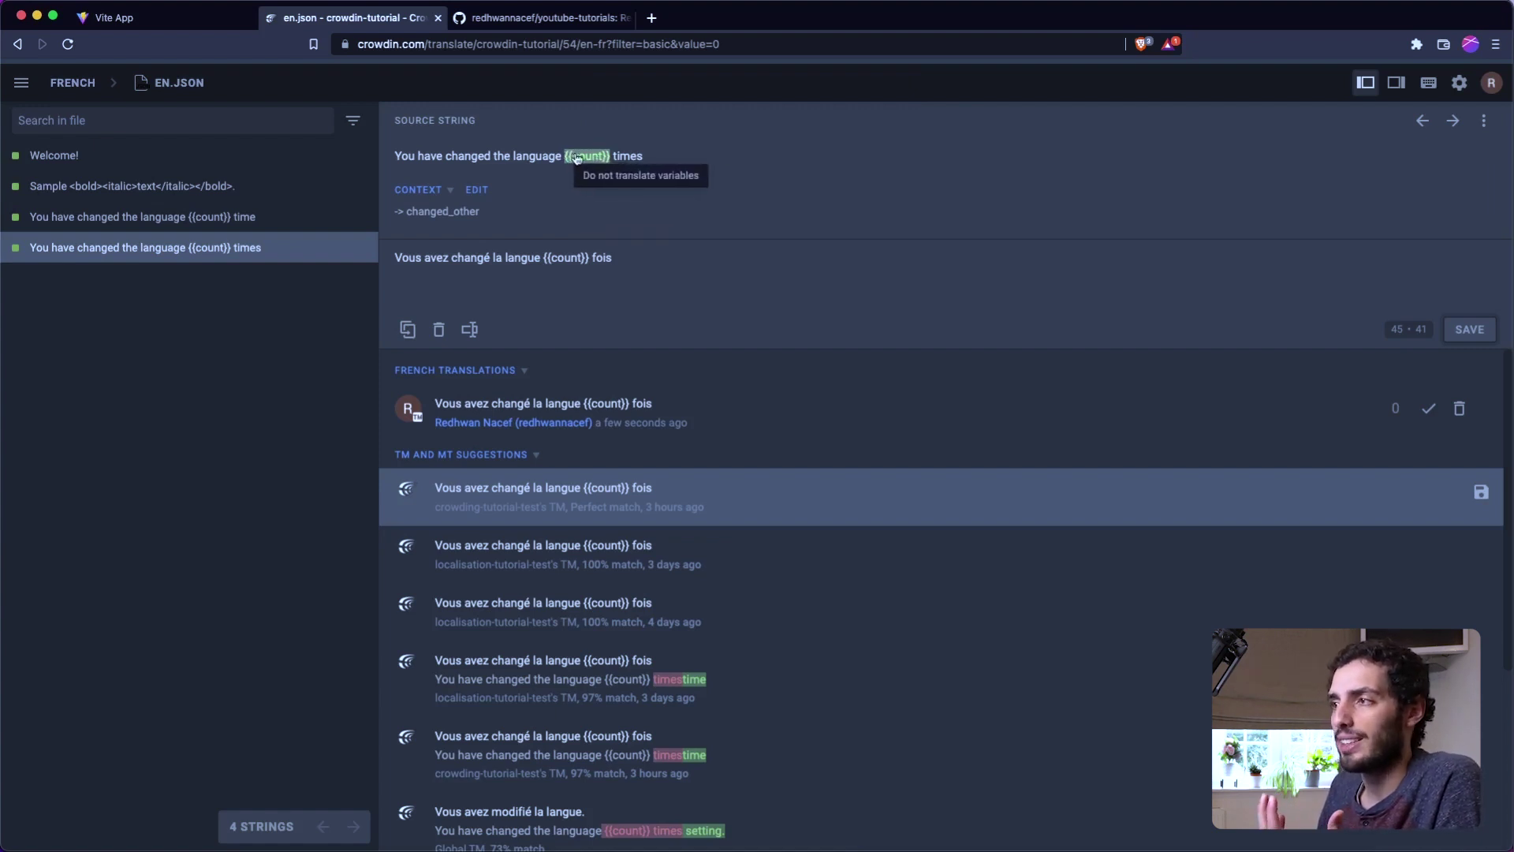
click(186, 193)
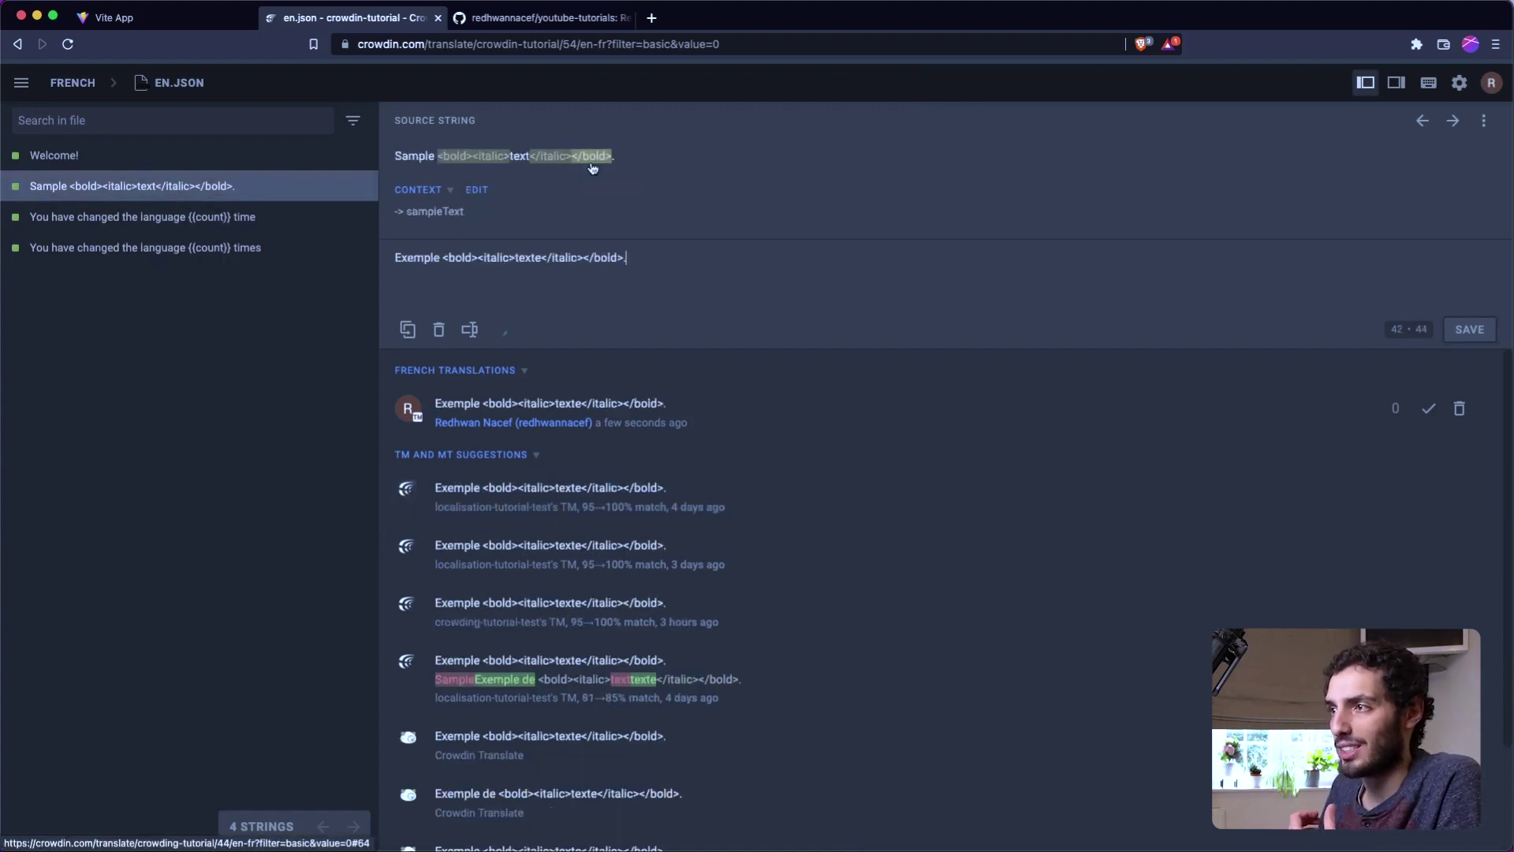
key(super+Down)
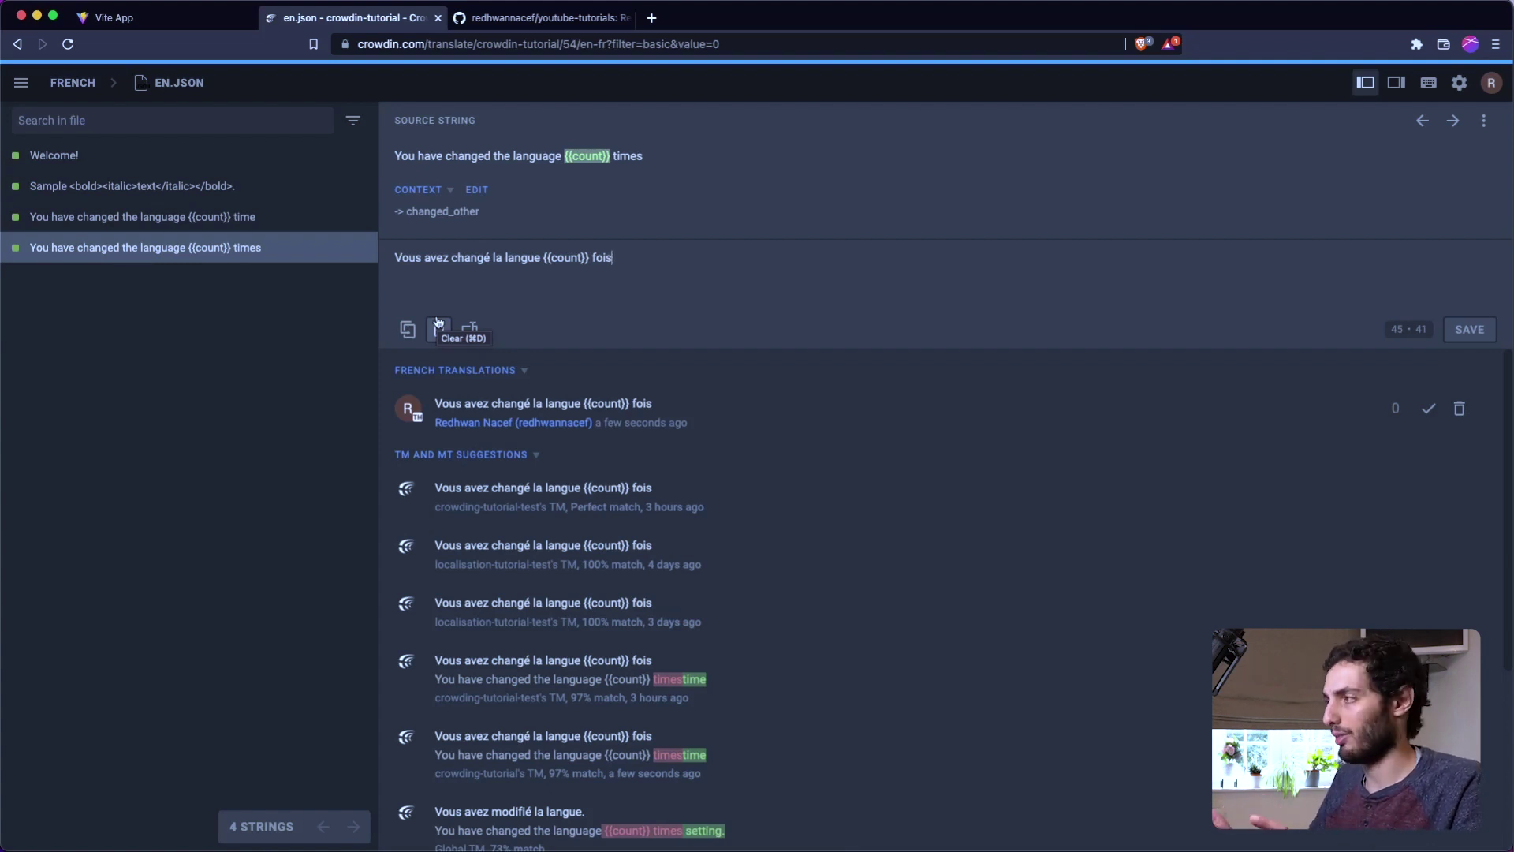
- Quit the translation editor and return to the crowdin-tutorial project's home page
click(21, 84)
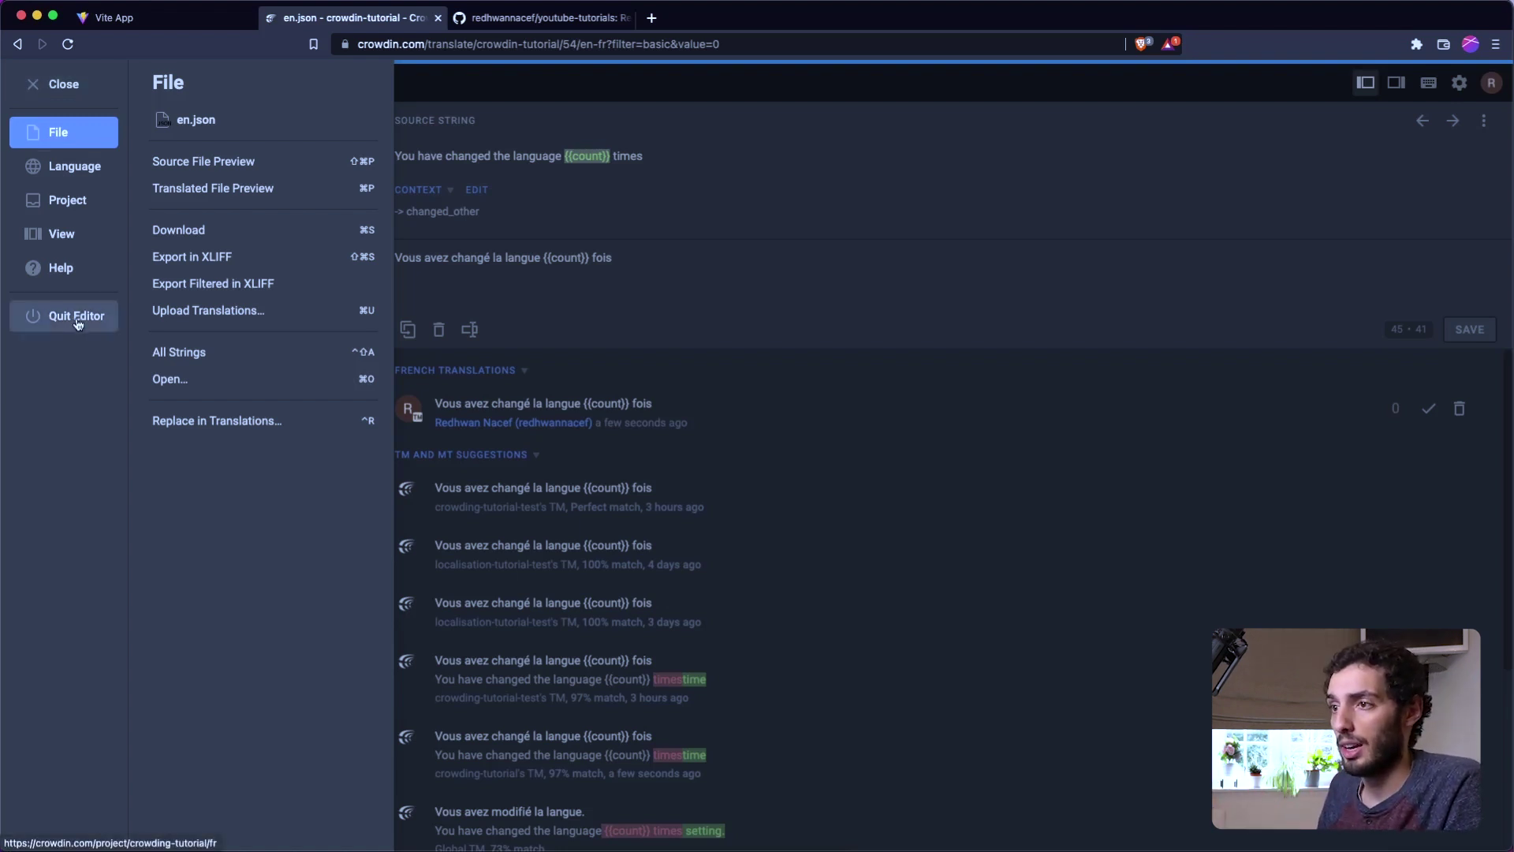
click(77, 316)
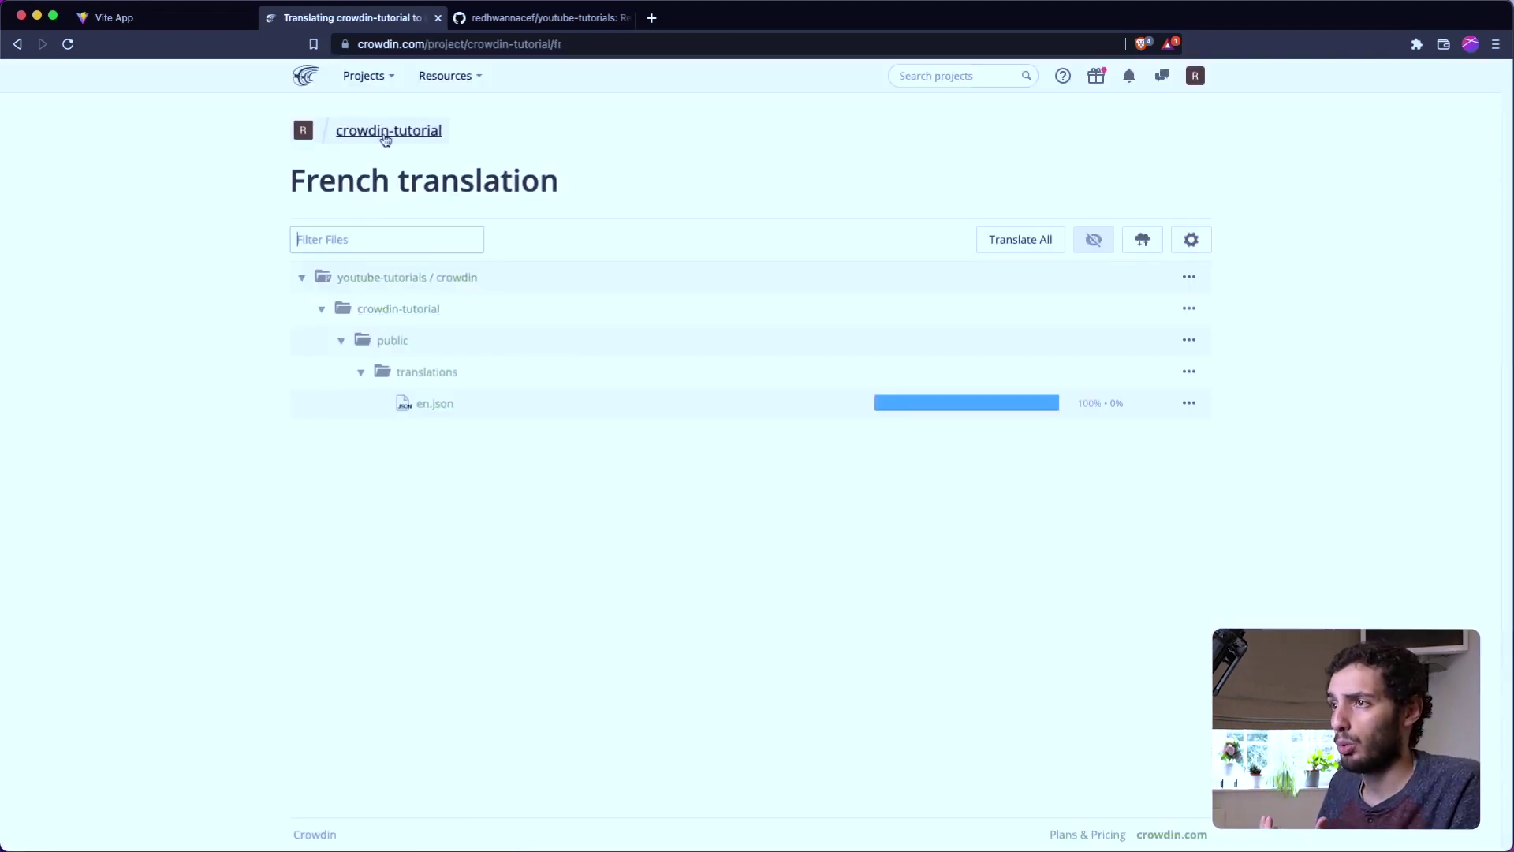
click(386, 131)
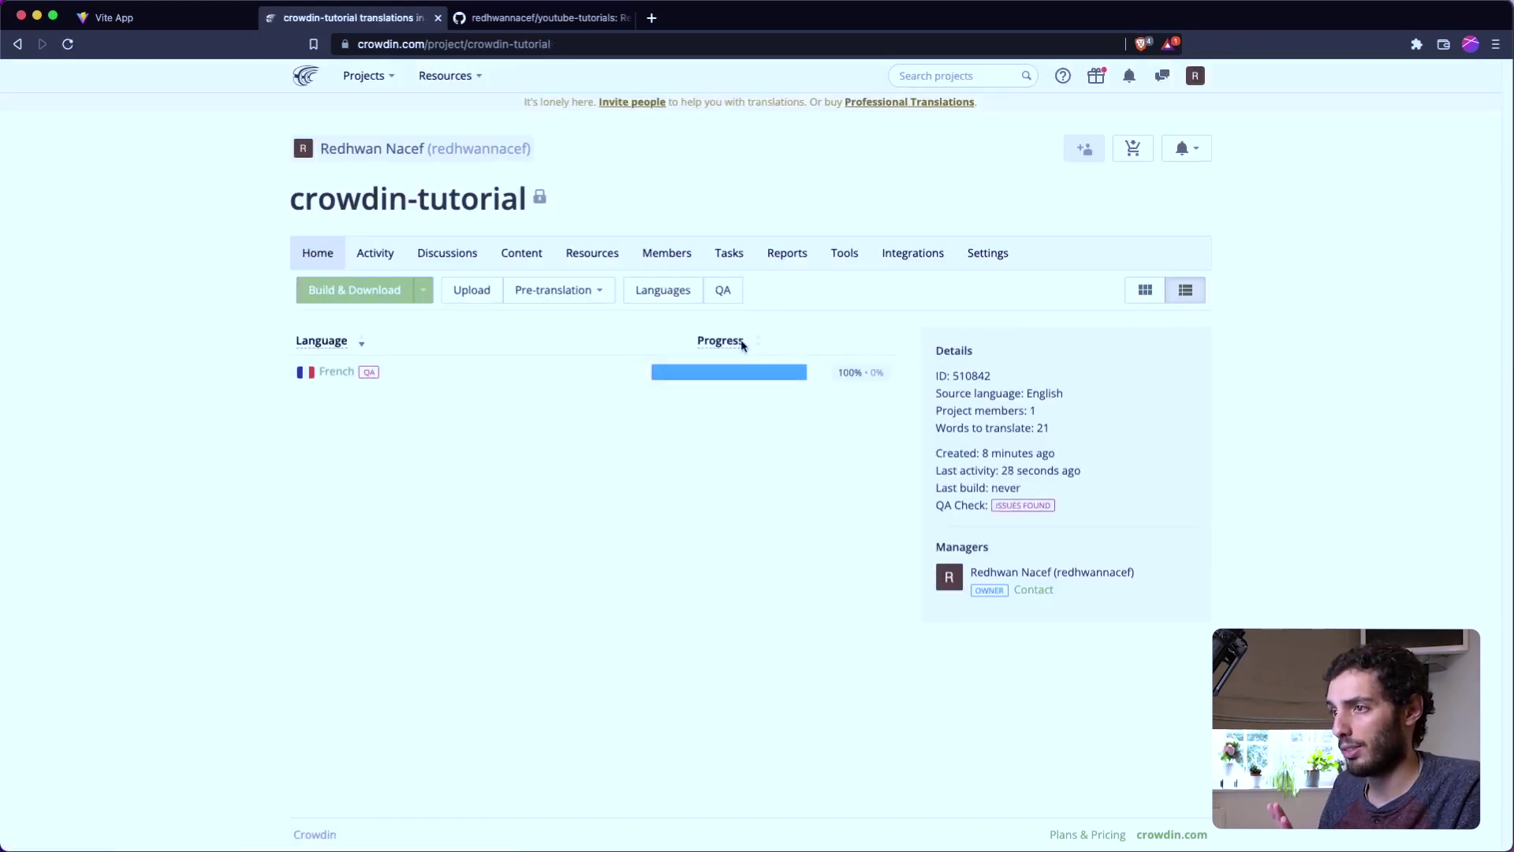
- Check the youtube-tutorials pull requests on GitHub, then return to Crowdin and sync the connected repository through the project's GitHub integration
click(566, 22)
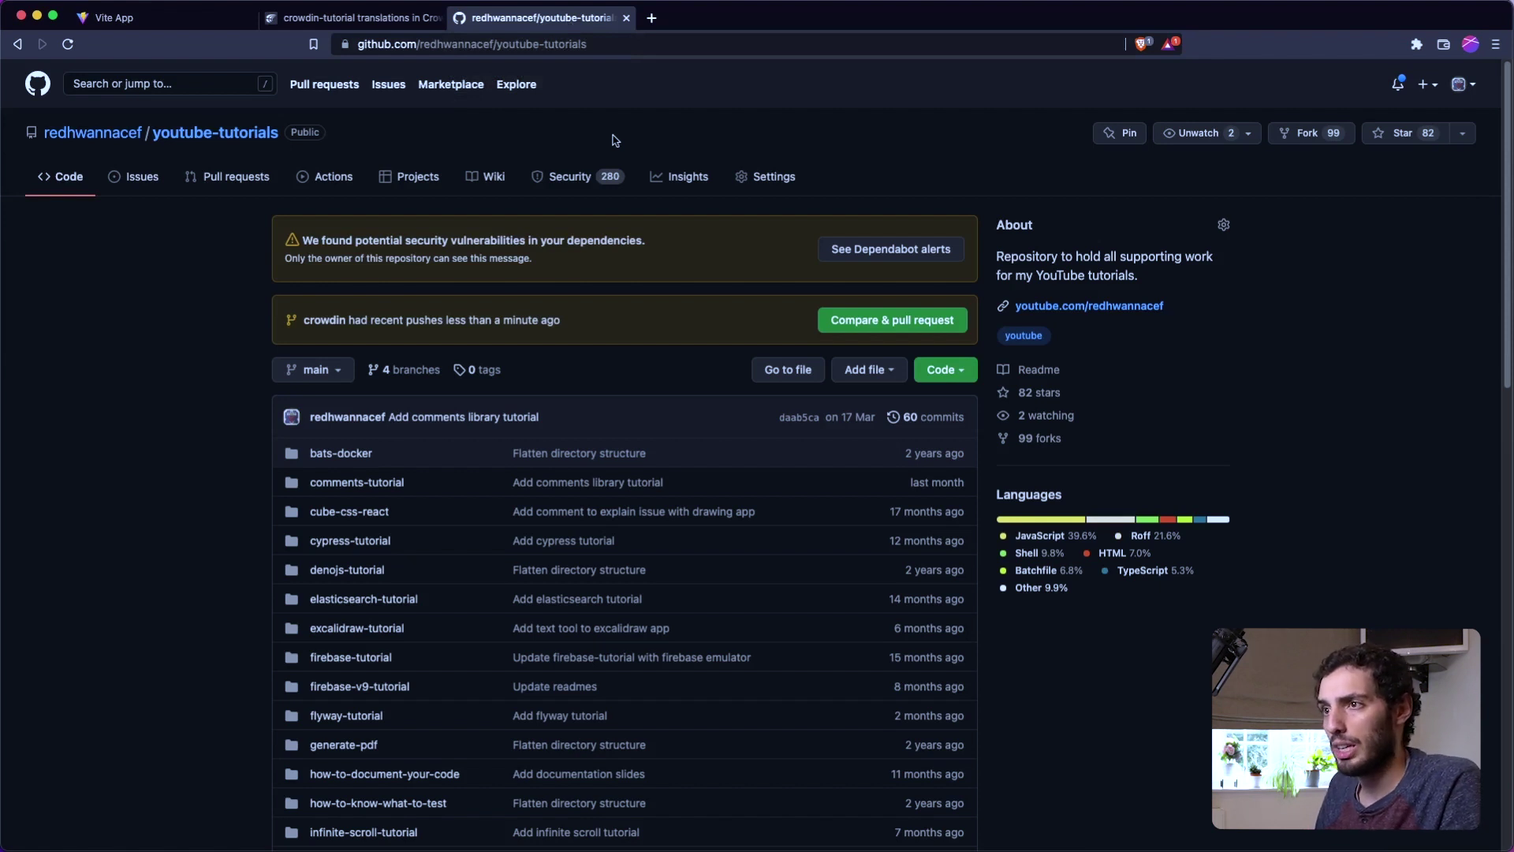
click(214, 182)
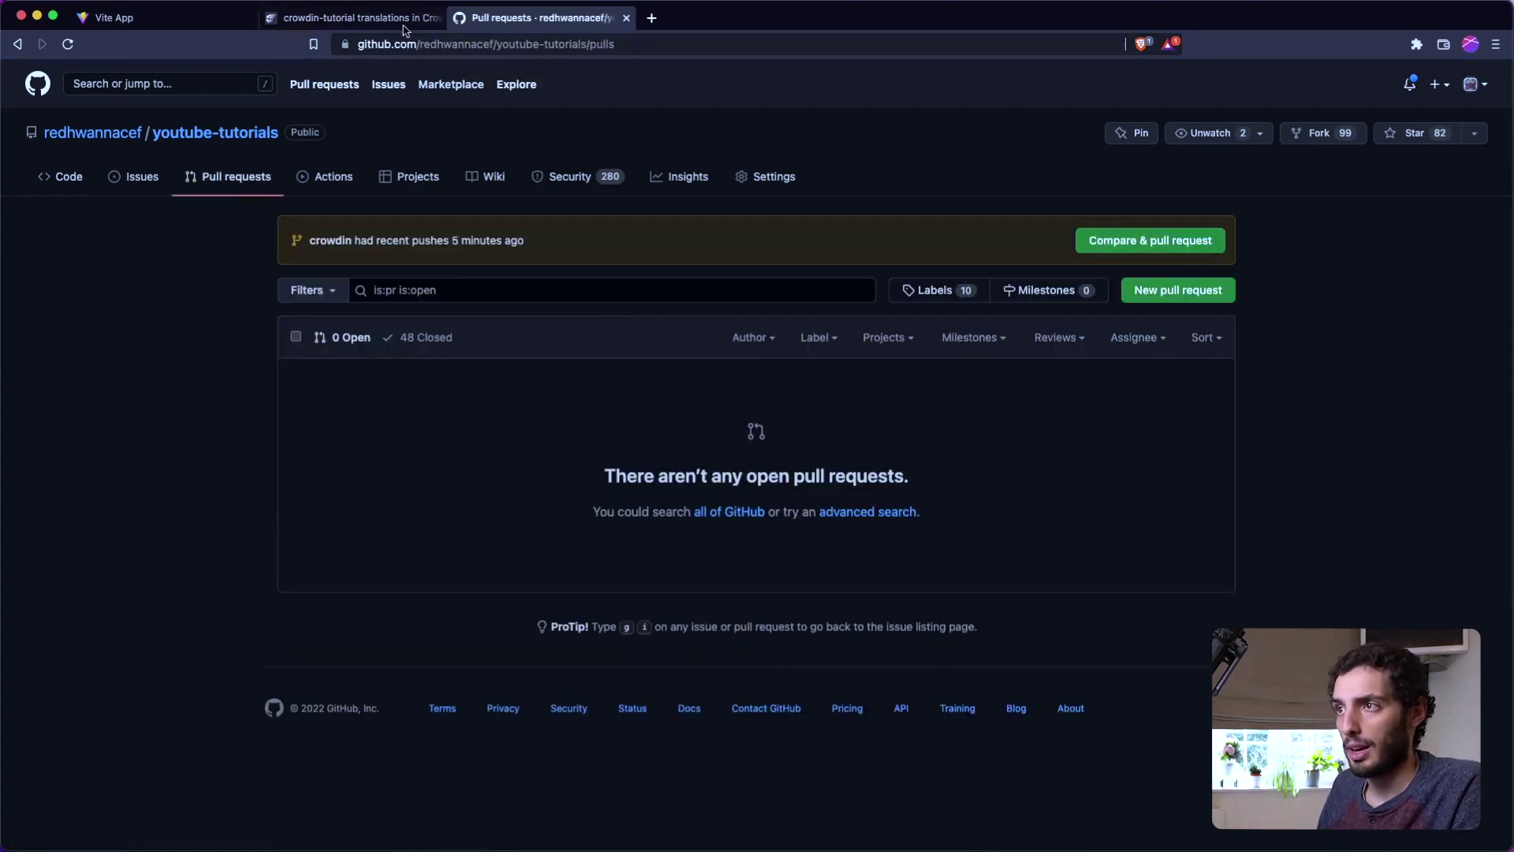
click(378, 20)
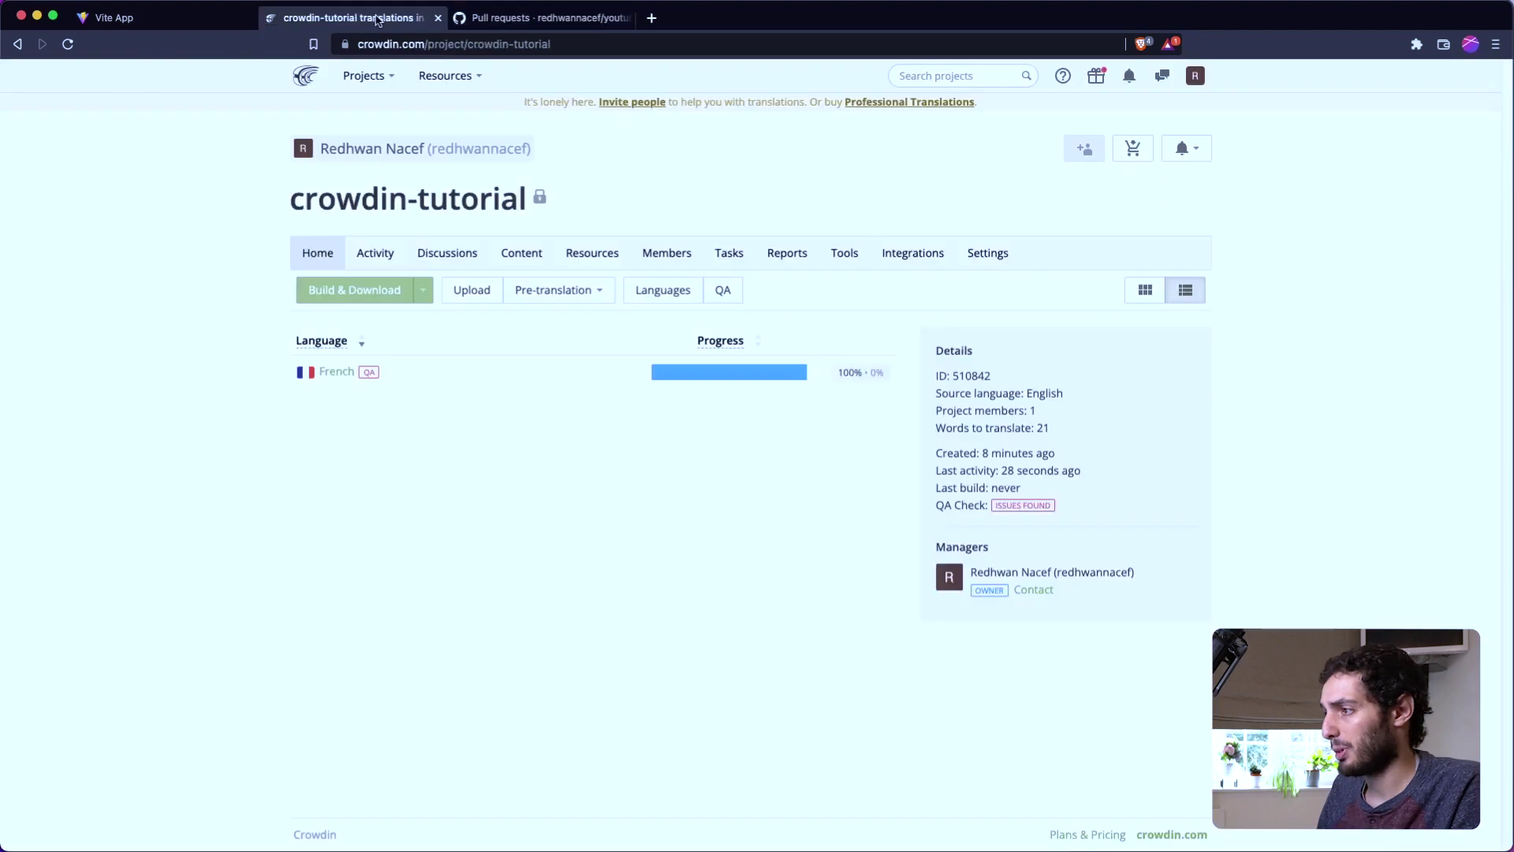
click(908, 254)
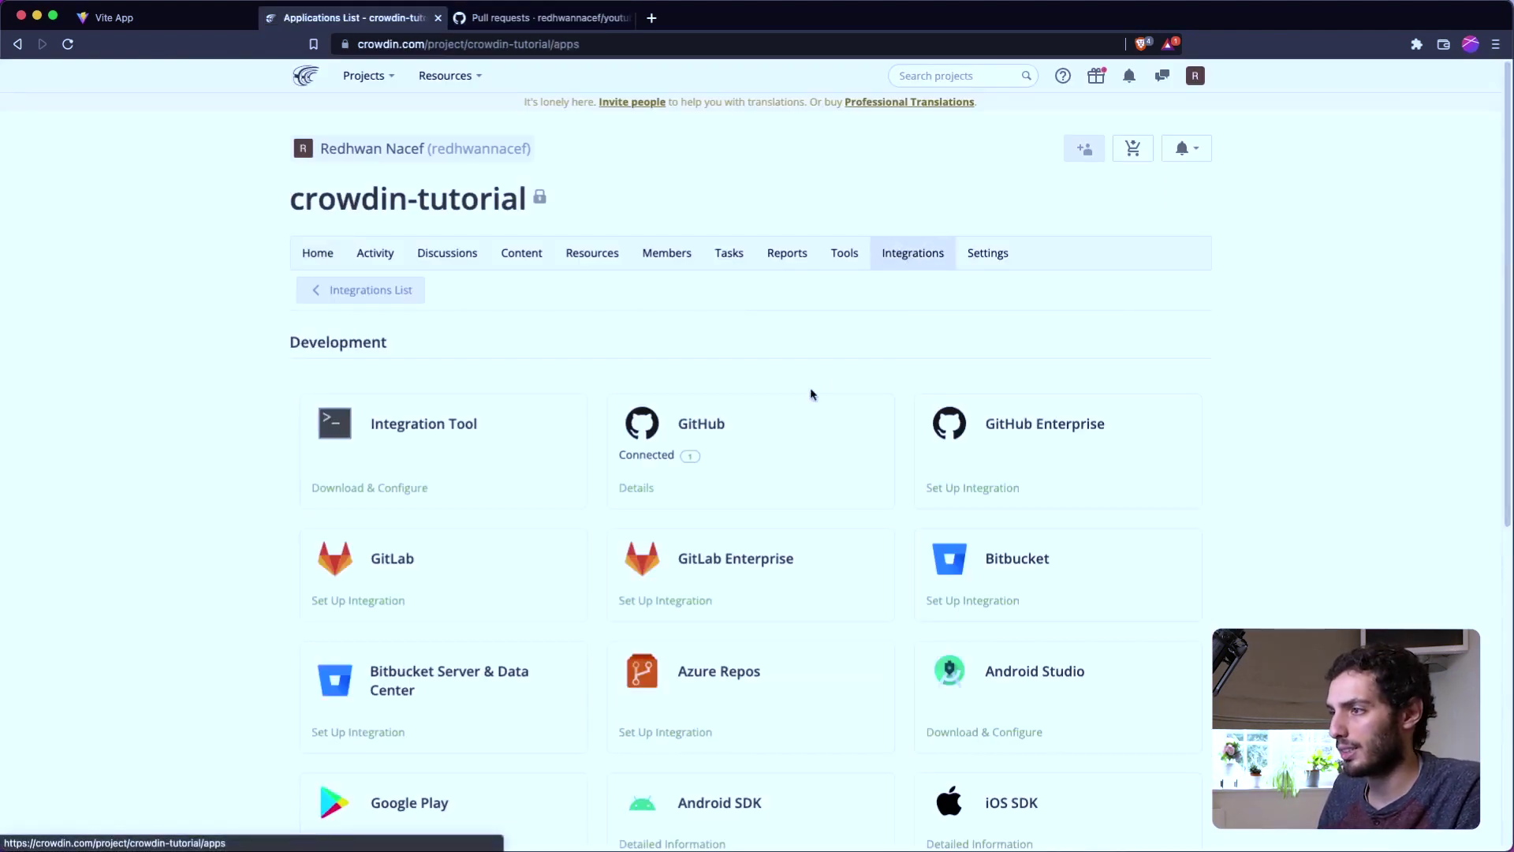
click(761, 419)
click(1145, 568)
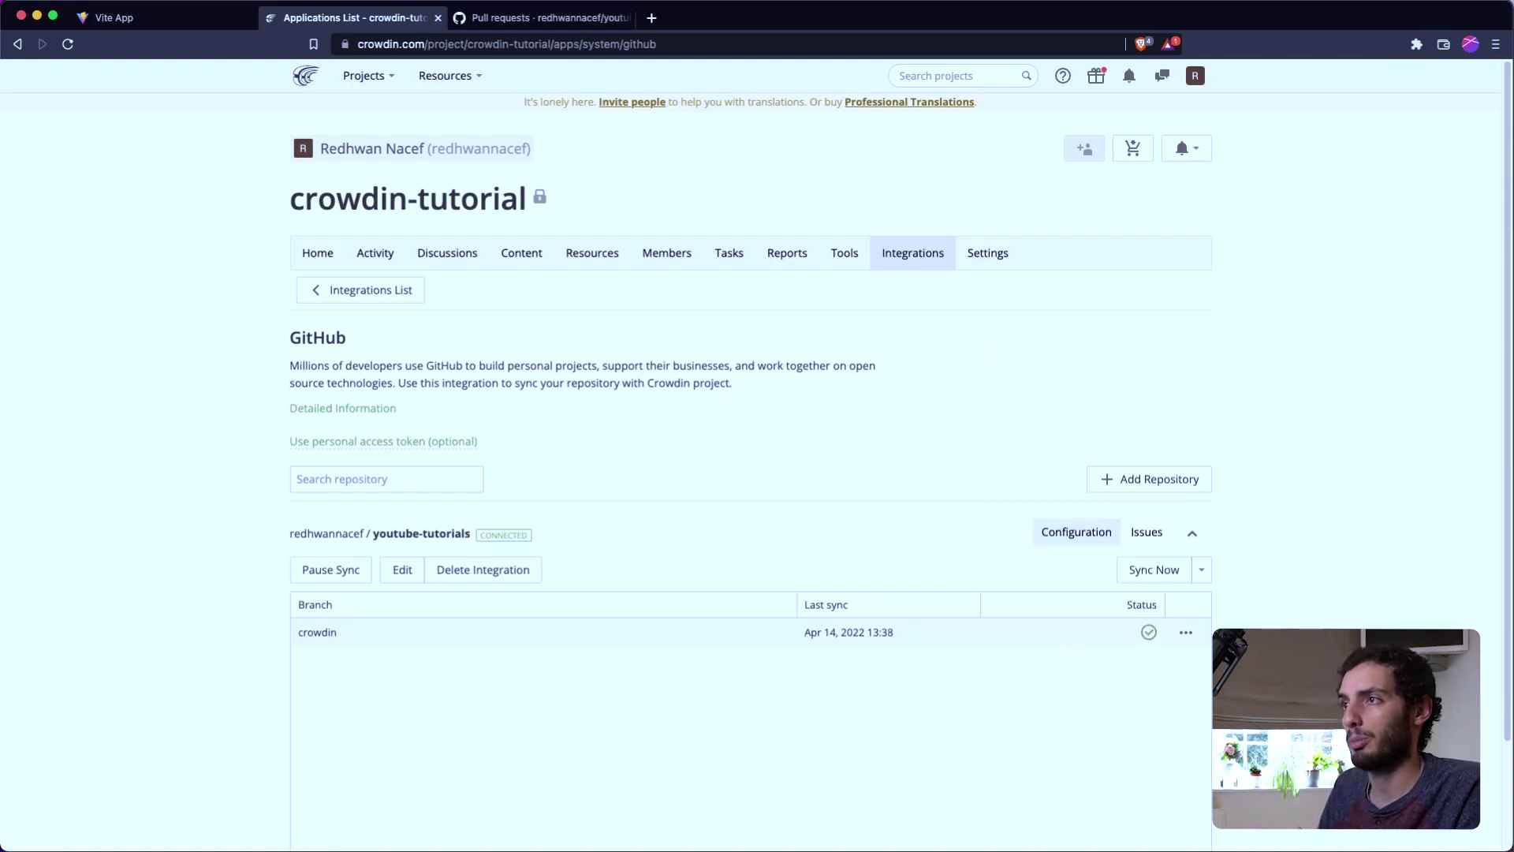
- Reload the pull requests on GitHub, review the French lines changed in fr.json under "New Crowdin updates", then switch back to Crowdin
key(ctrl+Tab)
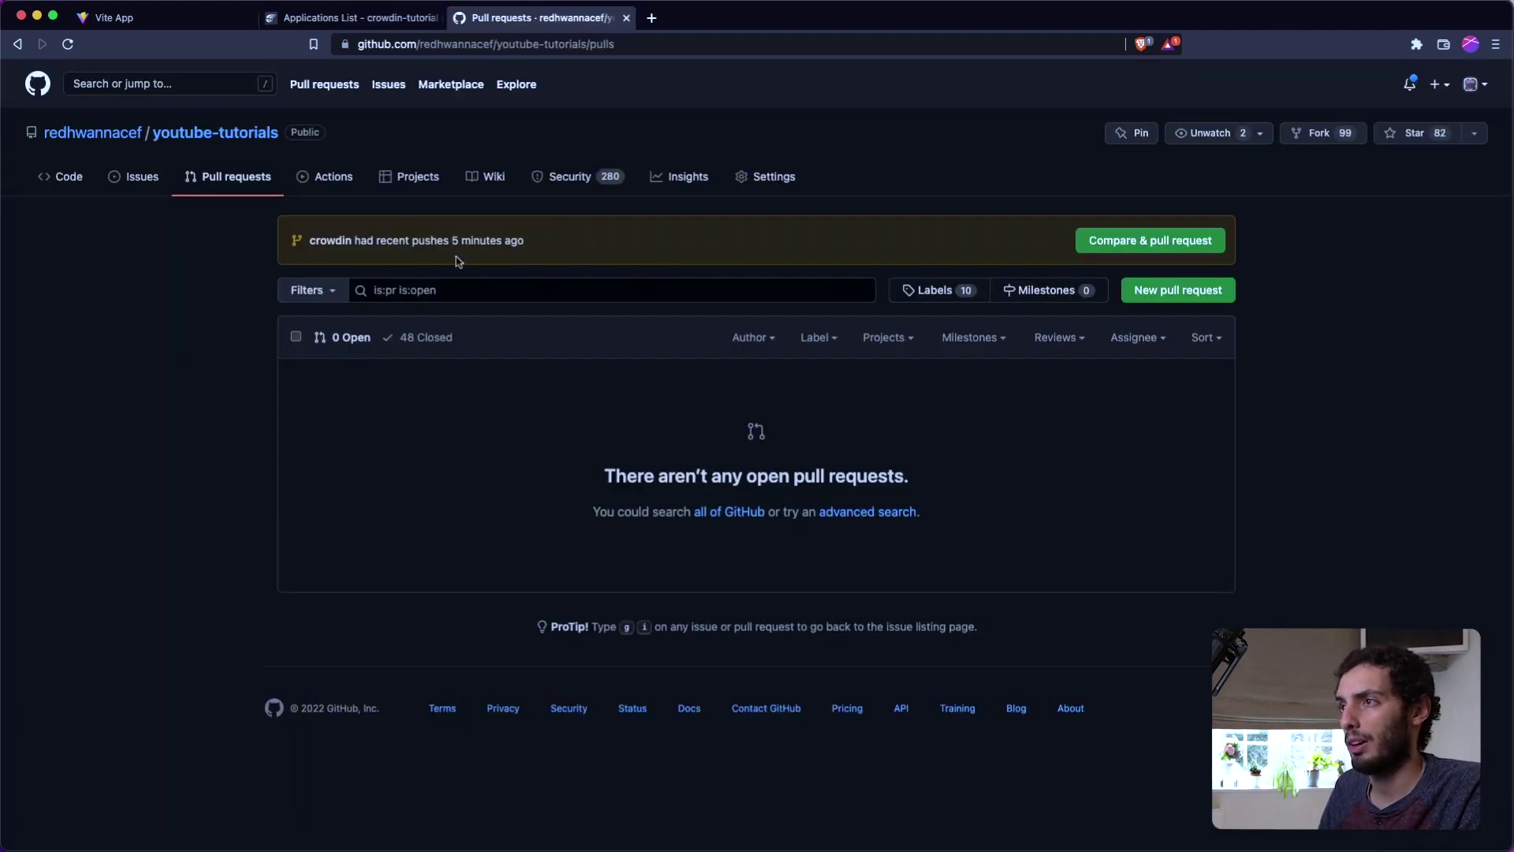
click(68, 44)
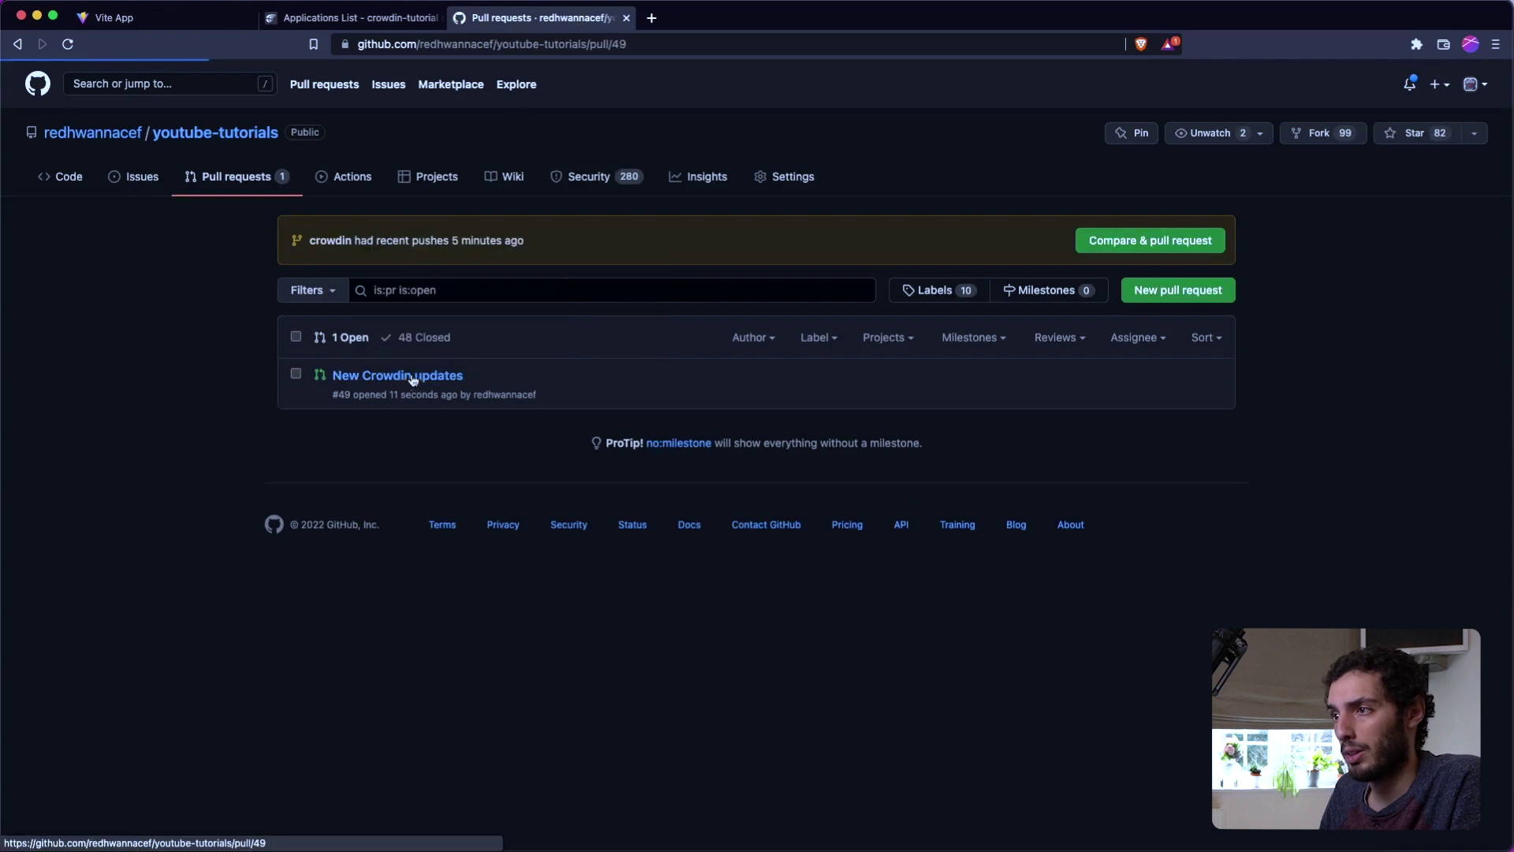
click(408, 377)
click(682, 341)
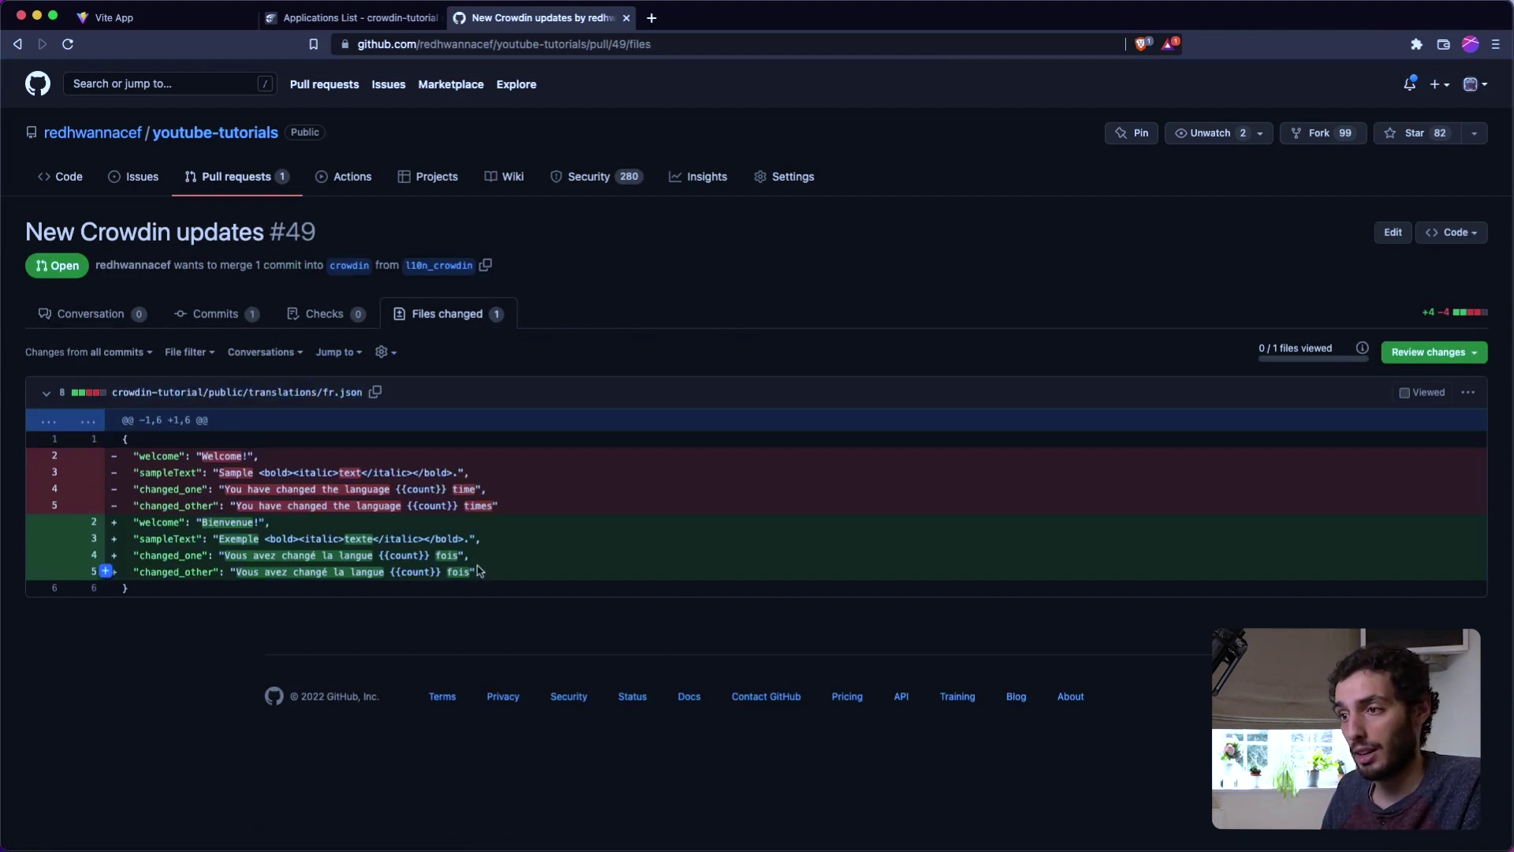
drag(478, 572, 193, 522)
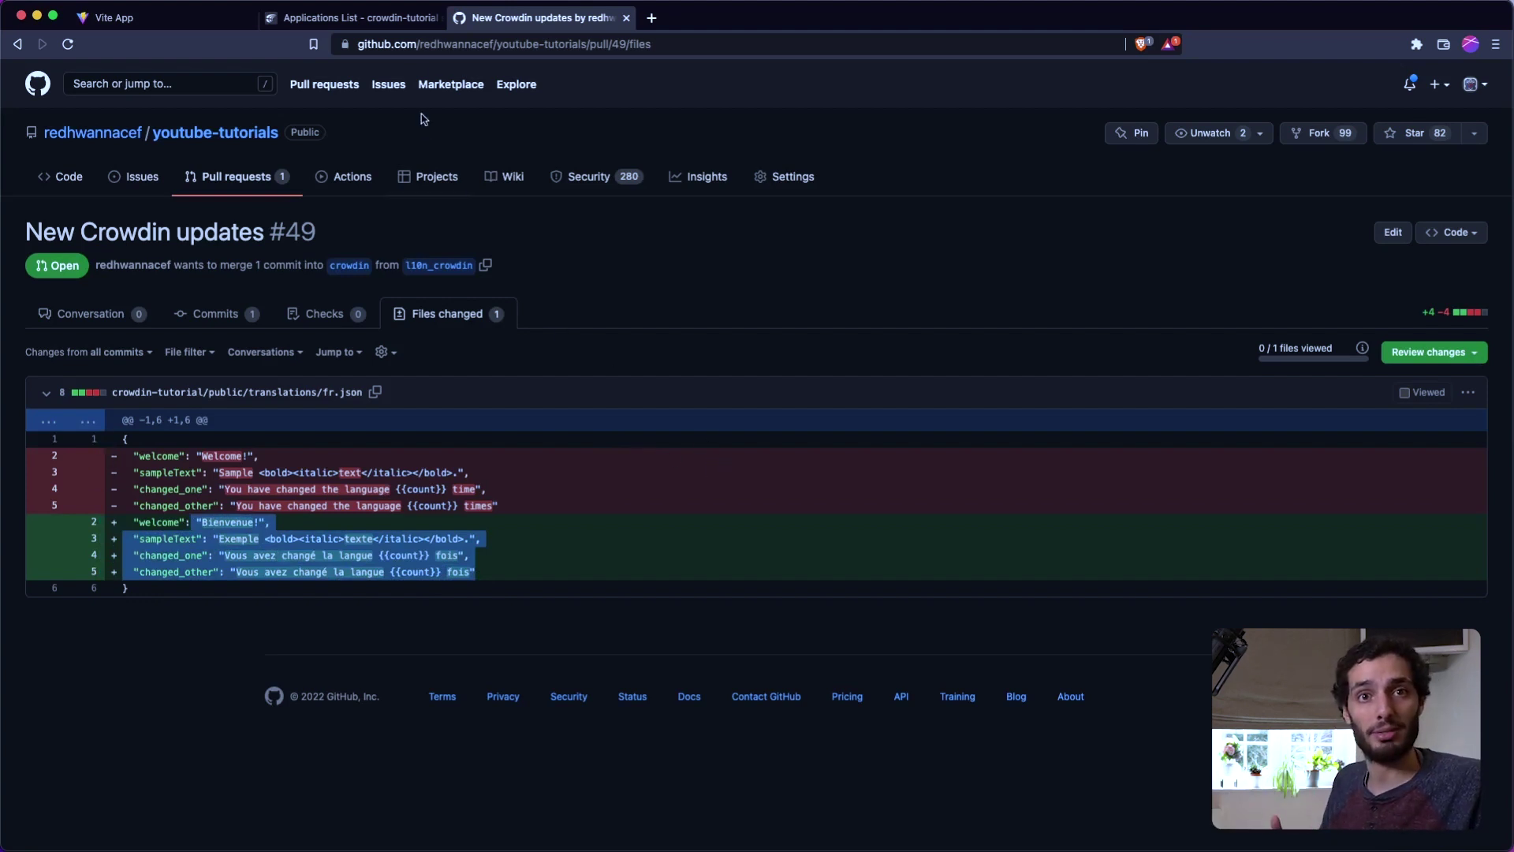
click(397, 22)
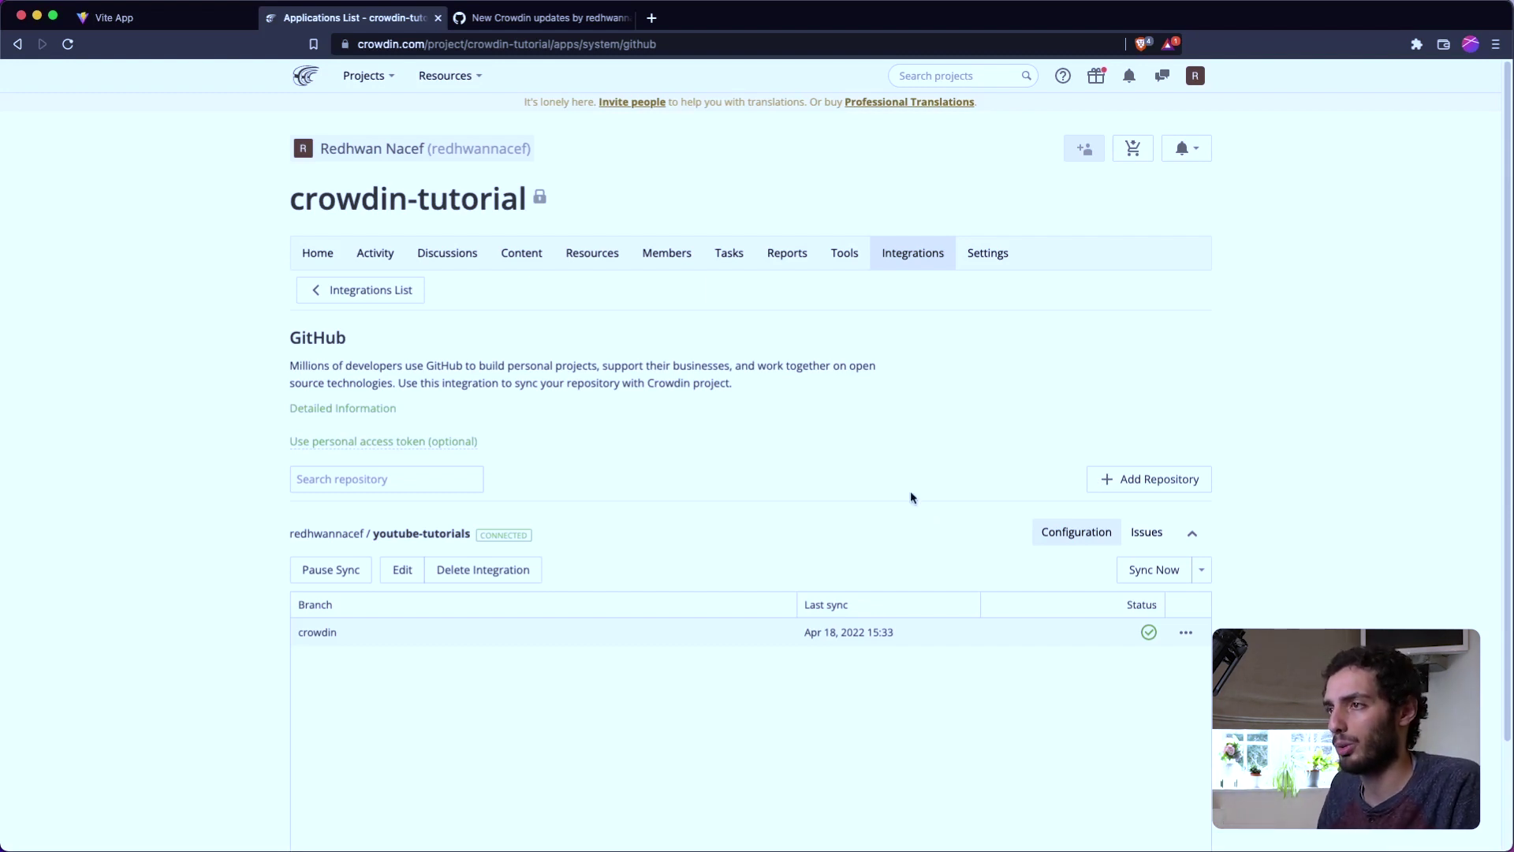
- Add Italian to the crowdin-tutorial project's target languages from its home page and update the selection
click(320, 258)
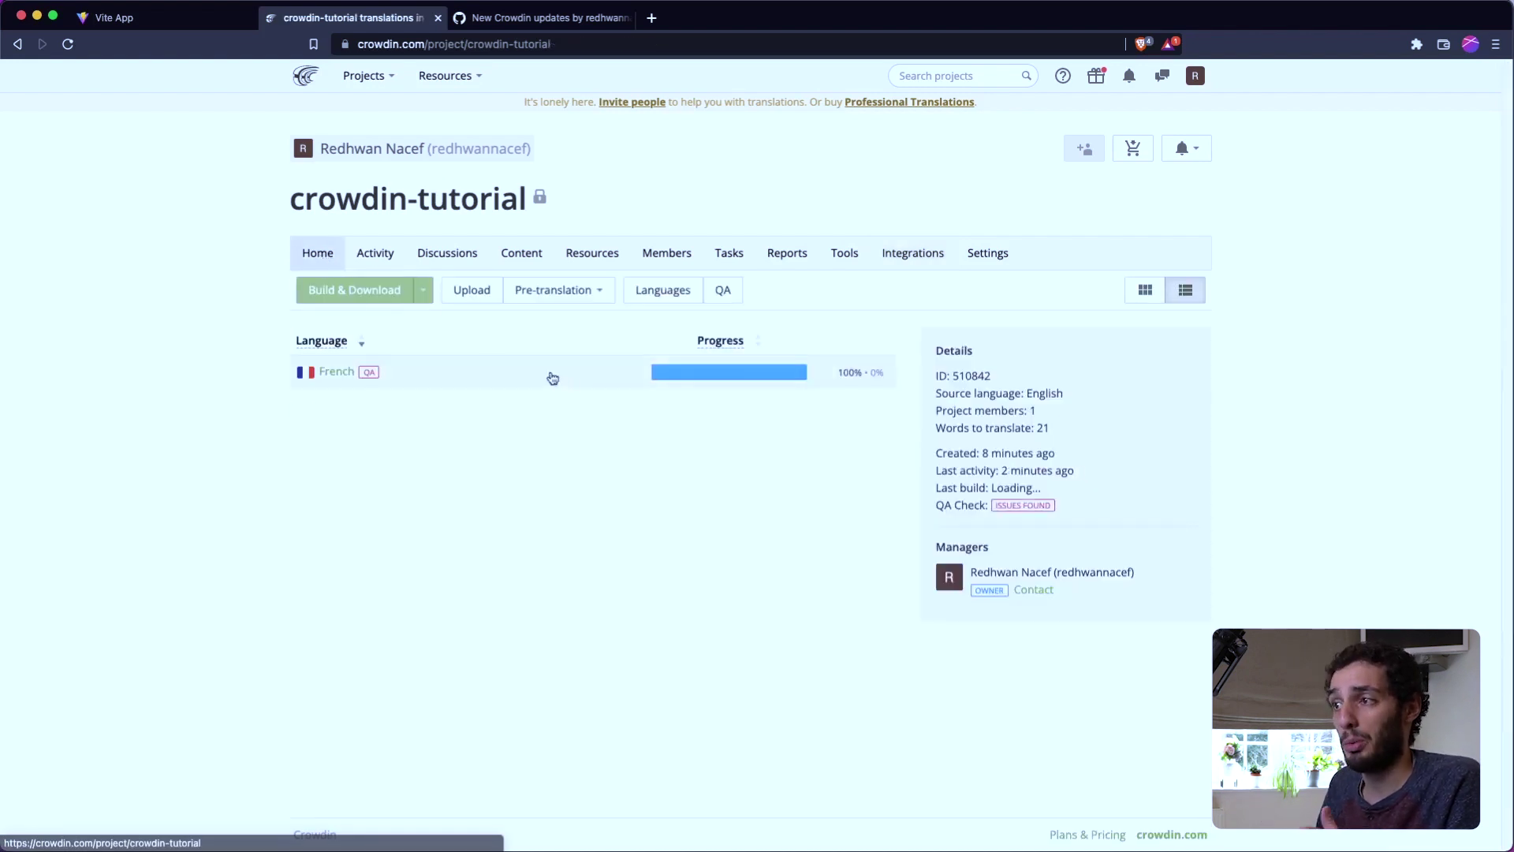
click(670, 291)
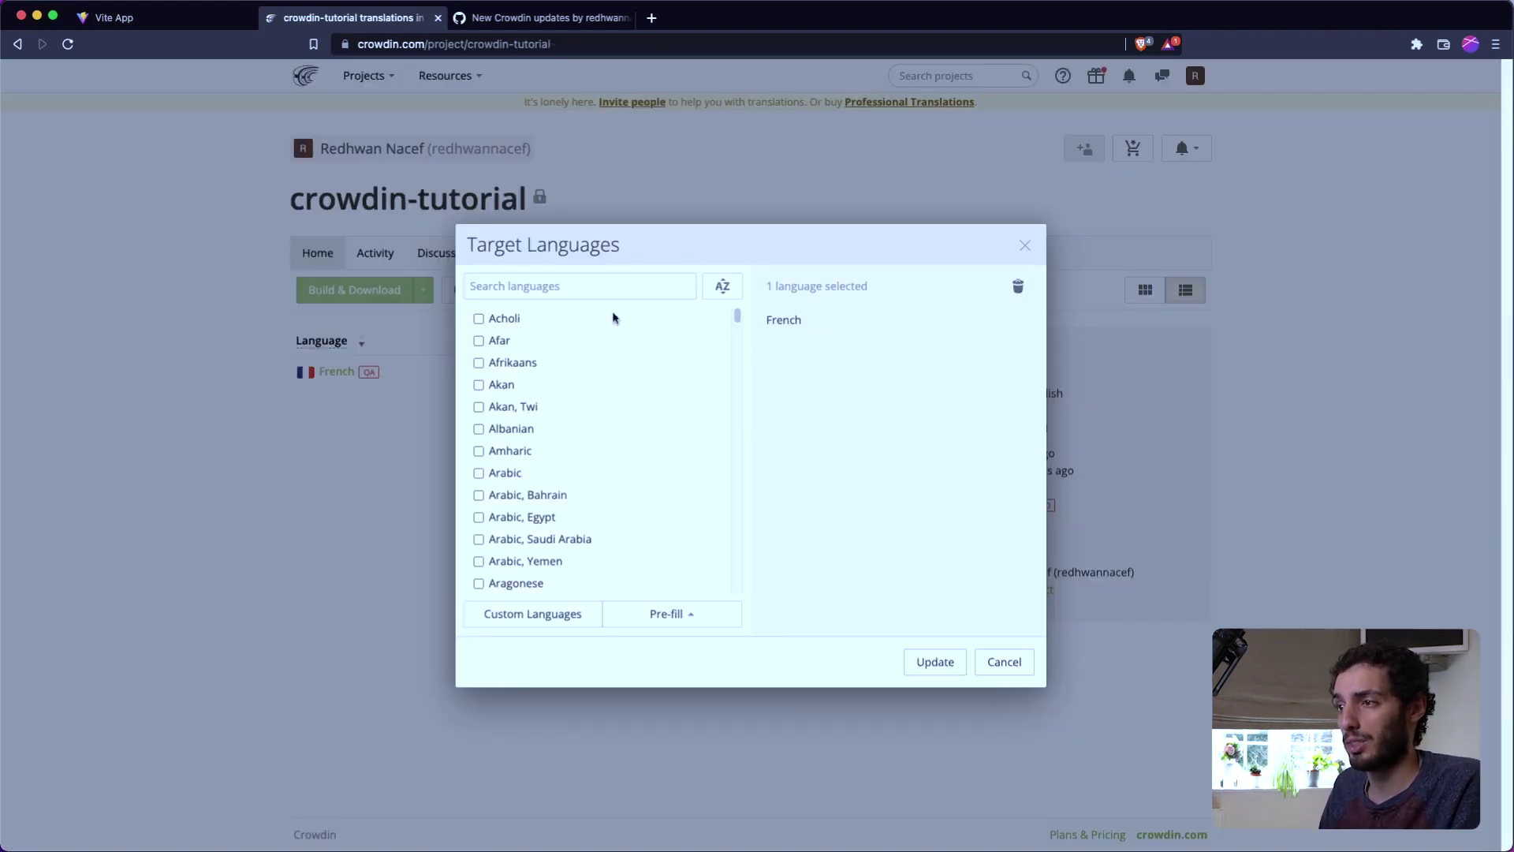
click(501, 289)
text(ital)
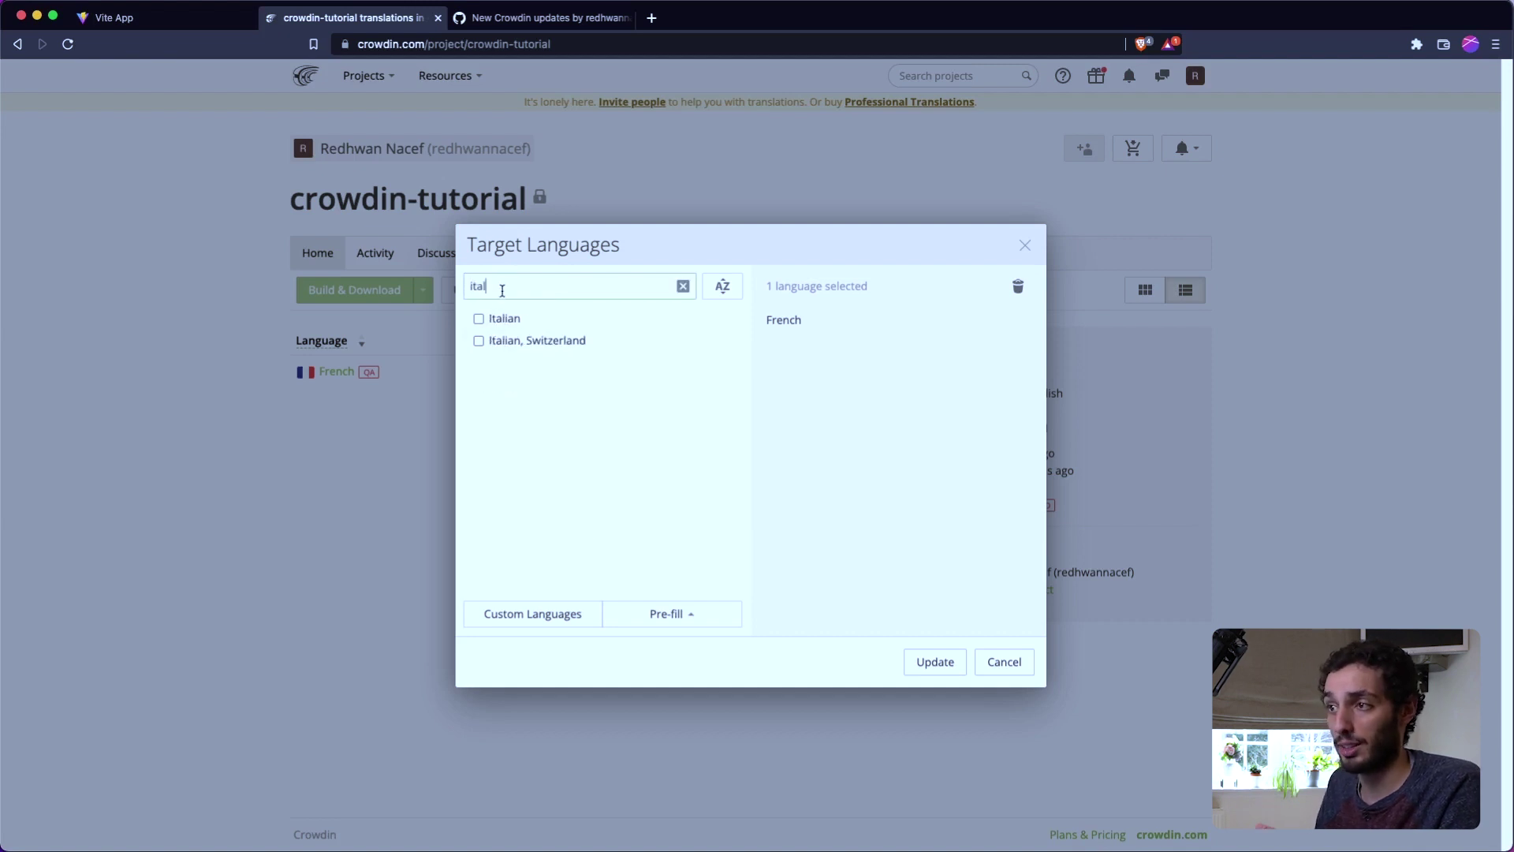
click(492, 319)
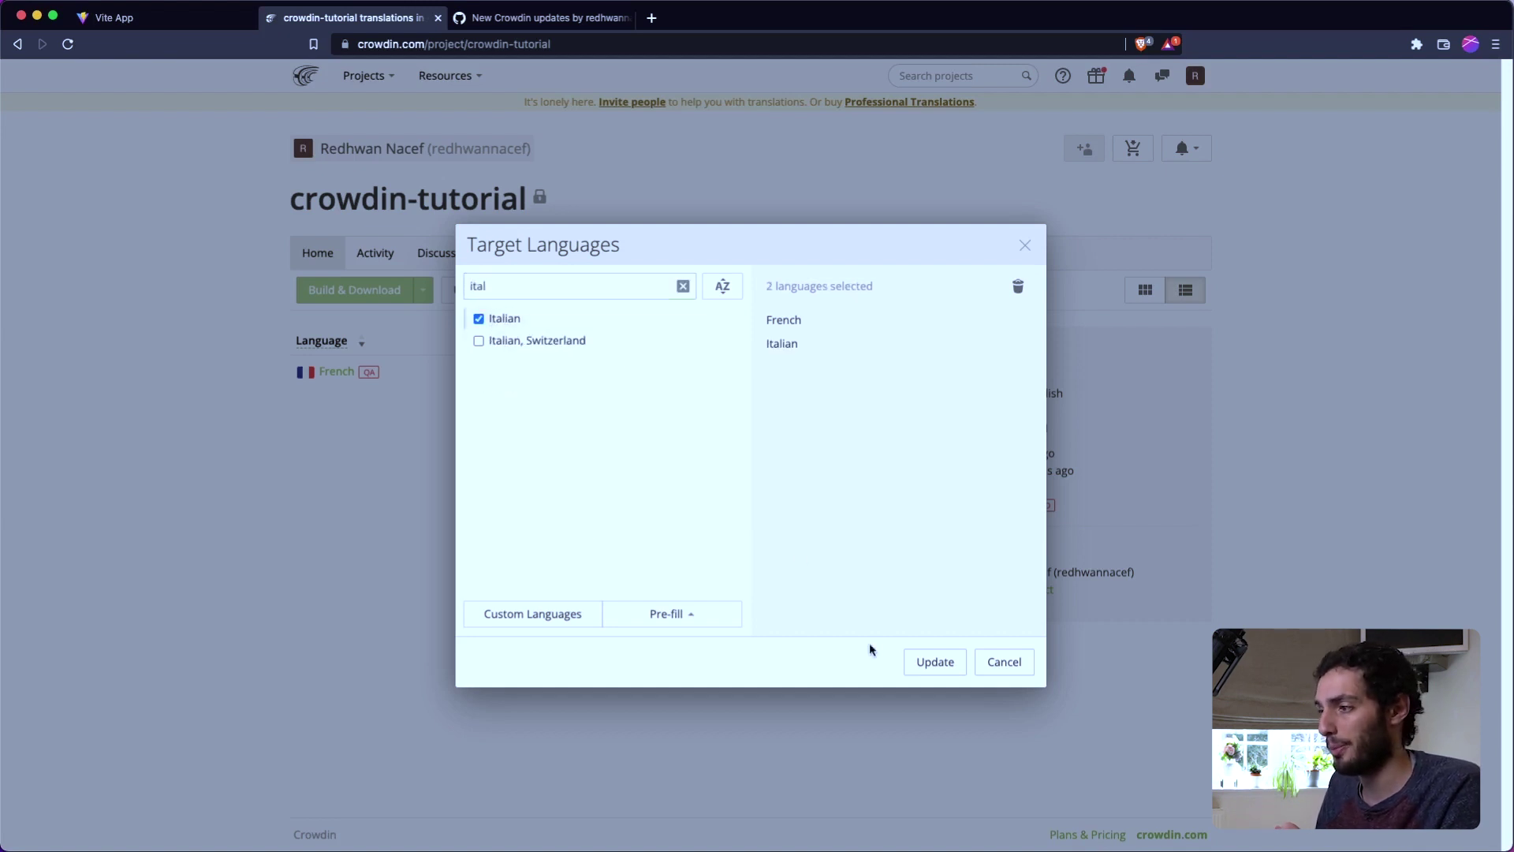
click(959, 673)
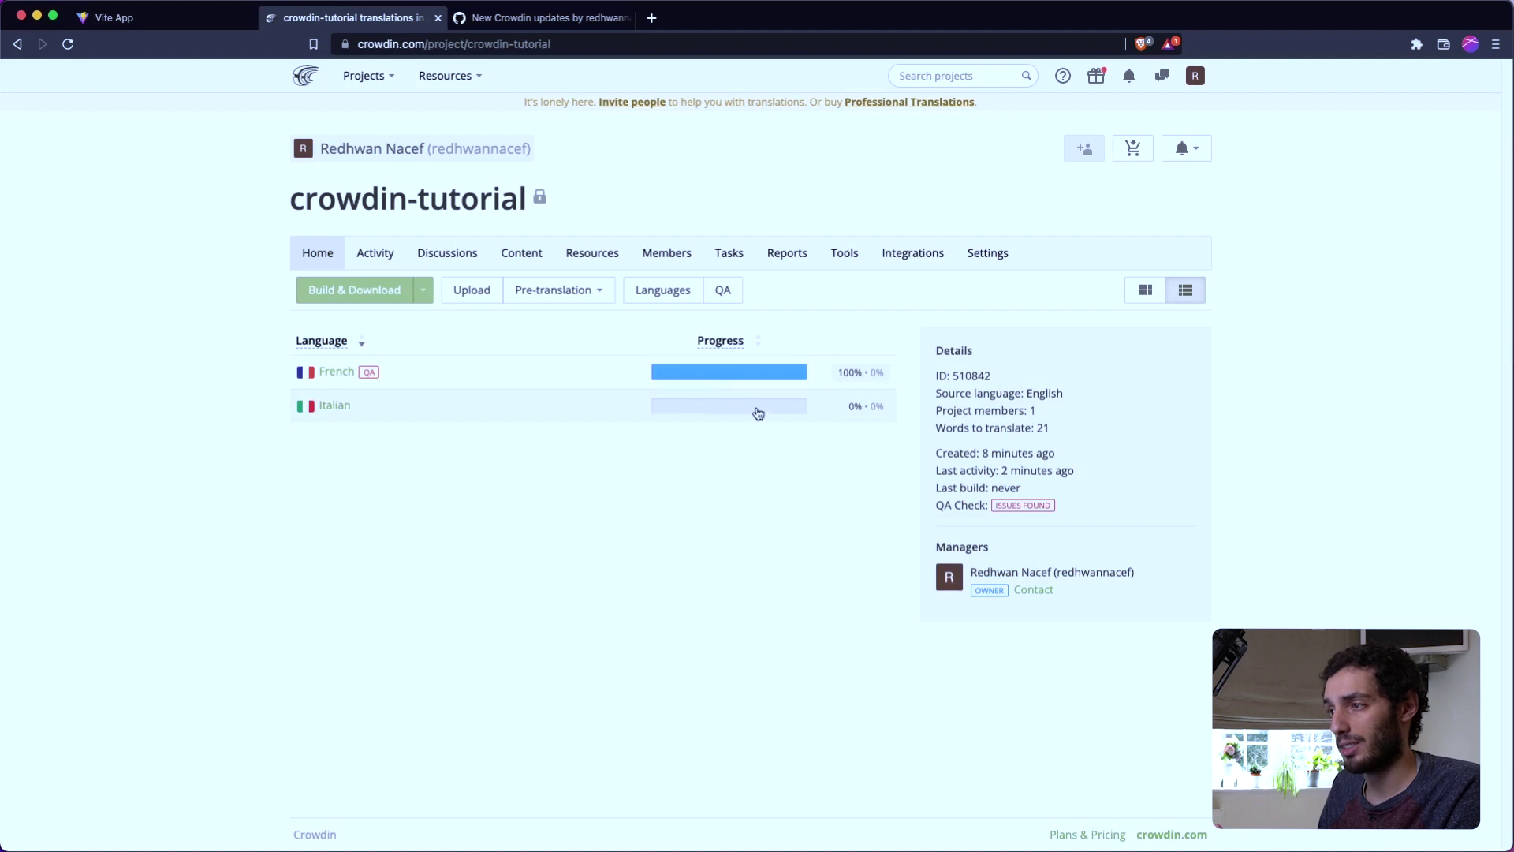
- Sync the youtube-tutorials repository through the project's GitHub integration, then review the it.json lines in the "New Crowdin updates" pull request on GitHub
click(906, 257)
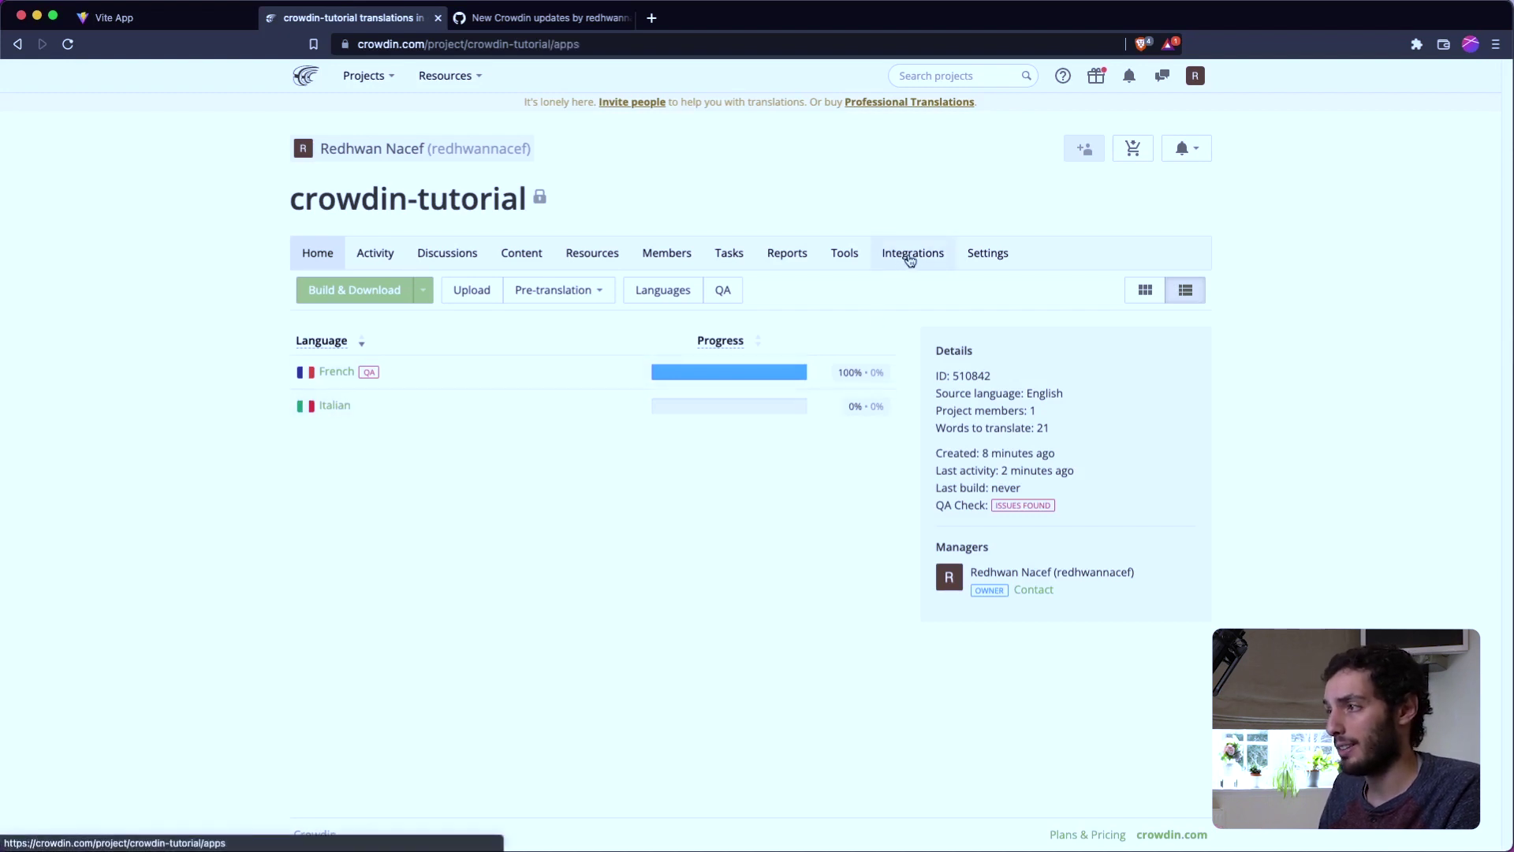
click(1135, 570)
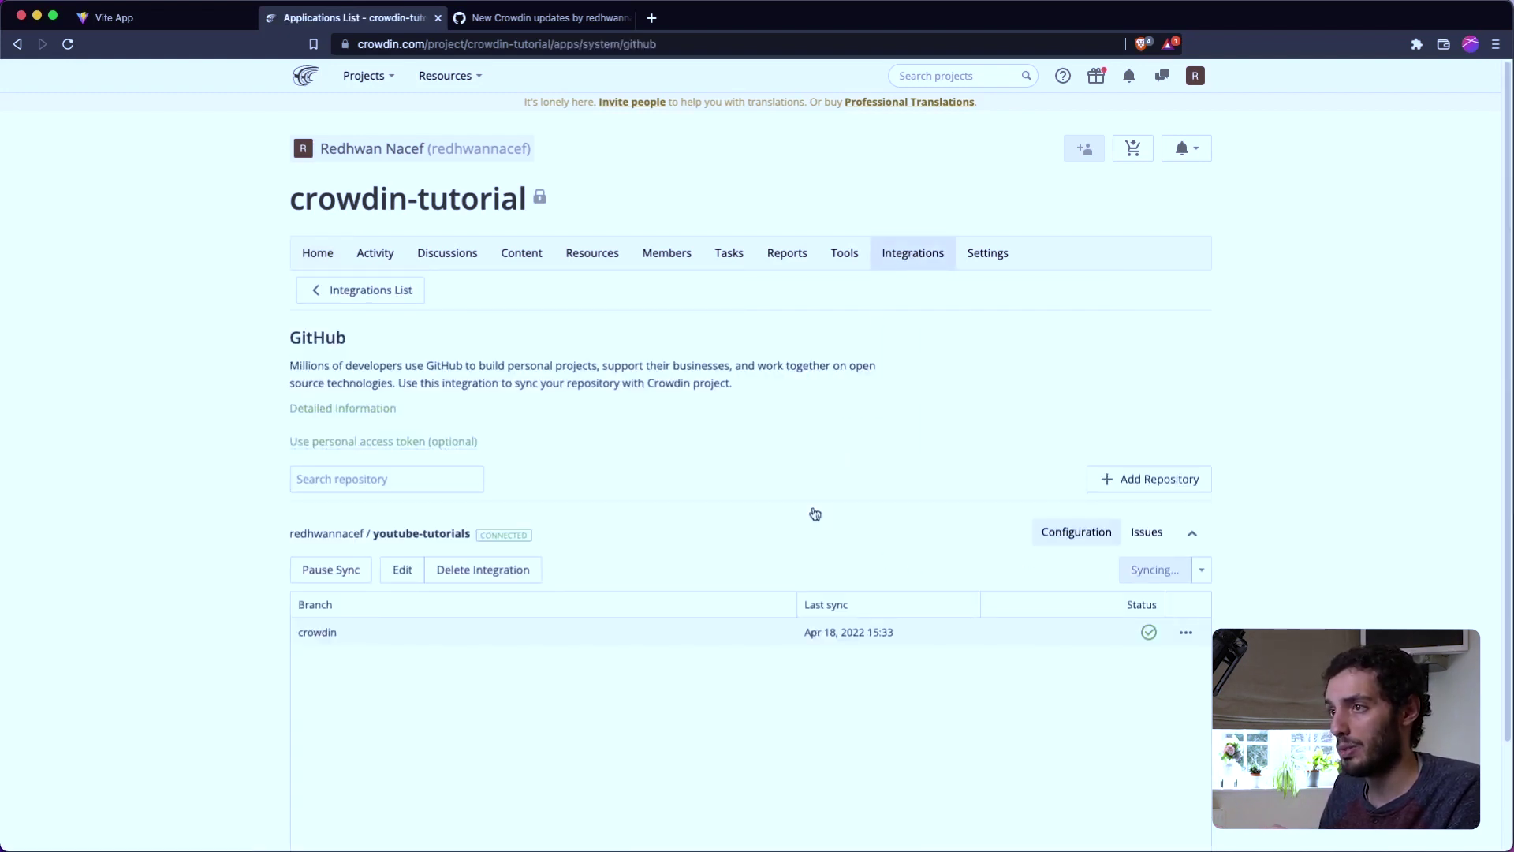
click(572, 17)
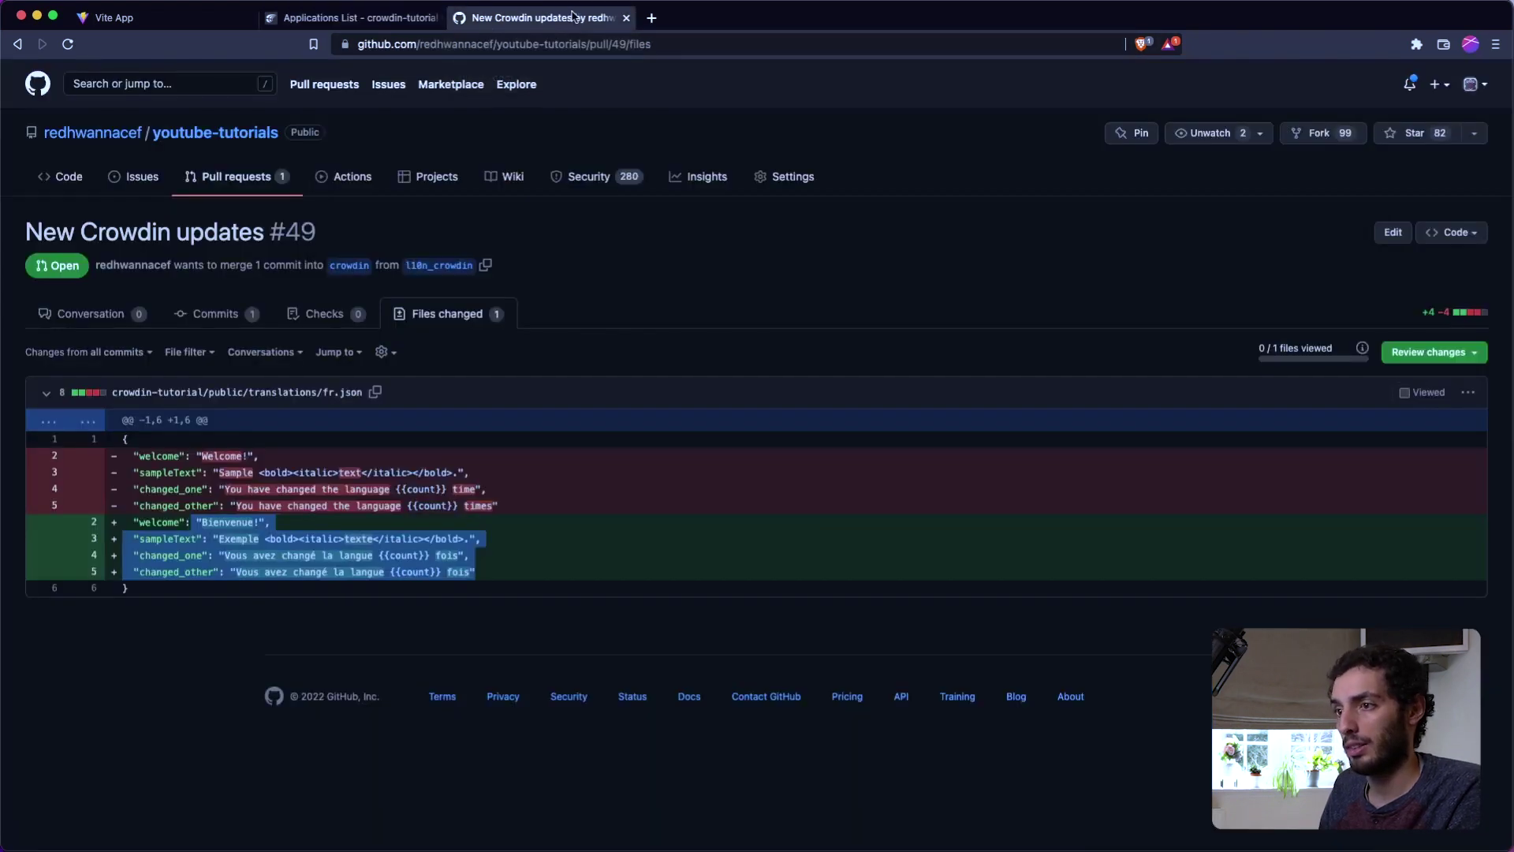
click(470, 353)
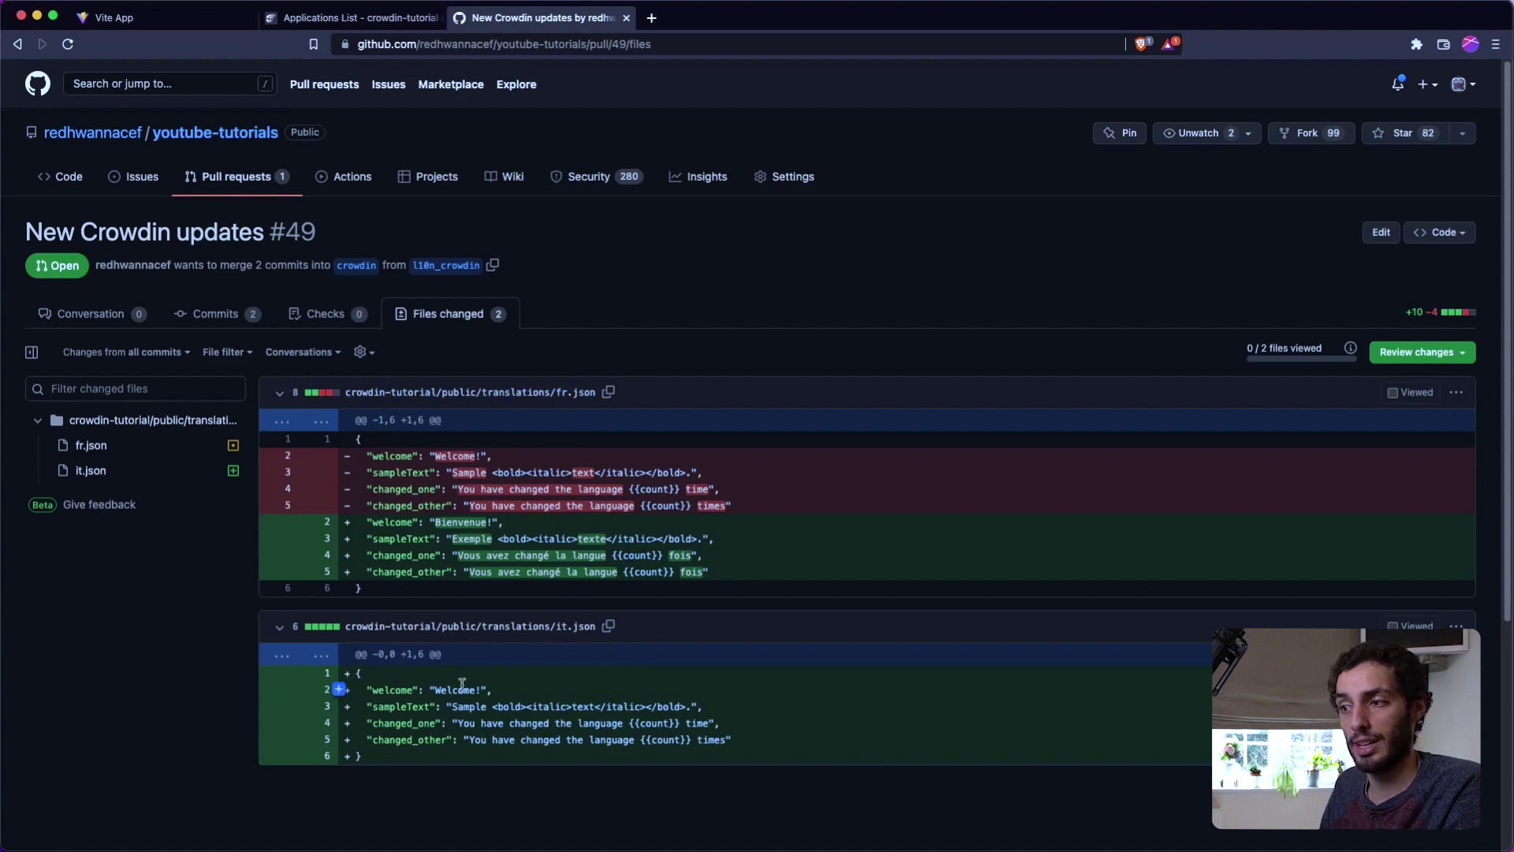
drag(430, 690, 805, 747)
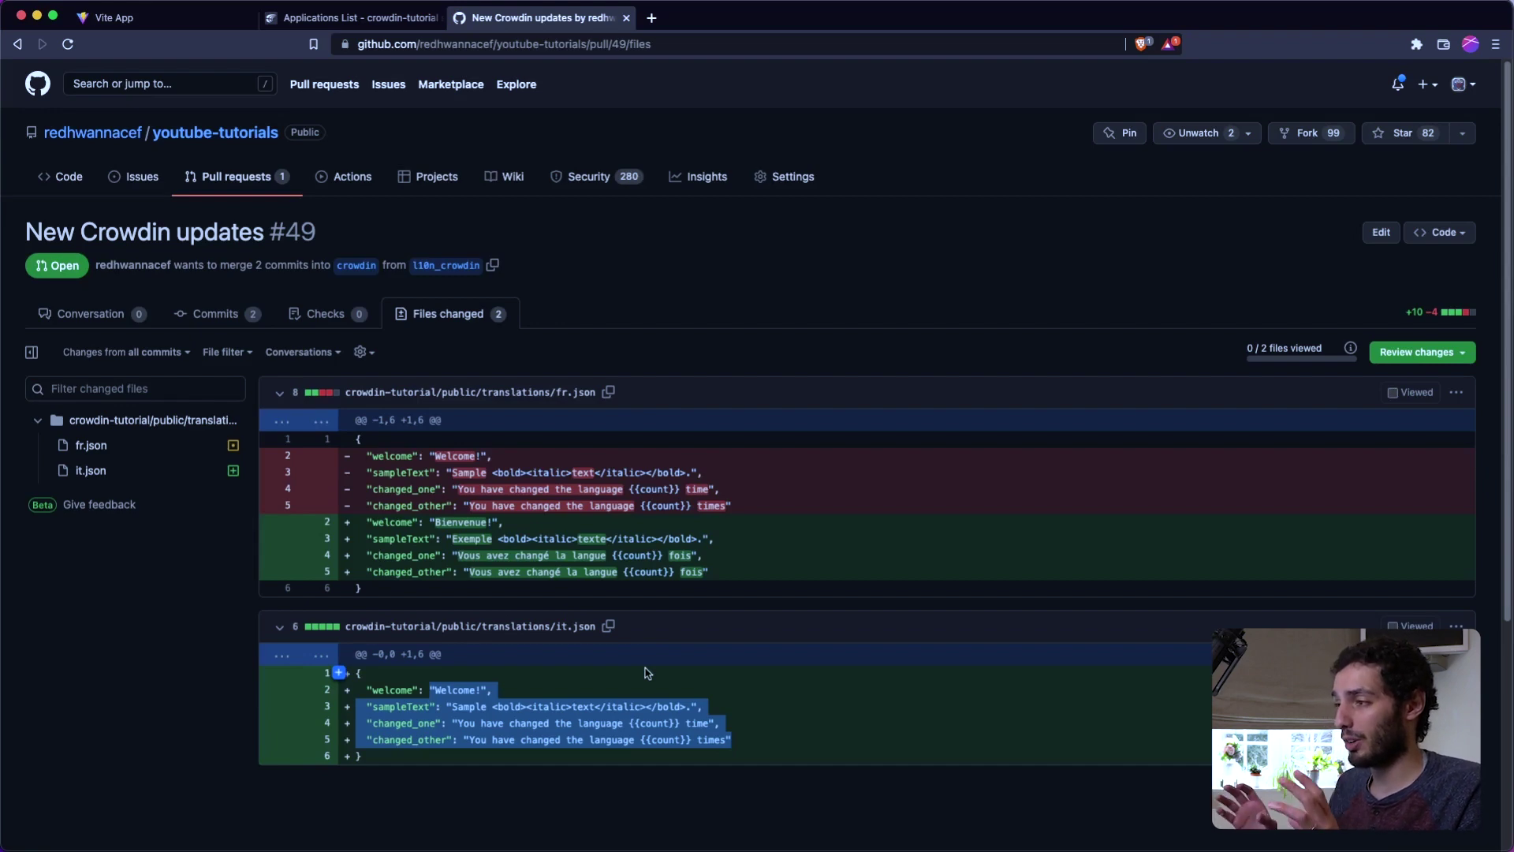
- Open demo.crowdin.com in a new browser tab and minimize the Crowdin In-Context string list
key(ctrl+t)
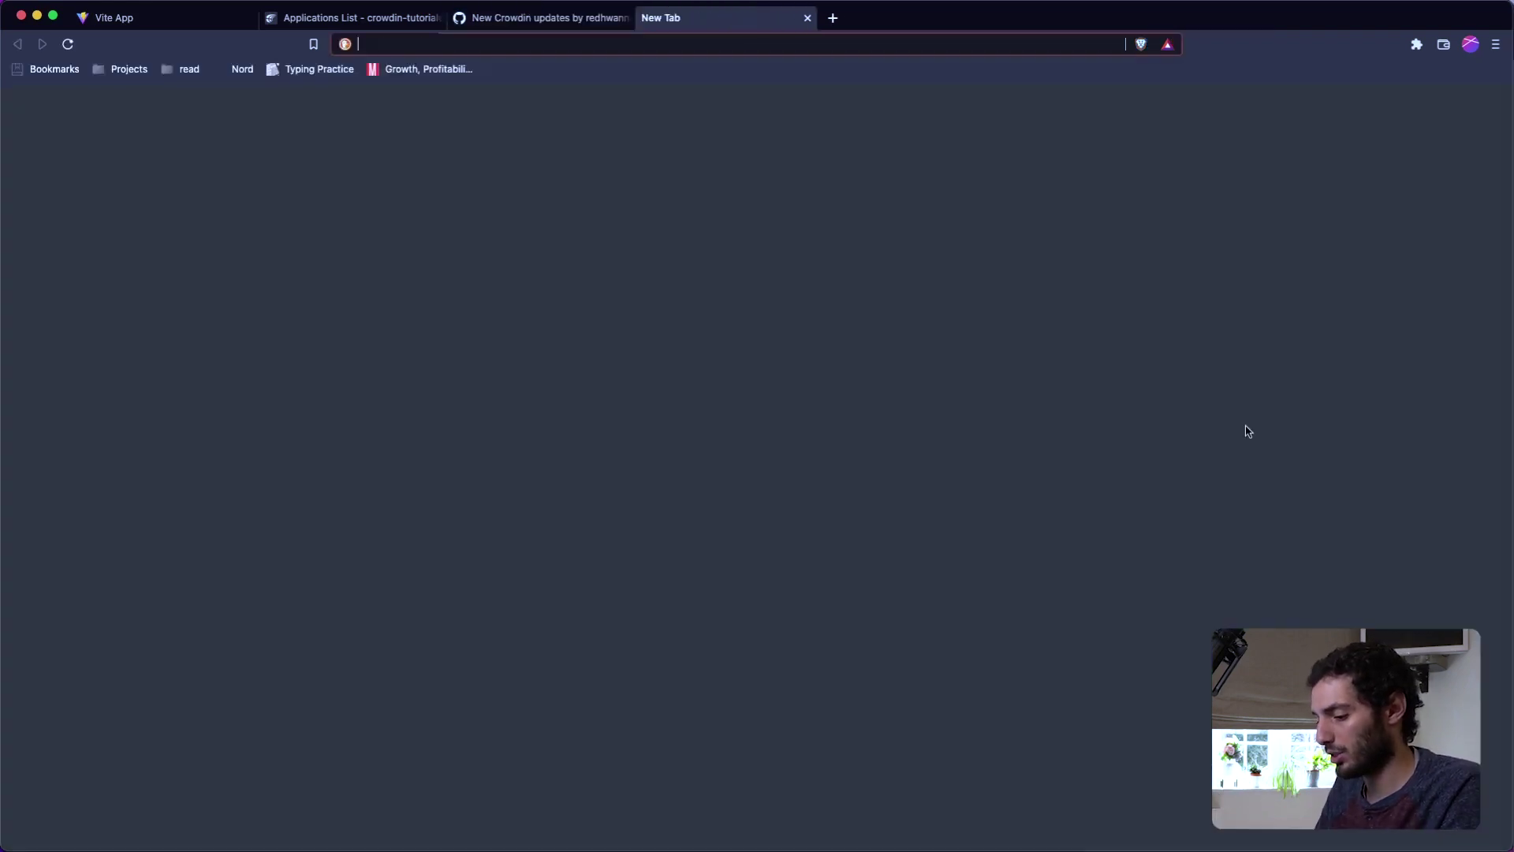
text(demo)
key(Return)
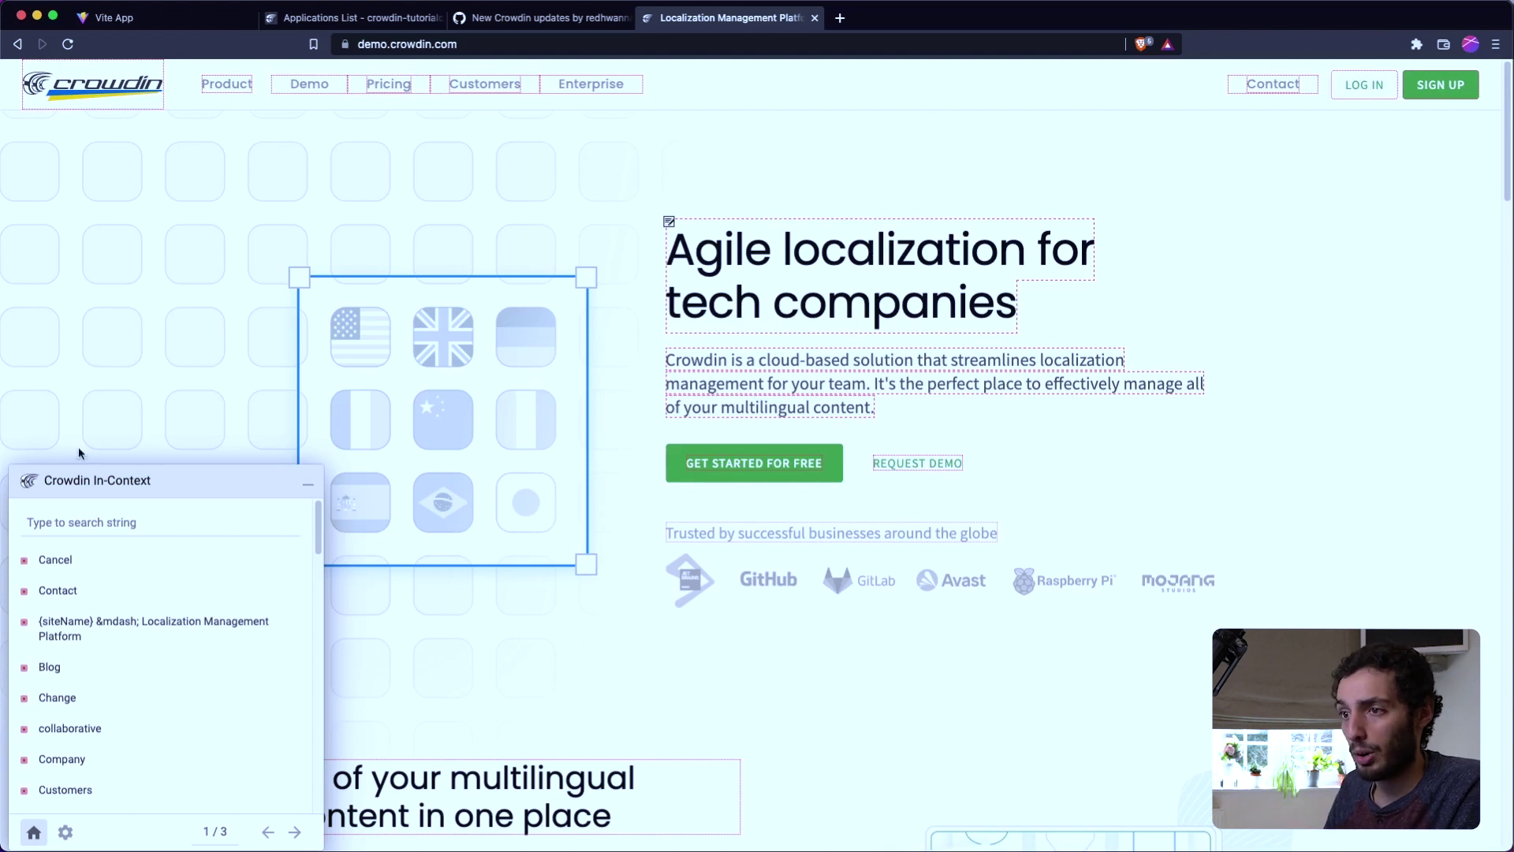
click(309, 483)
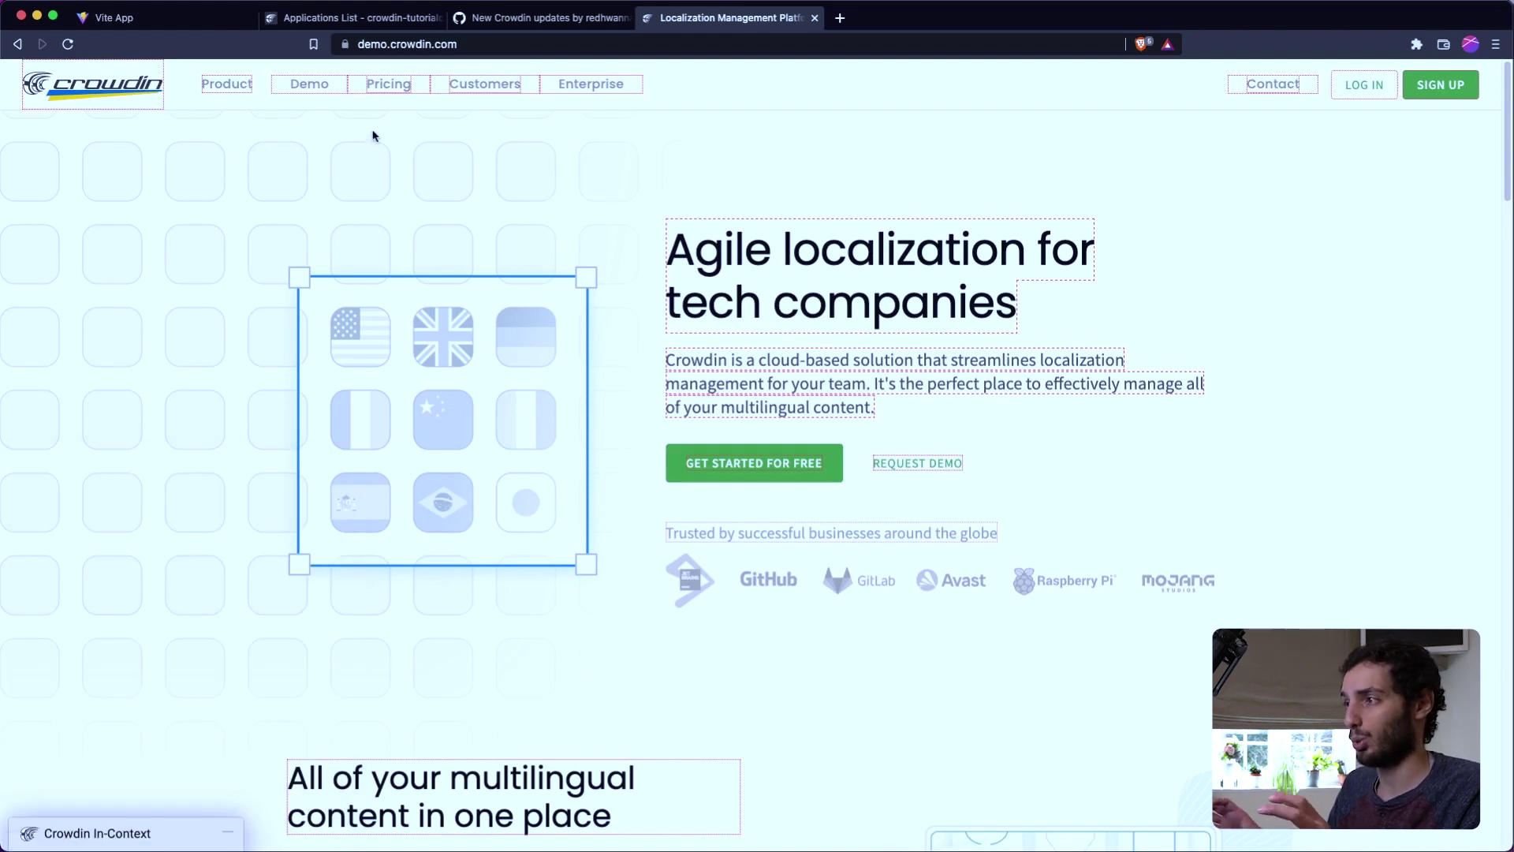
- Try the in-context translation "Another Product" for the Product navigation item and extra text in the main heading, then close the translation window
click(206, 79)
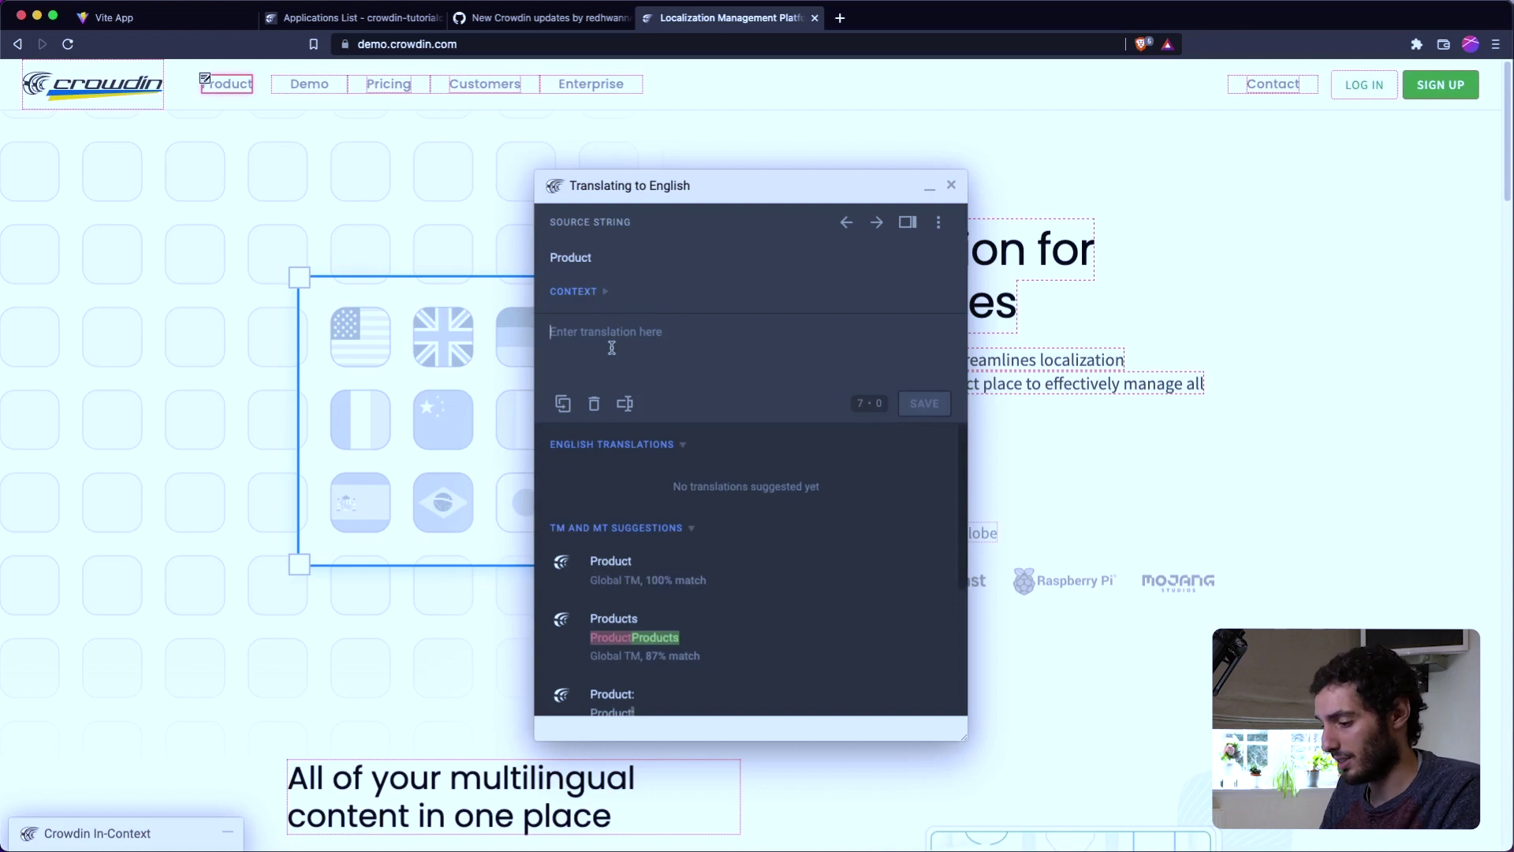
text(Another Pr)
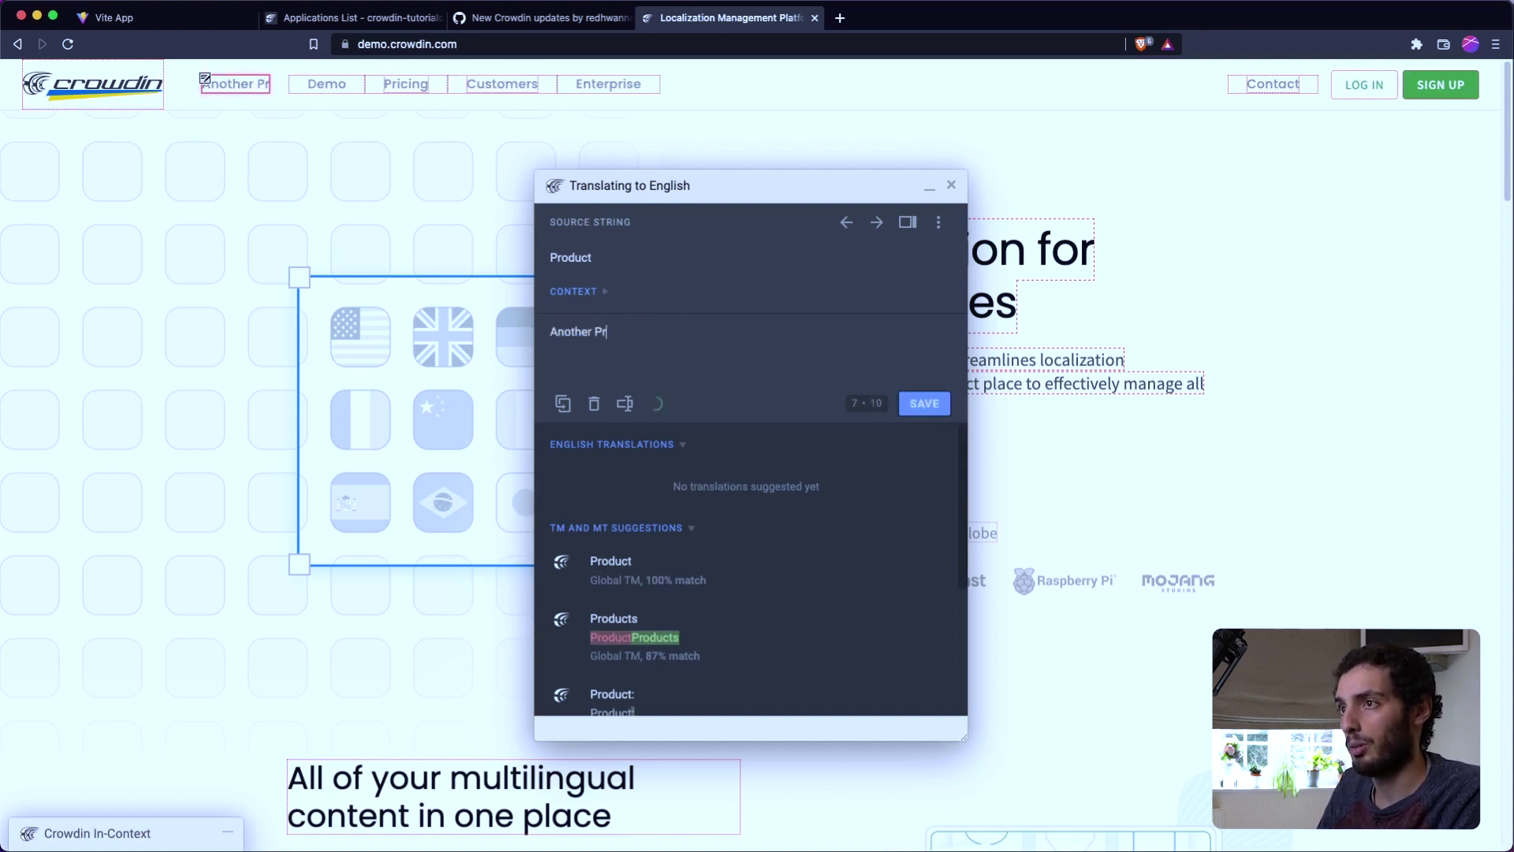
text(oduct)
key(Return)
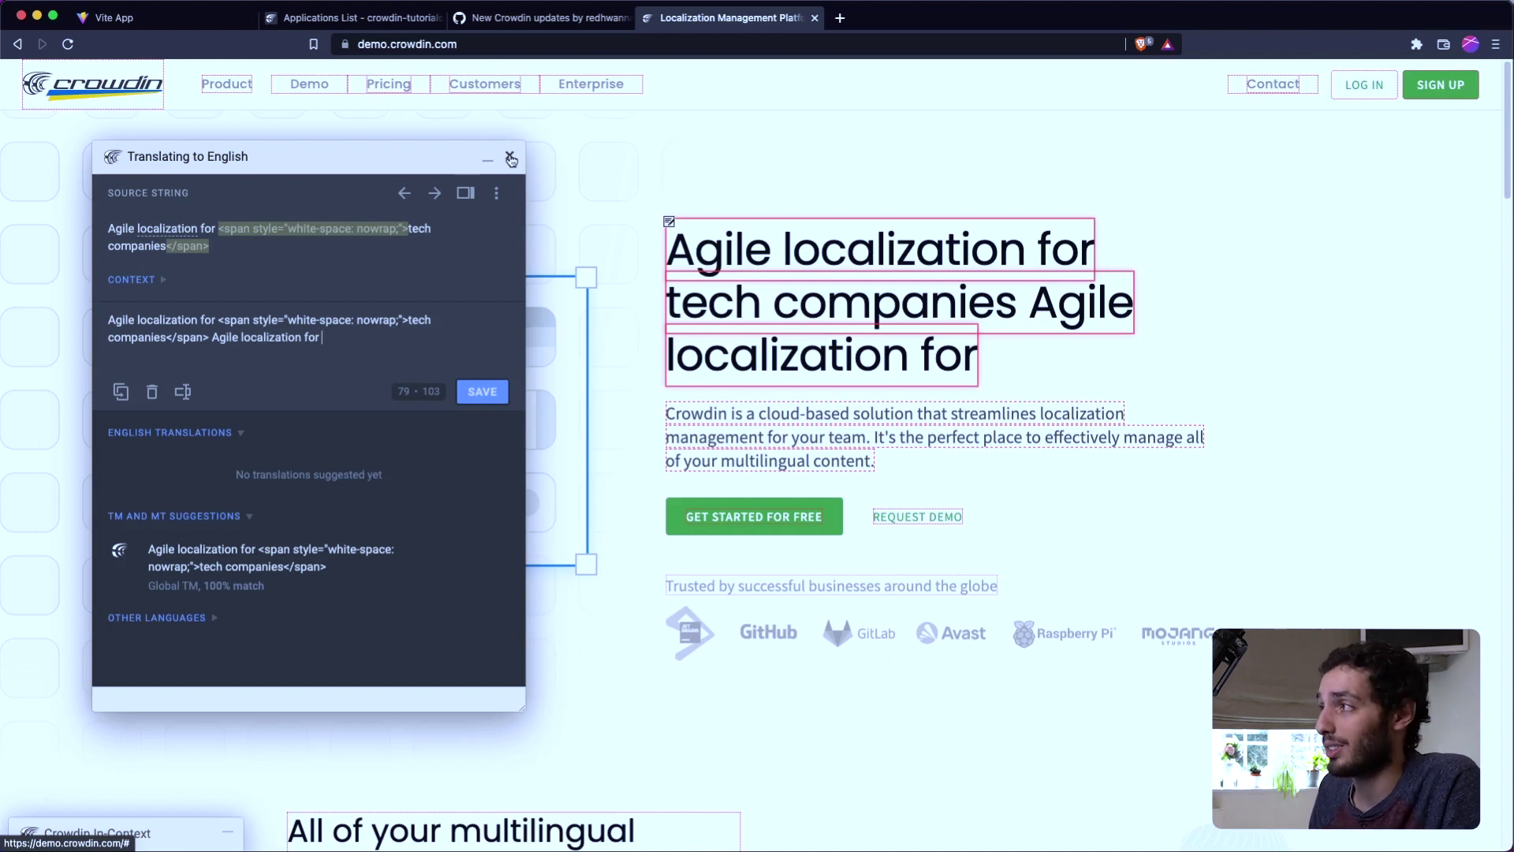
click(510, 158)
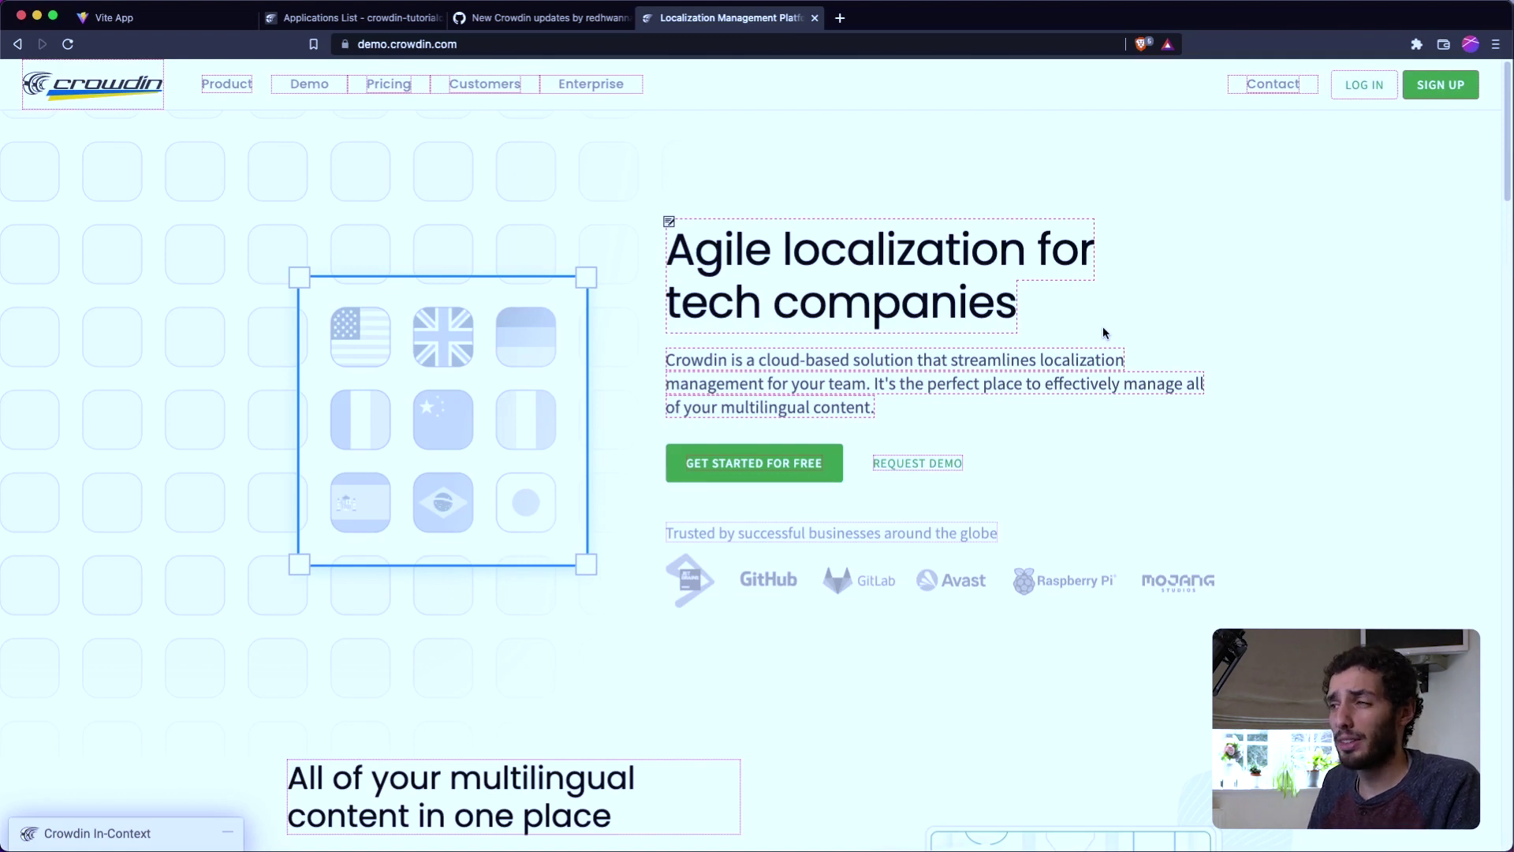